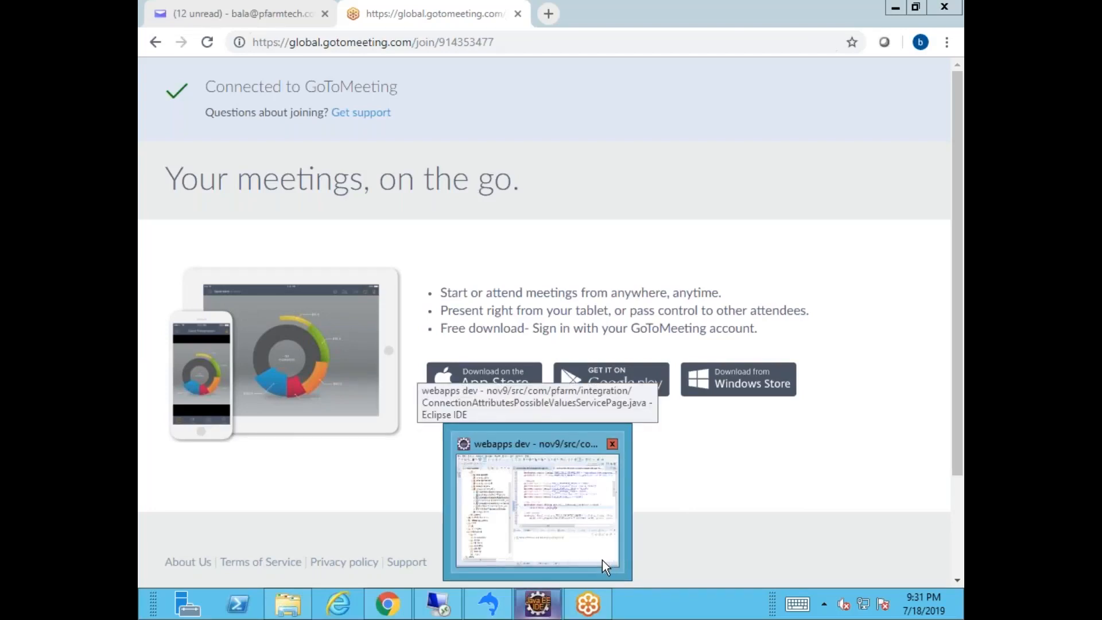
Step: Switch to the remote desktop session and maximize the browser window in it
left_click(449, 613)
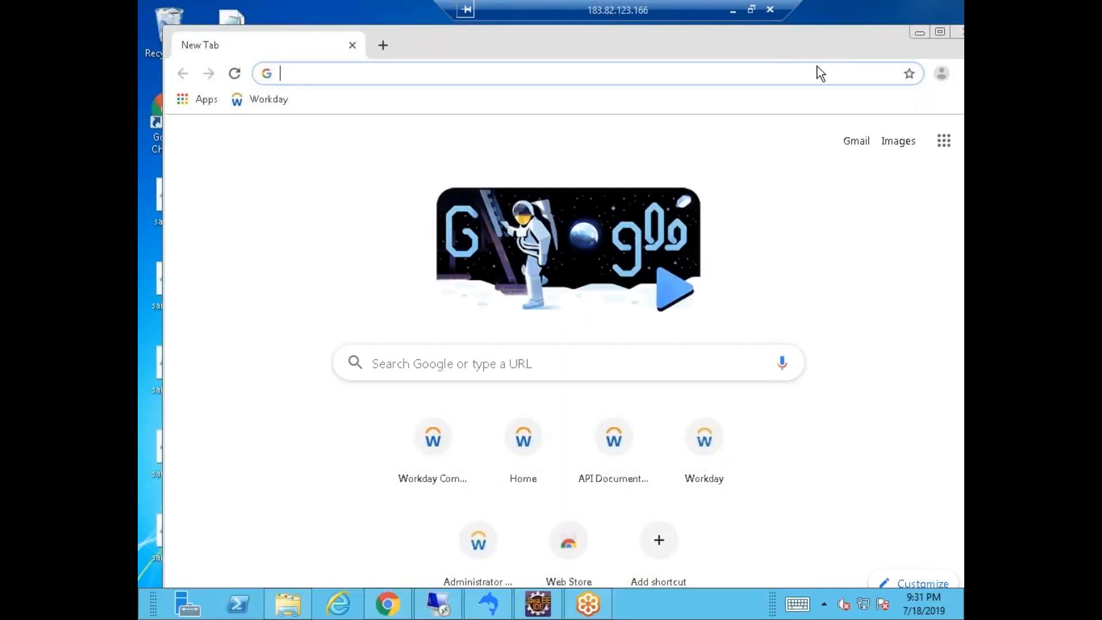
left_click(939, 34)
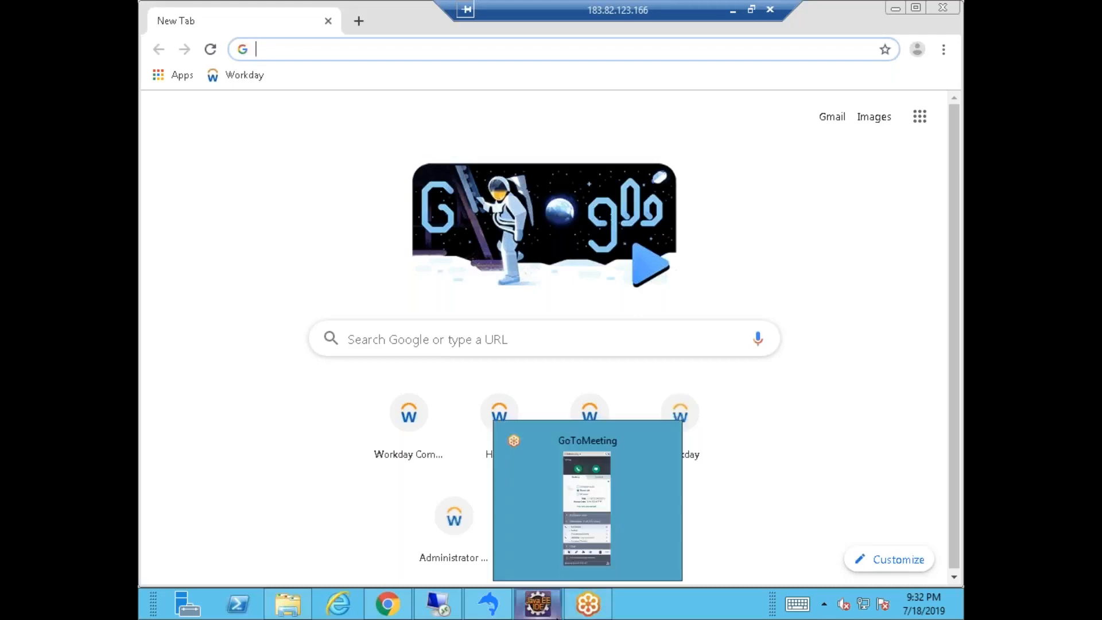
mouse_move(544, 605)
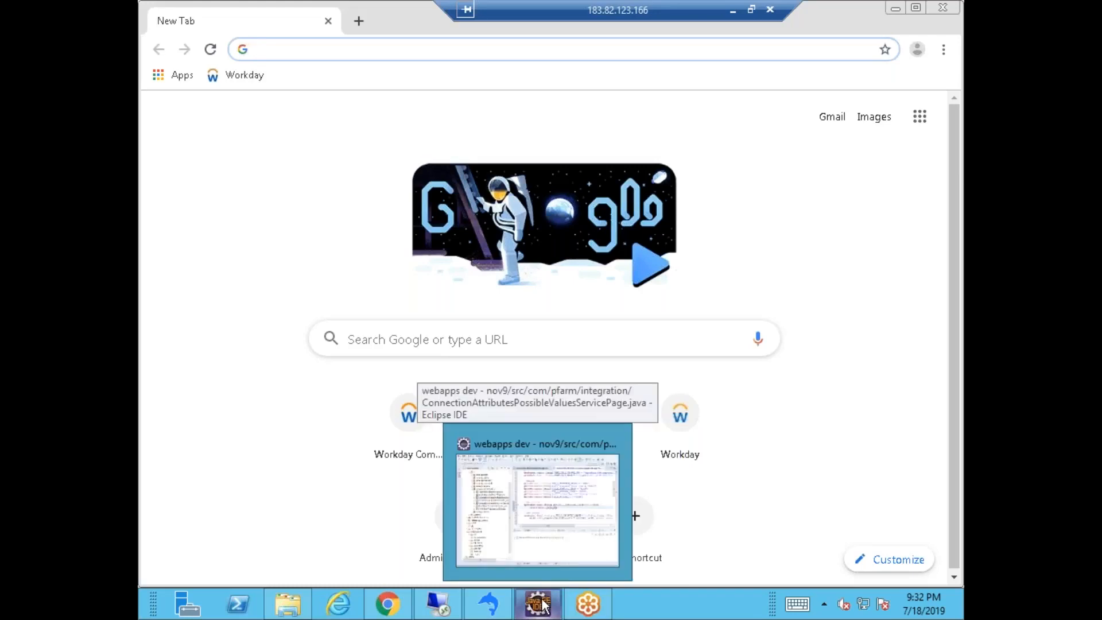
left_click(543, 605)
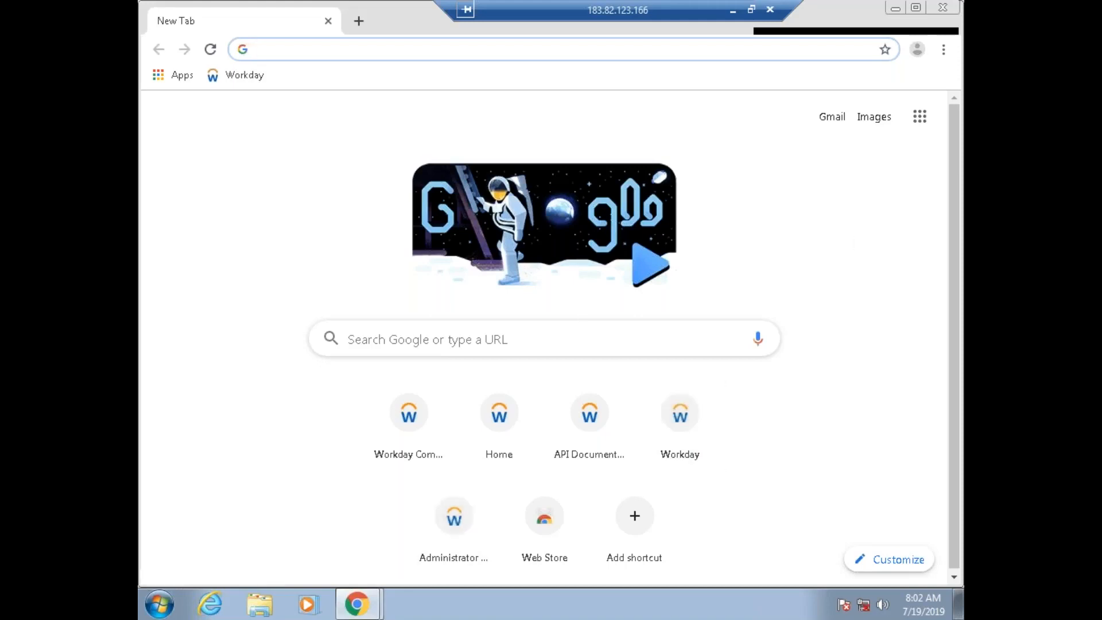
Step: Close all Chrome windows on the remote desktop and relaunch Chrome
left_click(371, 605)
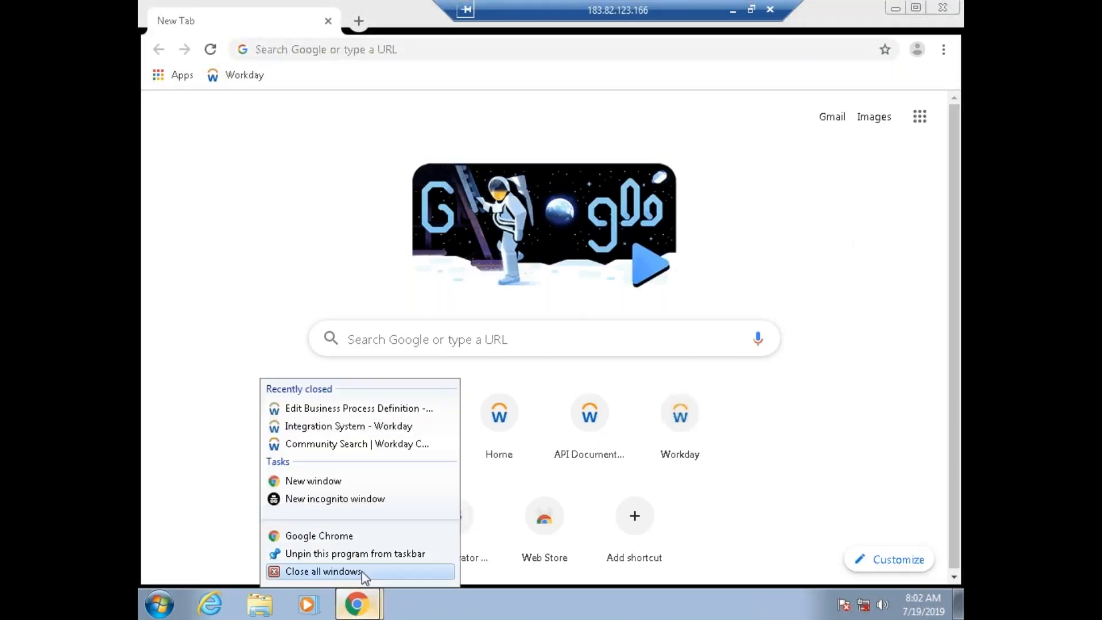
left_click(324, 571)
double_click(178, 113)
Step: Open Notepad on the remote desktop and maximize its window
left_click(175, 594)
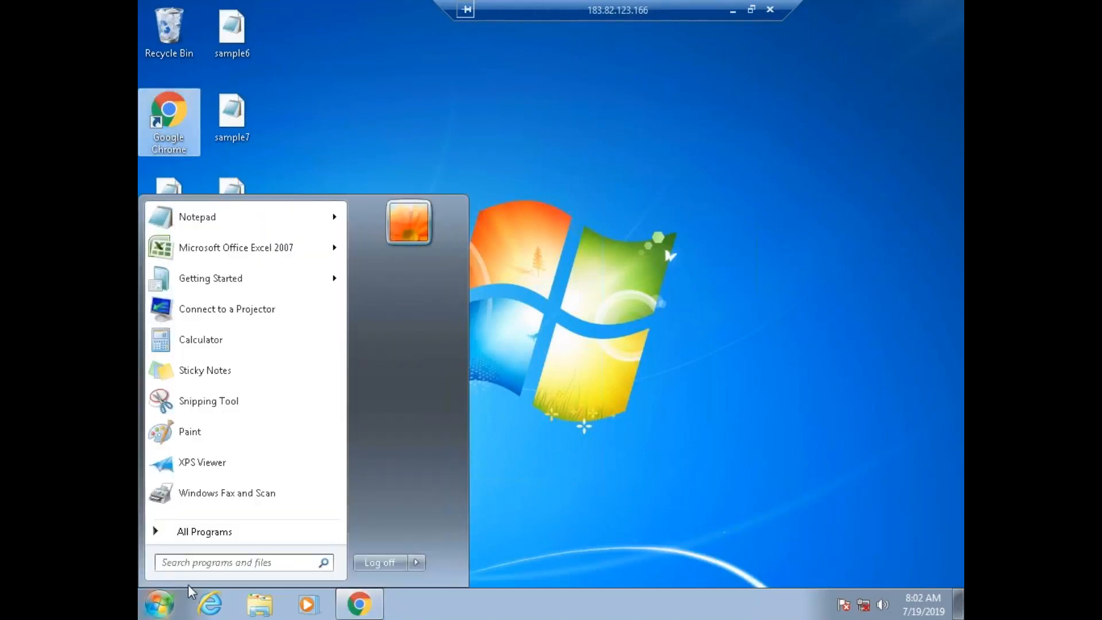
type("notepa")
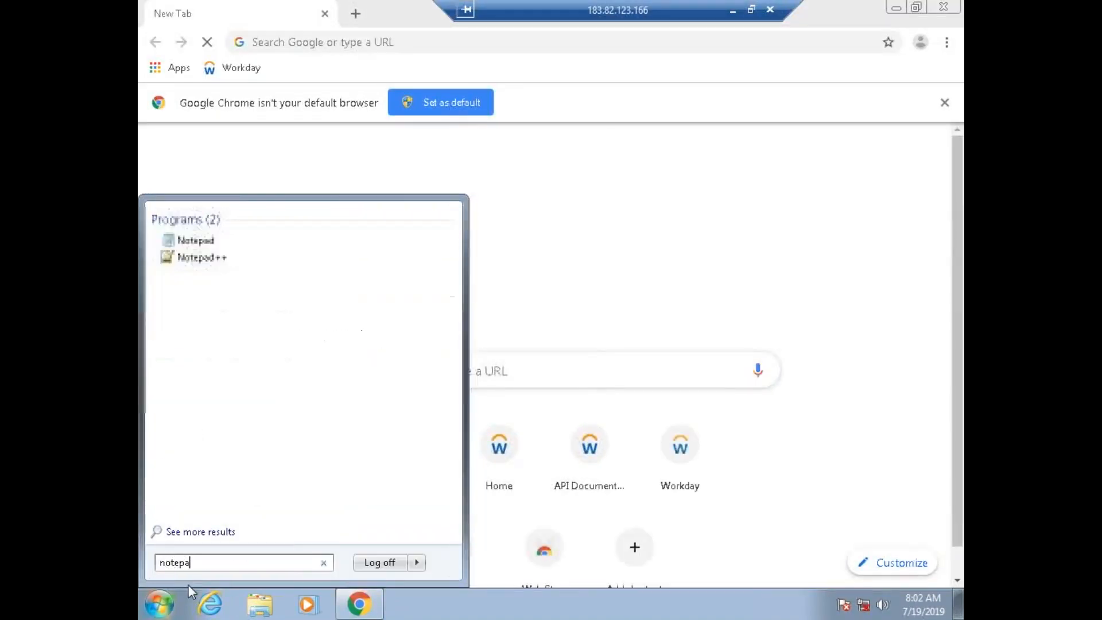
type("d")
key("Return")
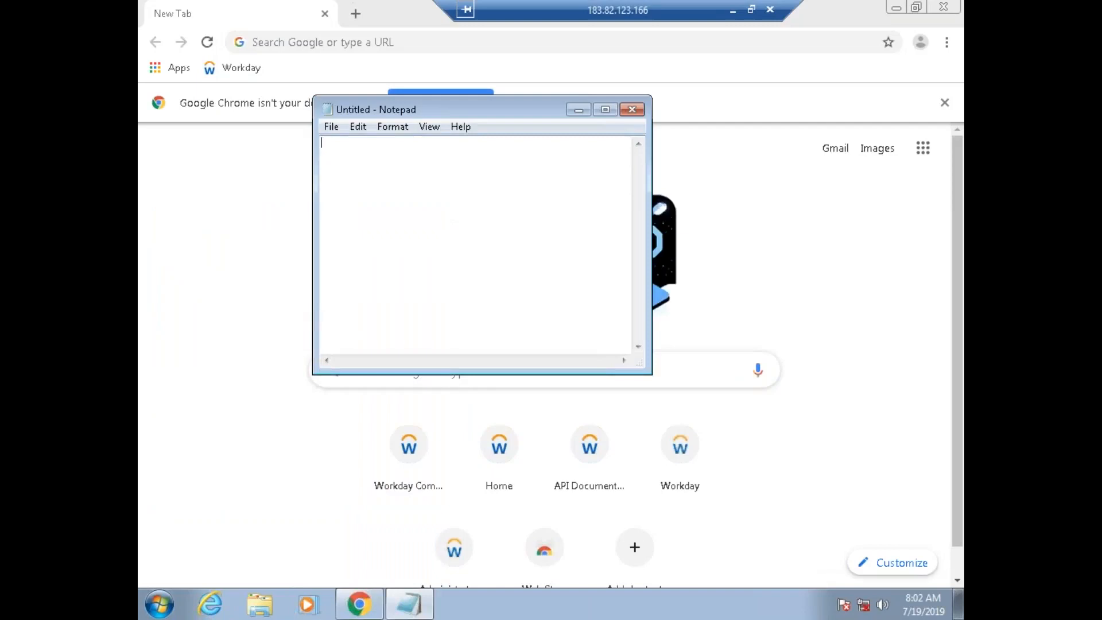
double_click(419, 110)
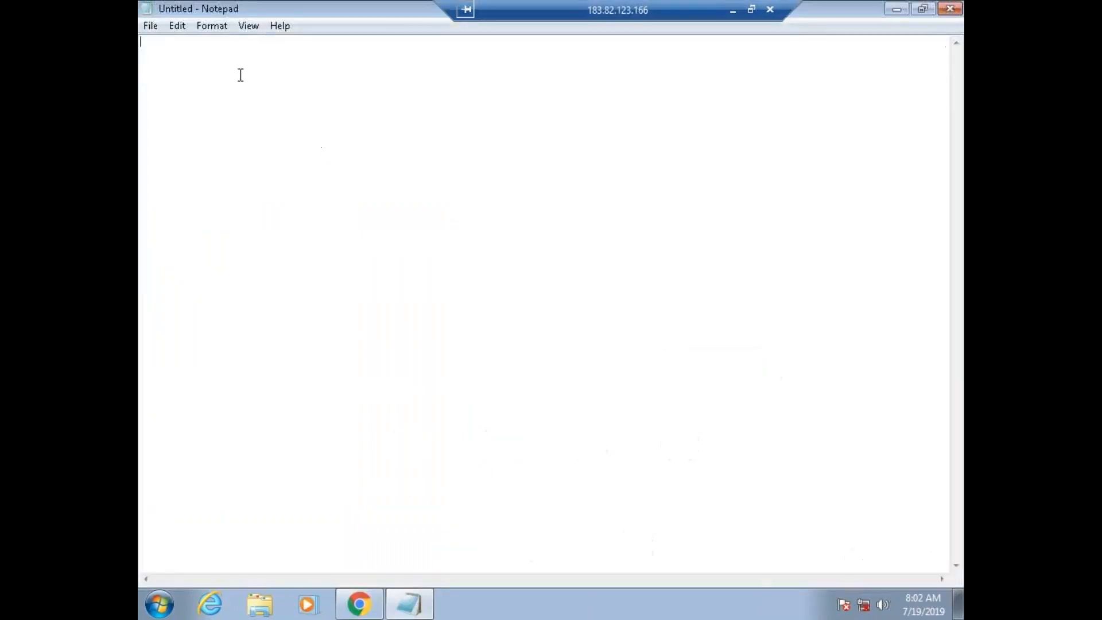
Step: Switch to Chrome, open the Workday shared-tenants bookmark and sign in to the Shared GMS Preview tenant as the CHRO demo user, agreeing to the terms
key("alt+Tab")
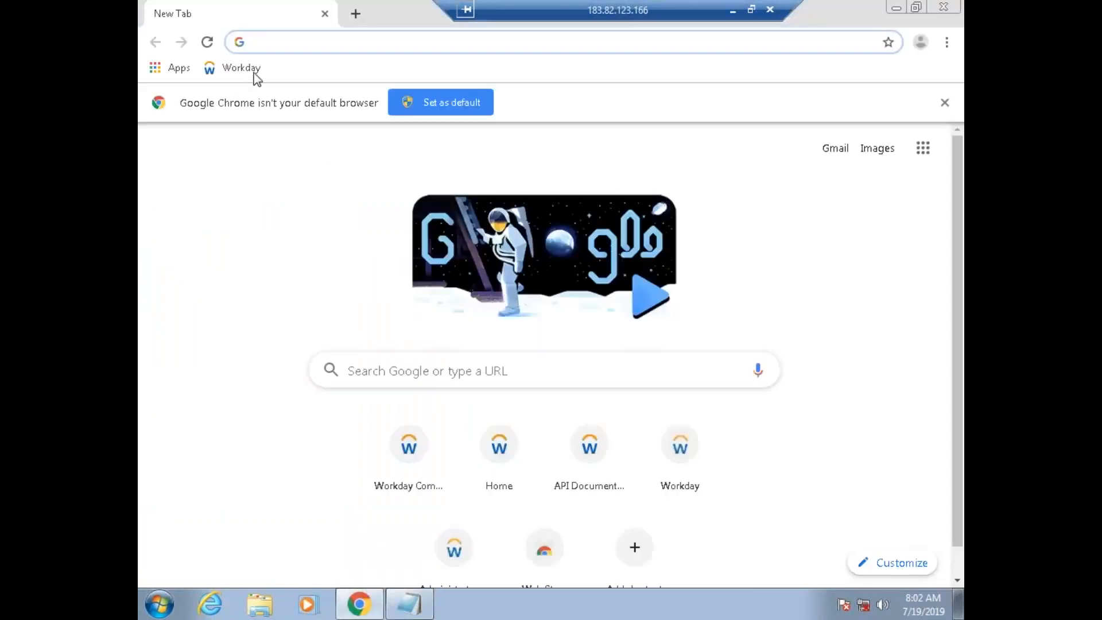
left_click(255, 72)
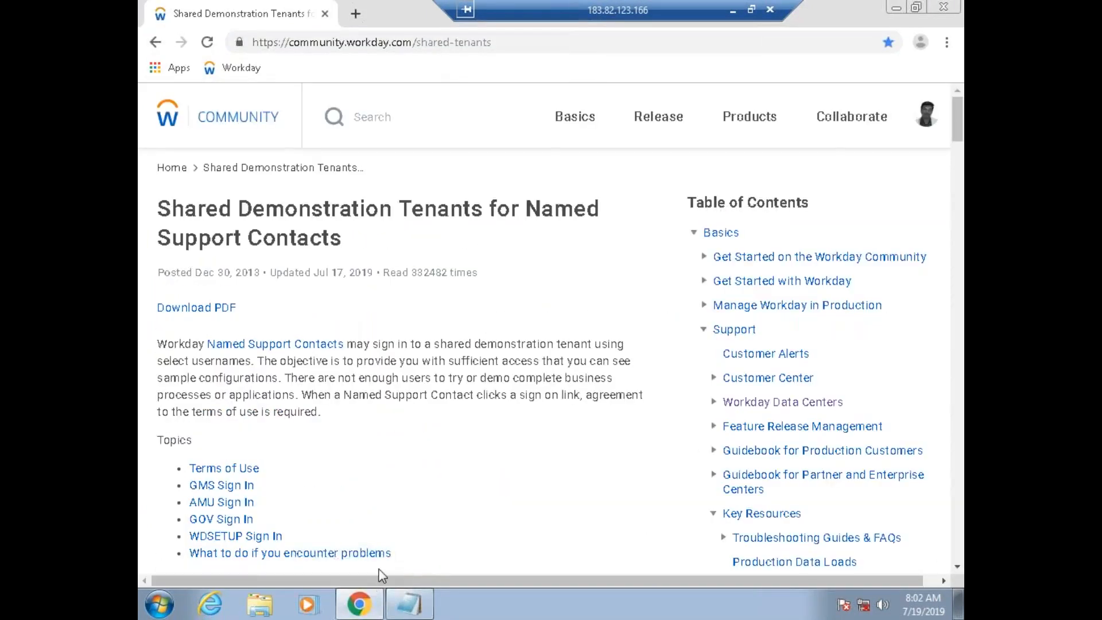
scroll(416, 491, "down", 7)
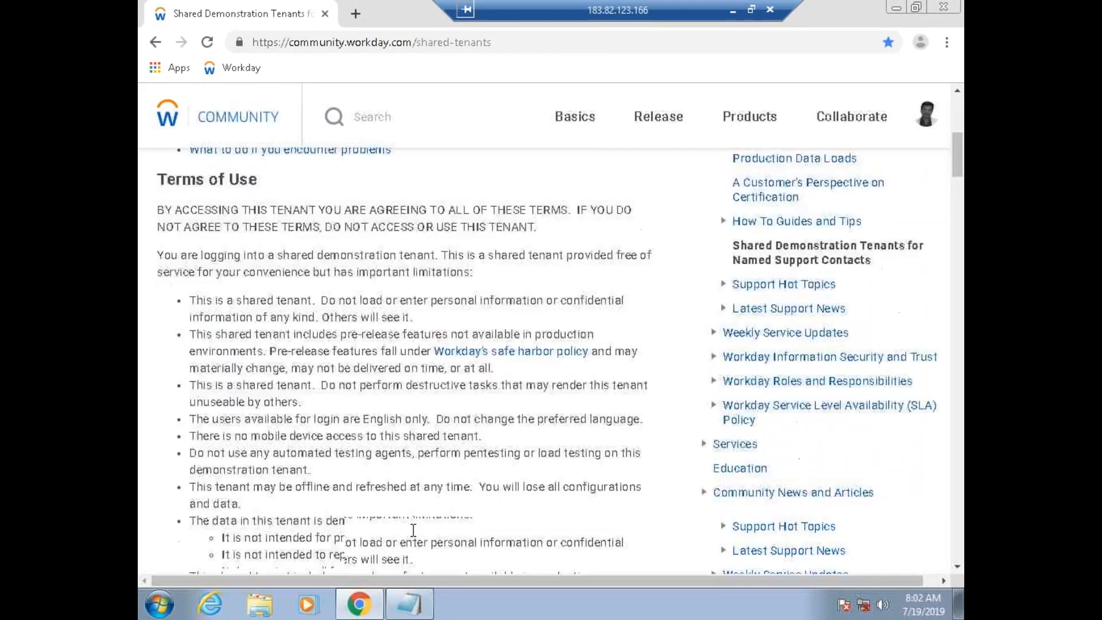
scroll(416, 538, "down", 7)
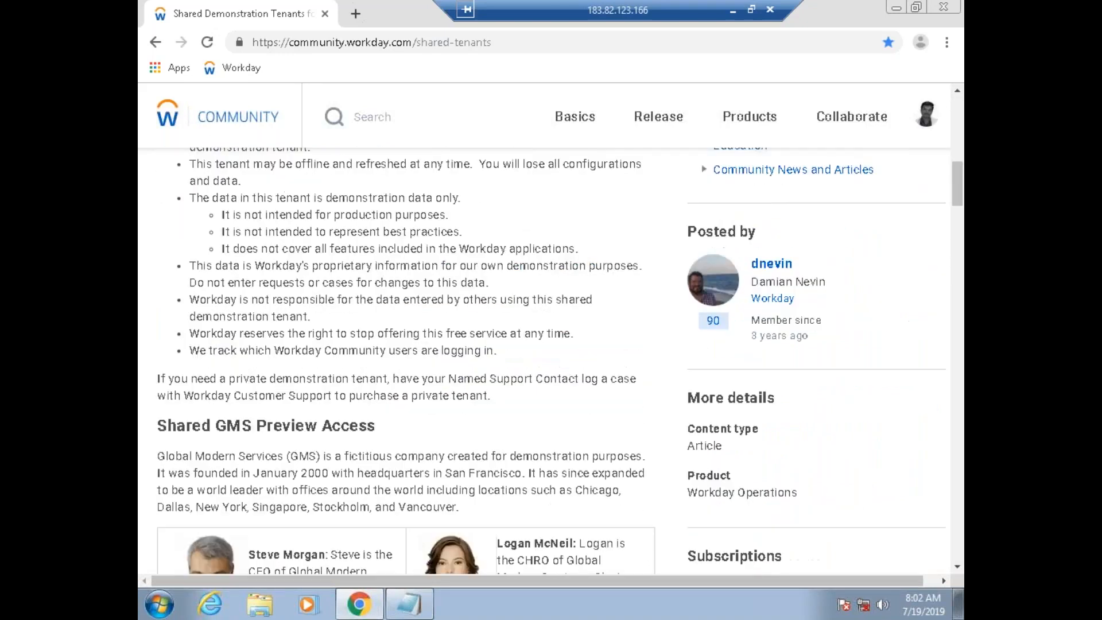
scroll(402, 356, "down", 3)
left_click(596, 452)
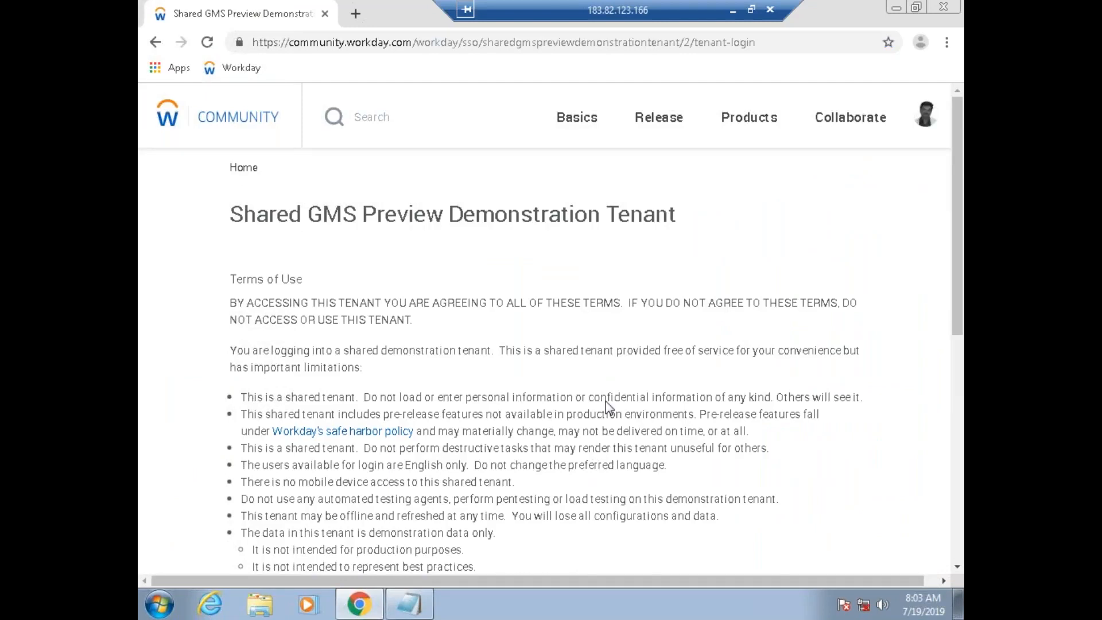
scroll(607, 411, "down", 4)
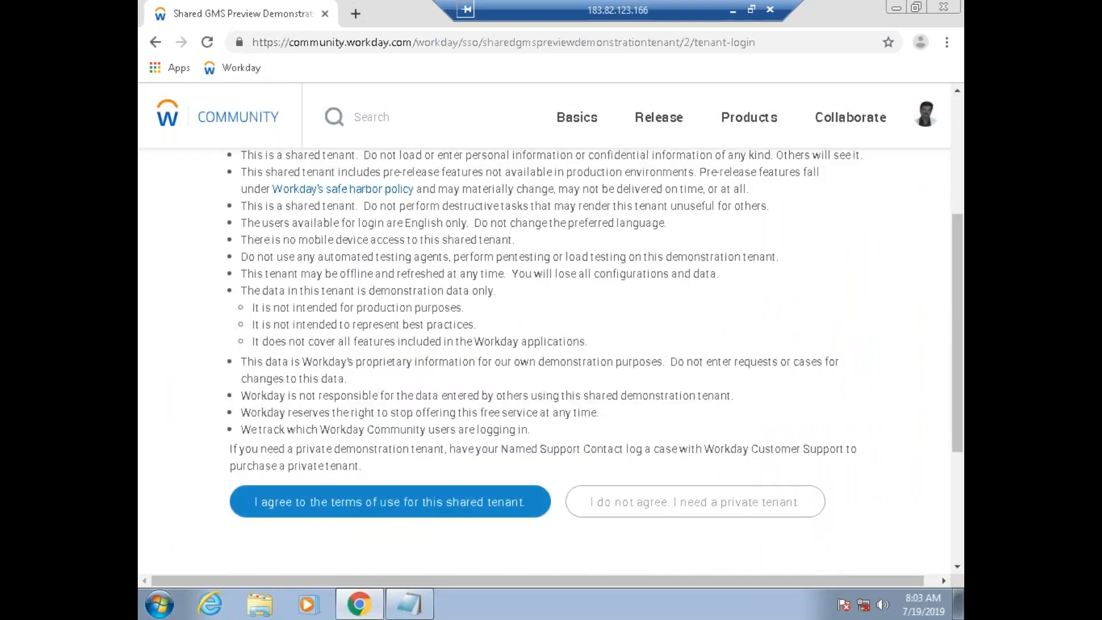
left_click(480, 503)
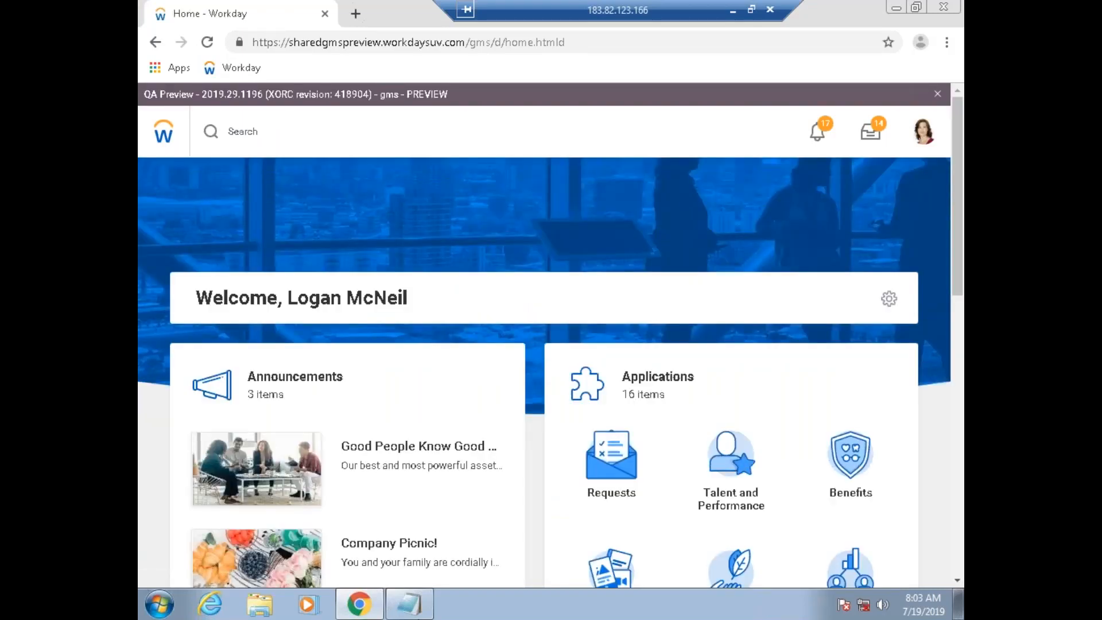
Step: In Notepad, write the heading "Core Connectors" with the indented line "> Template: Collection of services" under it
left_click(409, 604)
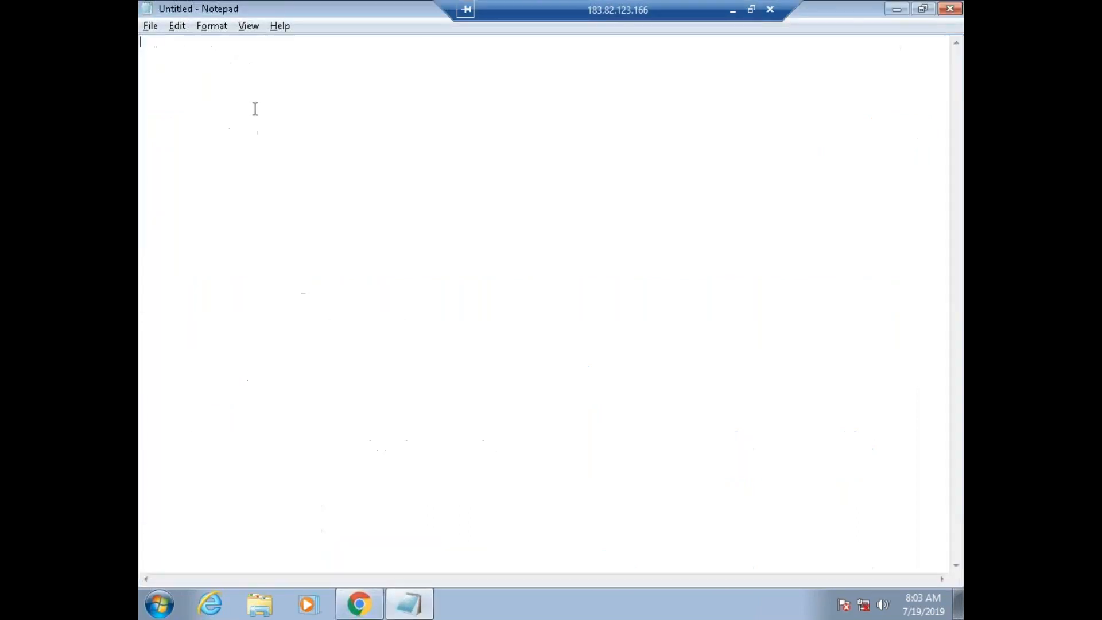
type("Core Connectors")
key("Return")
type("> Template")
key("Return")
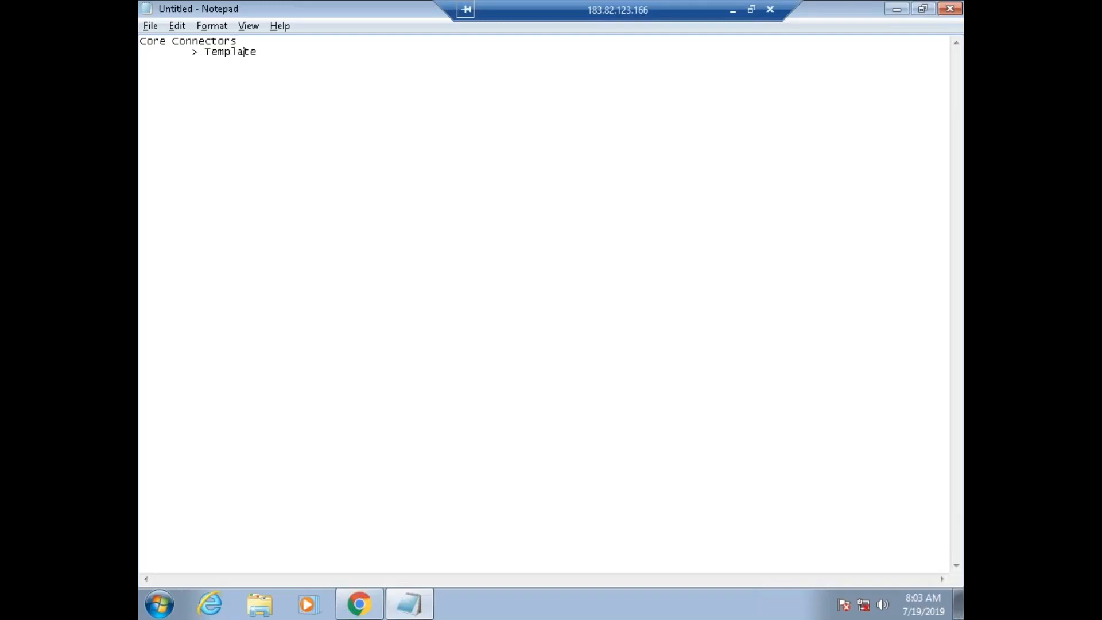
type(": Collection of services")
key("Return")
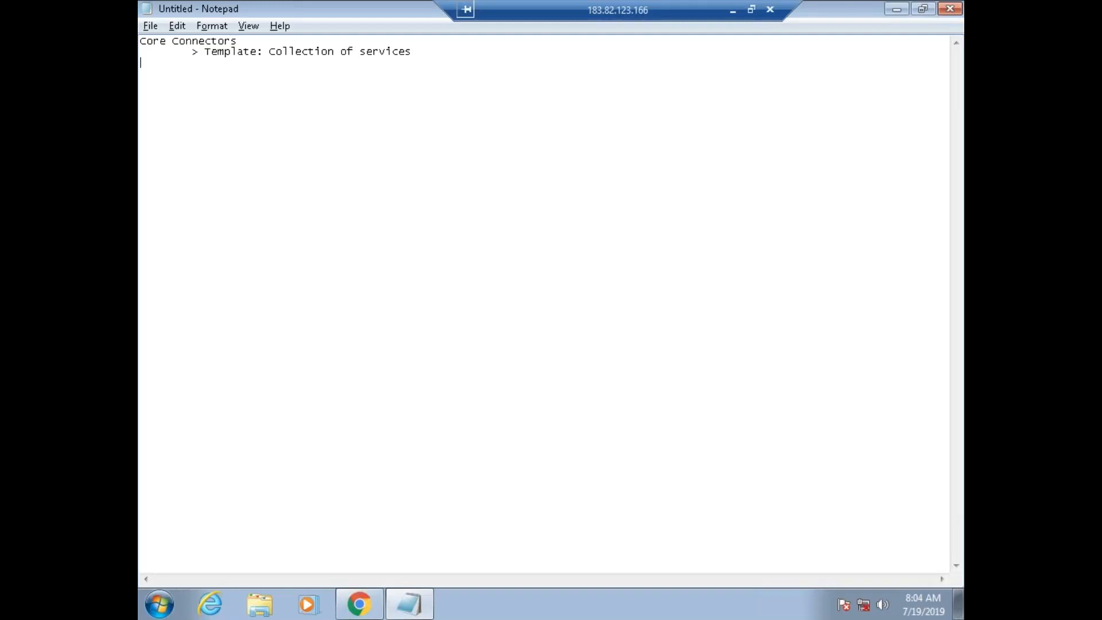
Step: Add the further indented line ">> Example: Output File Name Sequence Generator" followed by blank lines
key("Tab")
key("Tab")
type(">> Example: Output File Name Sequence")
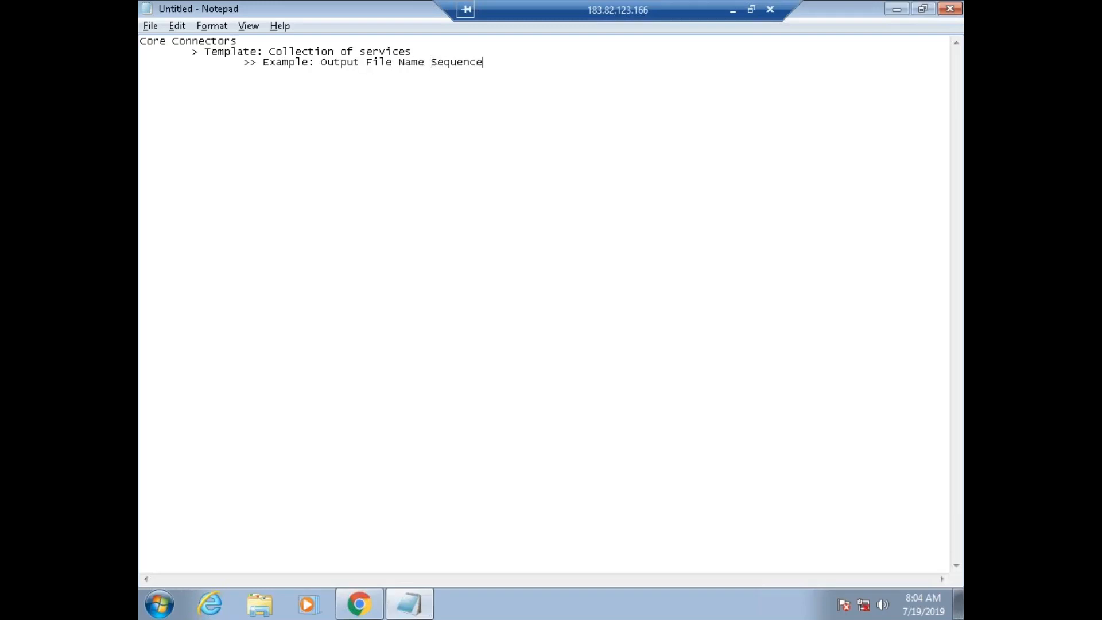
type(" Generator")
key("Return")
key("Return")
key("Return")
key("Return")
Step: Add the heading "Services:" with the indented line "> Some services are common for all templates"
type("Services: \t")
type("> Some s")
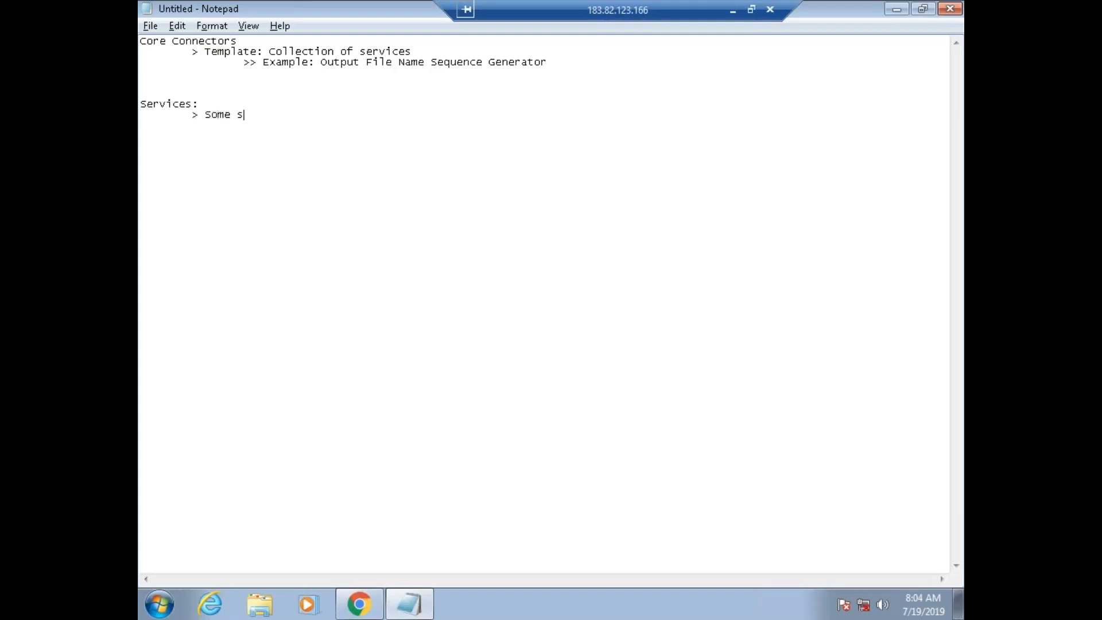
type("ervices are common for all t")
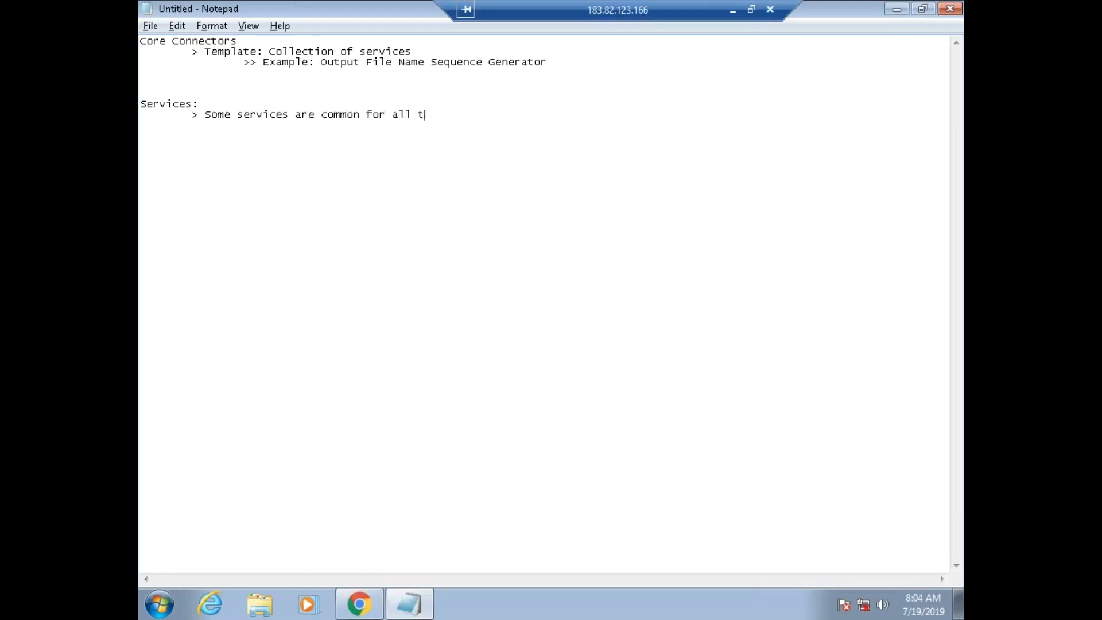
type("empla")
type("Templat")
key("BackSpace")
key("BackSpace")
key("BackSpace")
key("BackSpace")
key("BackSpace")
key("BackSpace")
key("BackSpace")
Step: Add a "Worker Template" heading below the services note with indented entries "> s1", "> s2" and "> s3"
type("Worker Template \t")
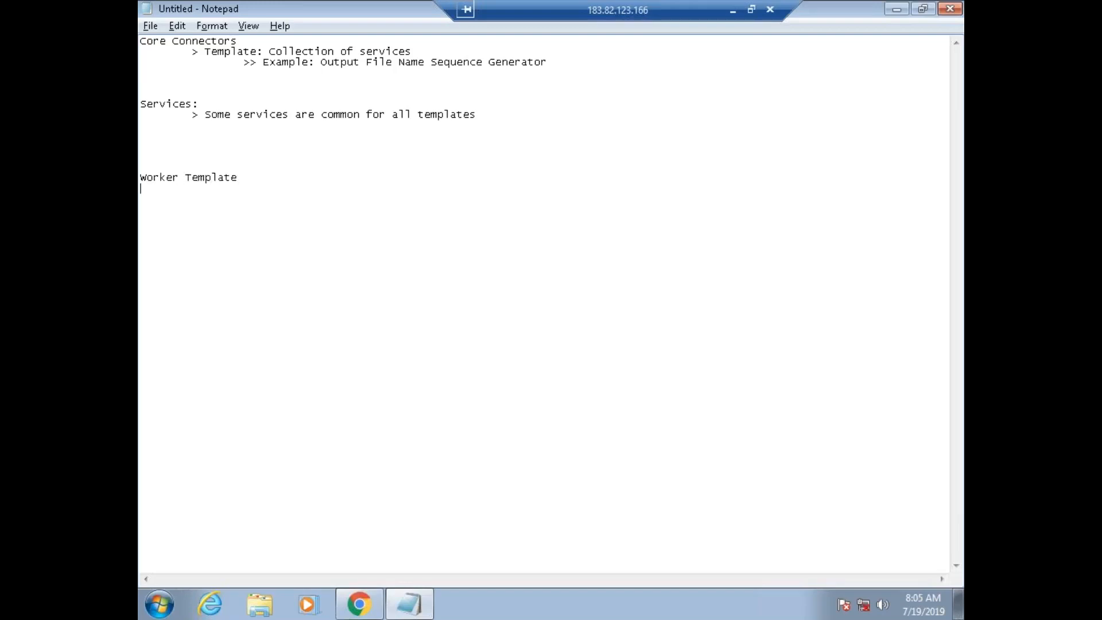
type("> ")
type("s1 \t")
type("> s2 \t")
type("<>")
key("BackSpace")
key("BackSpace")
type("> s3")
Step: Add a "Template 2" heading with indented entries "> s1", "> s2" and "> s3"
key("Return")
type("Template 2")
key("Return")
type("> s1")
key("Return")
key("Tab")
type("? s2")
key("BackSpace")
key("BackSpace")
key("BackSpace")
type("> s2")
key("Return")
key("Tab")
type("> s3")
key("Return")
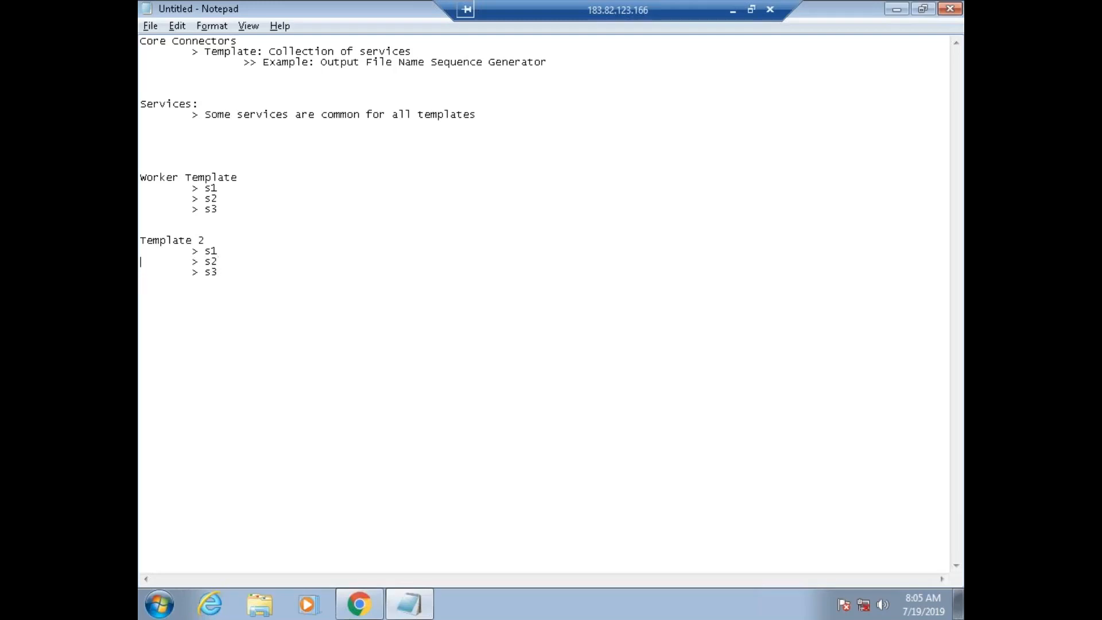
Step: Add "> Worker related services" under the Worker Template list, and delete both template outlines from the notes
type("> worker related services")
key("Return")
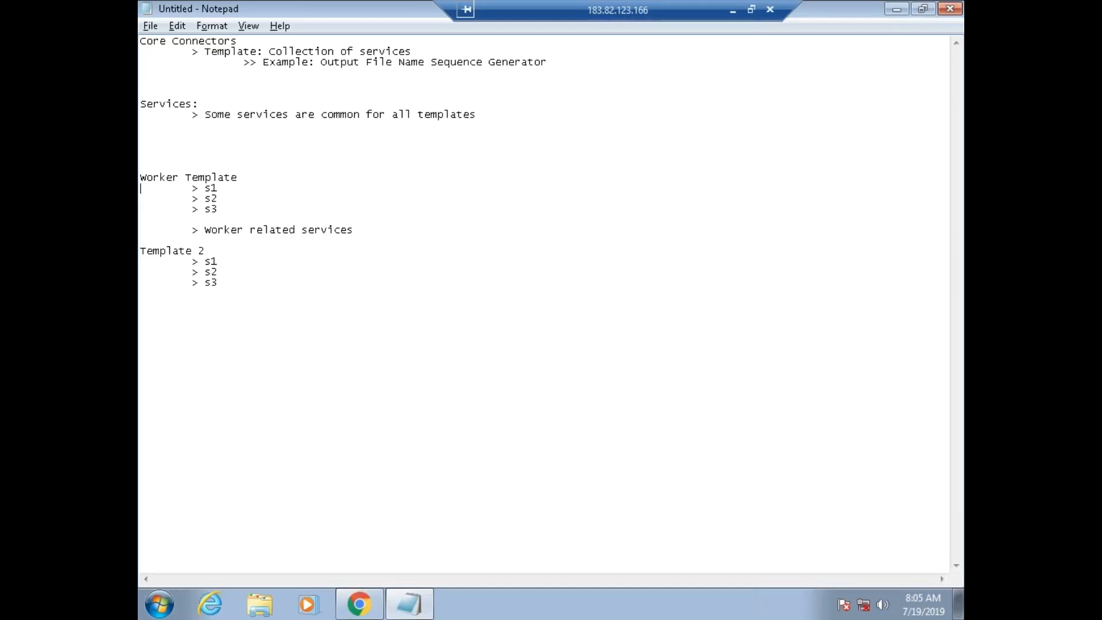
key("ctrl+shift+End")
key("Delete")
Step: Write the numbered point "1: Template is the collection of services" and start a second line with "2:"
type("1: Template is the clollection of servic")
key("BackSpace")
key("BackSpace")
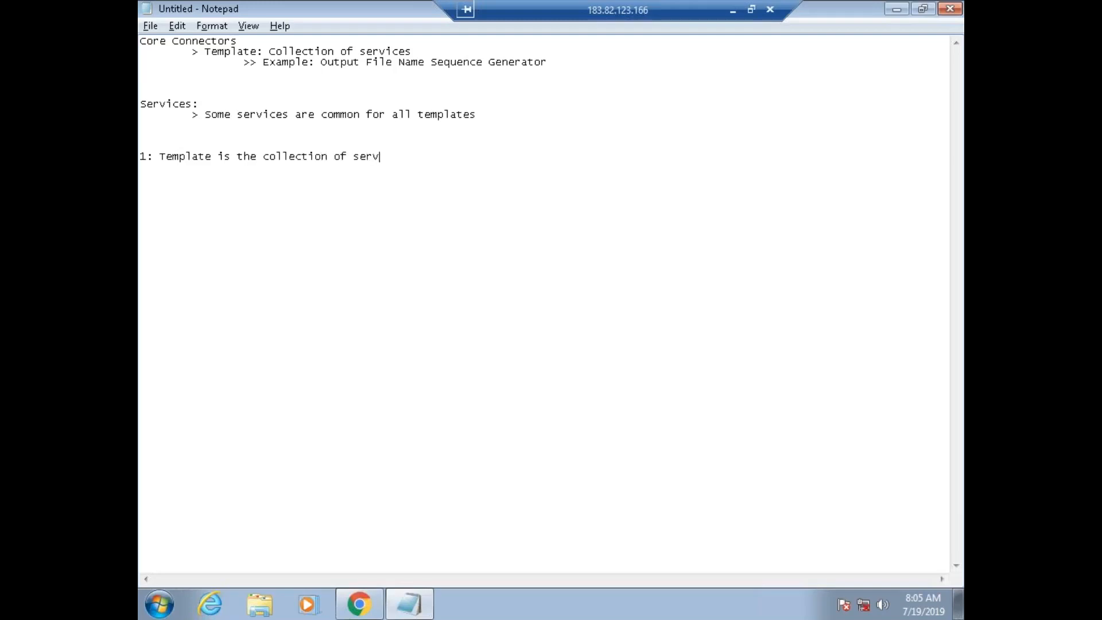
type("o")
key("BackSpace")
type("ices")
key("Return")
type("2:")
Step: Switch to Chrome and search Workday for "create integration system"
key("alt+Tab")
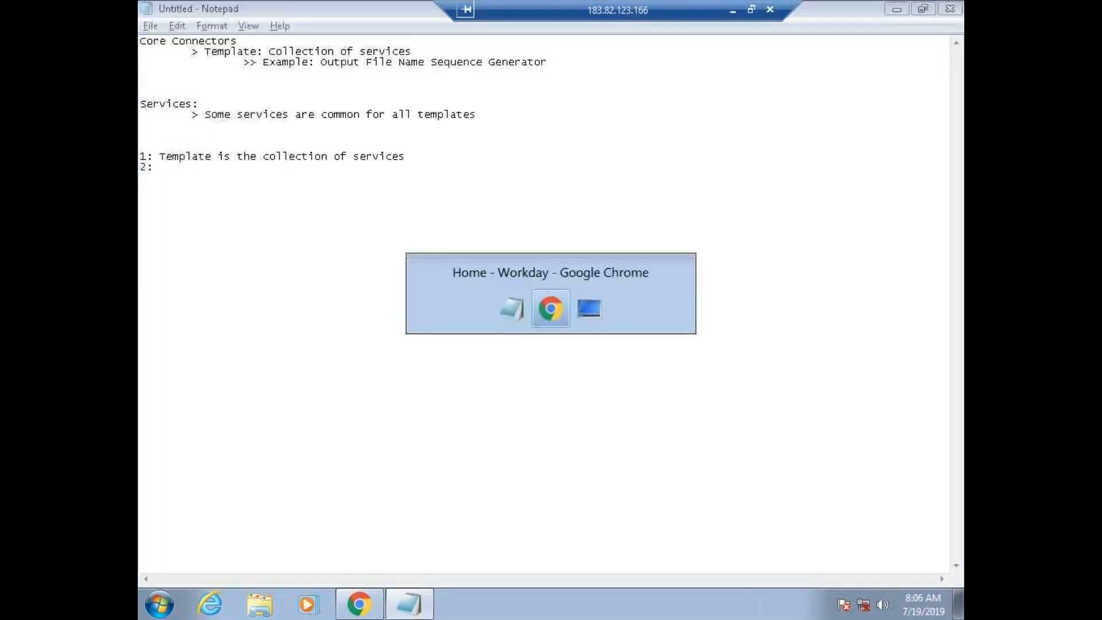
left_click(269, 147)
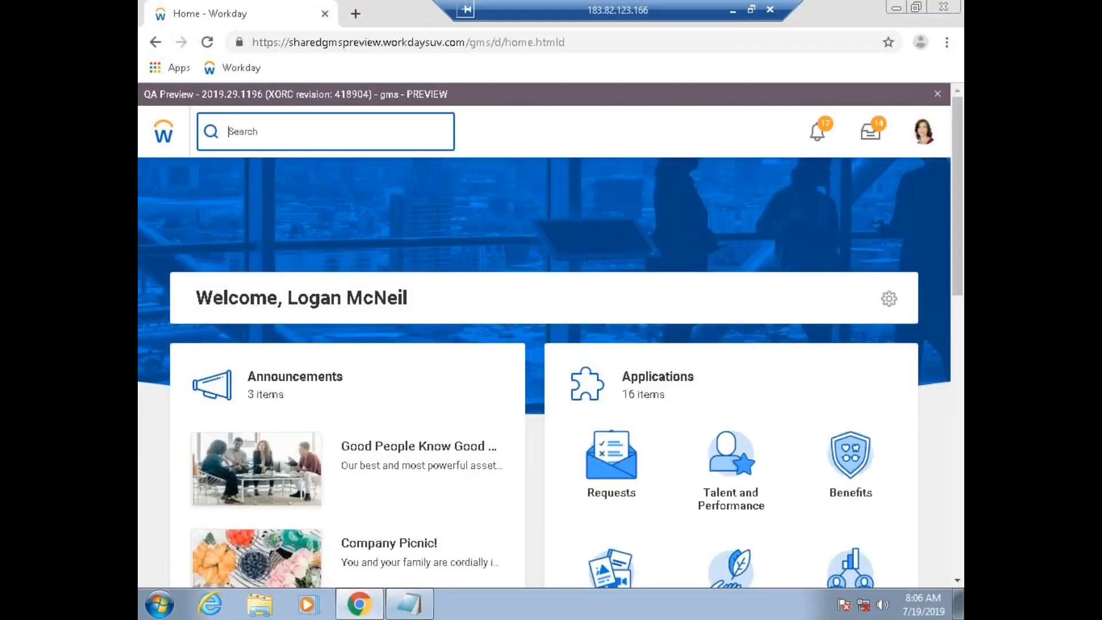
type("create integration system")
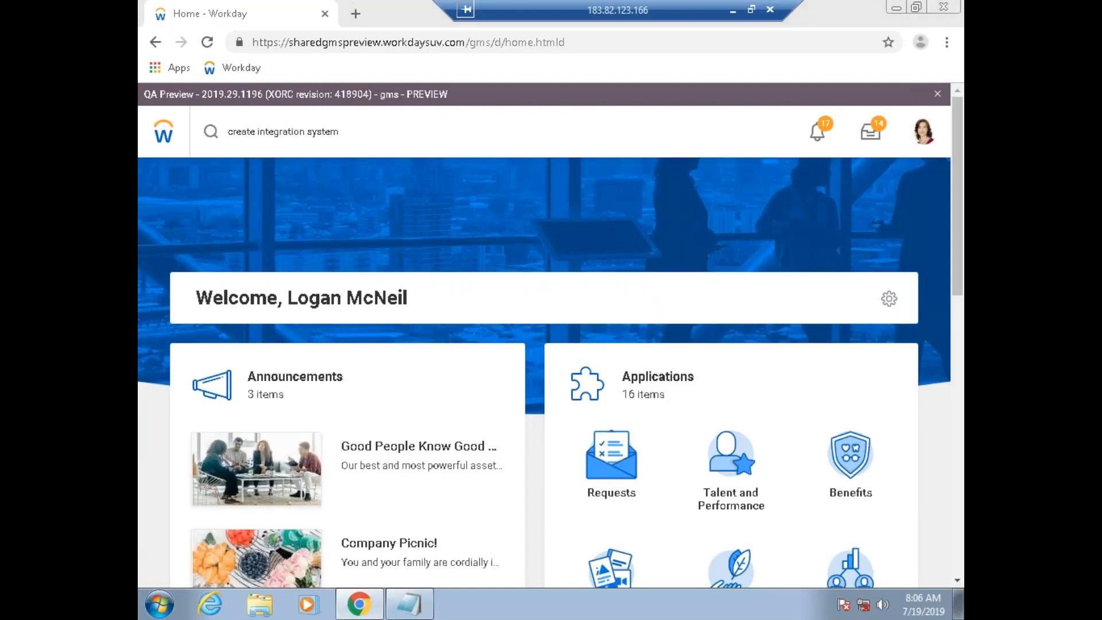
Step: In Notepad, complete point 2 with "Task Name to create core connector integration is CREATE INTEGRATION SYSTEM"
key("alt+Tab")
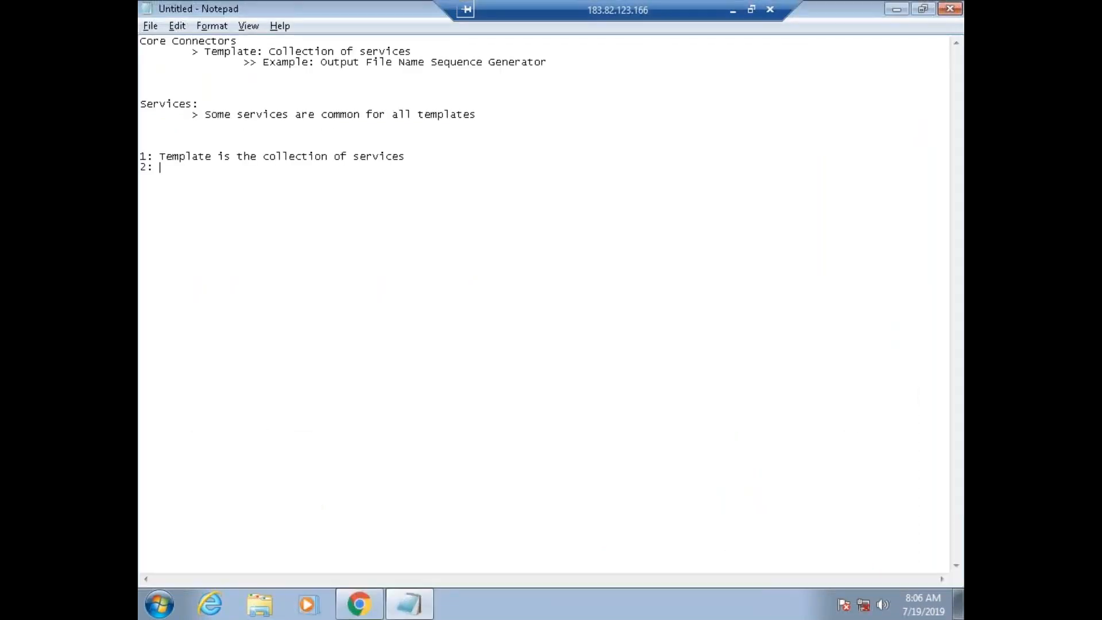
type("Task Name to create core connector")
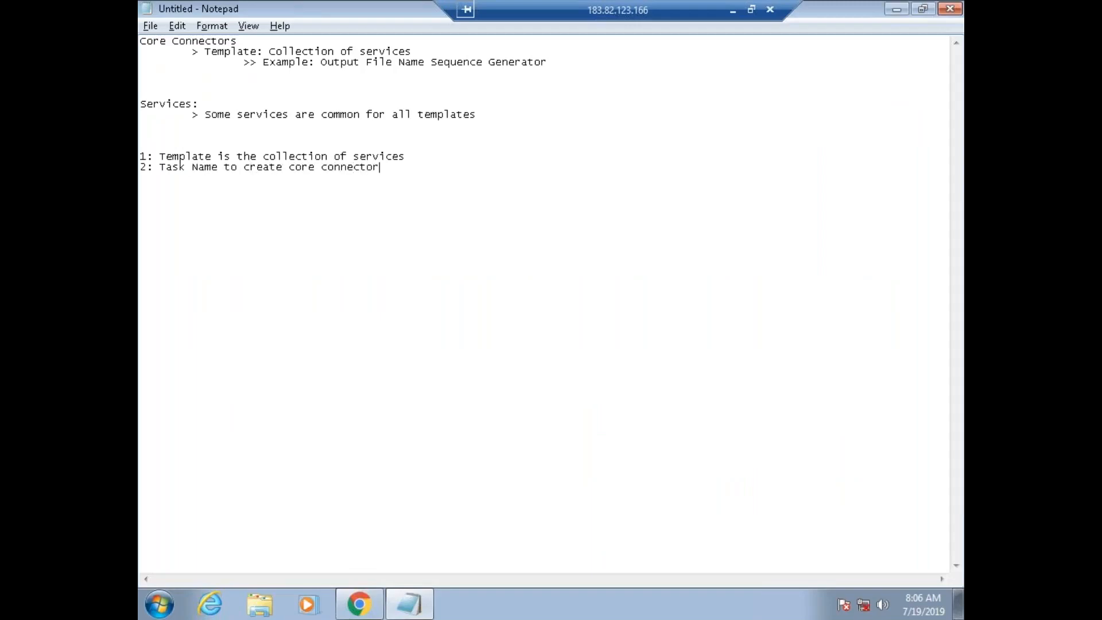
type(" integration is CREATE INTE")
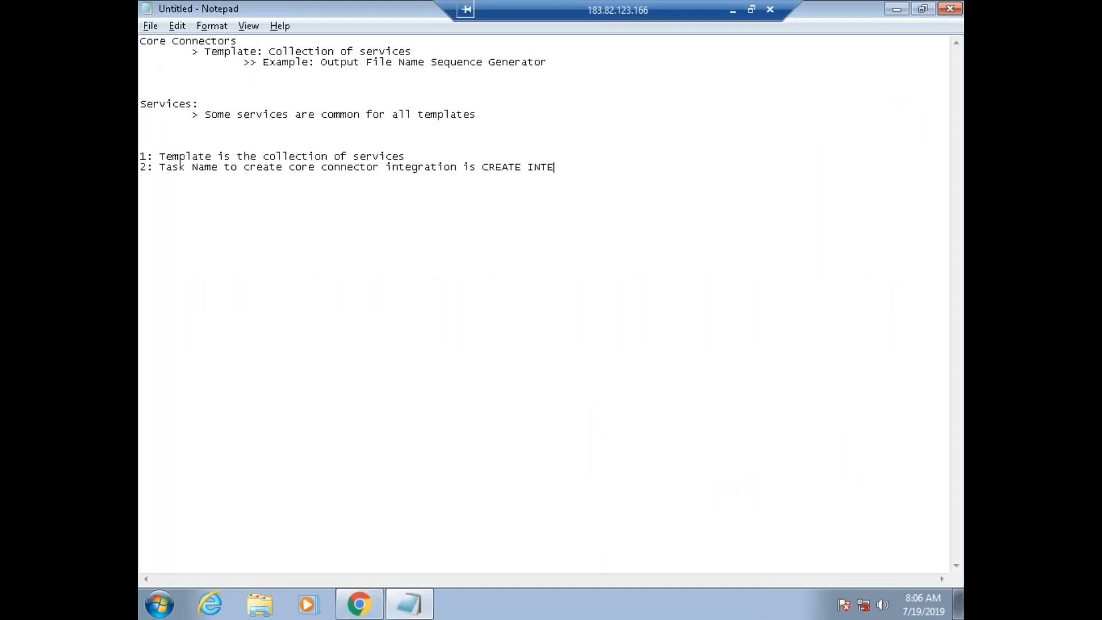
type("GRATION SYSTEM")
Step: Back in Chrome, open the Create Integration System task from the search results and activate its System Name field
key("alt+Tab")
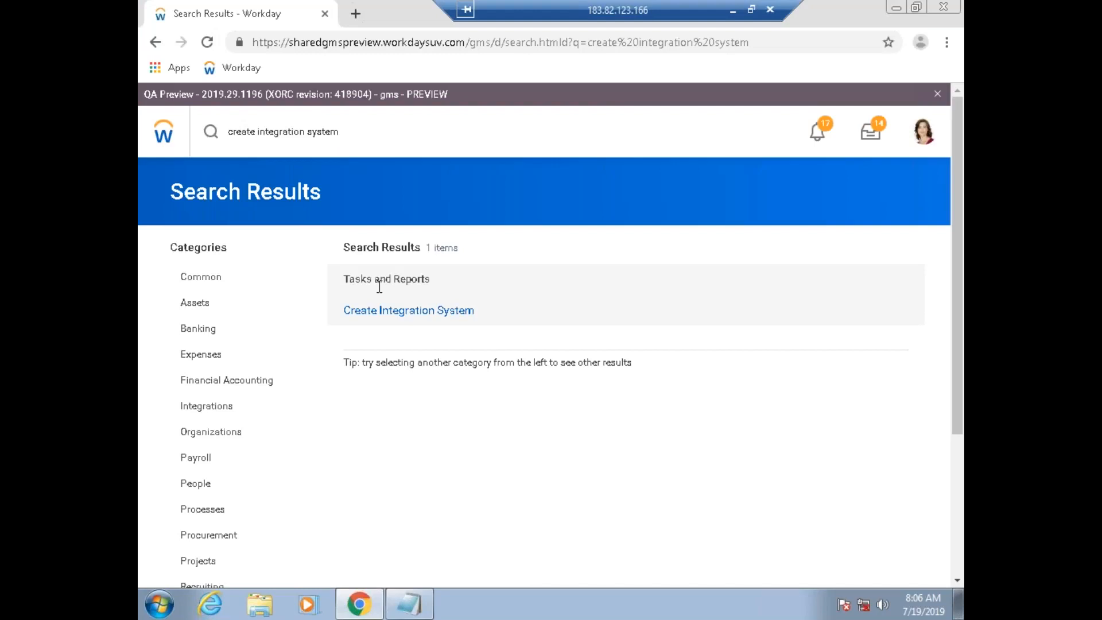
left_click(397, 319)
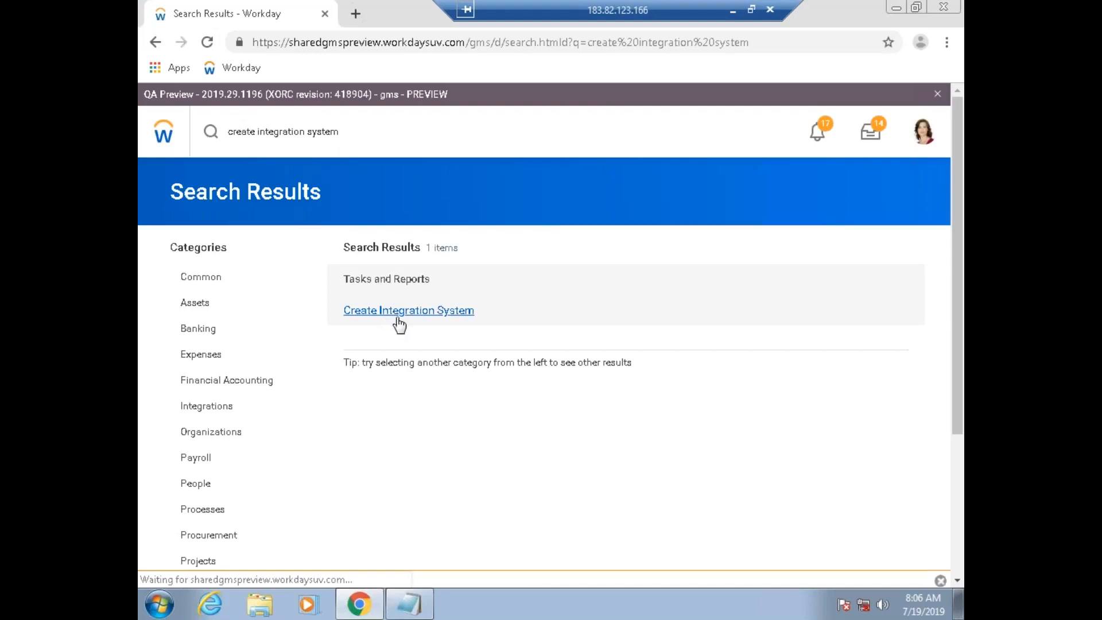
left_click(353, 248)
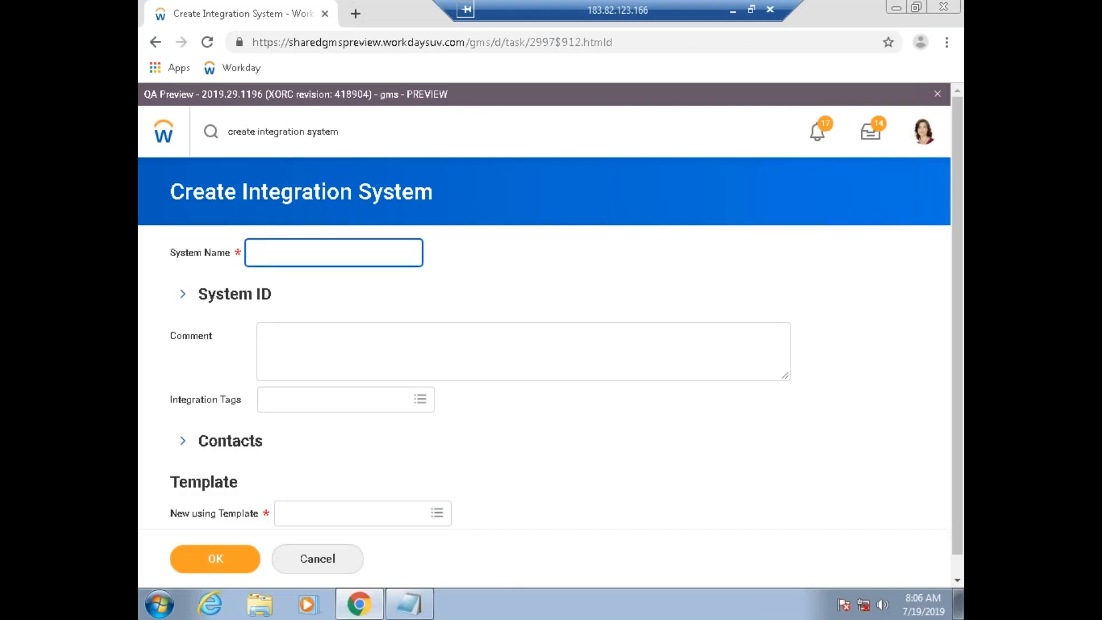
Step: Name the integration system cc_19_3_1, choose the Core Connector: Worker template, and submit the Create Integration System form
type("cc_19_3_1")
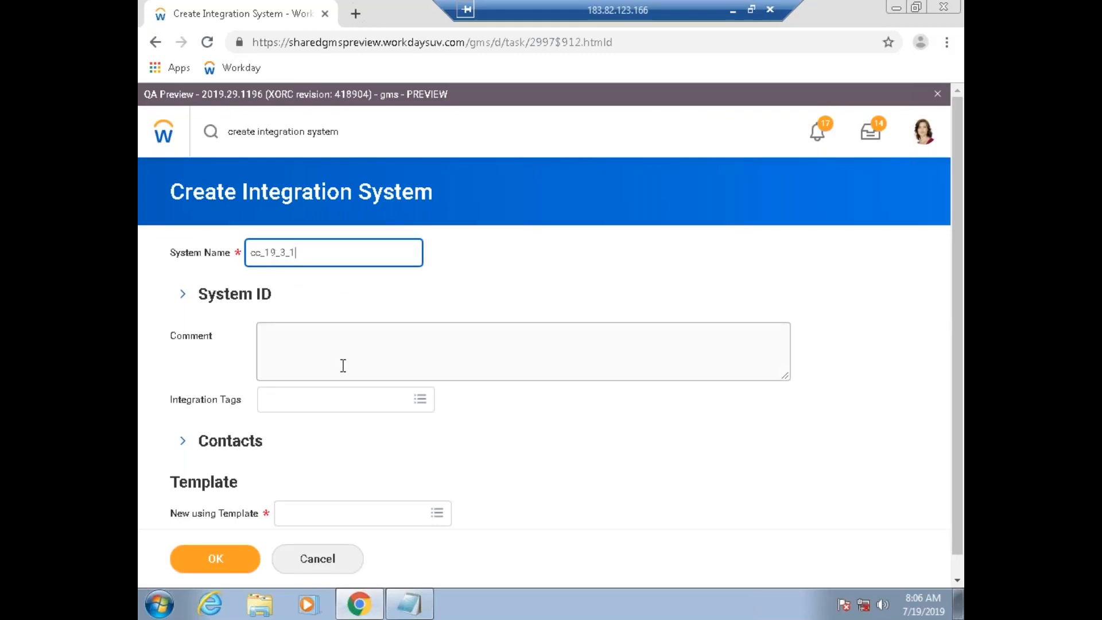
left_click(434, 523)
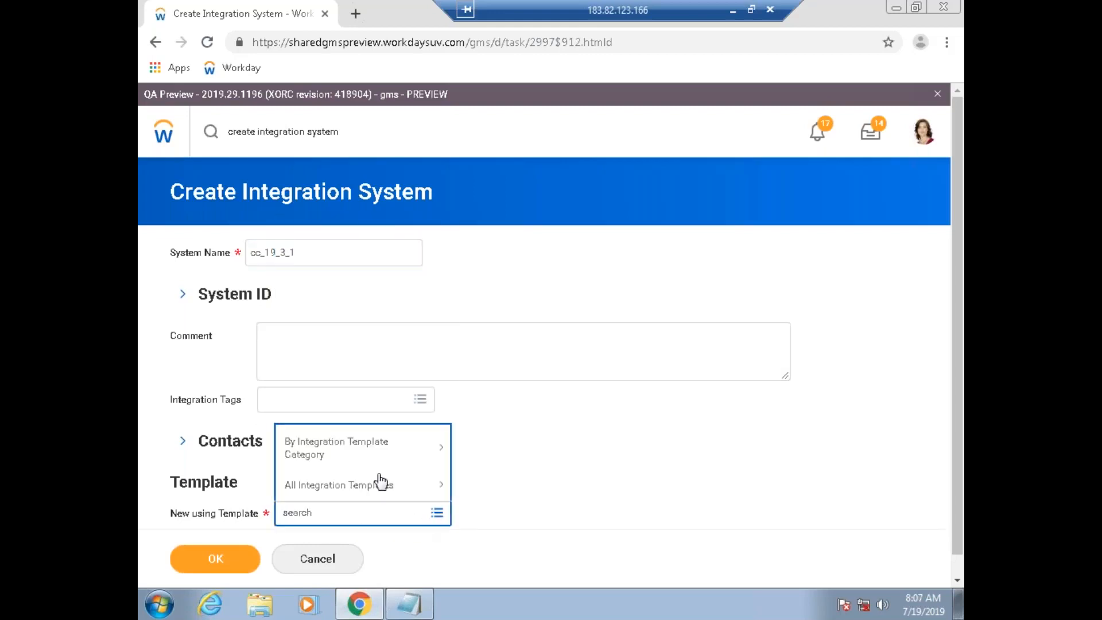
left_click(329, 454)
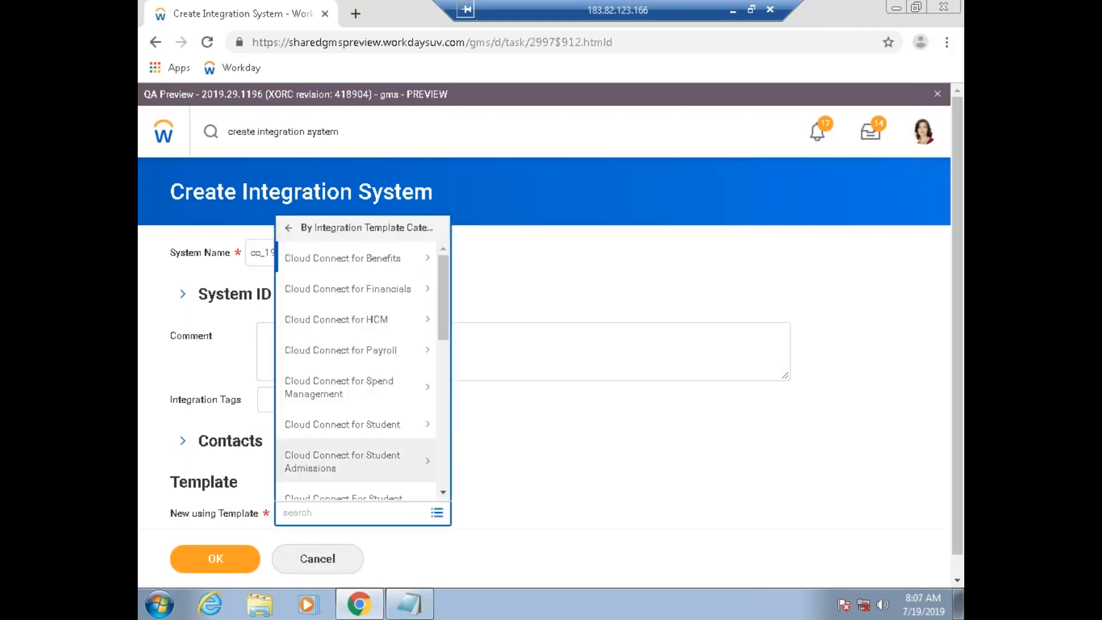
left_click(336, 521)
type("worker")
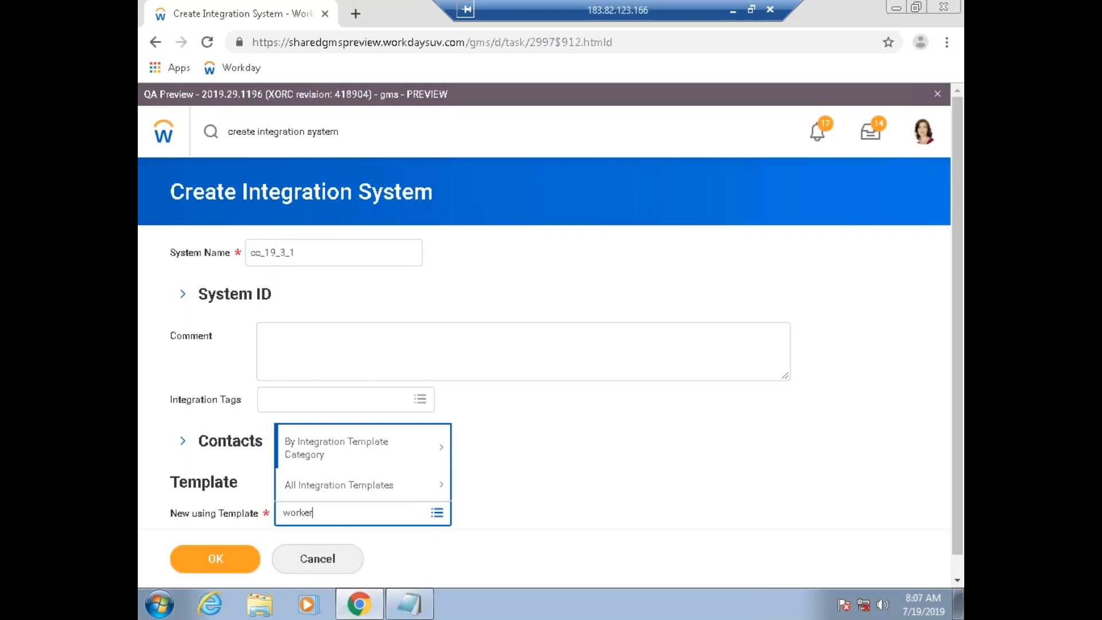
key("Return")
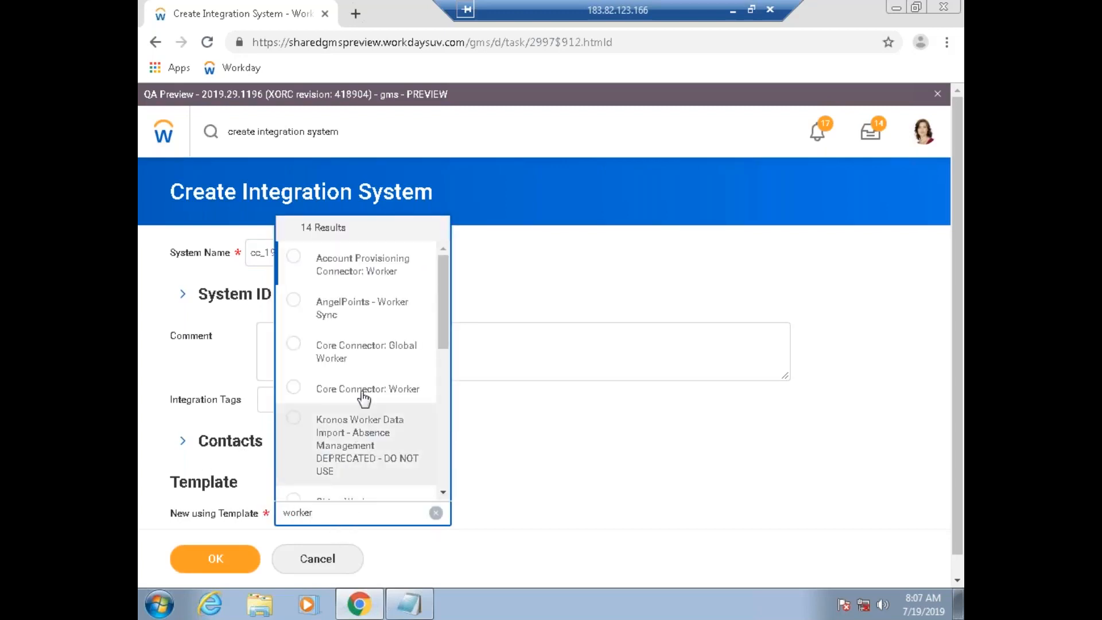
left_click(364, 396)
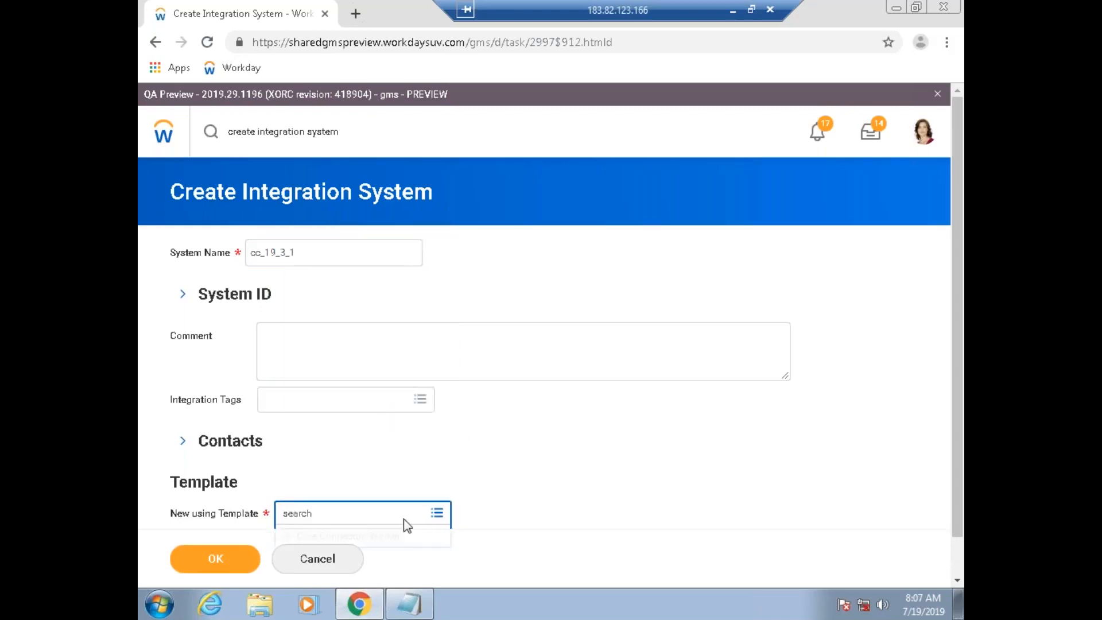
left_click(233, 560)
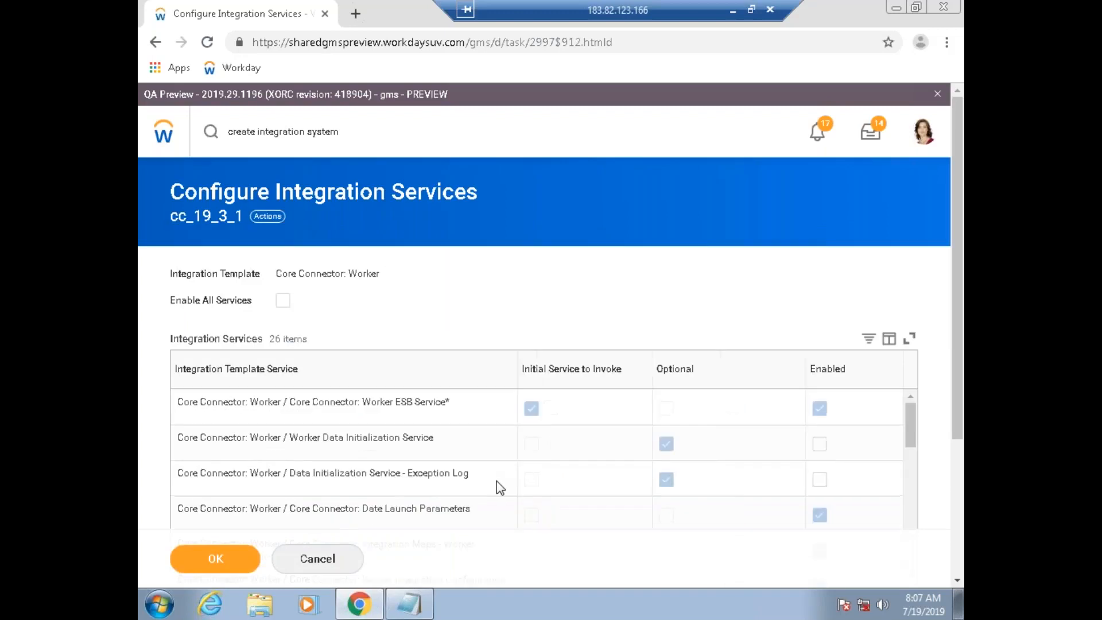
Step: Switch to Notepad and add points "3: Name the integration" and "4: Select the template: Core connector Worker"
key("alt+Tab")
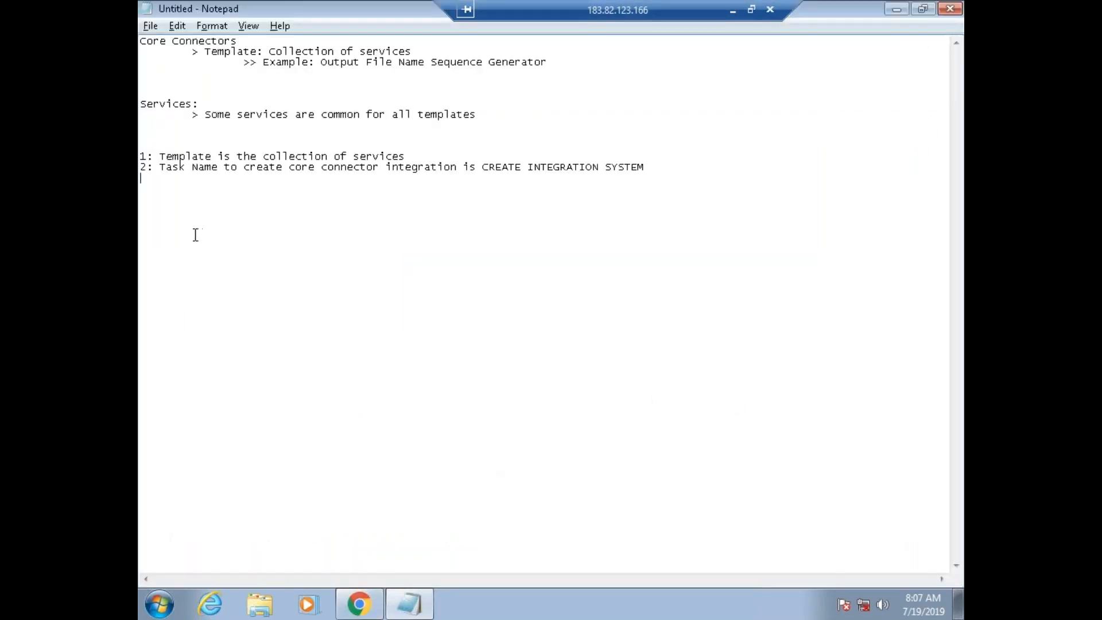
type("3: Name the integrat")
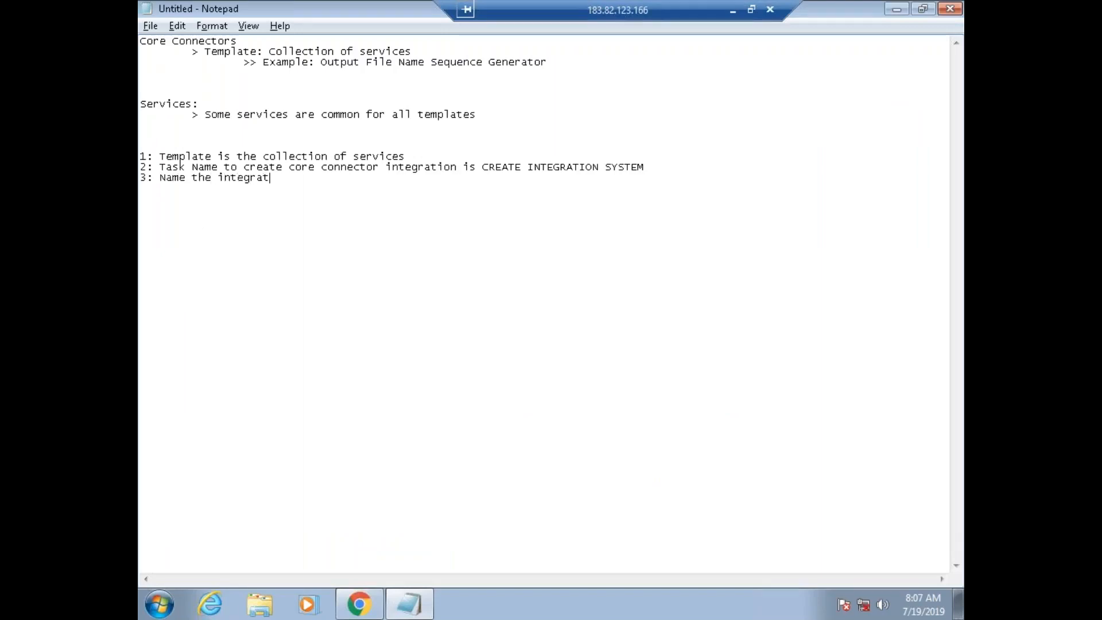
type("ion")
key("Return")
type("4: Select the template: C")
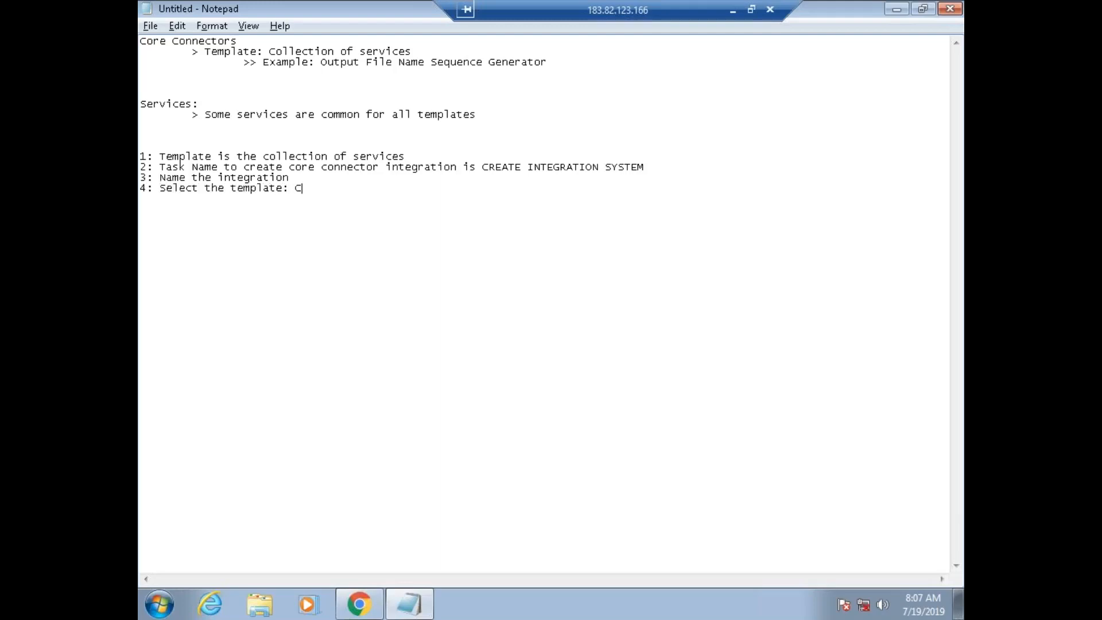
type("ore connector Worker")
key("Return")
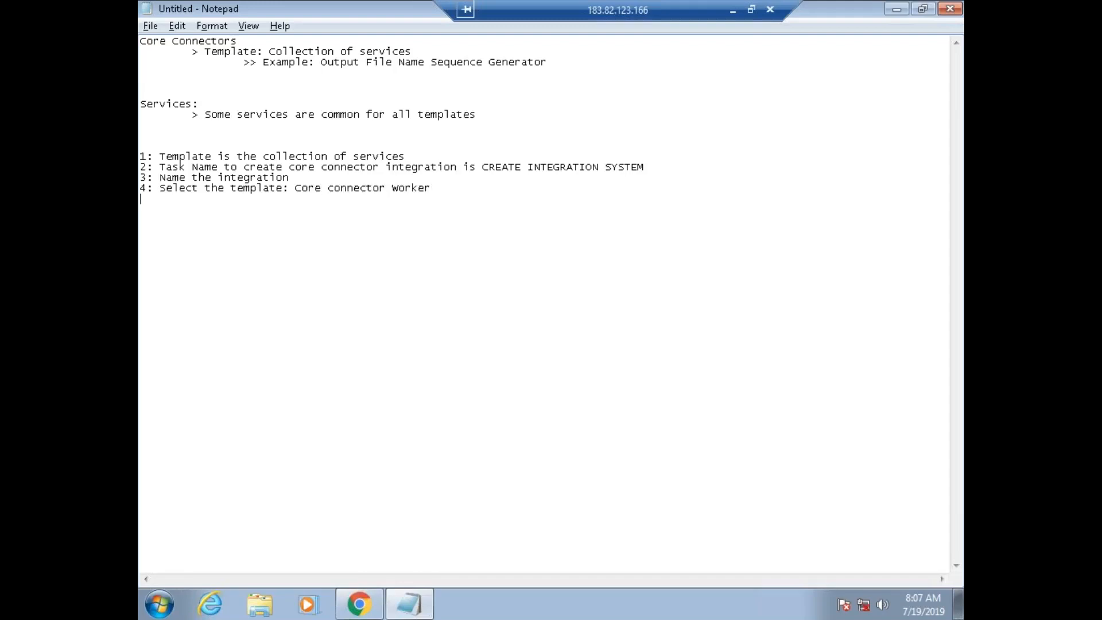
Step: Switch to Chrome and examine the Initial Service to Invoke, Optional and Enabled settings of the template's integration services
key("alt+Tab")
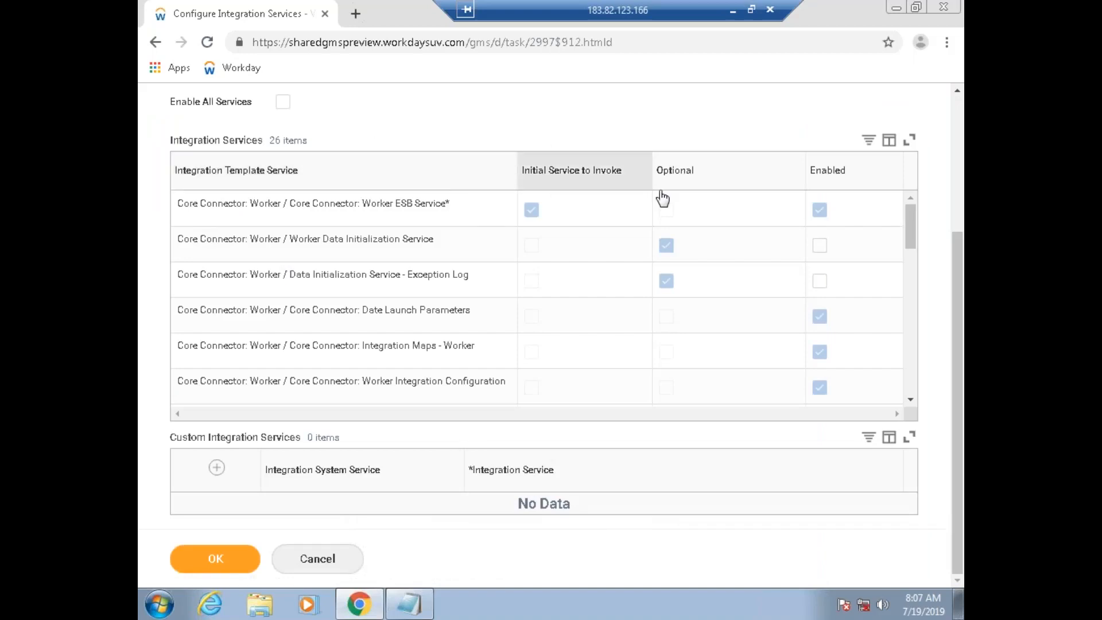
left_click(927, 41)
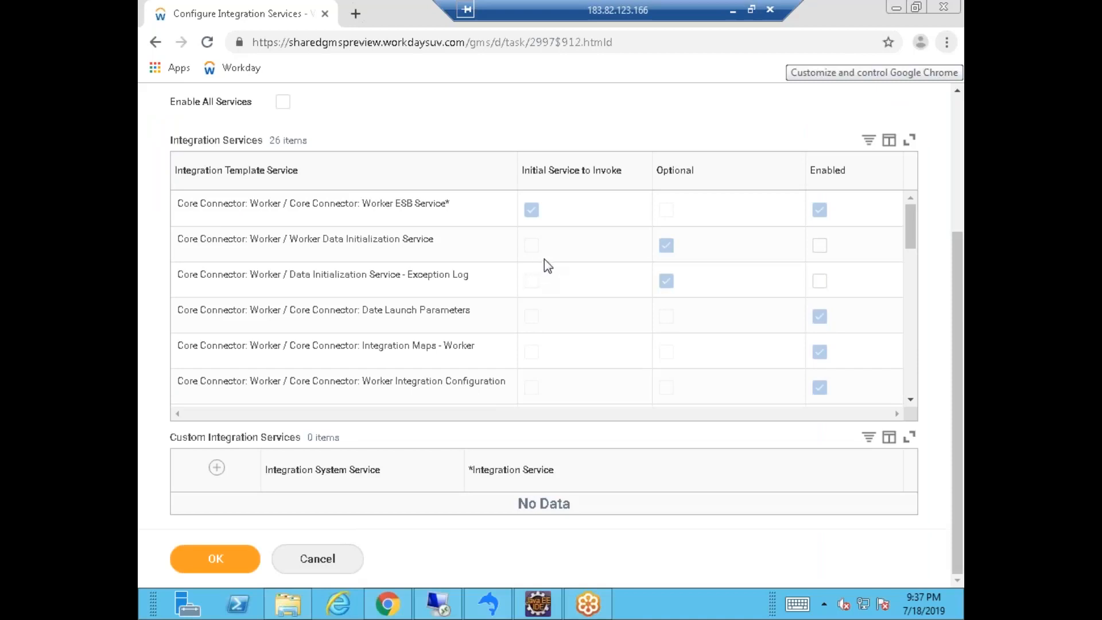
left_click(960, 247)
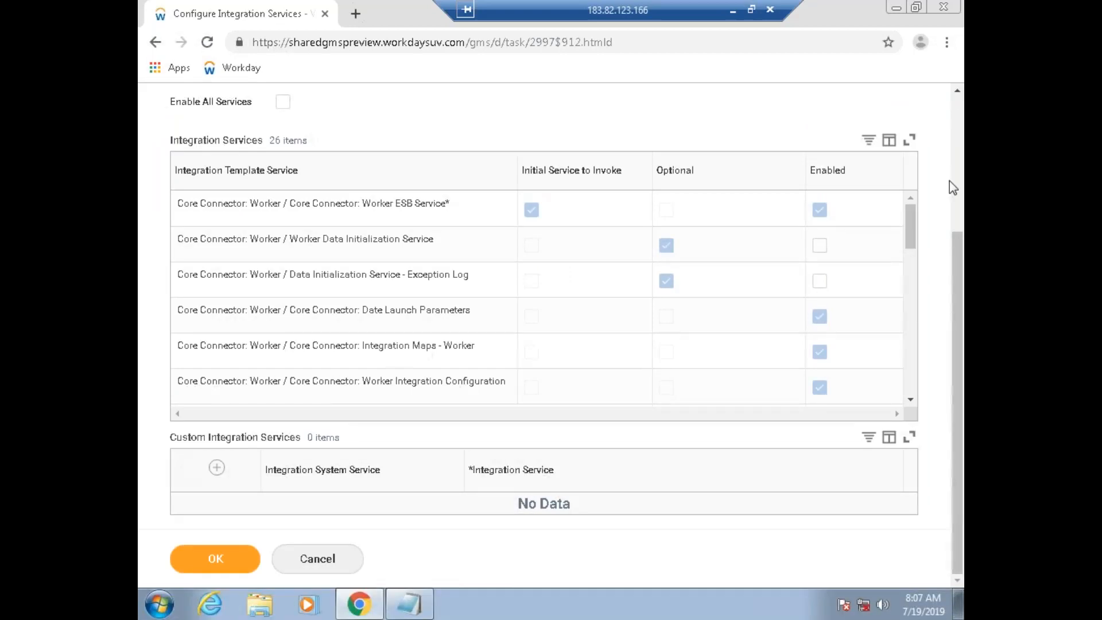
left_click_drag(957, 252, 939, 138)
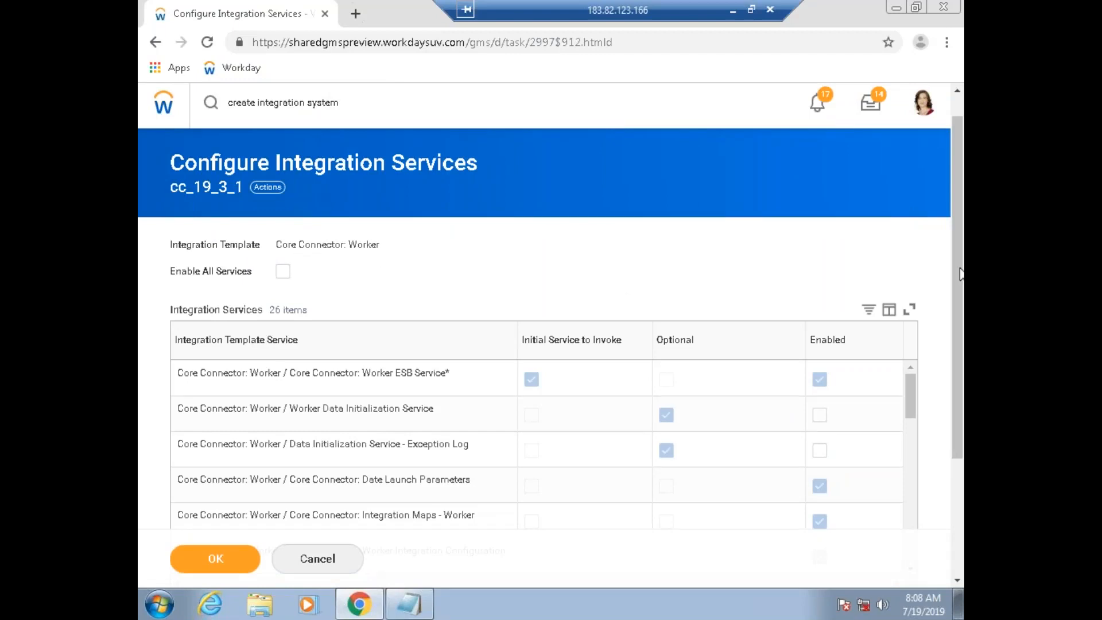
scroll(959, 275, "down", 1)
scroll(959, 355, "down", 3)
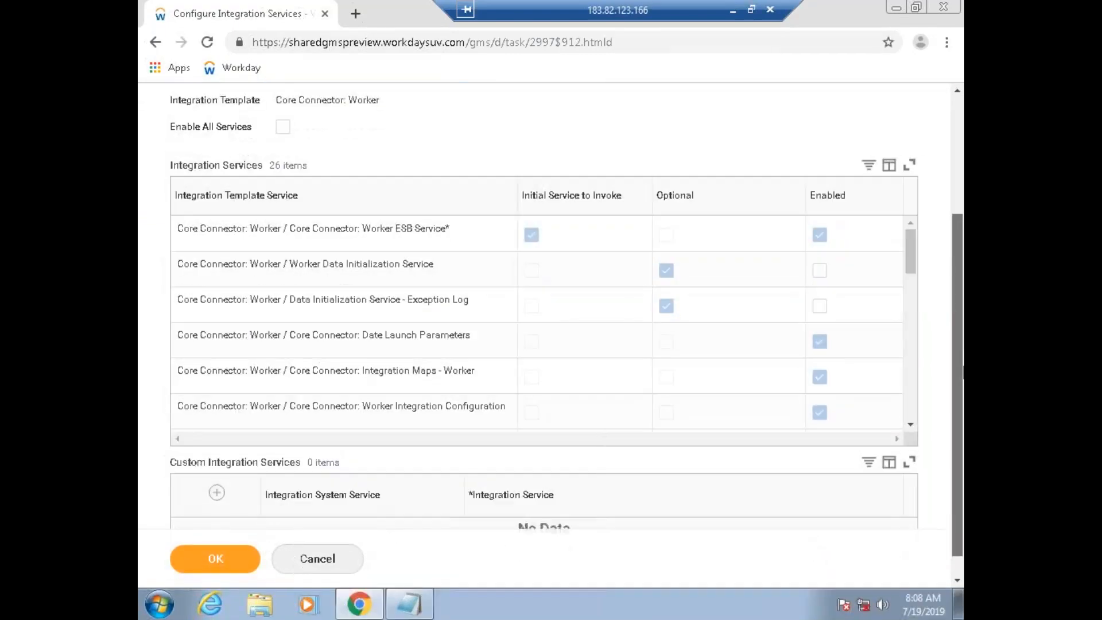
left_click_drag(963, 367, 963, 367)
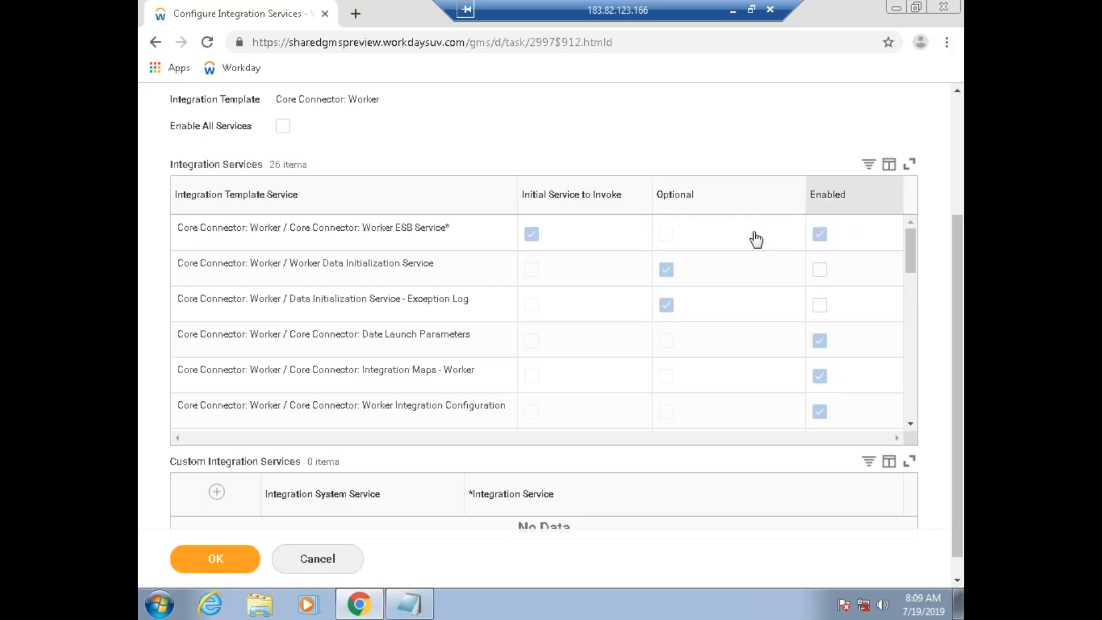
left_click_drag(912, 263, 913, 235)
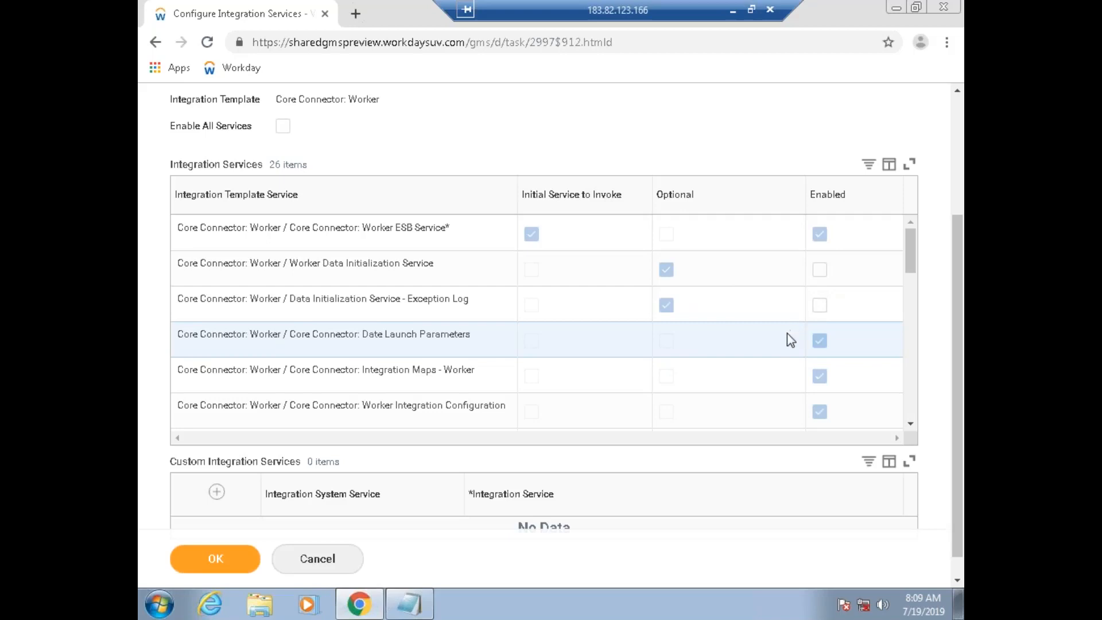
left_click(911, 424)
left_click(911, 424)
left_click(910, 425)
left_click(910, 425)
left_click(911, 424)
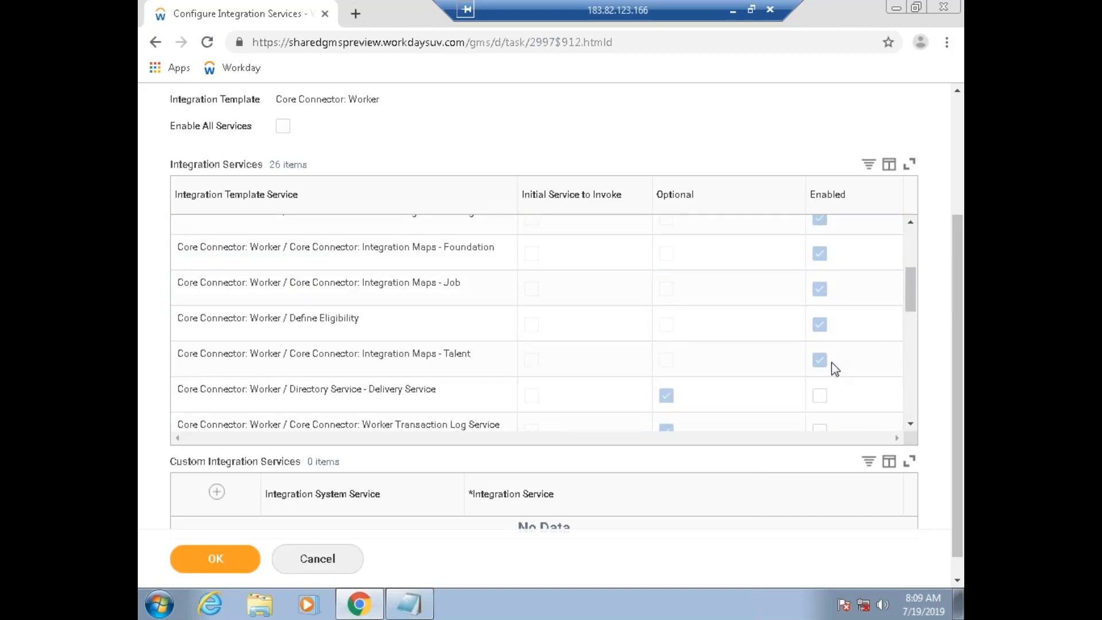
left_click(910, 426)
left_click(910, 426)
left_click(910, 426)
left_click(910, 426)
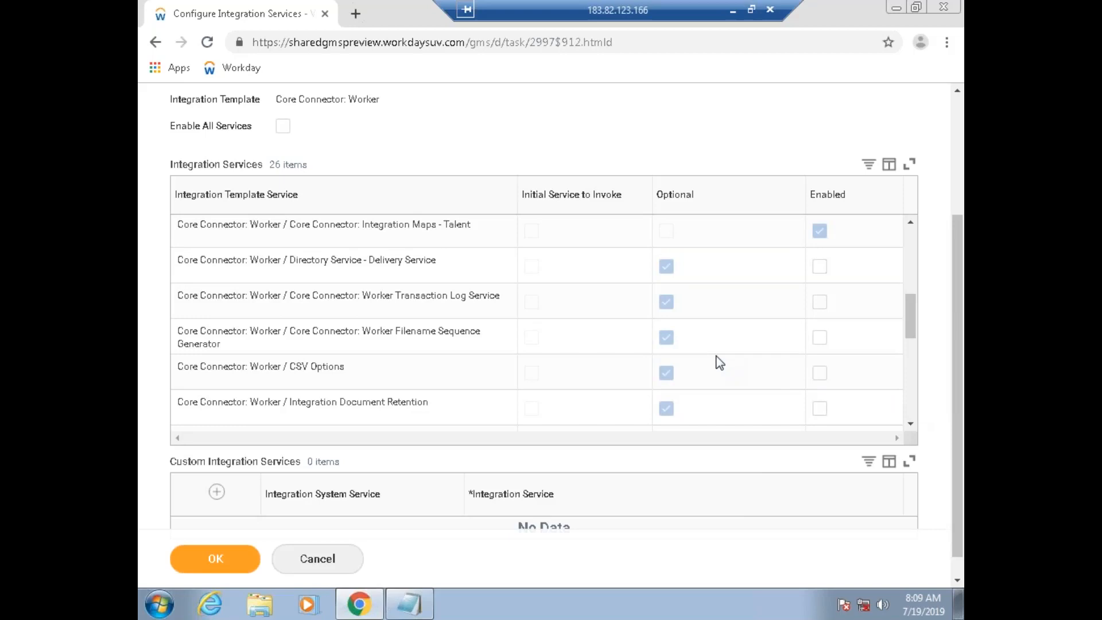
left_click_drag(910, 337, 907, 231)
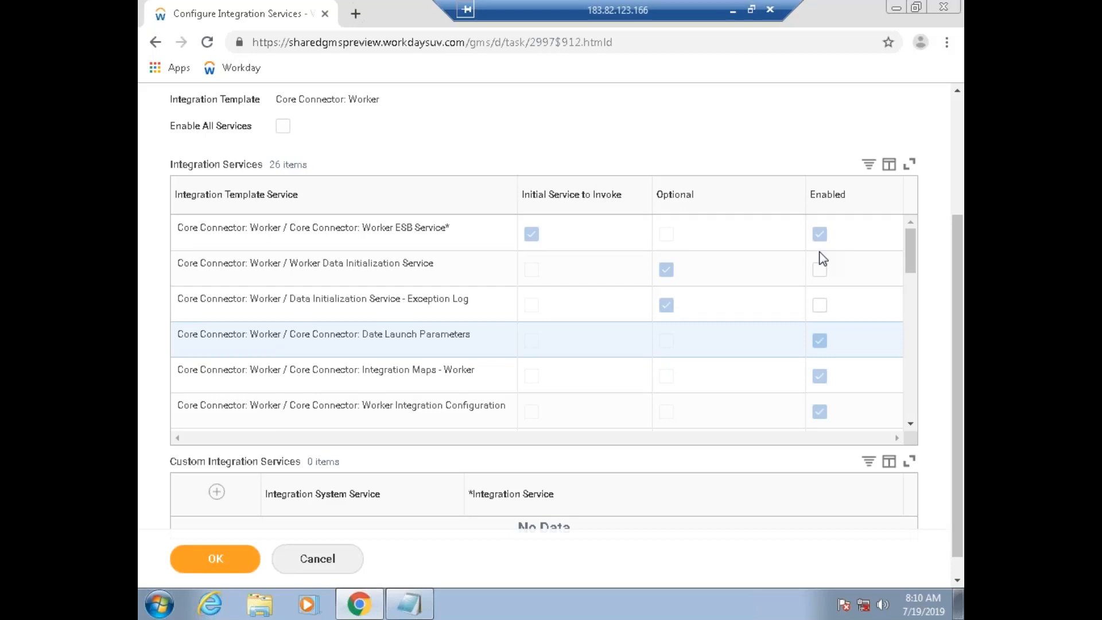
Step: In Notepad, add point 5: "Some of teh services are mandatory - we do not have a choice to disable them"
key("alt+Tab")
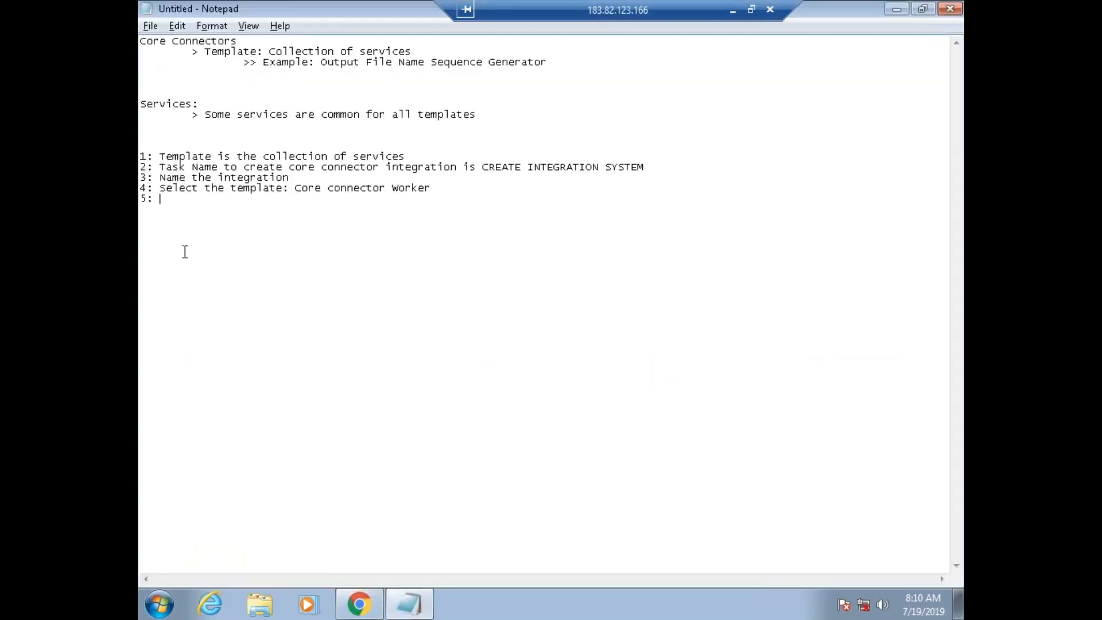
type("Some of teh services aree")
key("BackSpace")
type("mandatory - we")
key("BackSpace")
key("BackSpace")
type("we do n")
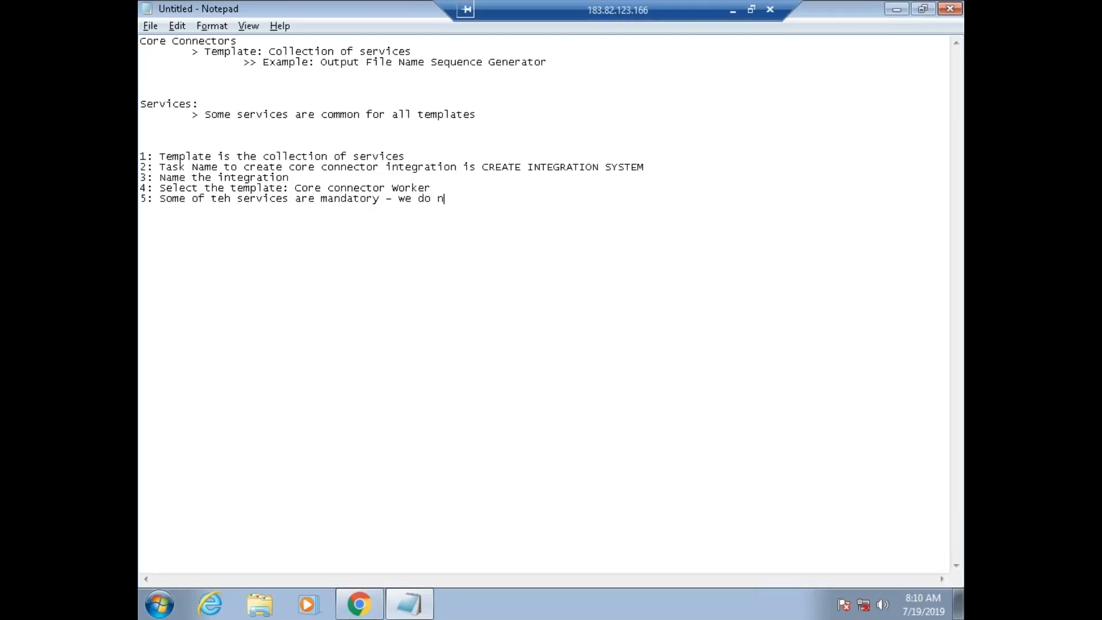
type("ot have a choice to dis")
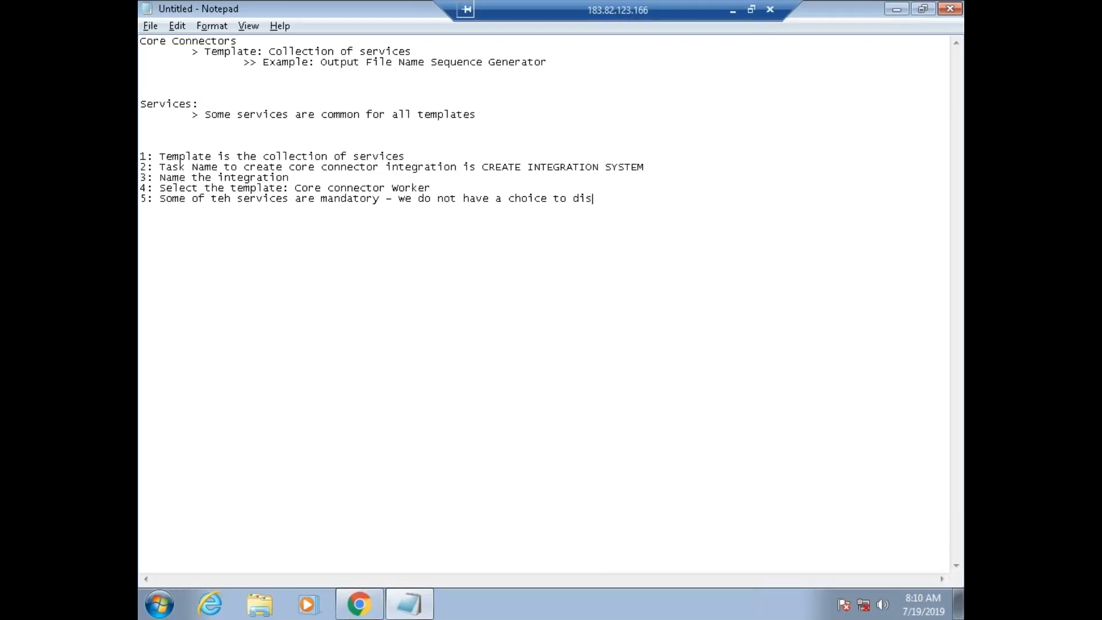
type("able them")
key("Return")
Step: Add point 6: "Some of the services are optional - you have rights to choose or ignore - depends on your requirement"
type("6: Som eof the")
key("BackSpace")
key("BackSpace")
key("BackSpace")
key("BackSpace")
key("BackSpace")
key("BackSpace")
key("BackSpace")
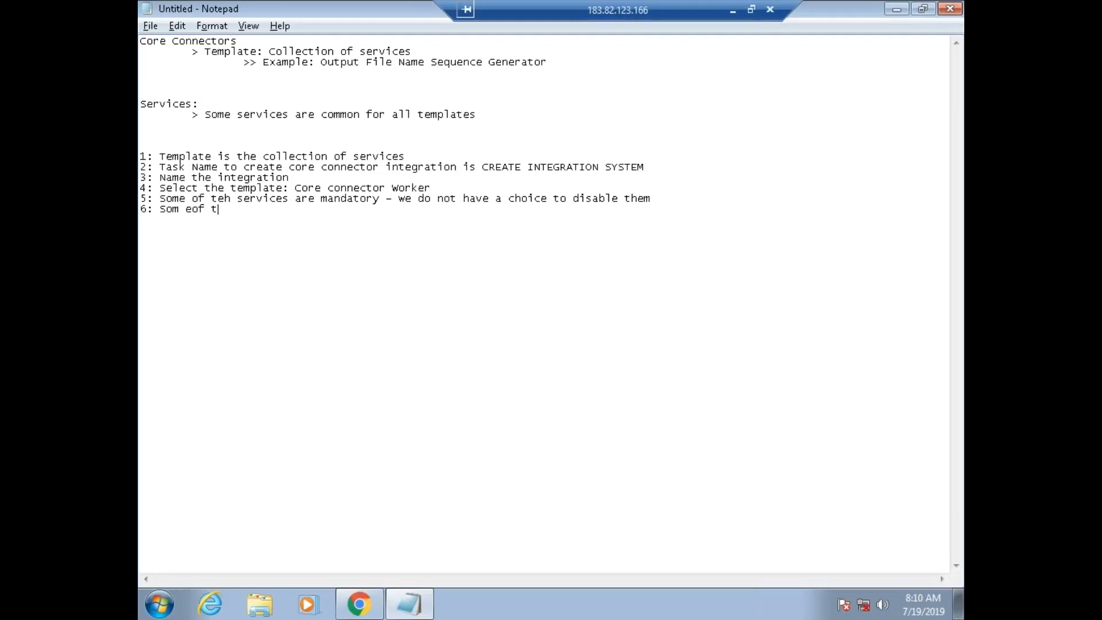
key("BackSpace")
type("e of the services are option")
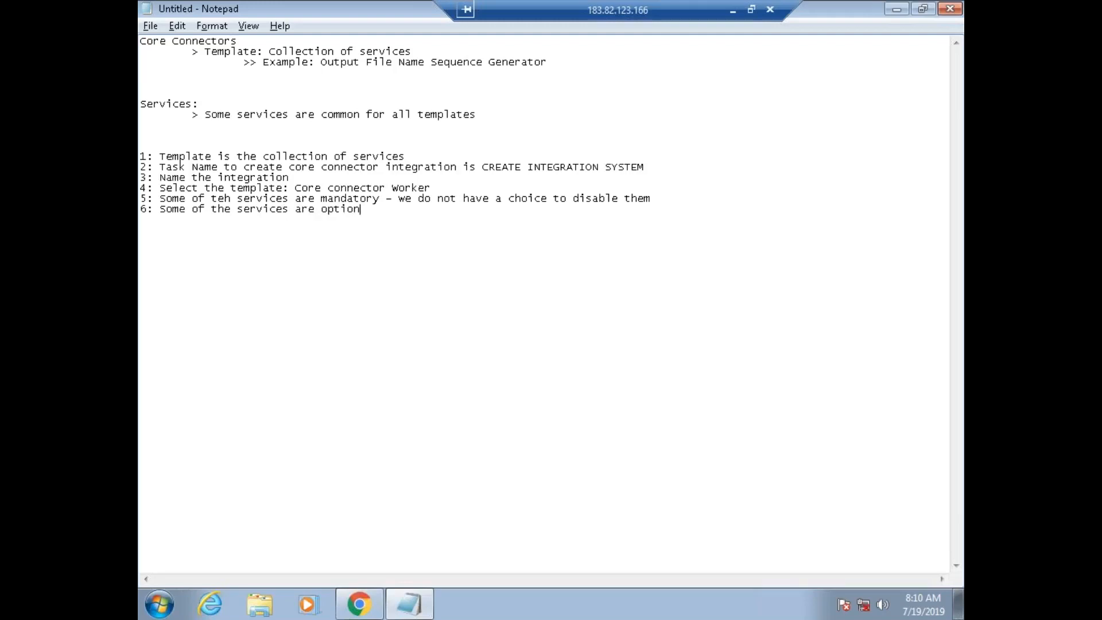
type("al - you have rights t")
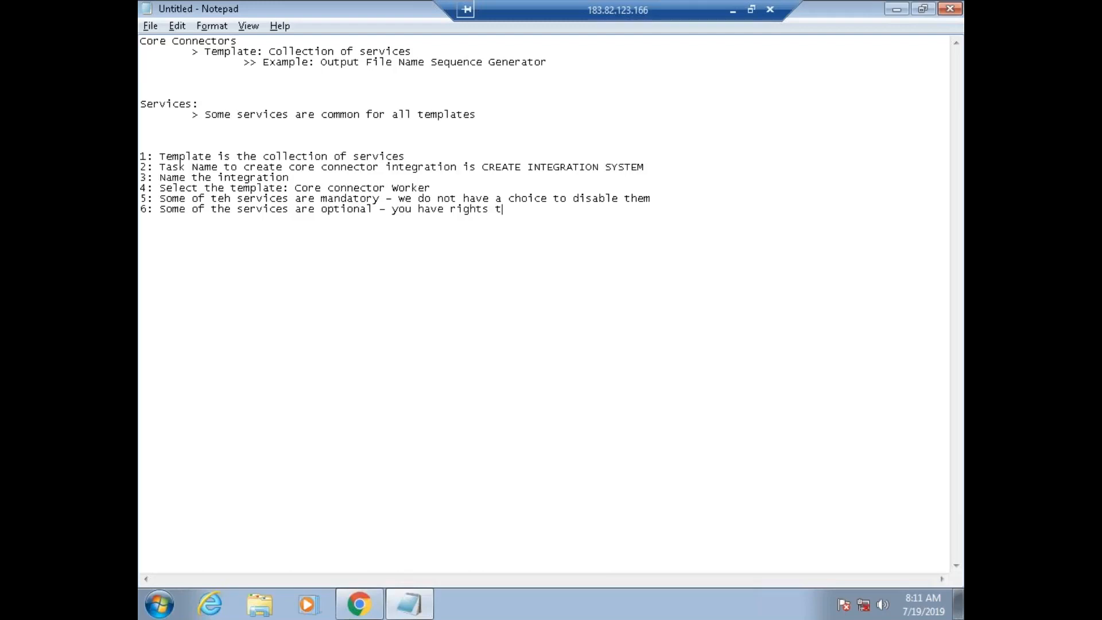
type("o choose or ignore - depends omn")
key("BackSpace")
key("BackSpace")
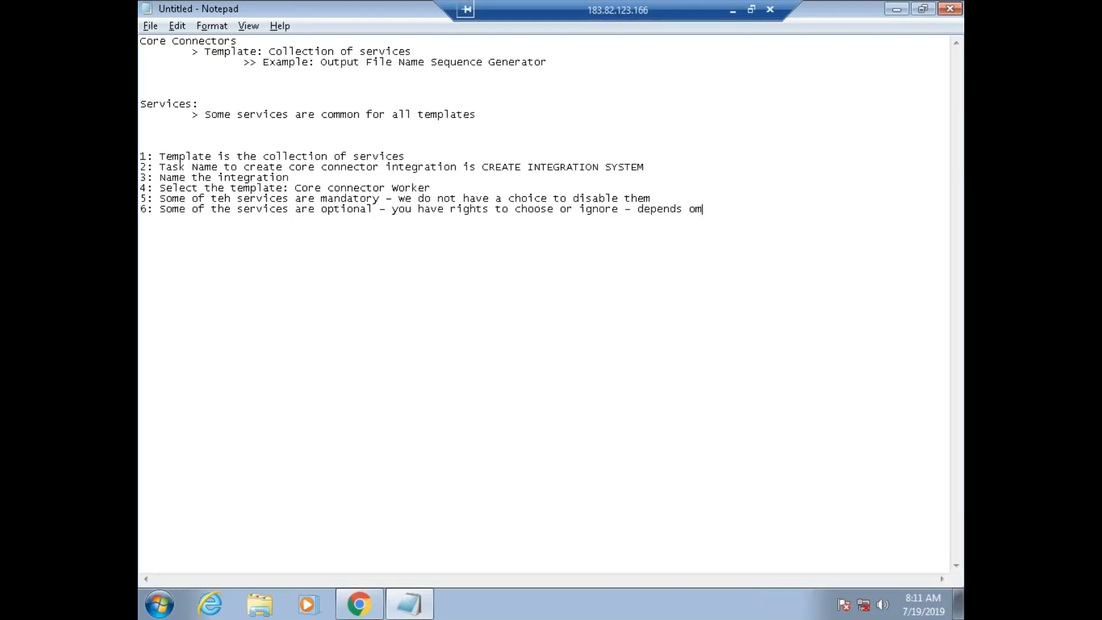
key("BackSpace")
type("n your requirement")
Step: Return to Chrome and review the optional services in the Integration Services list, including the worker data section fields
key("alt+Tab")
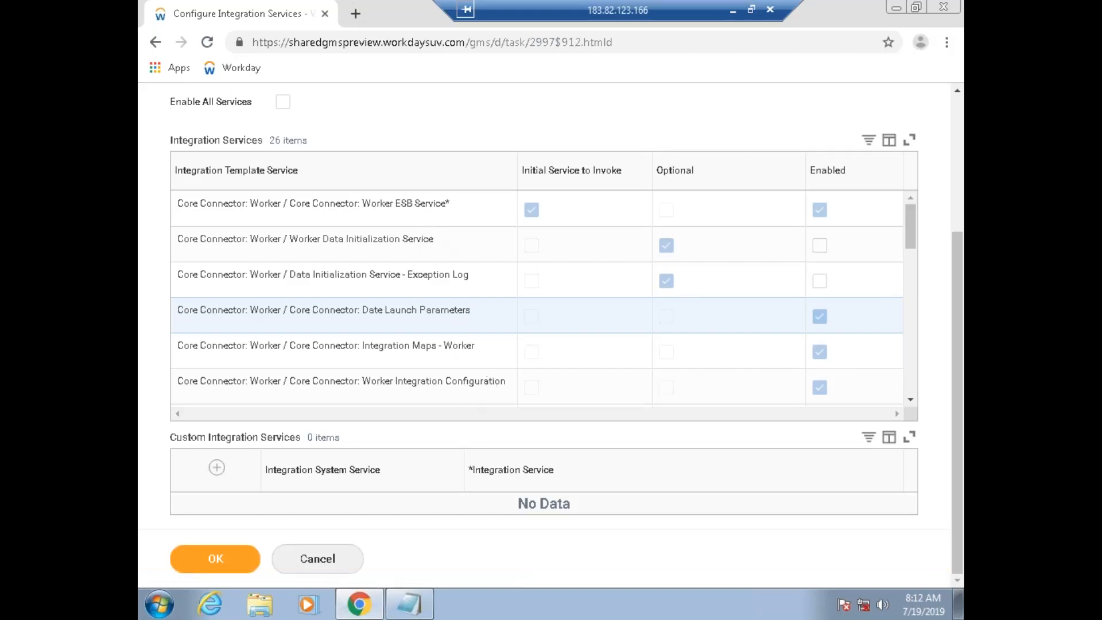
left_click(911, 400)
left_click(910, 400)
left_click(911, 400)
left_click(910, 400)
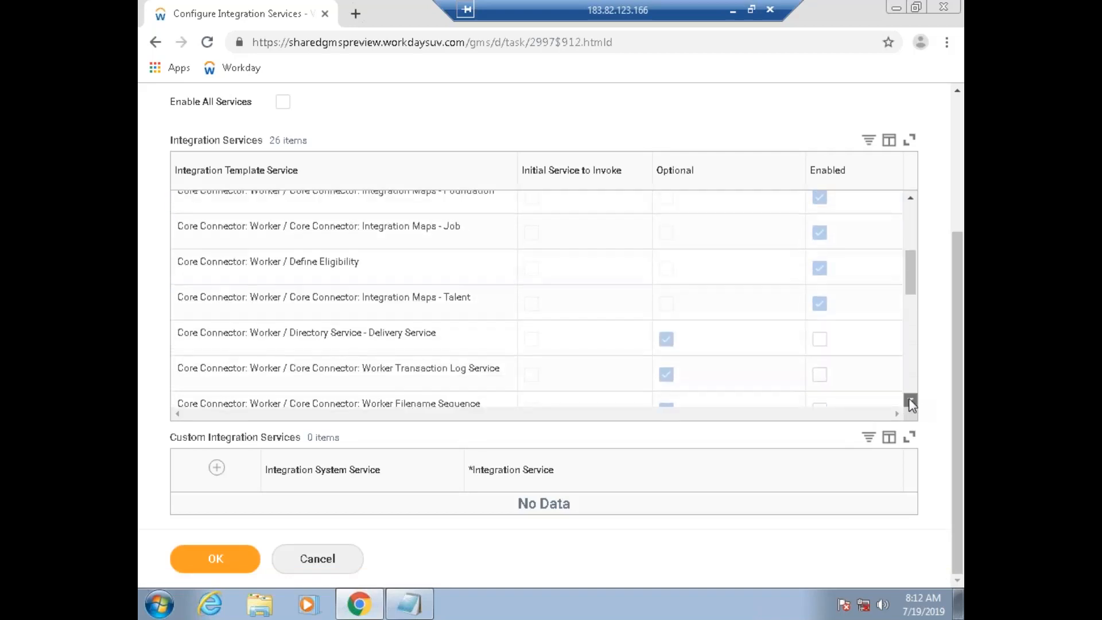
left_click(910, 400)
left_click(910, 400)
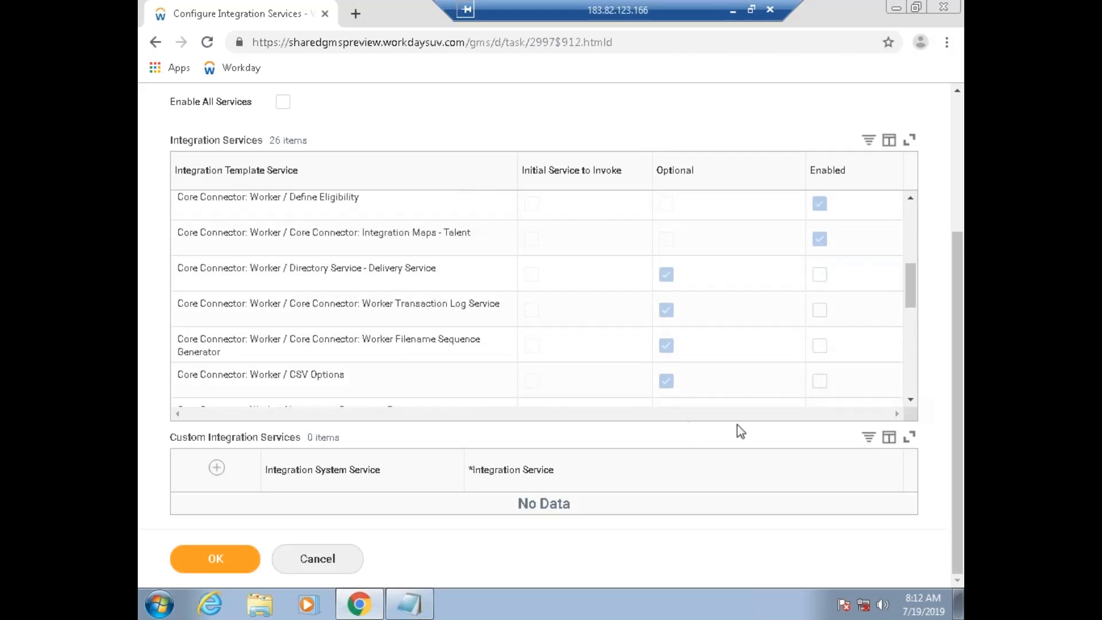
left_click(910, 400)
left_click(911, 400)
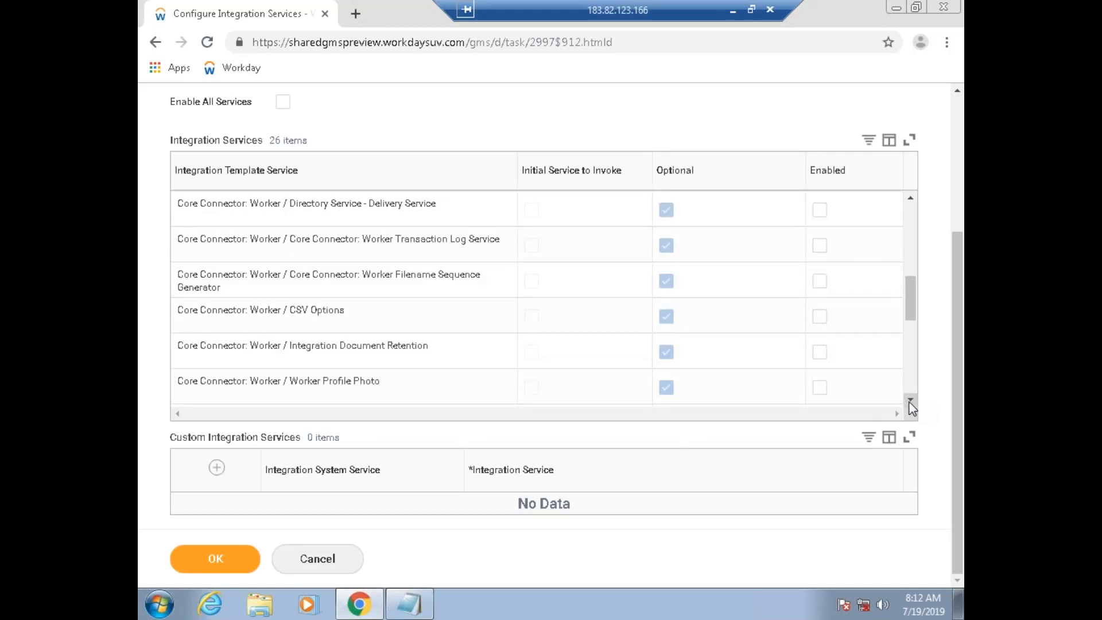
left_click(910, 400)
left_click(911, 401)
left_click(911, 401)
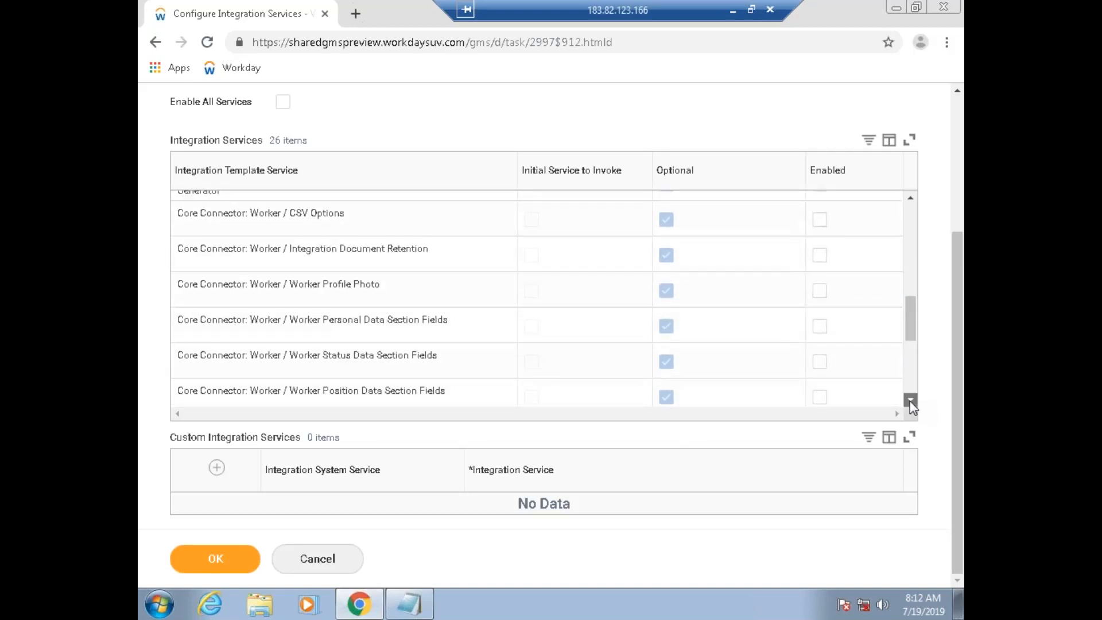
left_click(910, 400)
left_click(911, 401)
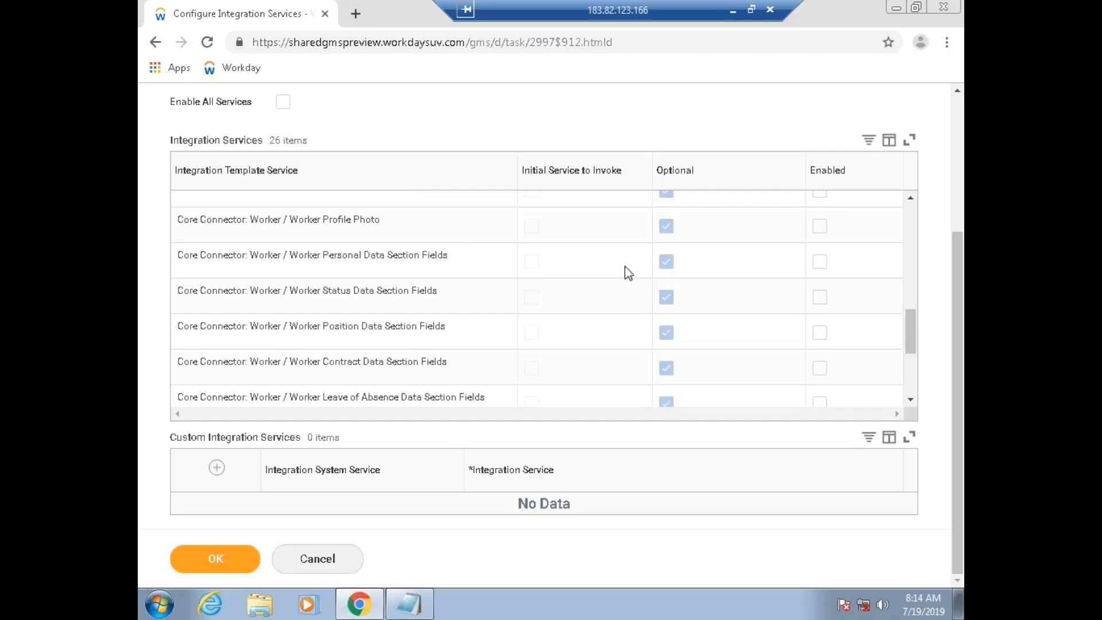
left_click_drag(913, 326, 912, 321)
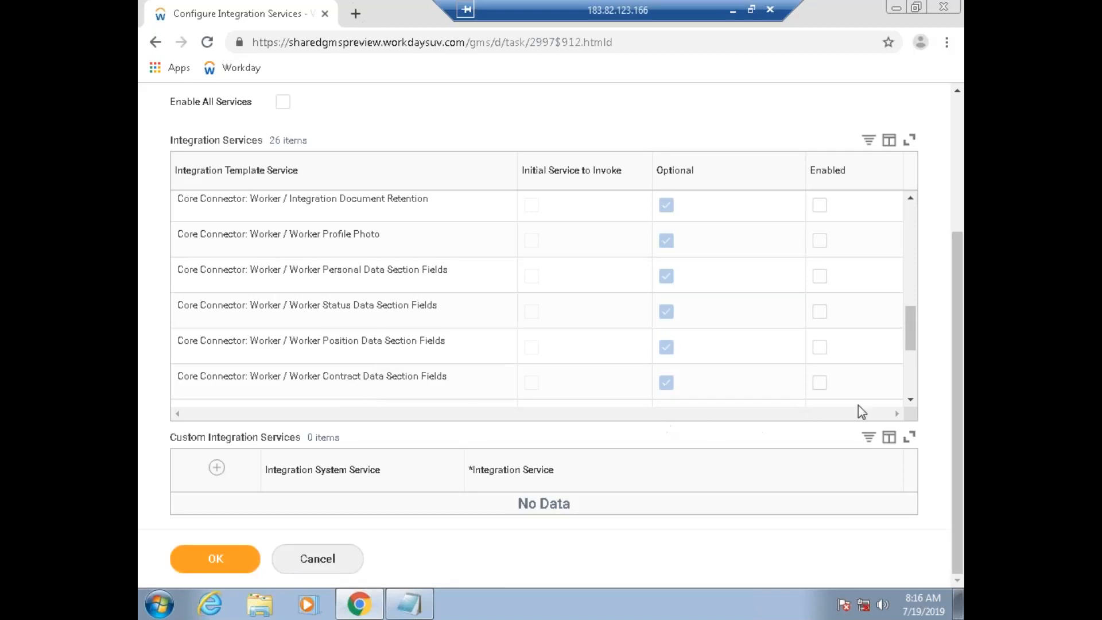
Step: Examine the remaining optional worker data section field services, from Leave of Absence through Transaction Log
left_click(911, 400)
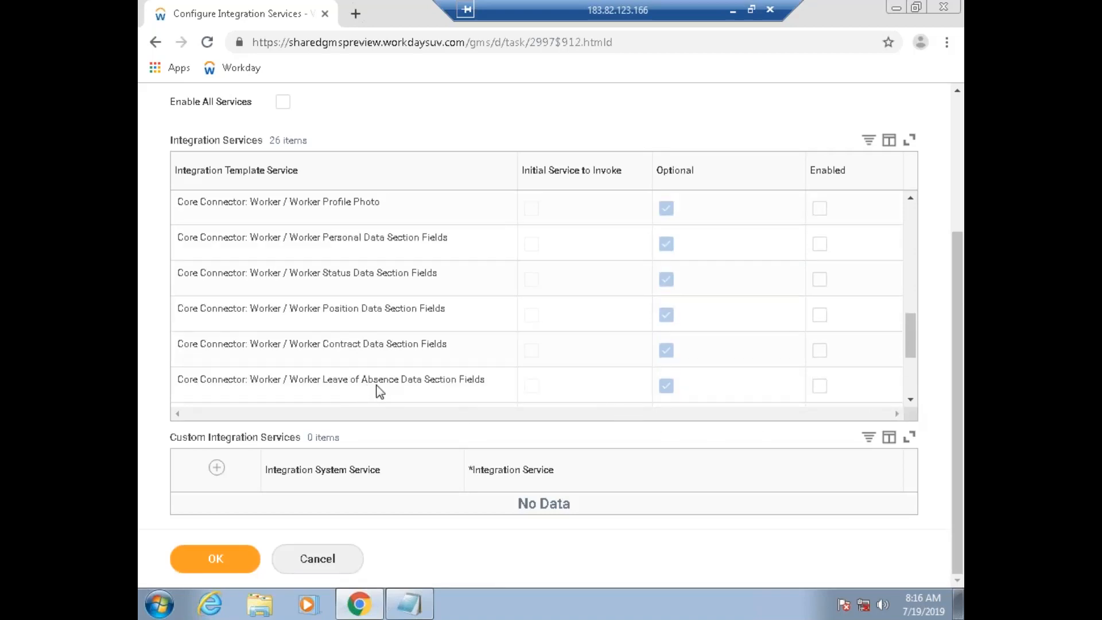
left_click(910, 400)
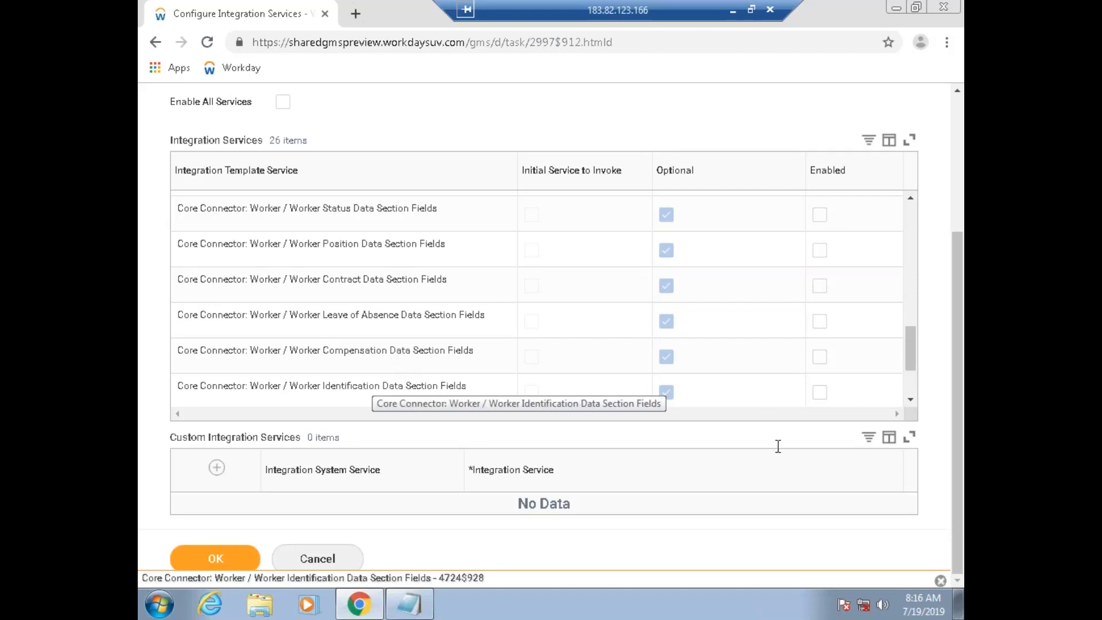
left_click(911, 400)
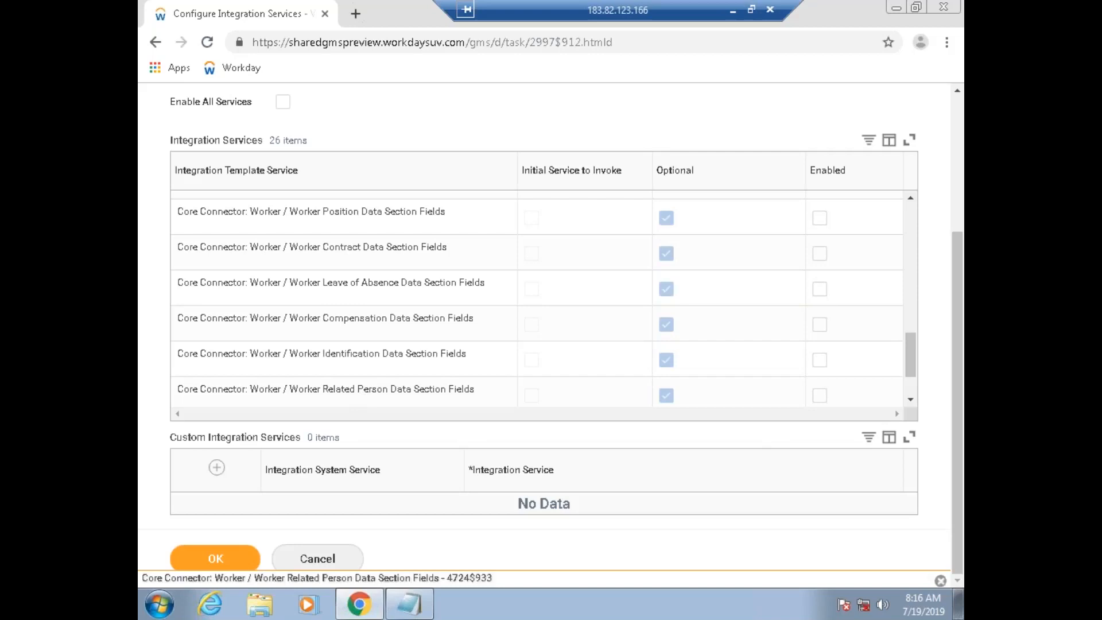
left_click(912, 401)
left_click(911, 401)
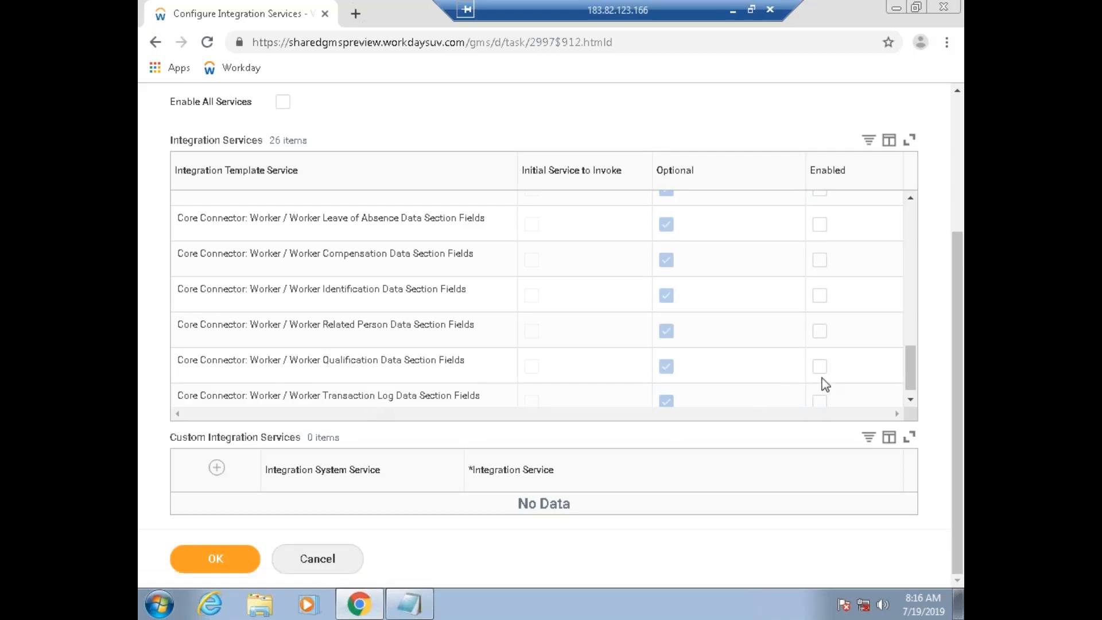
left_click_drag(913, 382, 922, 348)
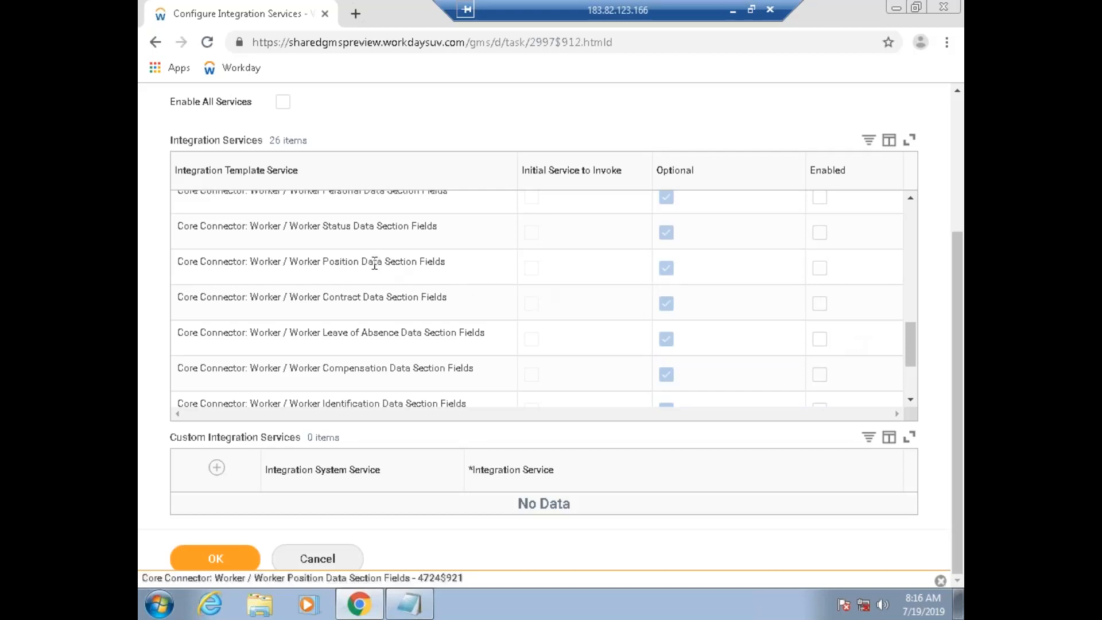
Step: Enable the optional Core Connector: Worker / Worker Personal Data Section Fields service
left_click_drag(913, 358, 915, 318)
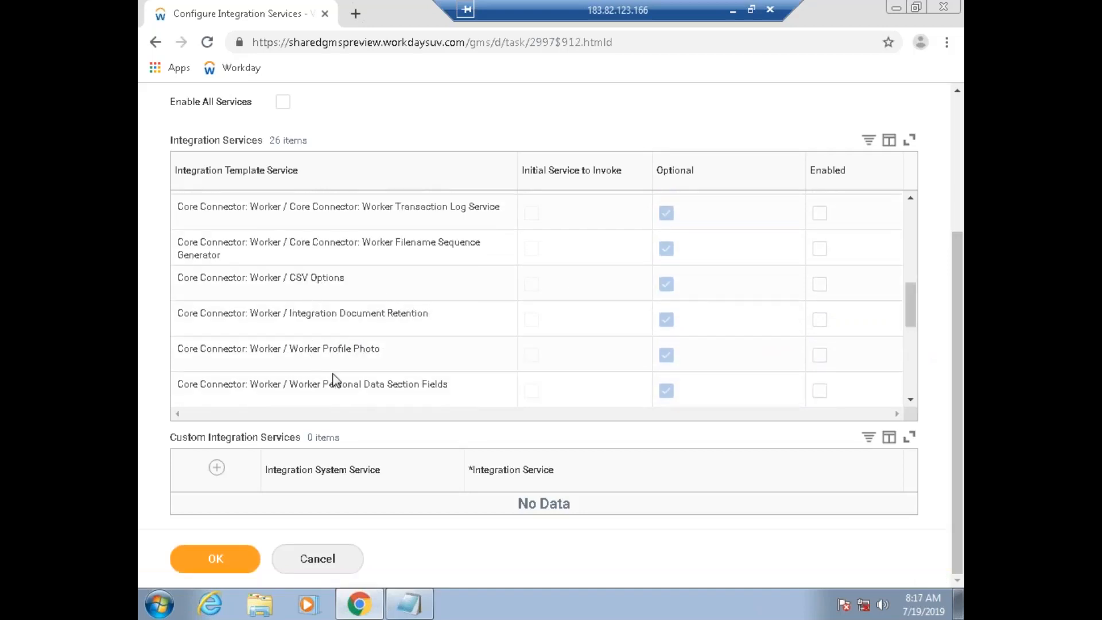
left_click(819, 392)
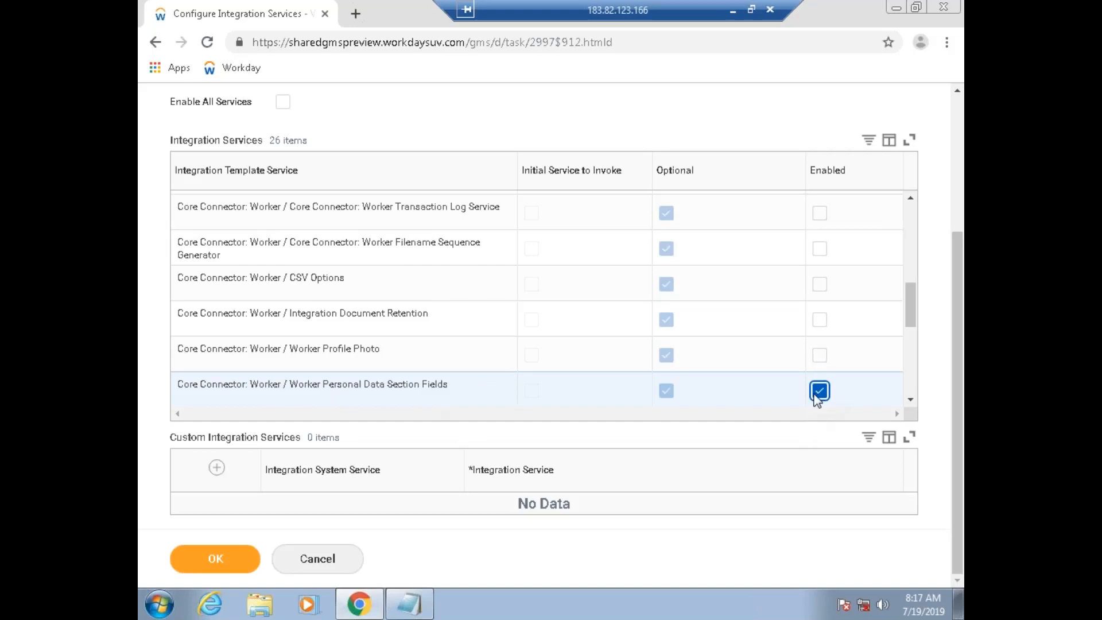
left_click(910, 400)
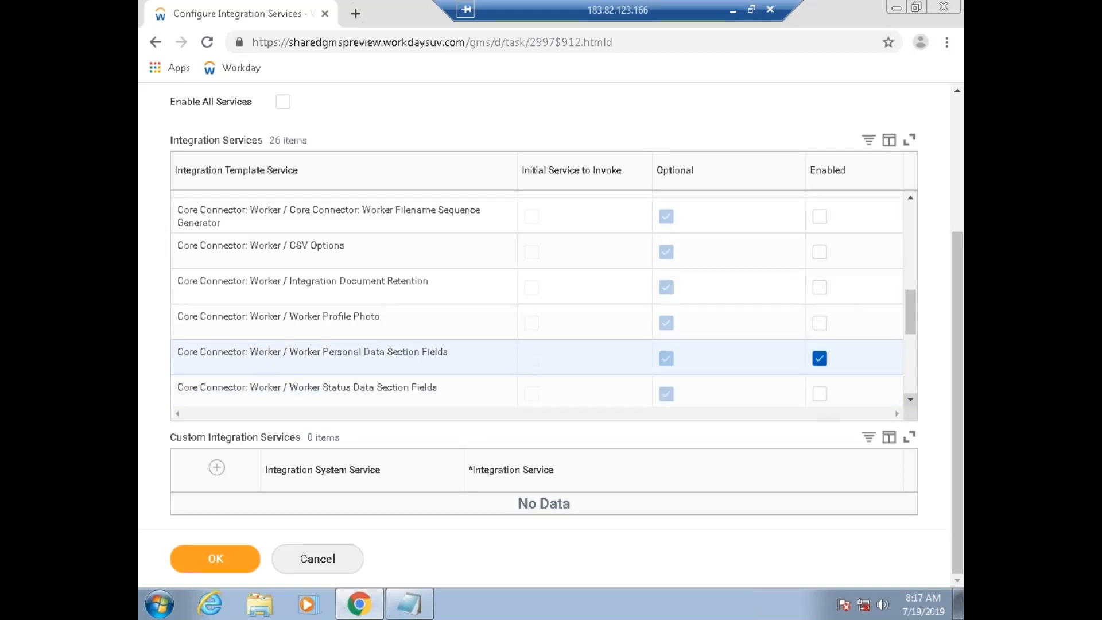
left_click(910, 399)
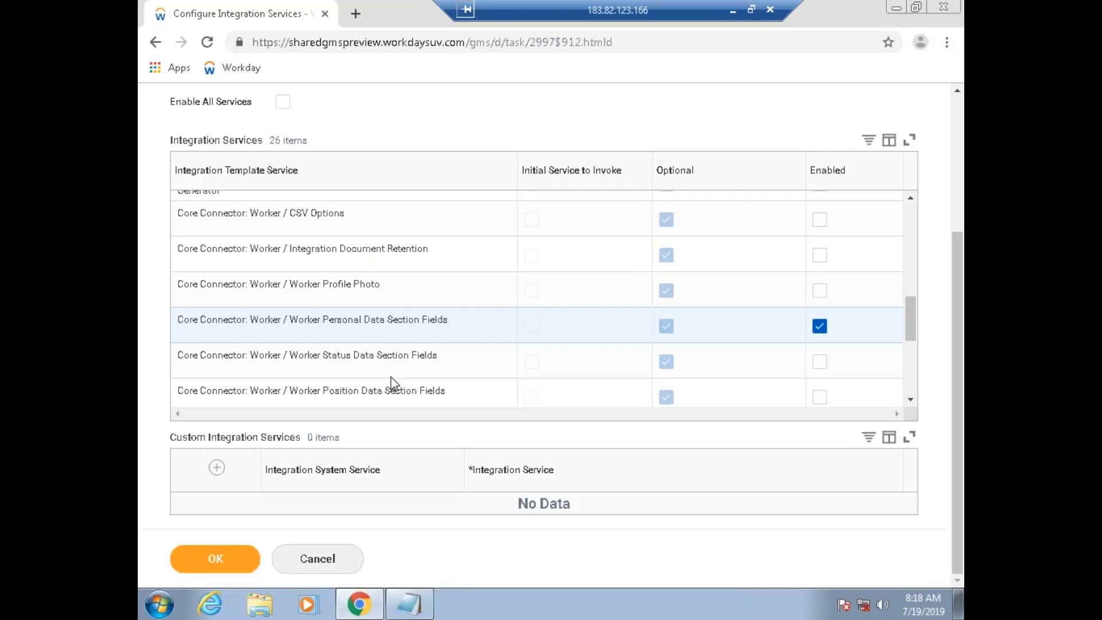
Step: Review the Integration Services list from the Worker ESB Service onward, comparing the mandatory services with the optional ones
left_click_drag(909, 332, 916, 223)
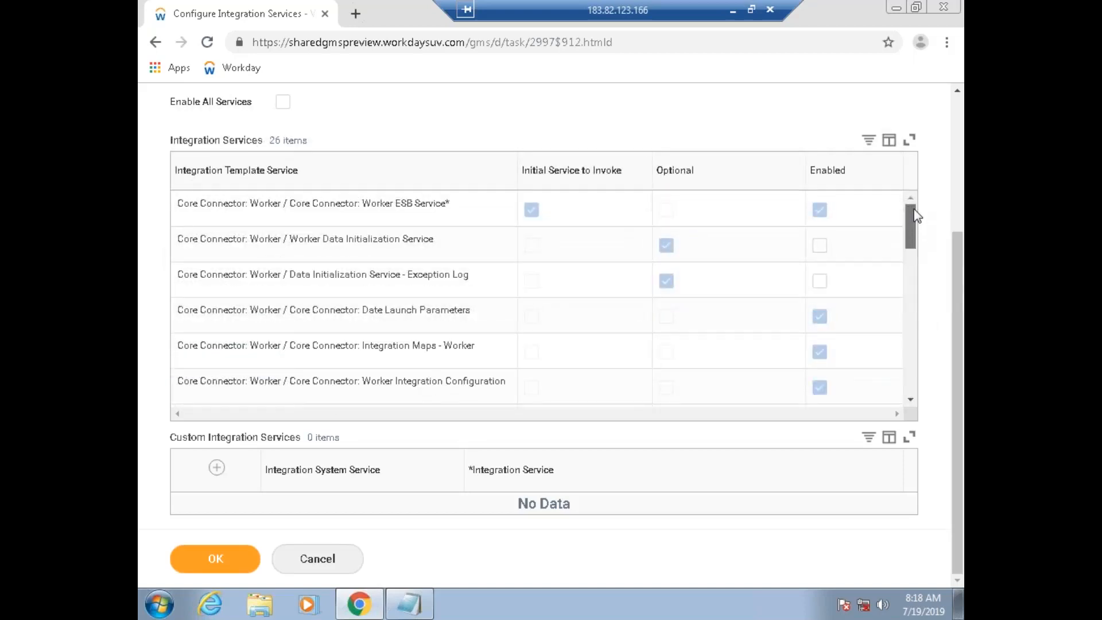
scroll(912, 229, "down", 1)
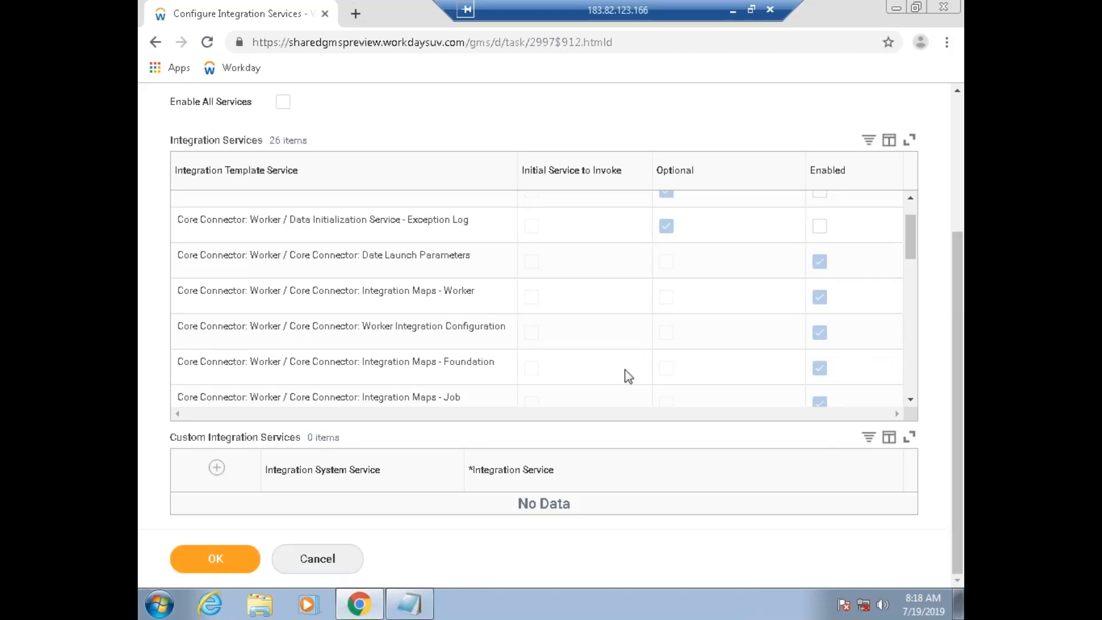
left_click(911, 400)
left_click(911, 400)
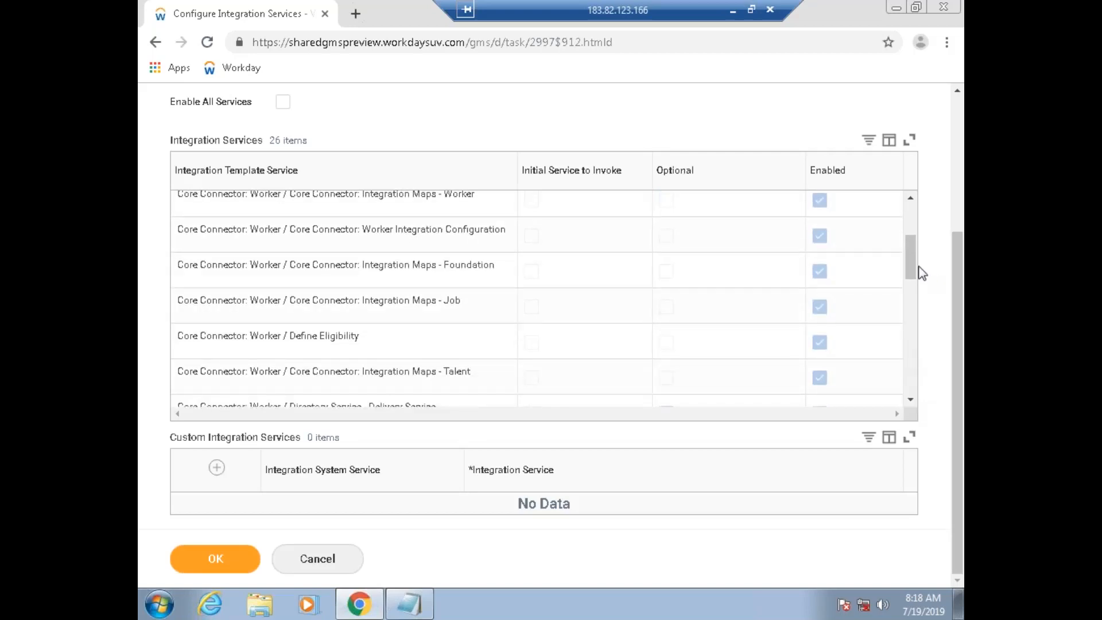
left_click_drag(913, 252, 912, 231)
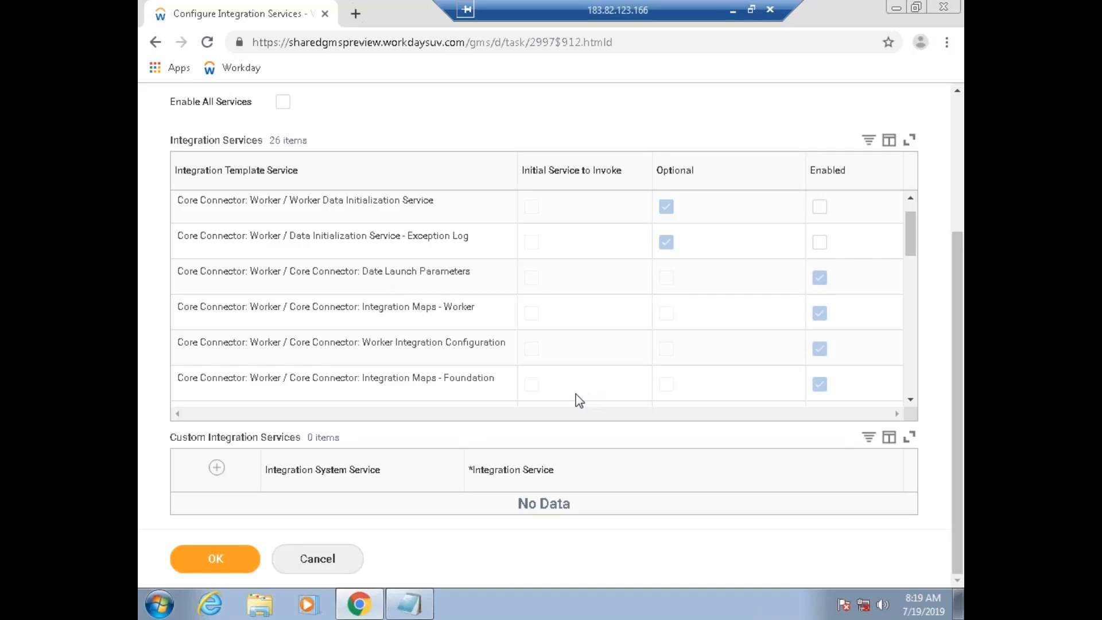
left_click(911, 402)
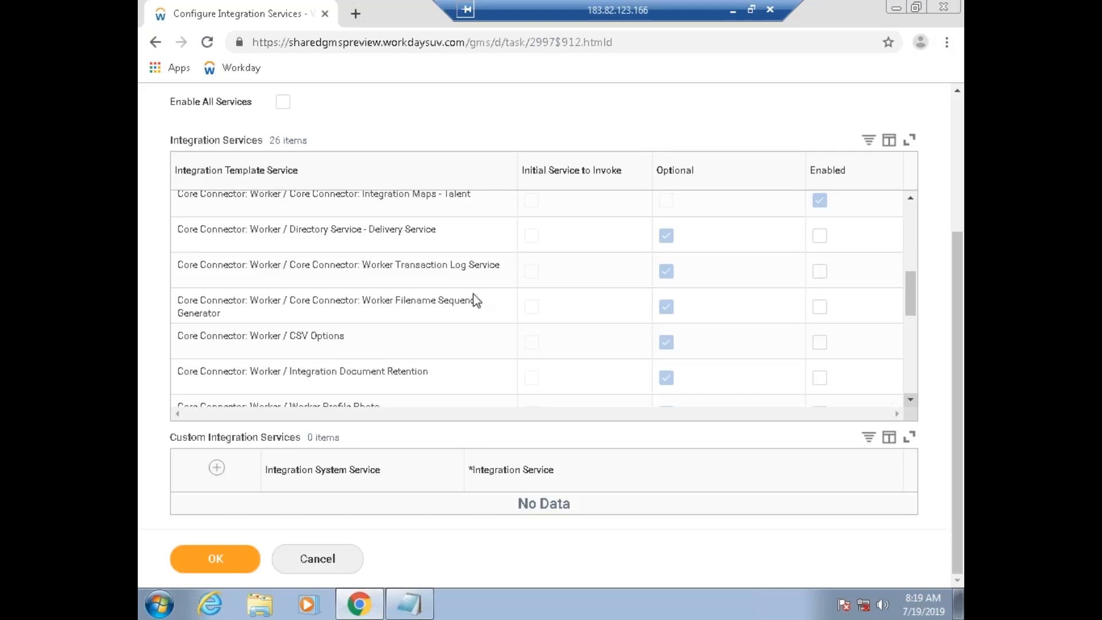
Step: Switch to Notepad and add the heading "Core Connector Integration" with the sub-items "> services" and "> Template -"
left_click(409, 604)
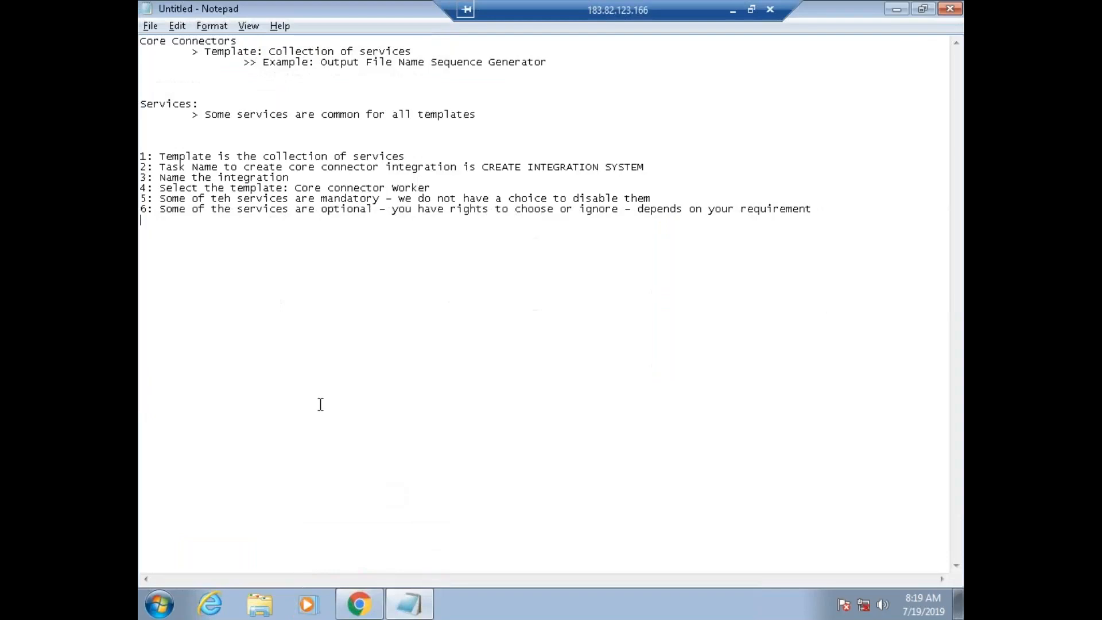
key("Return")
type("Core Connector Integration")
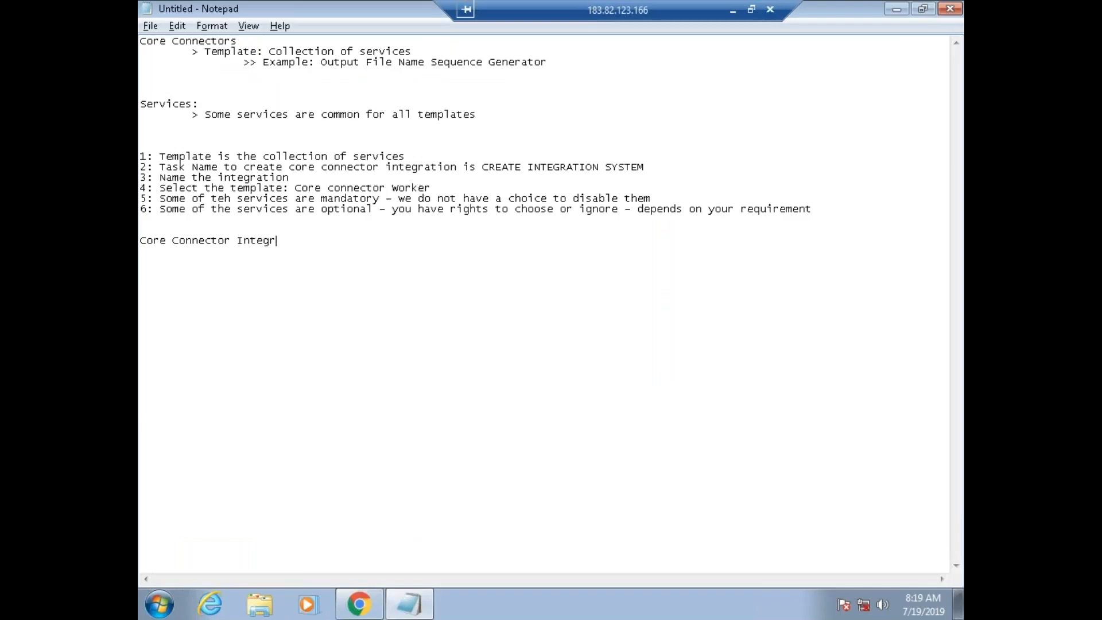
key("Return")
type("> servcie")
key("BackSpace")
key("BackSpace")
key("BackSpace")
type("ices")
key("Return")
type(">")
type("Template")
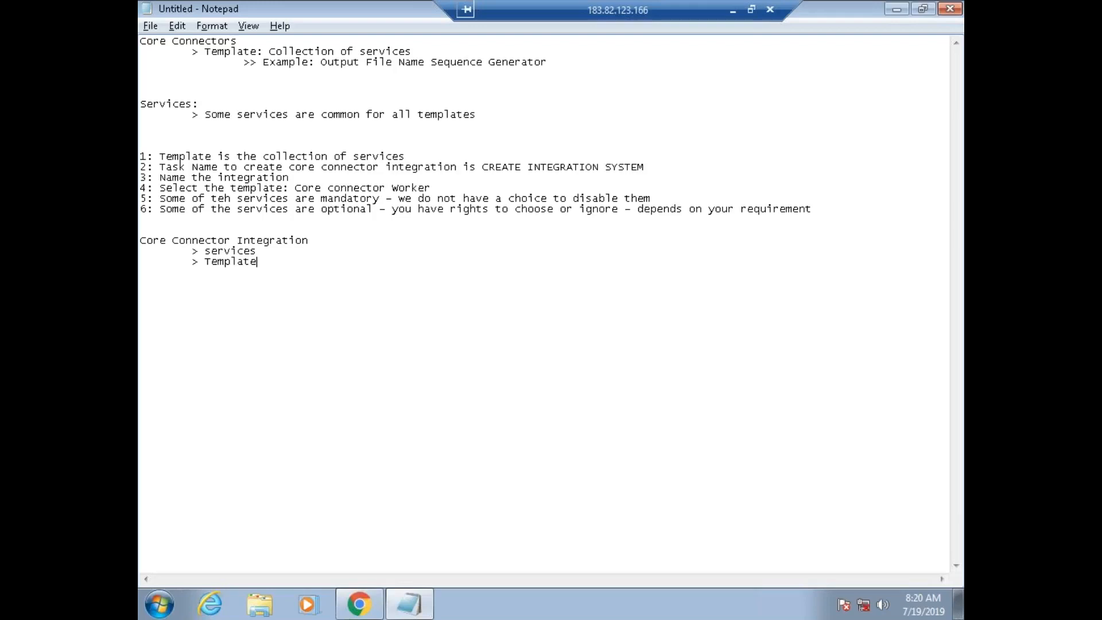
type("-")
Step: Return to Chrome, recheck the selected integration services and submit the services configuration
key("alt+Tab")
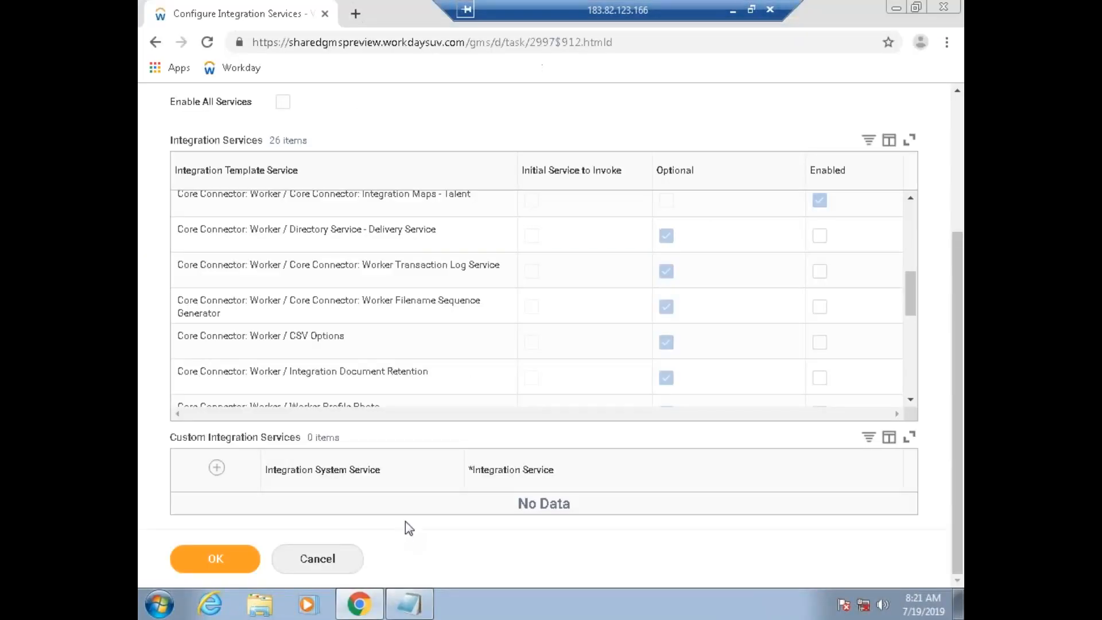
left_click(924, 42)
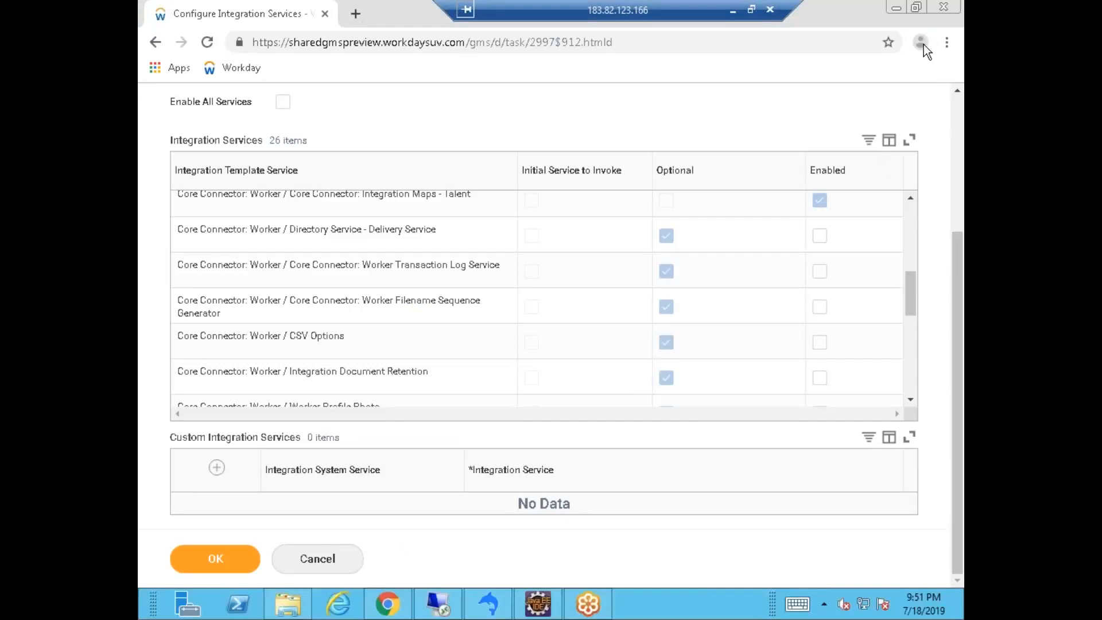
left_click_drag(911, 301, 908, 361)
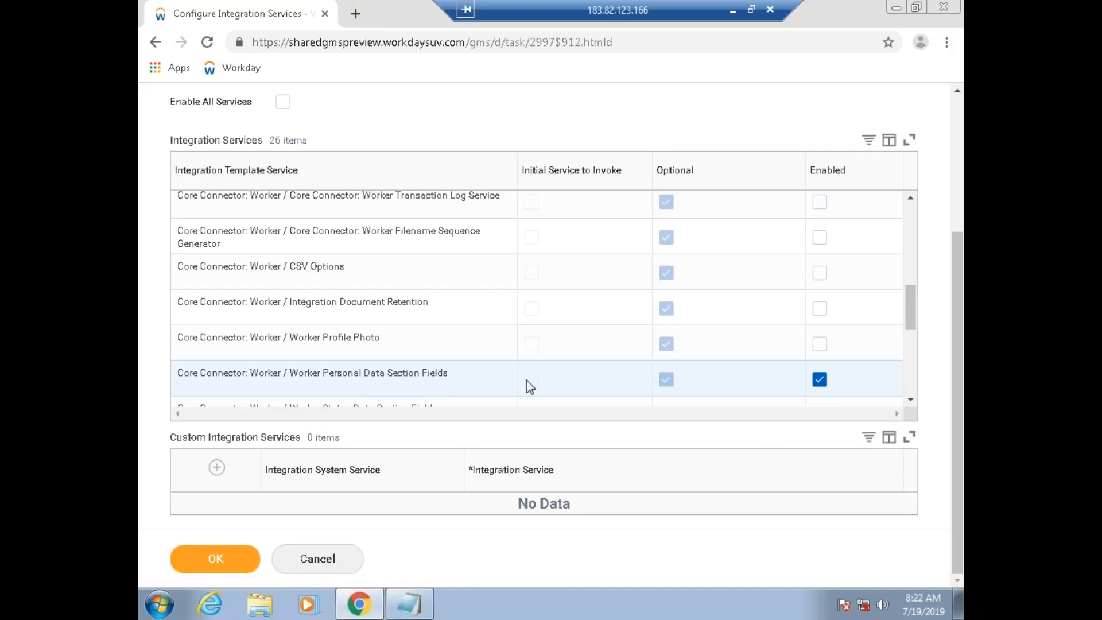
left_click(911, 400)
left_click(911, 400)
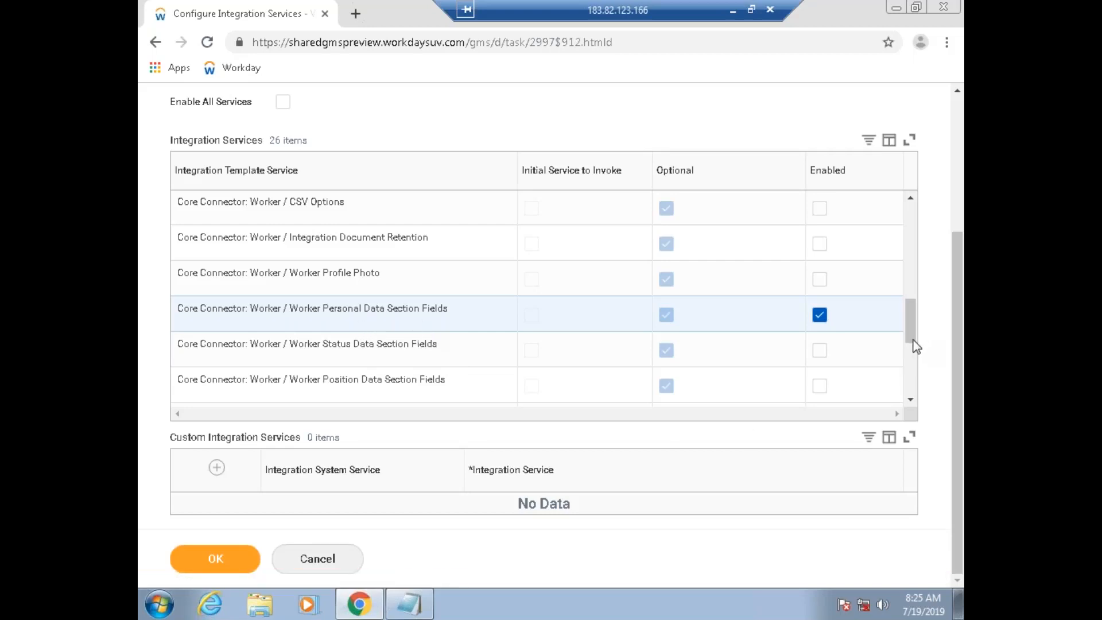
left_click_drag(914, 339, 920, 222)
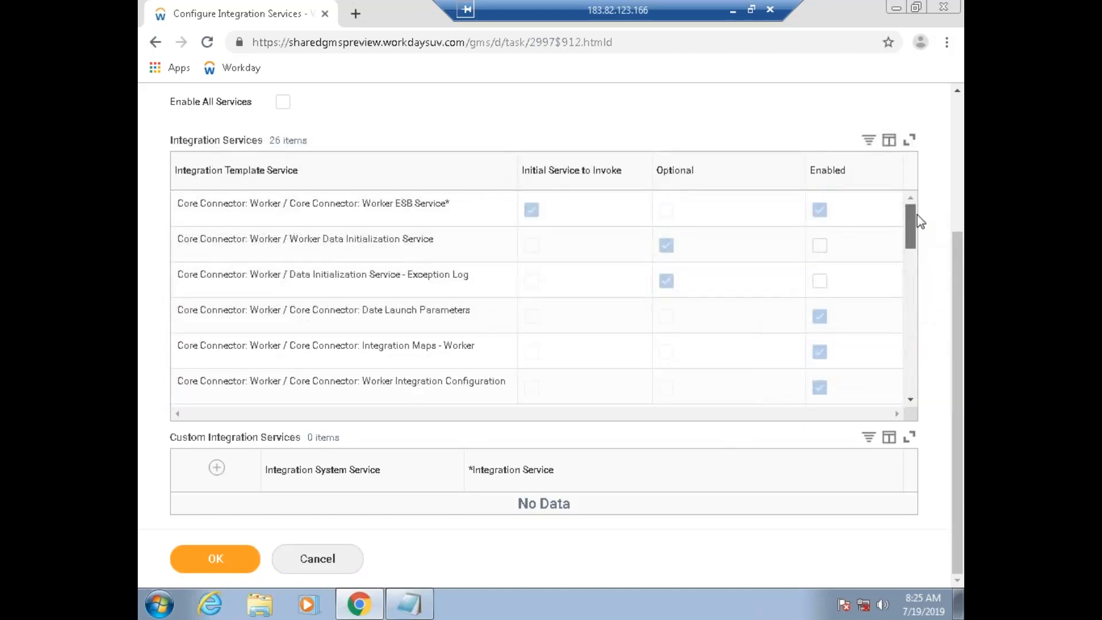
left_click(223, 568)
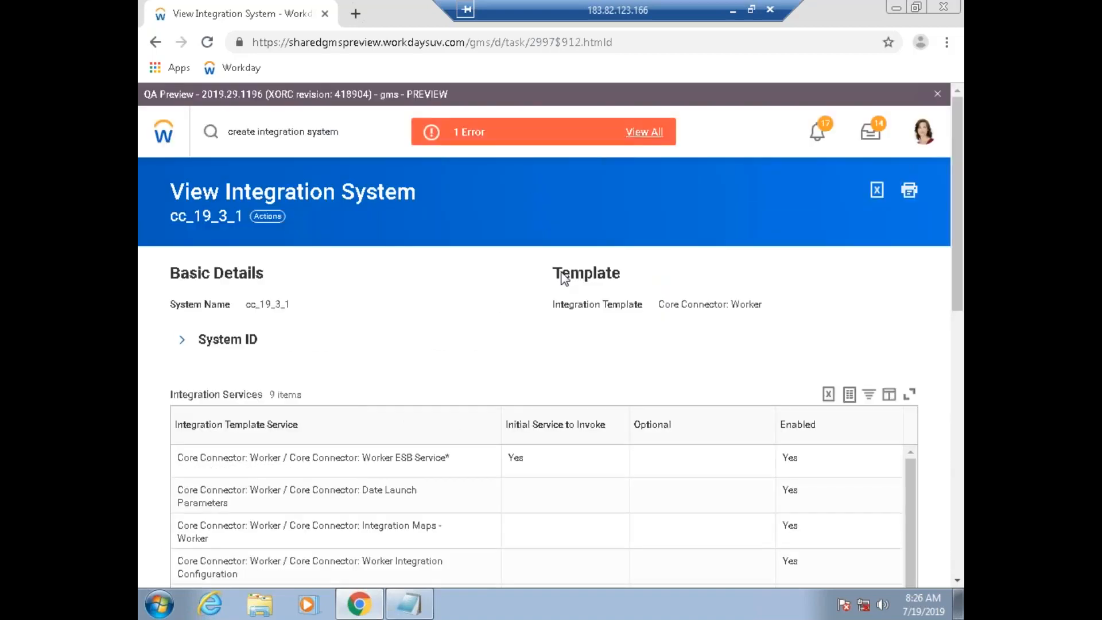
Step: Read the page error details for cc_19_3_1, then look over its integration services and attributes
left_click(644, 133)
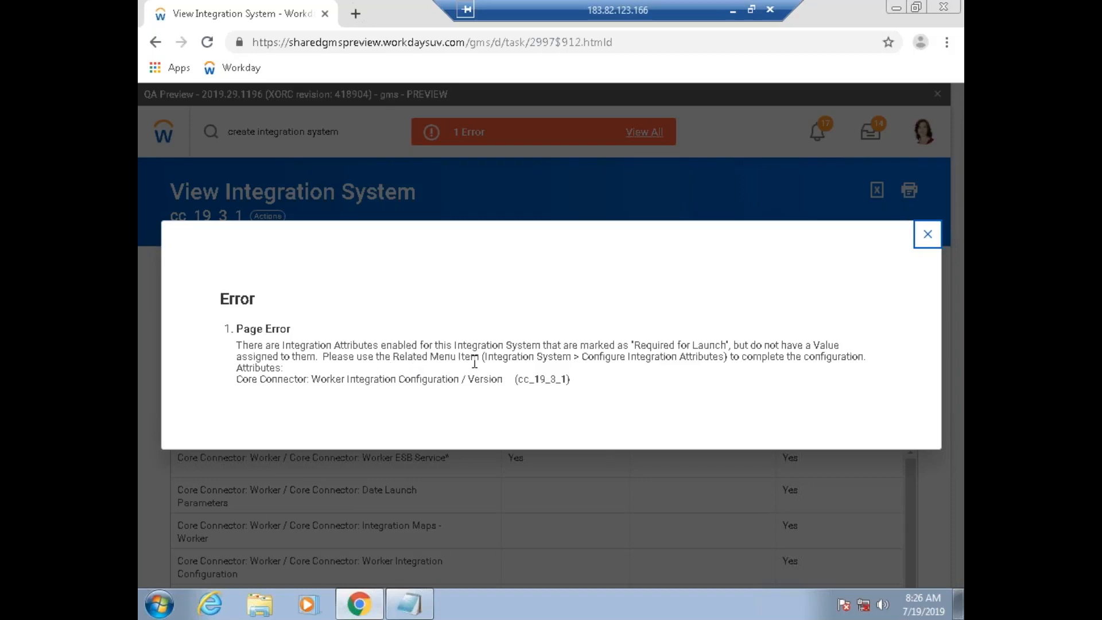
left_click(928, 240)
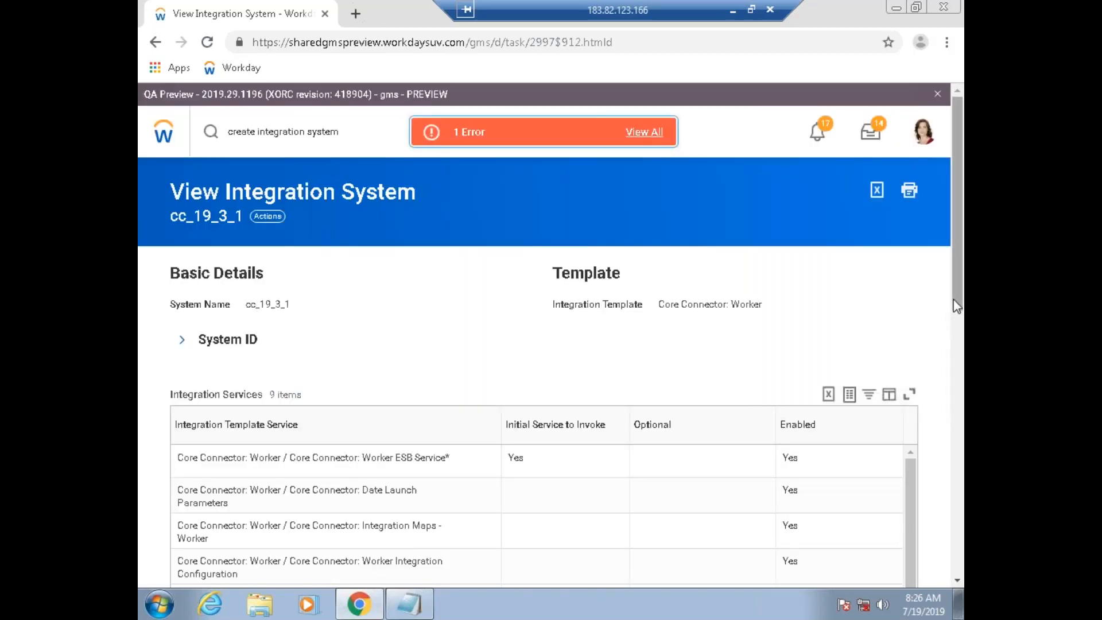
left_click_drag(956, 306, 960, 430)
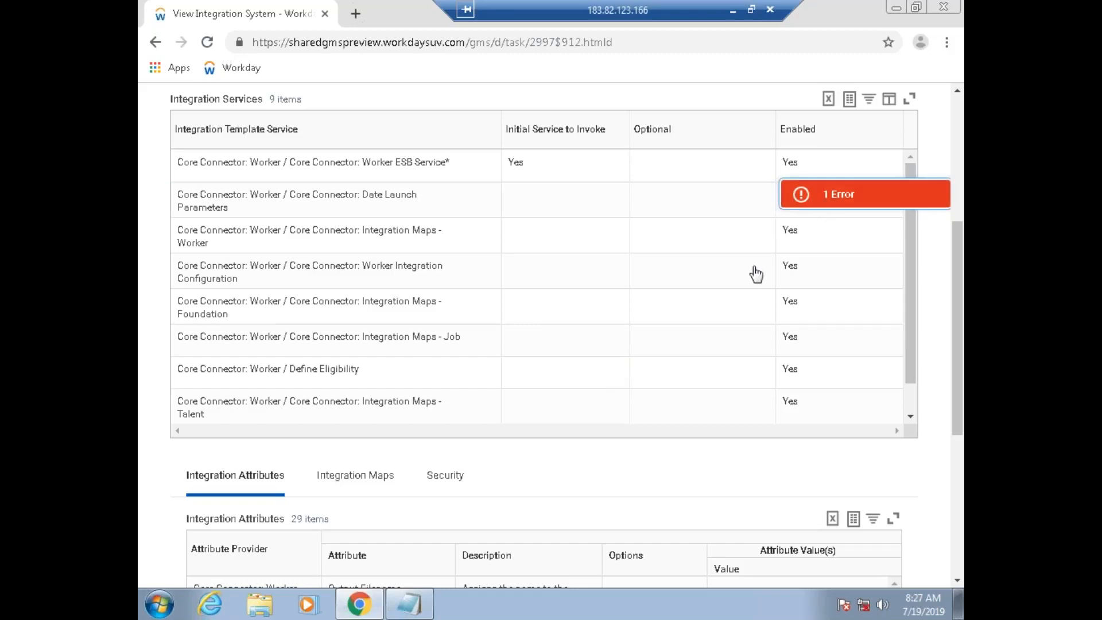
left_click_drag(960, 361, 956, 501)
left_click_drag(963, 178, 912, 67)
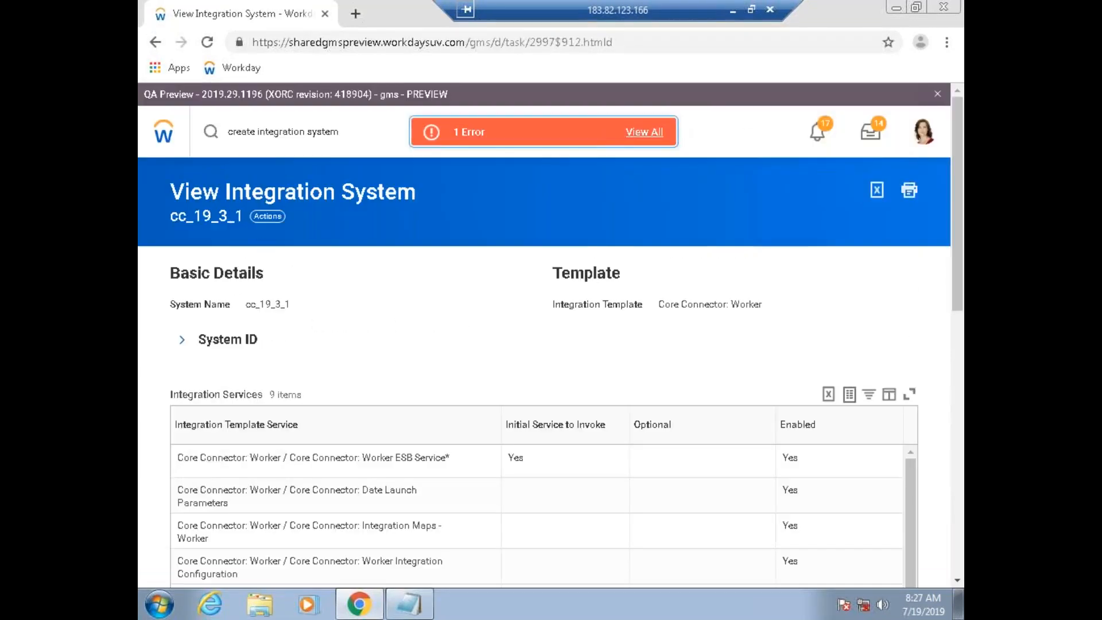
Step: In Notepad, add the heading "Confuguration step" with item 1 "Creation of CC using a template and services", and start item 2
left_click(432, 594)
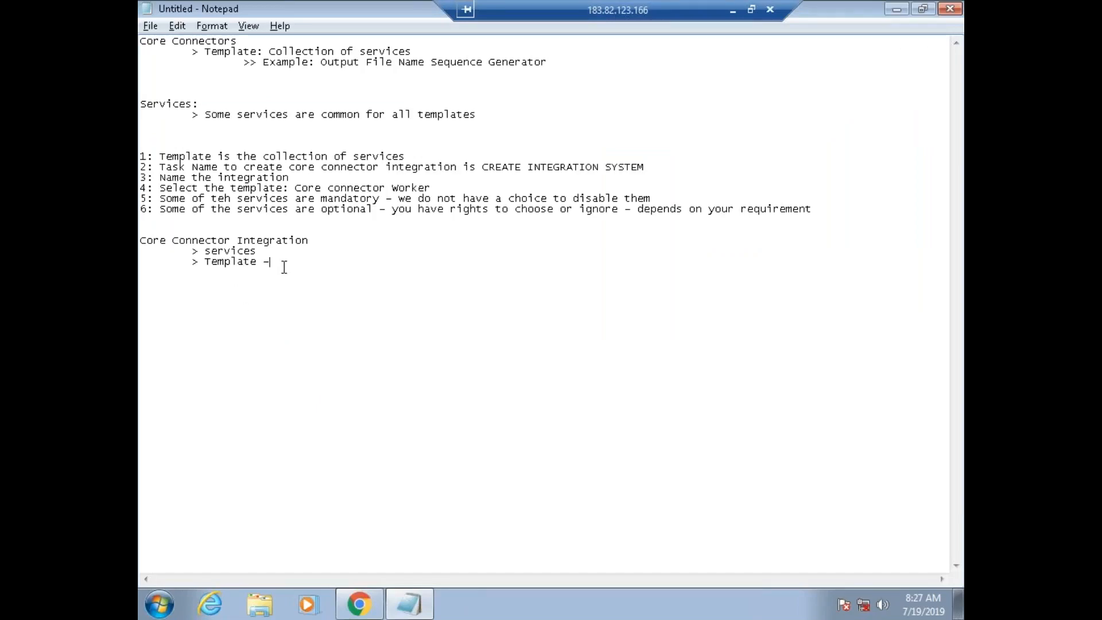
key("Return")
key("Return")
type("Confugyu")
key("BackSpace")
key("BackSpace")
type("uration step")
key("Return")
type("1: Creation of CC using a template")
key("BackSpace")
key("BackSpace")
type("te and")
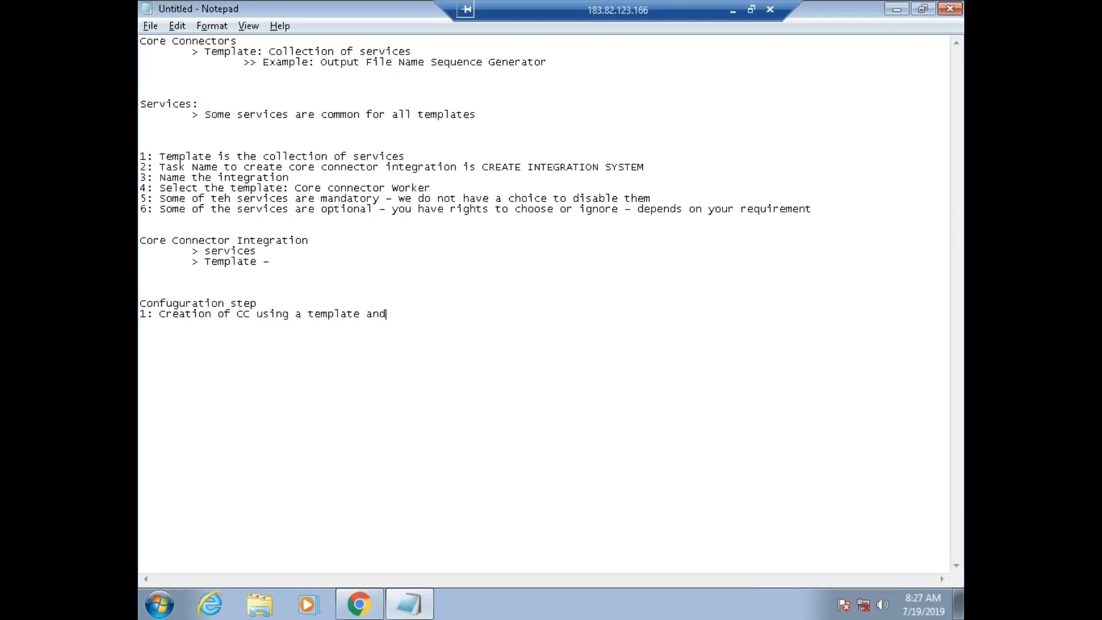
type(" services")
key("Return")
type("2:")
Step: Switch back to Chrome and open the Configure Integration Attributes task for cc_19_3_1
key("alt+Tab")
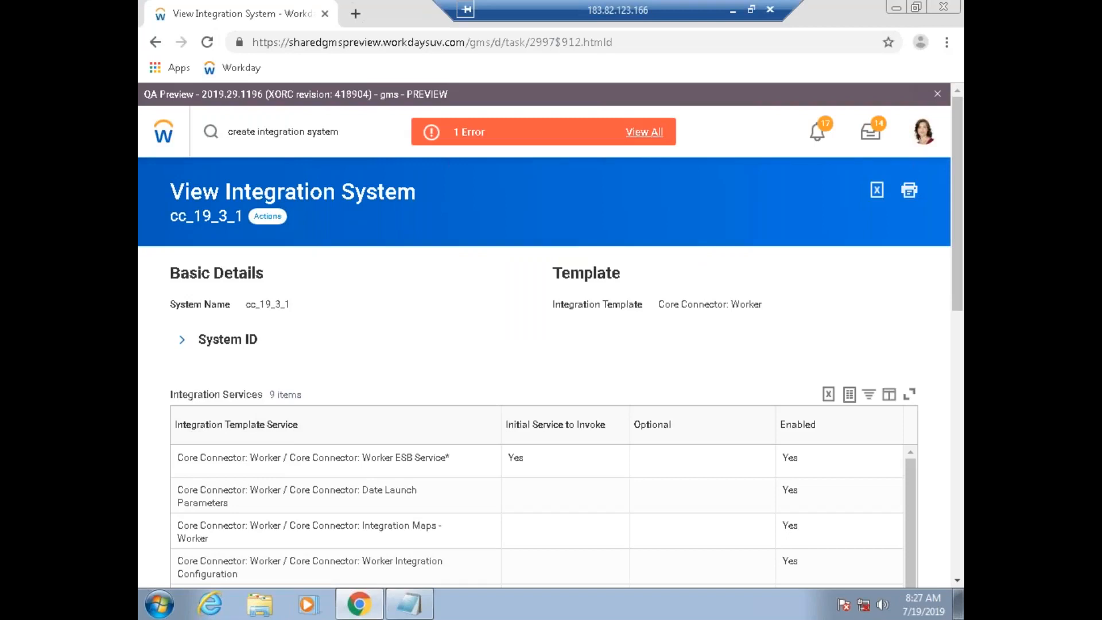
left_click(267, 216)
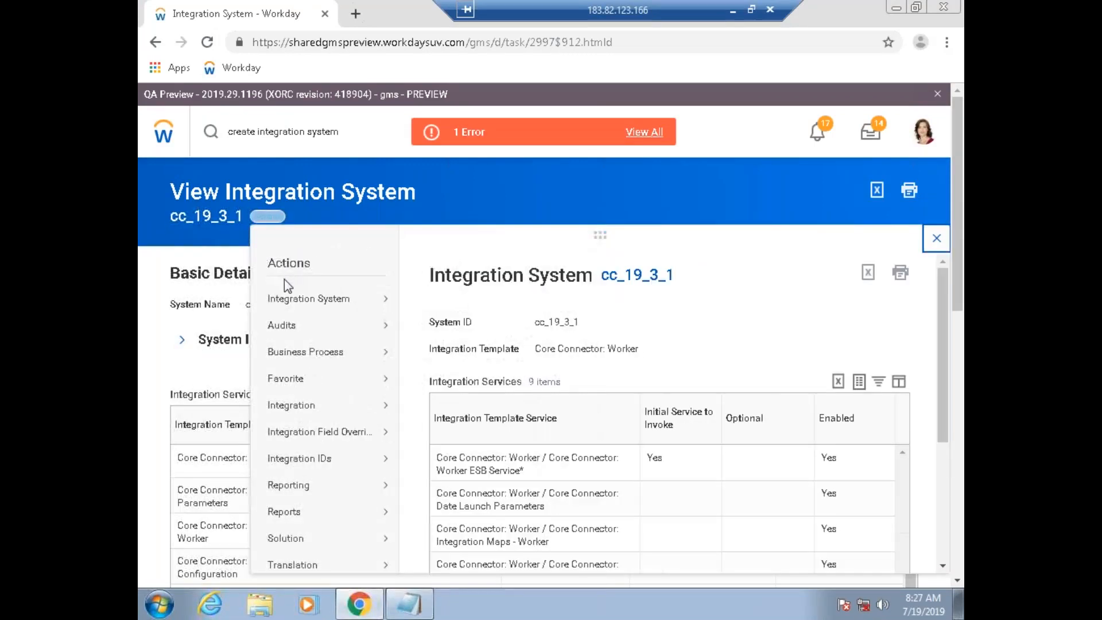
mouse_move(308, 298)
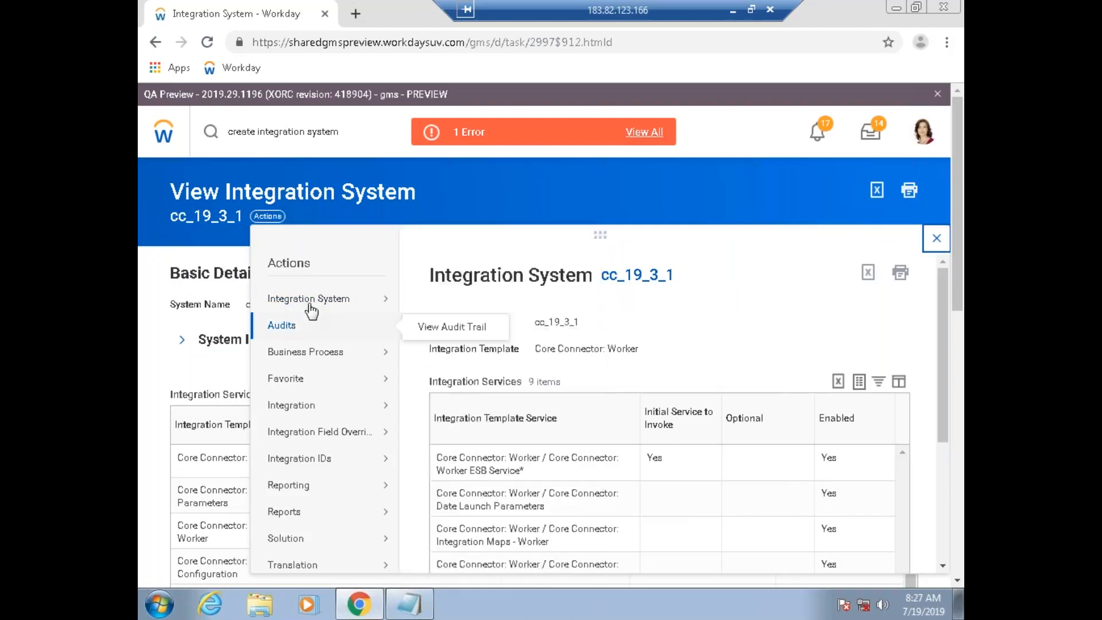
mouse_move(346, 302)
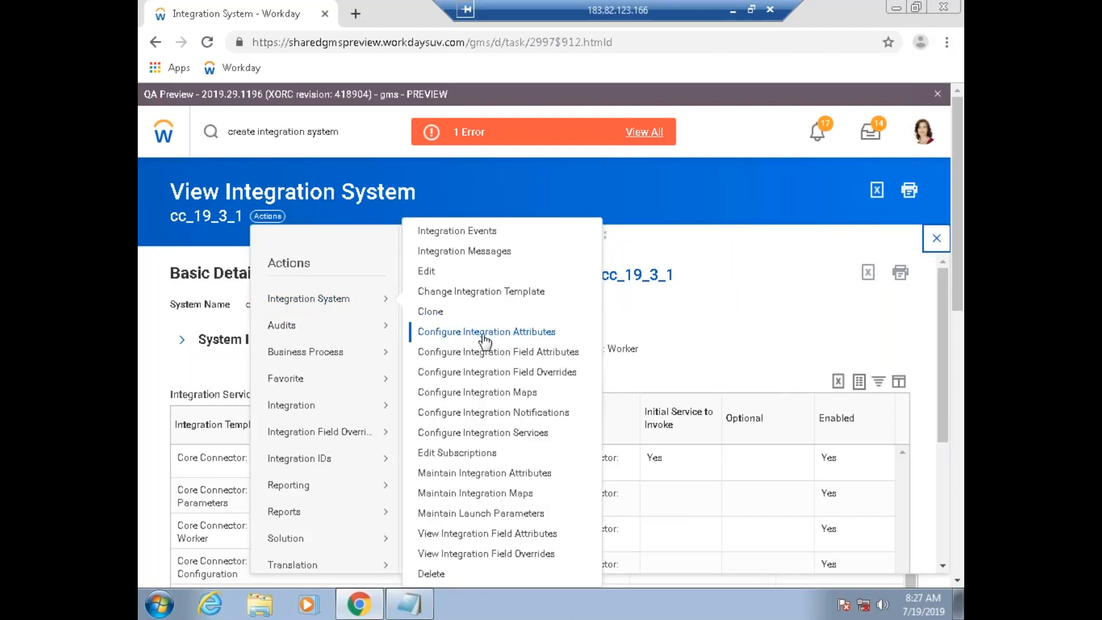
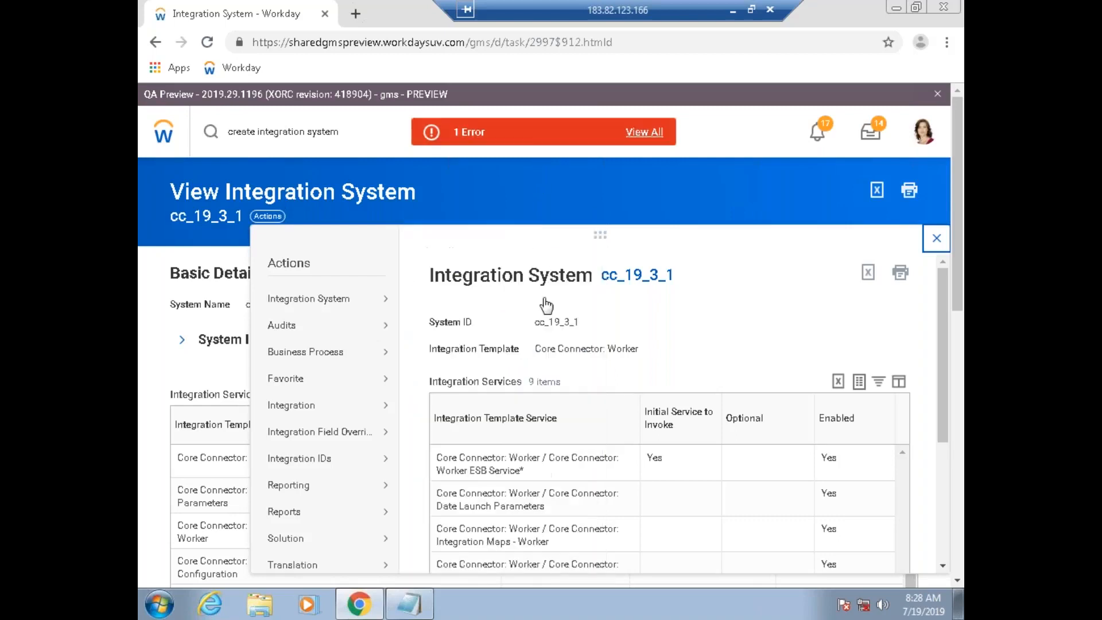
mouse_move(332, 309)
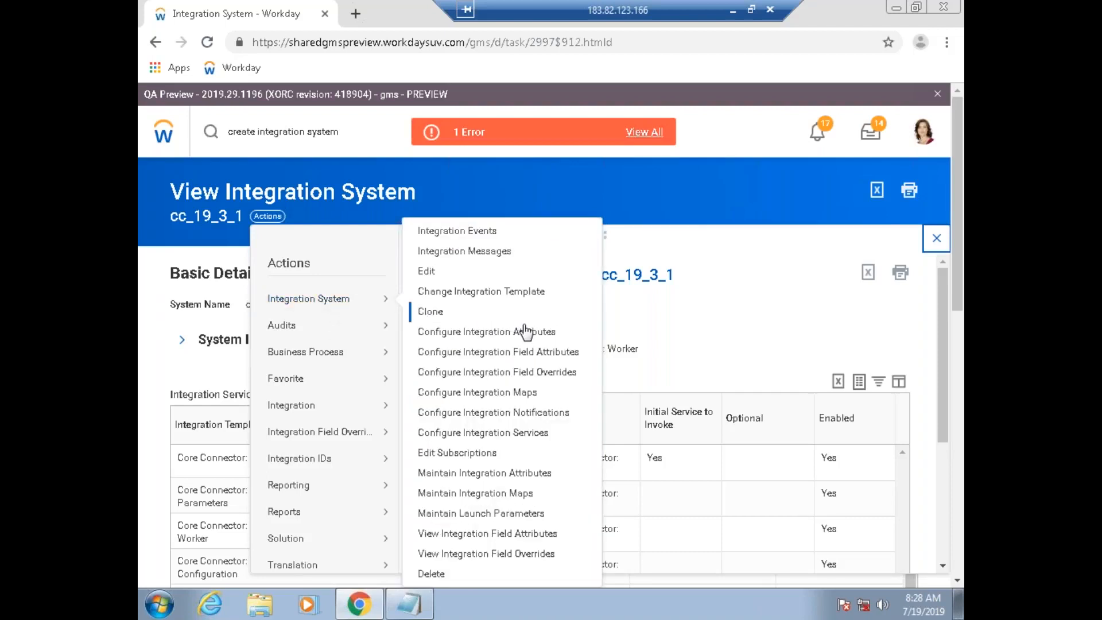
left_click(522, 332)
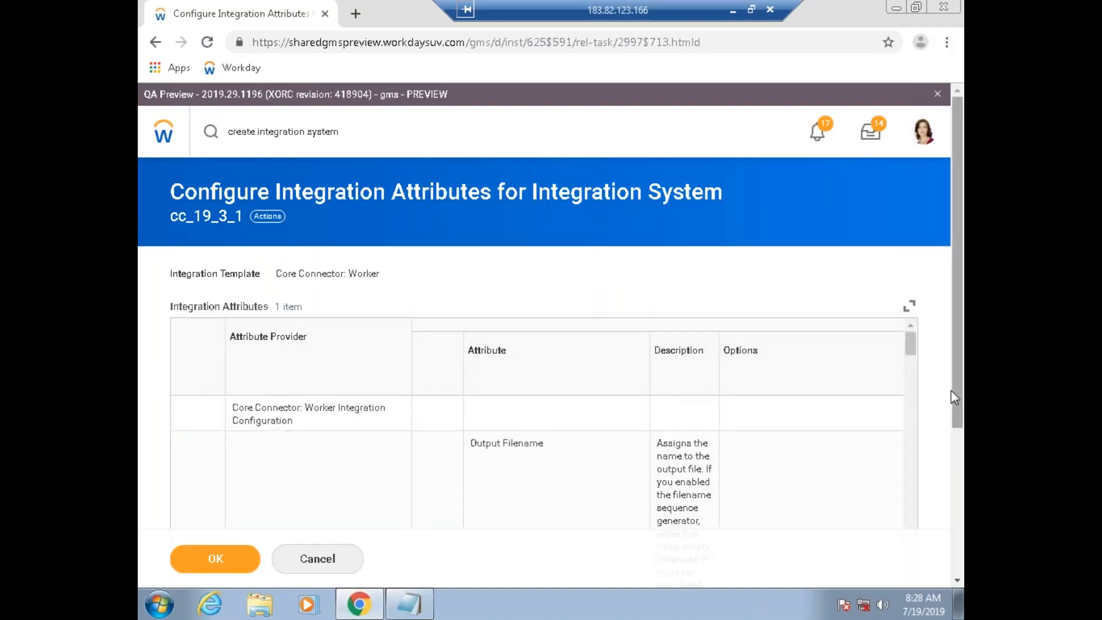
Step: Look over the Core Connector: Worker integration attributes, including Output Filename, Output Document Tags, Version and Output Format
left_click_drag(953, 391, 957, 551)
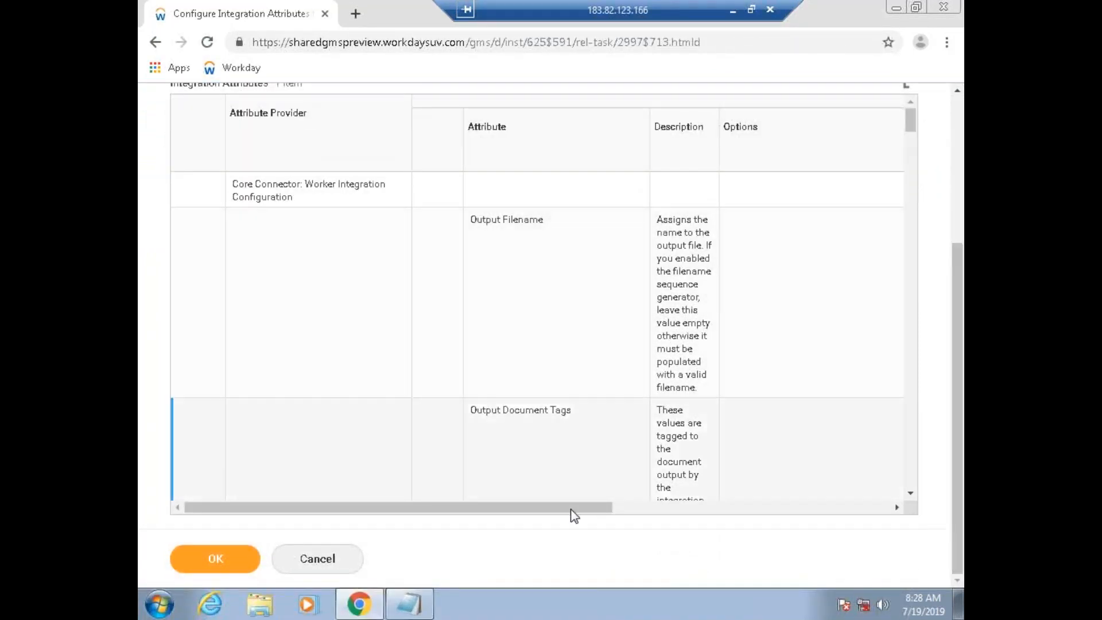
left_click_drag(591, 510, 880, 526)
left_click_drag(626, 535, 499, 508)
left_click(954, 172)
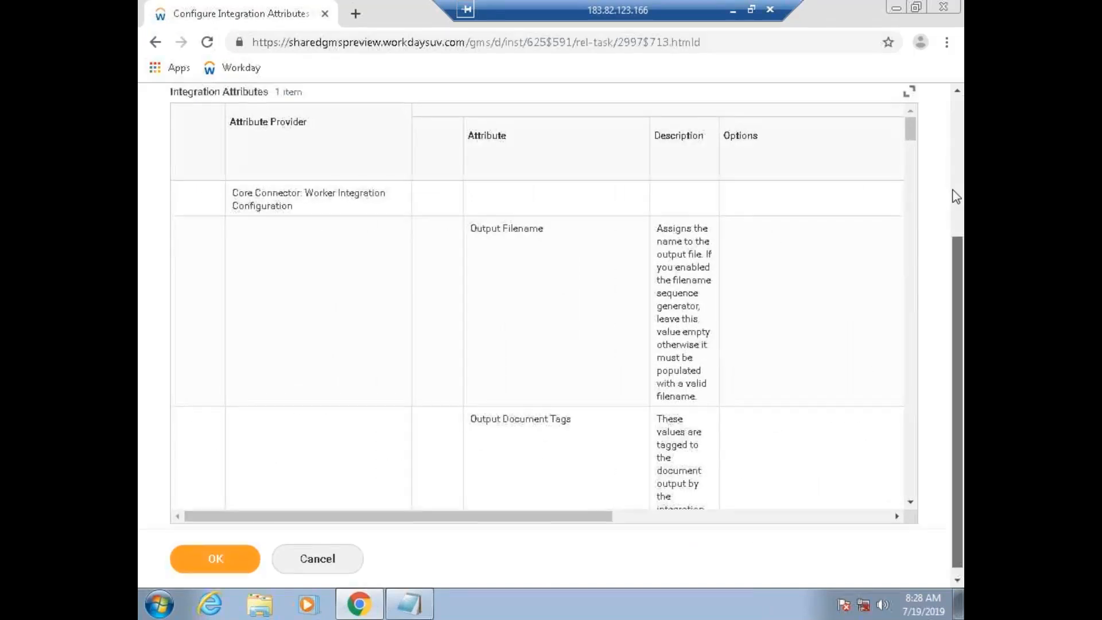
left_click_drag(952, 180, 950, 271)
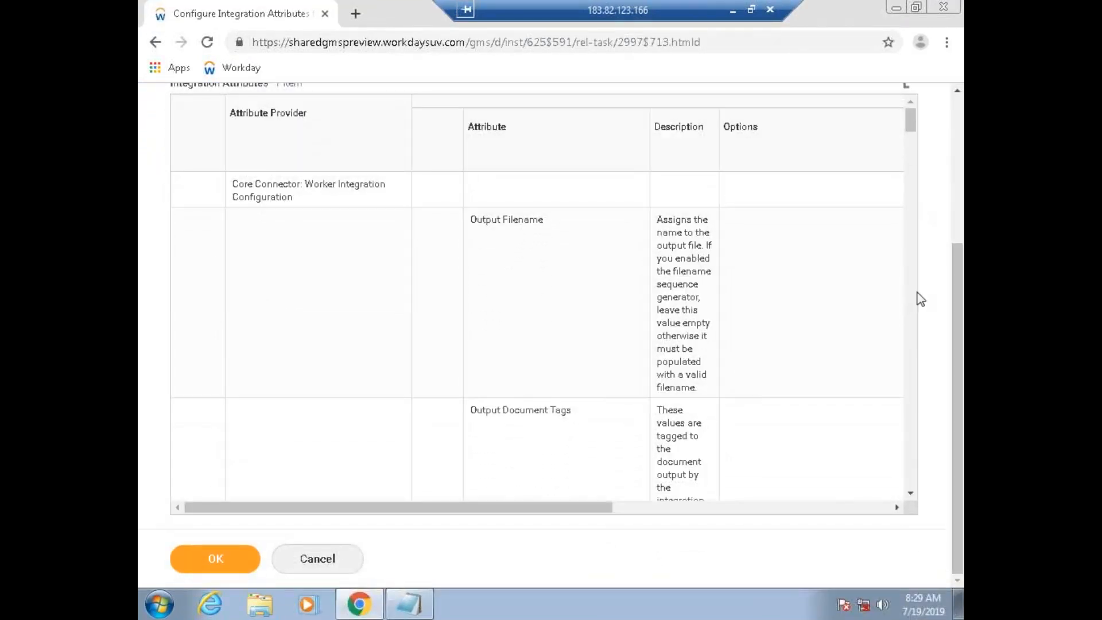
left_click(911, 493)
left_click(911, 494)
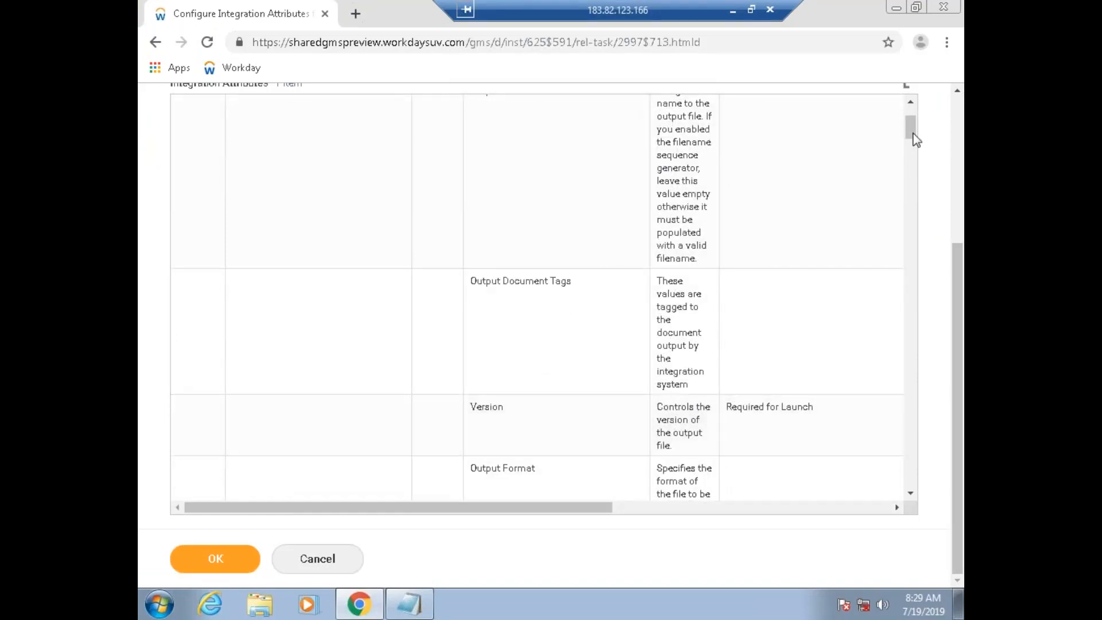
left_click_drag(913, 131, 913, 119)
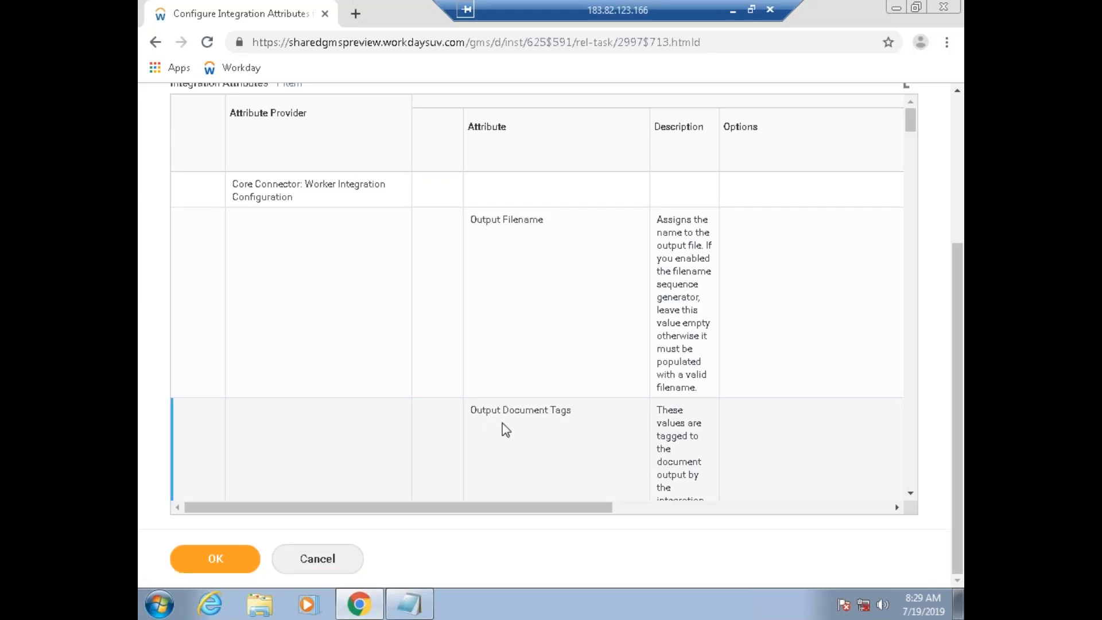
left_click(911, 494)
left_click(911, 496)
left_click(911, 496)
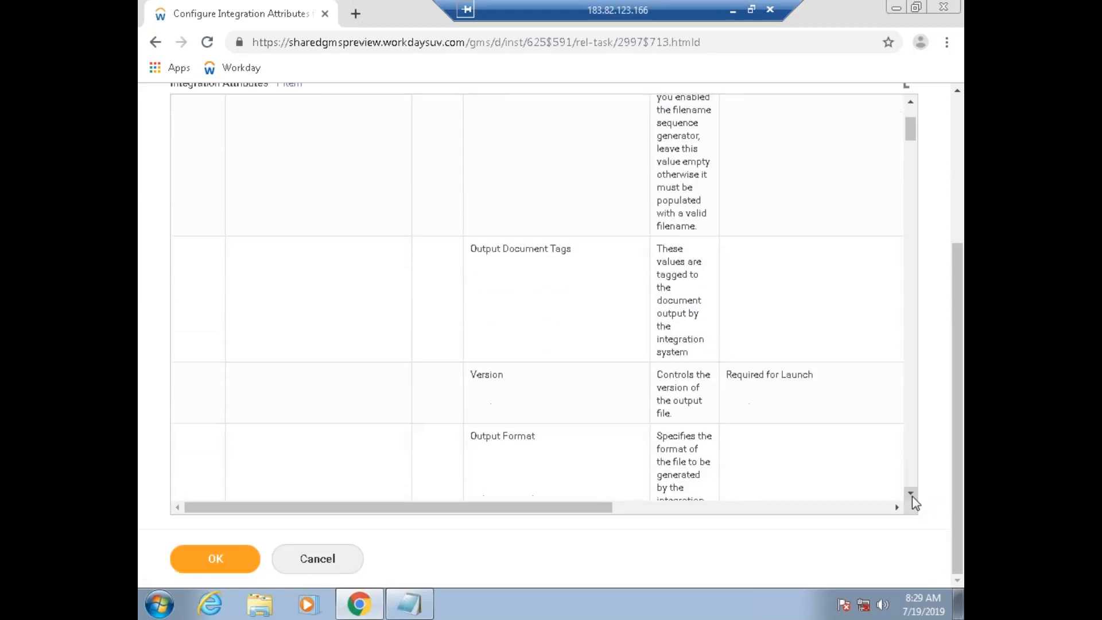
left_click(911, 496)
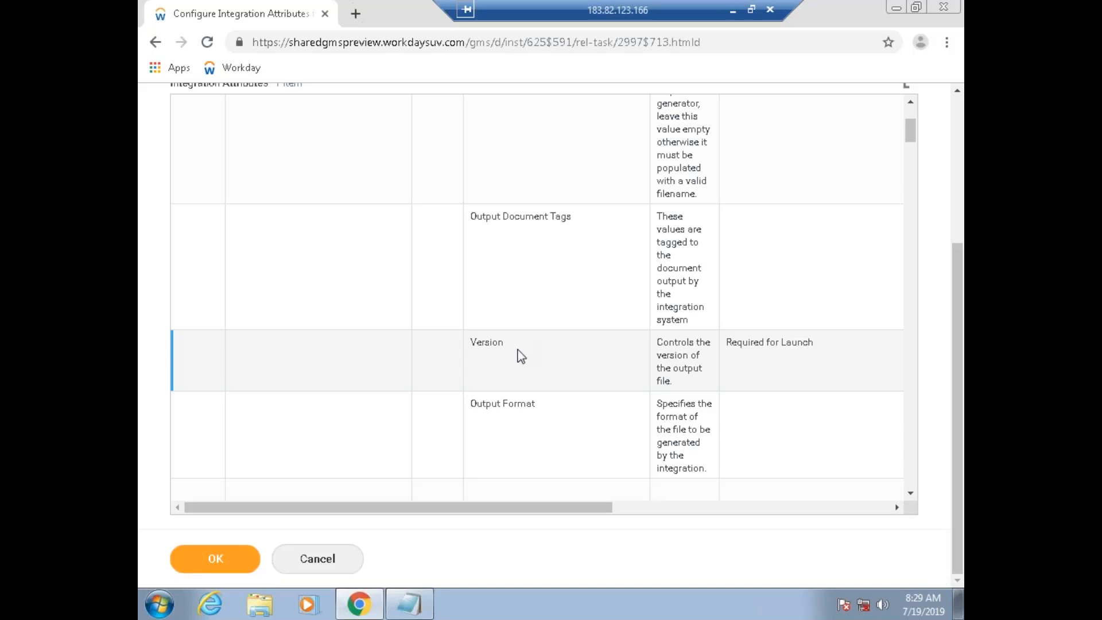
Step: Add a value row to the Version attribute and set its value to 25.0
left_click_drag(568, 507, 728, 508)
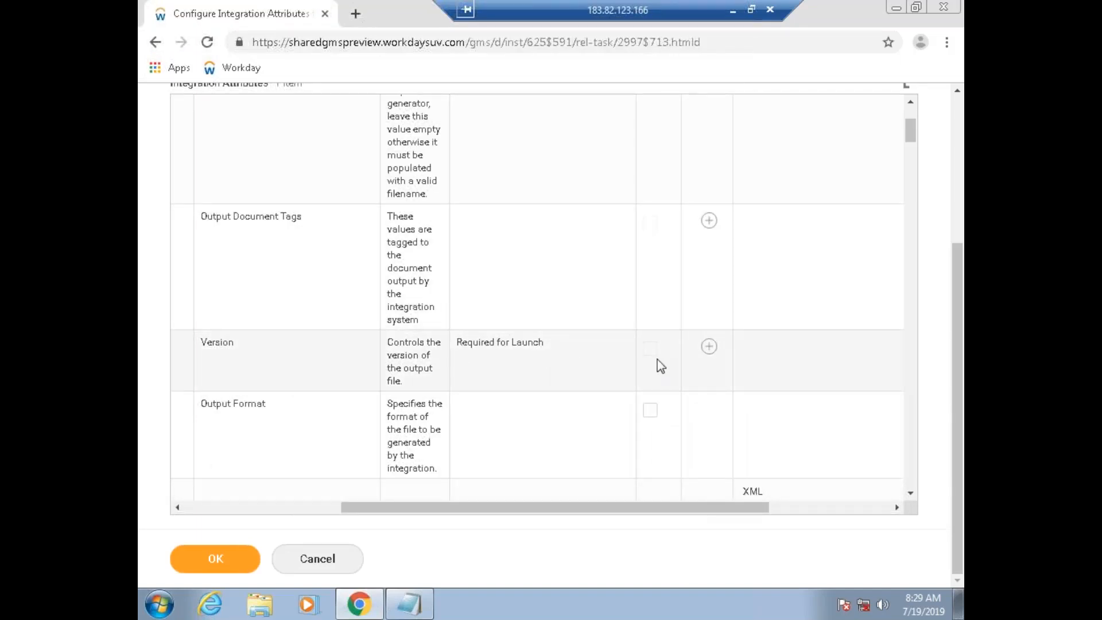
left_click(709, 346)
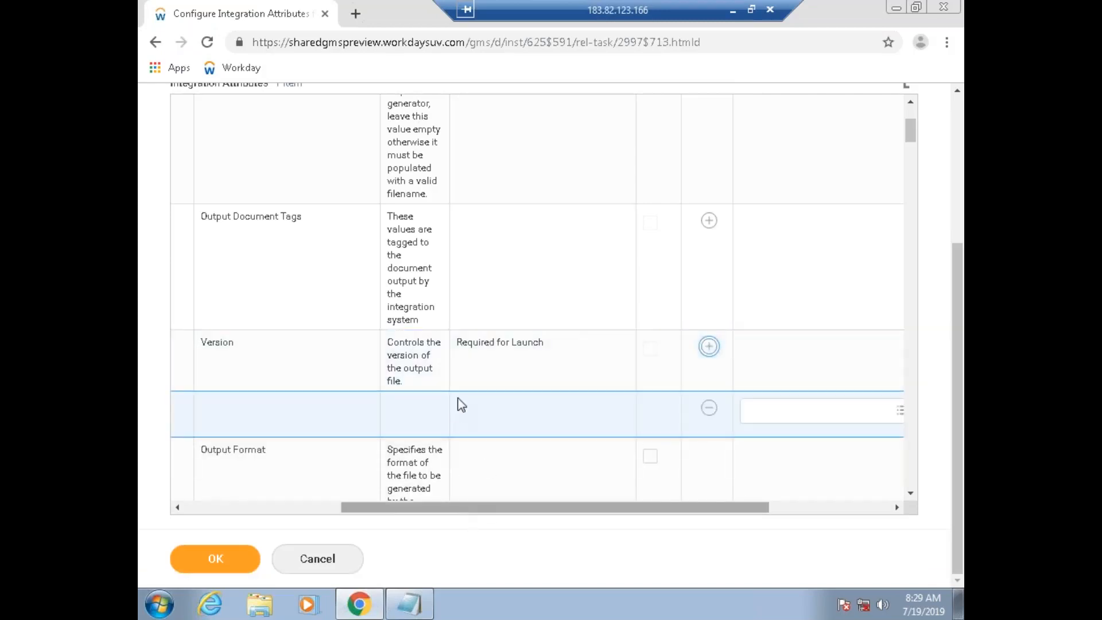
left_click_drag(506, 513, 620, 519)
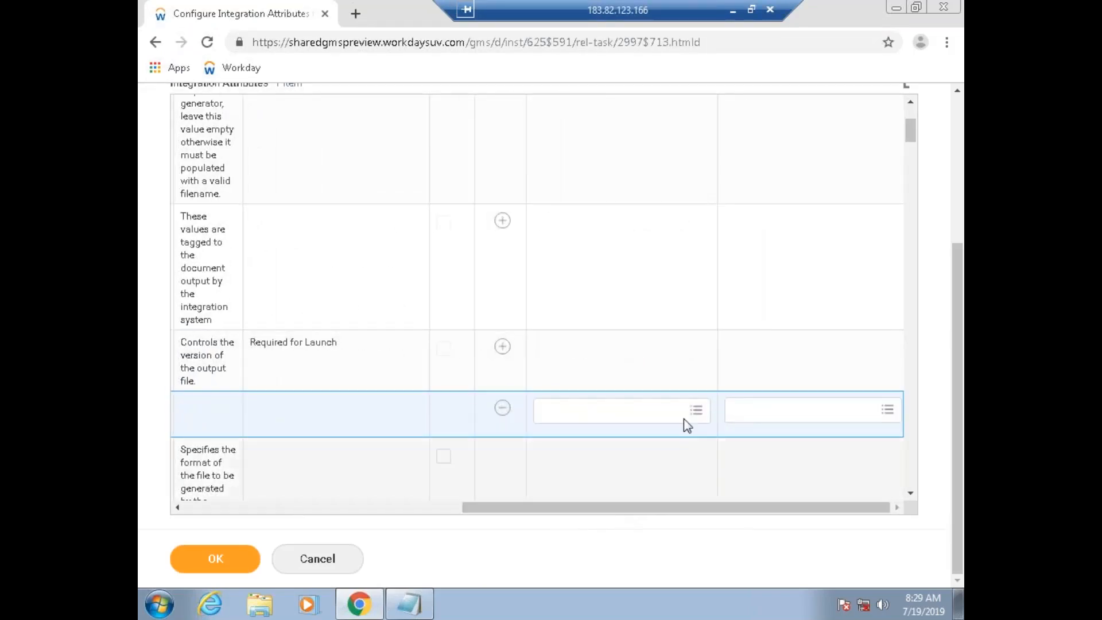
left_click(696, 410)
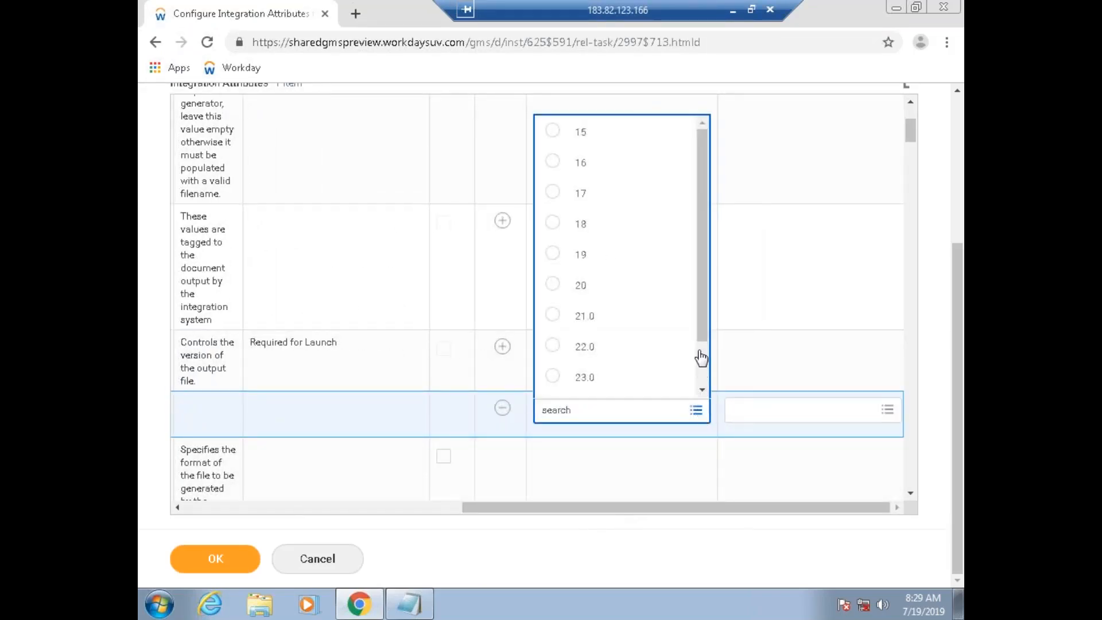
left_click_drag(706, 311, 710, 395)
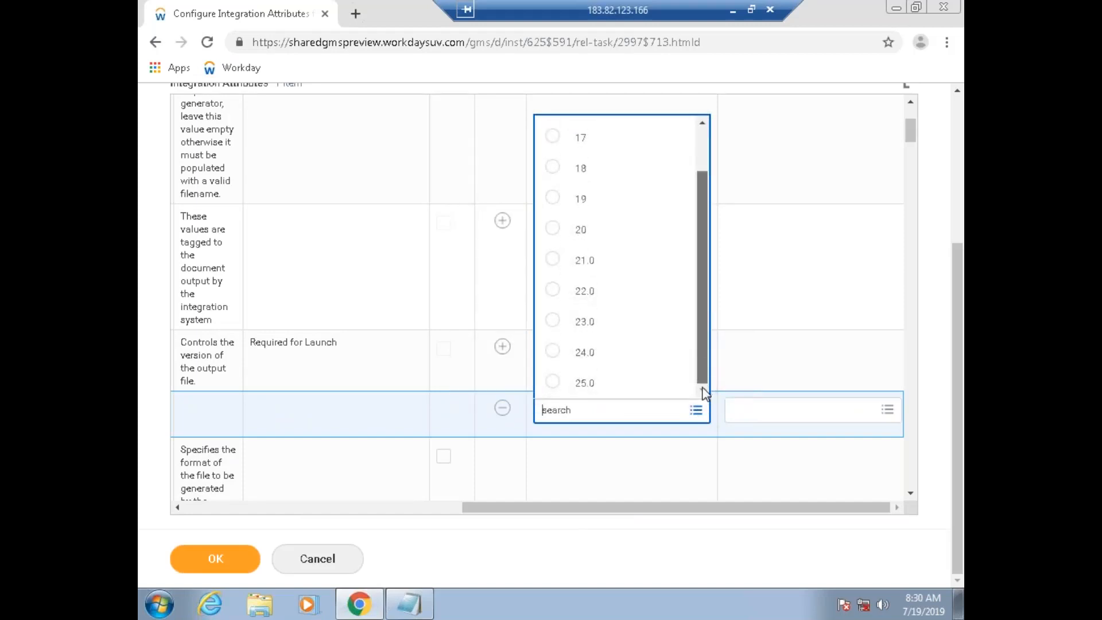
left_click(553, 382)
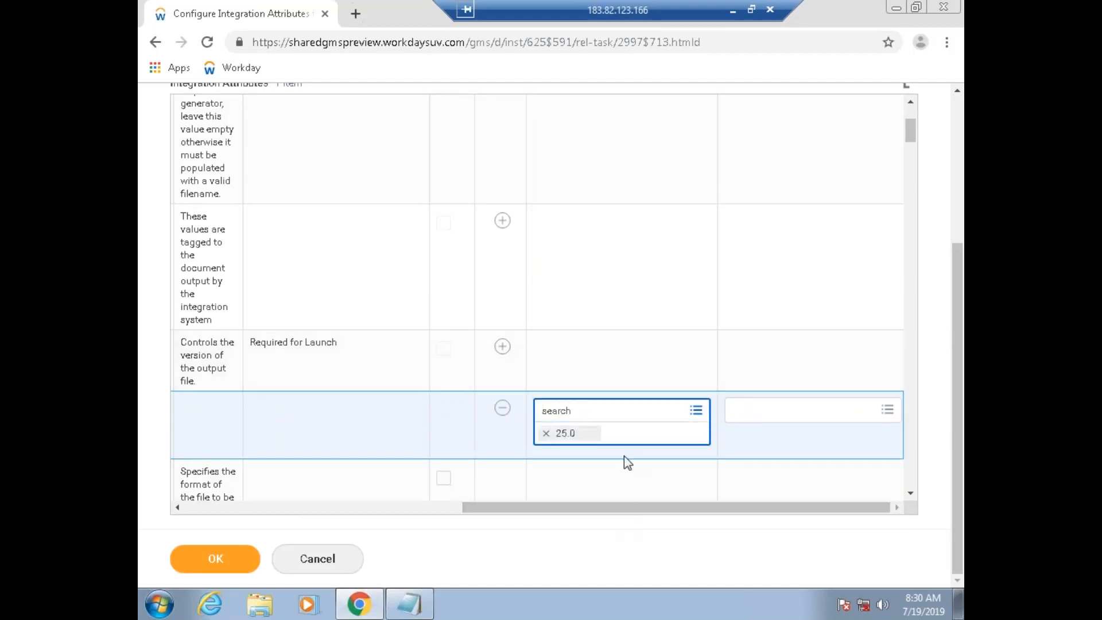
left_click(575, 277)
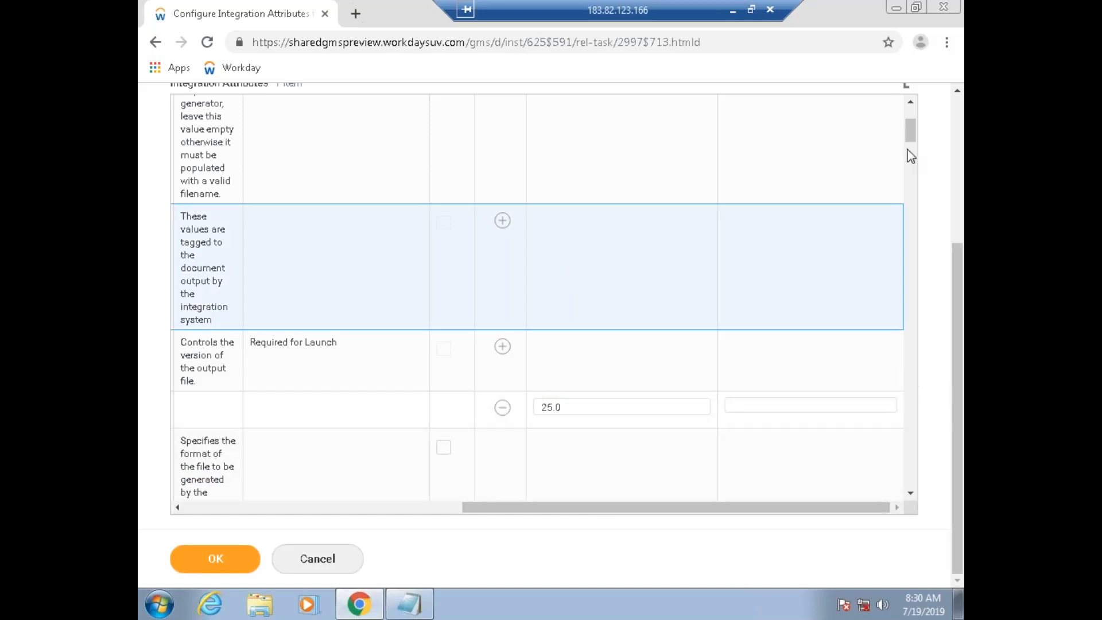
Step: Check the attribute value column headings and restrict the 25.0 Version value to the Sales environment
left_click_drag(909, 128, 908, 112)
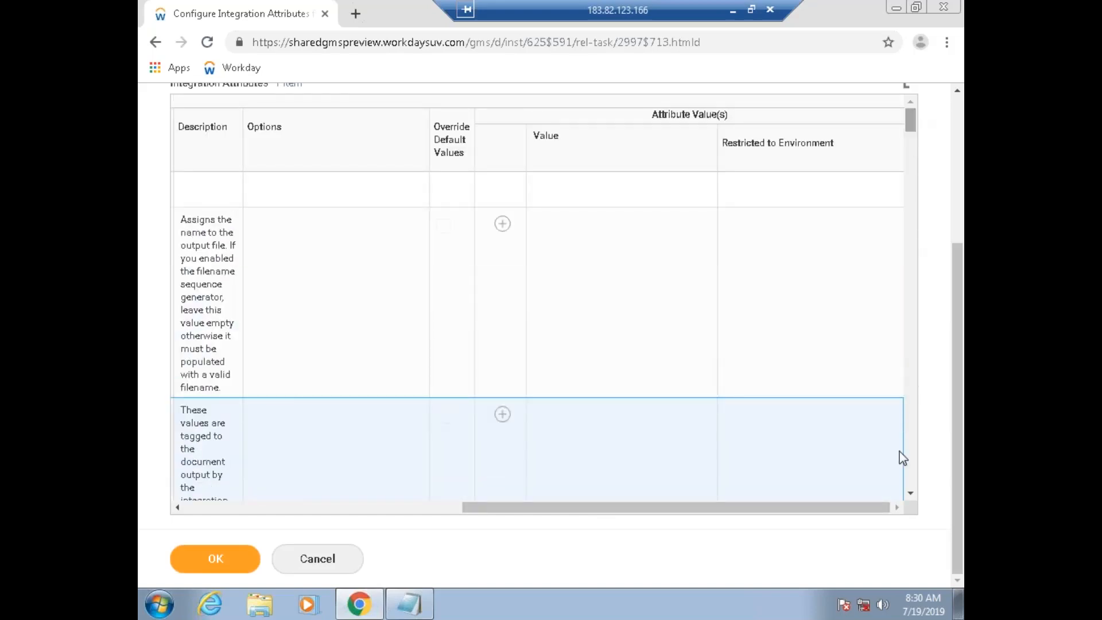
left_click(911, 494)
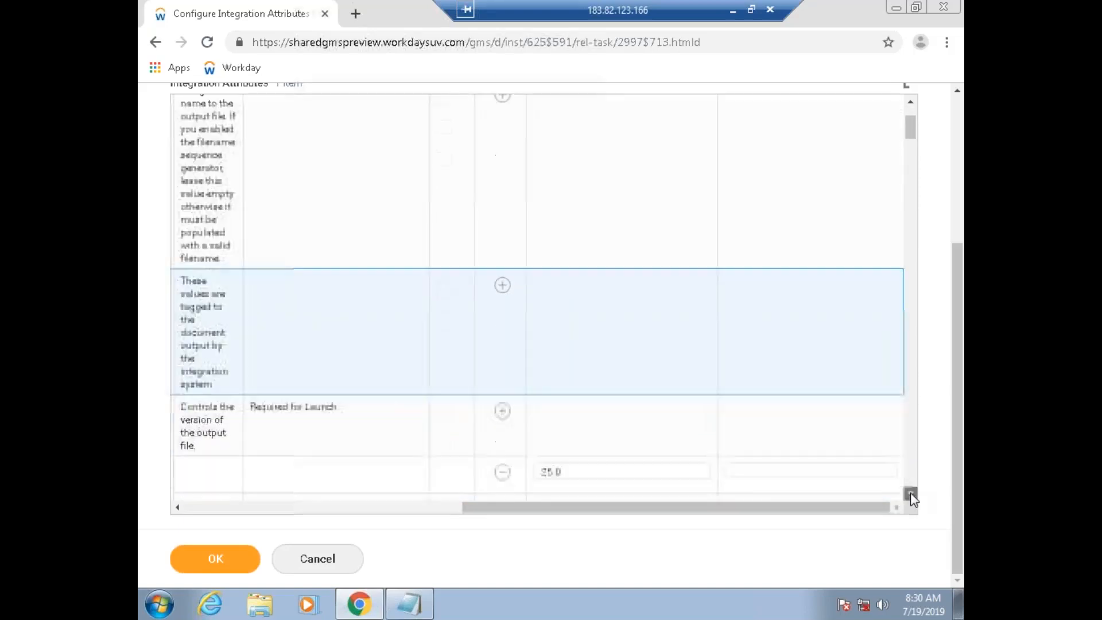
mouse_move(568, 410)
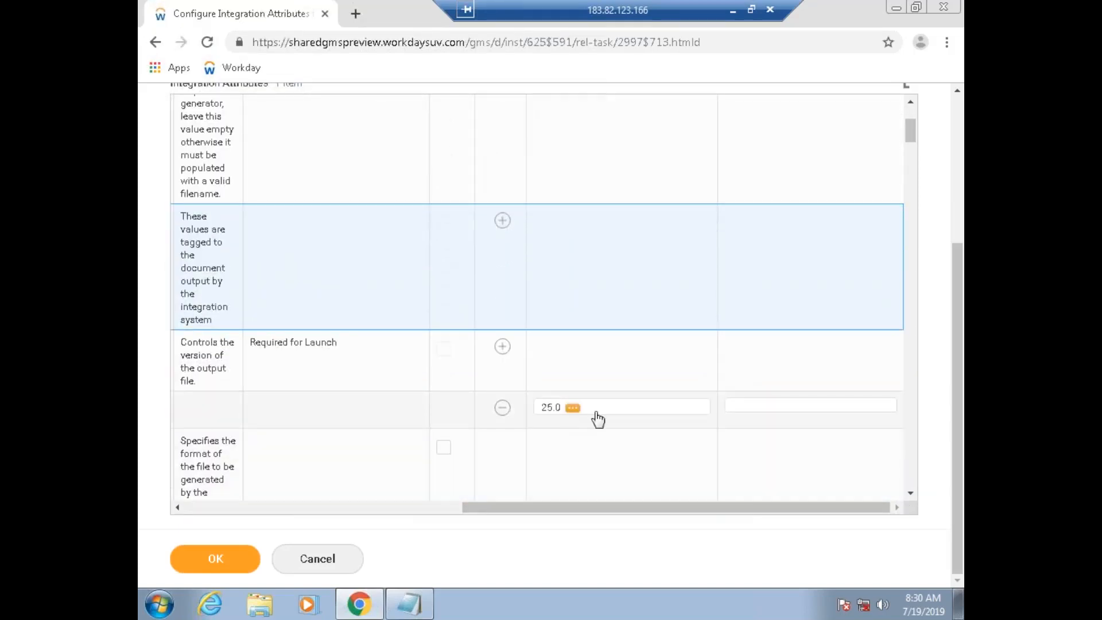
left_click(801, 406)
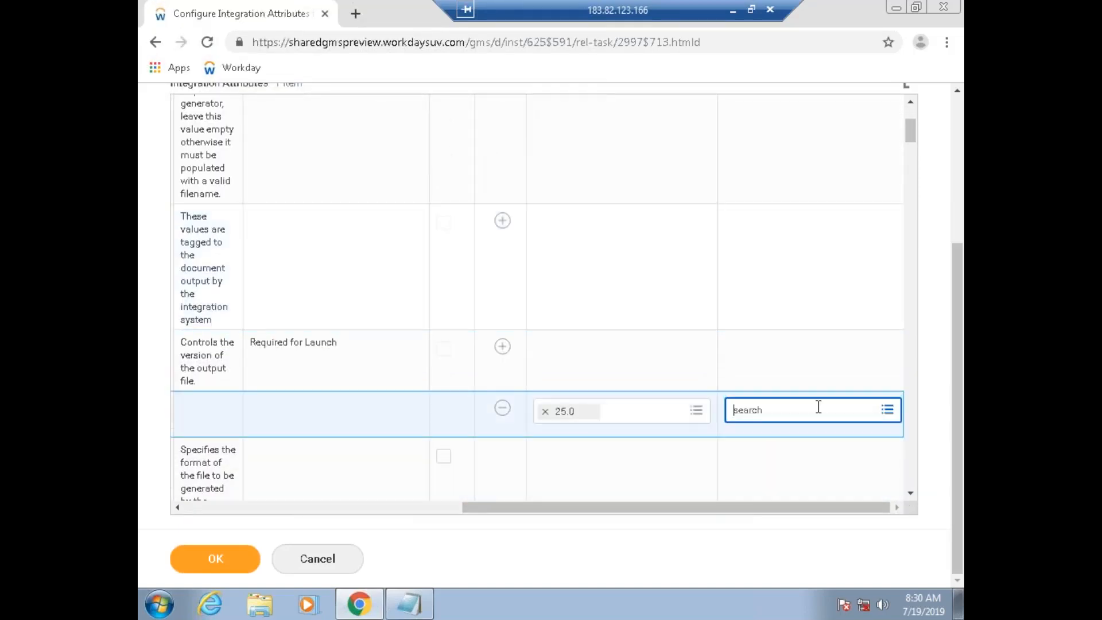
left_click(887, 410)
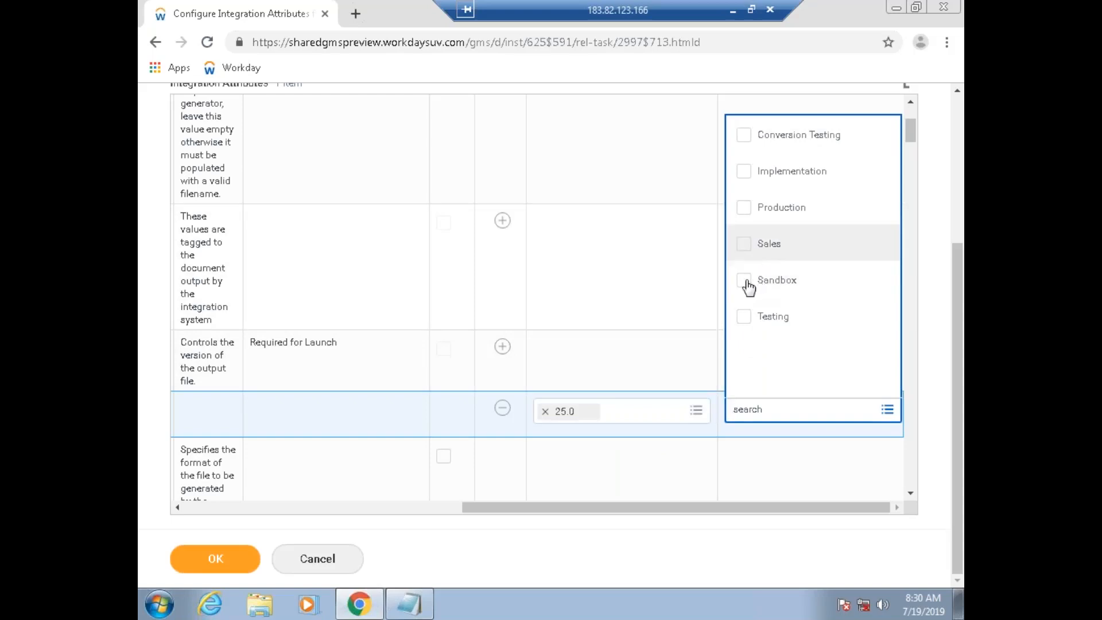
left_click(743, 244)
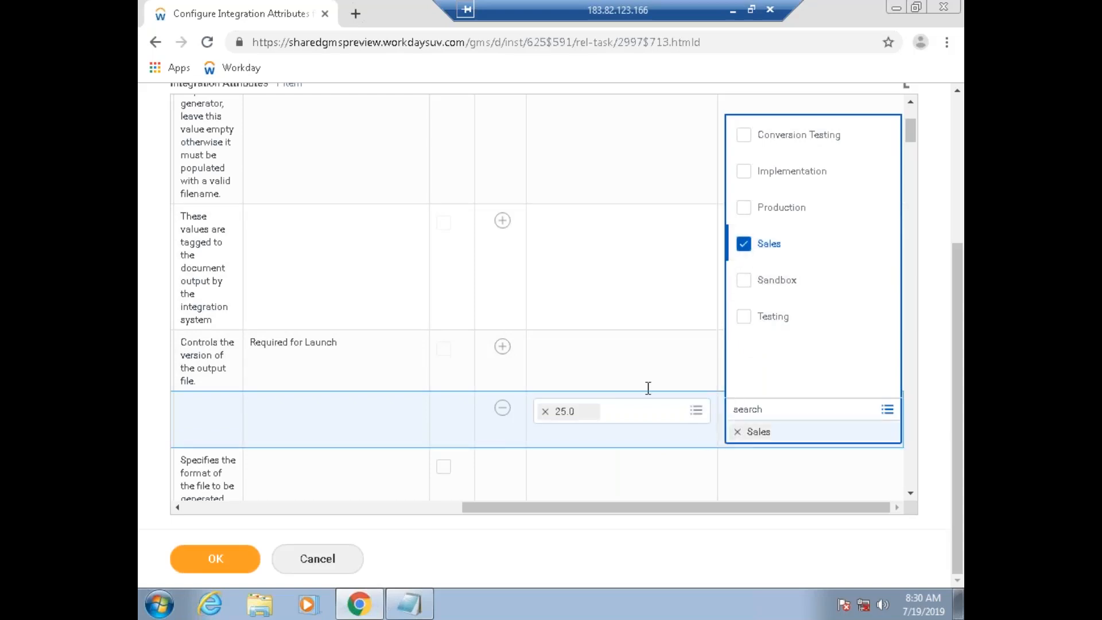
left_click(648, 482)
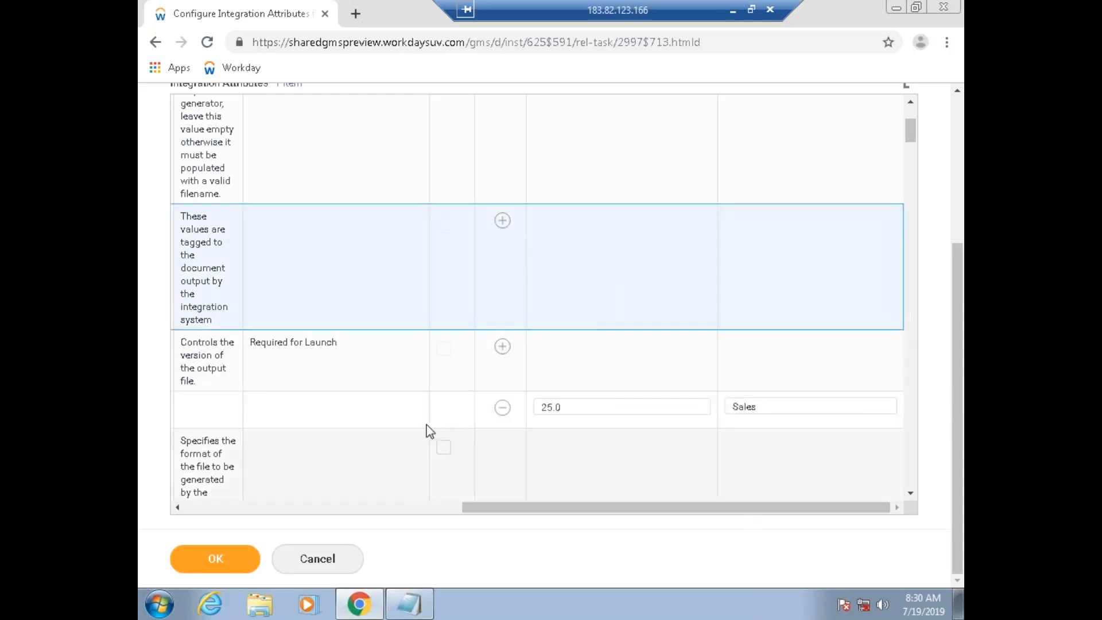
Step: Add a second value row to the Version attribute with value 22.0, restricted to the Production environment
left_click(503, 349)
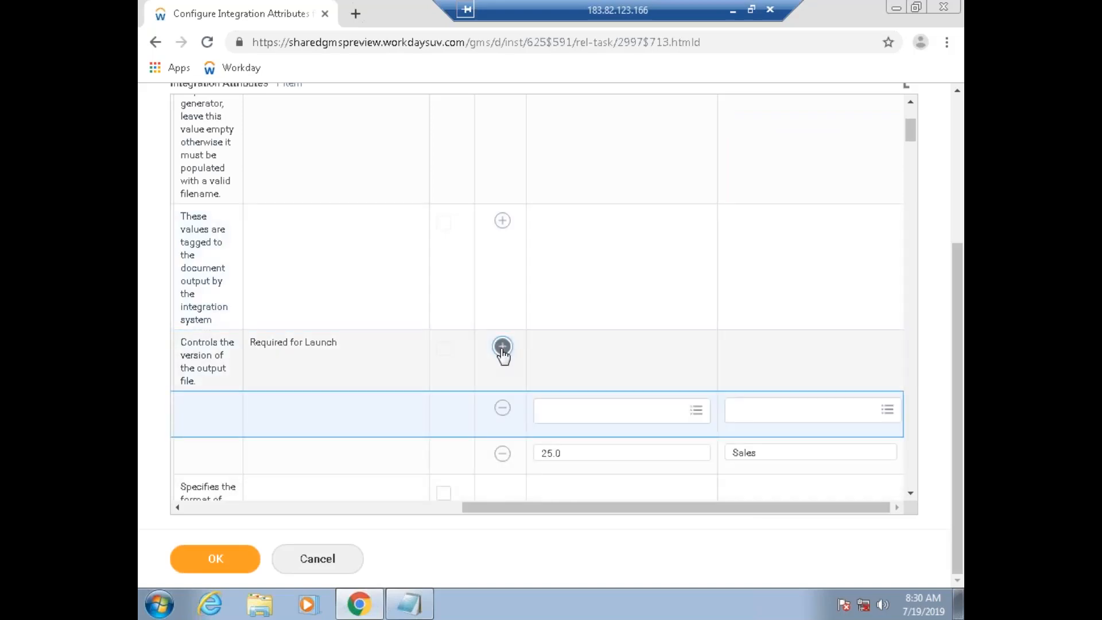
left_click(697, 412)
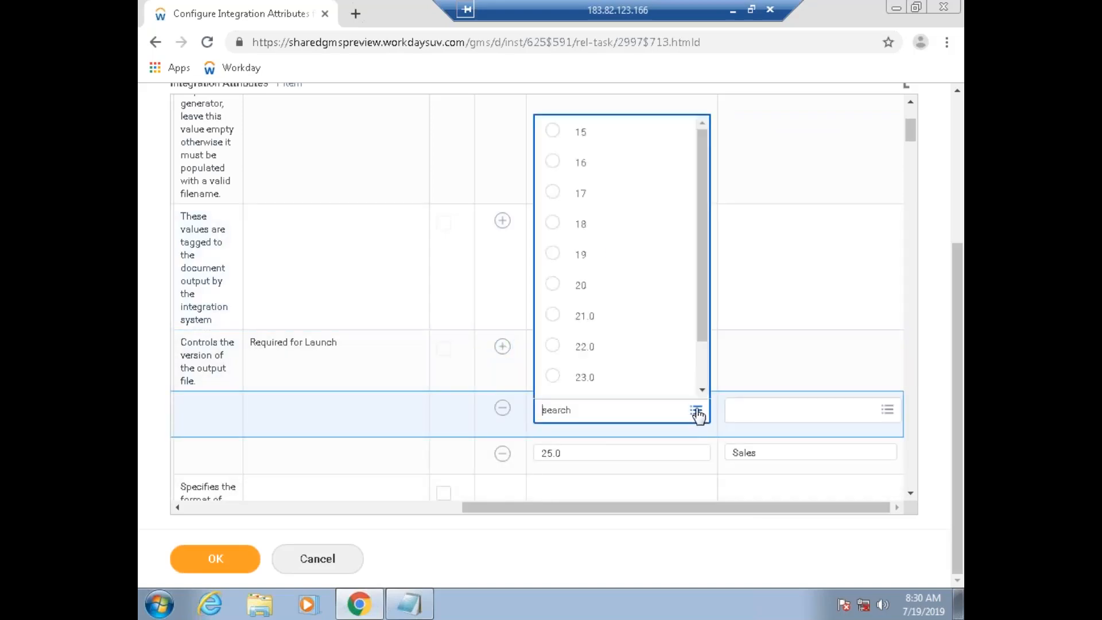
left_click(585, 347)
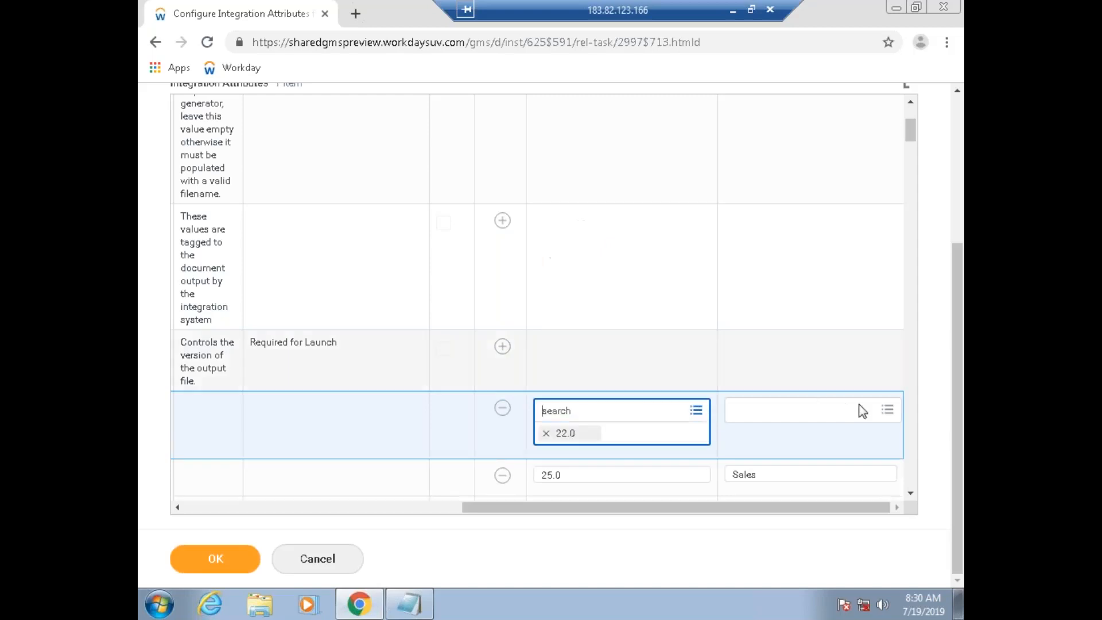
left_click(898, 419)
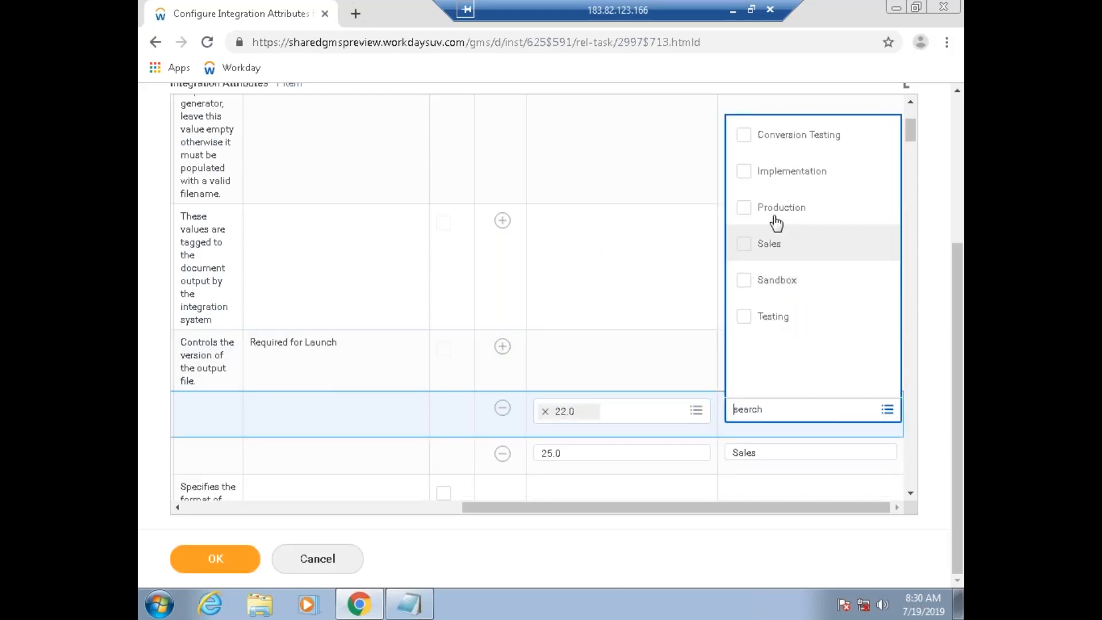
left_click(772, 221)
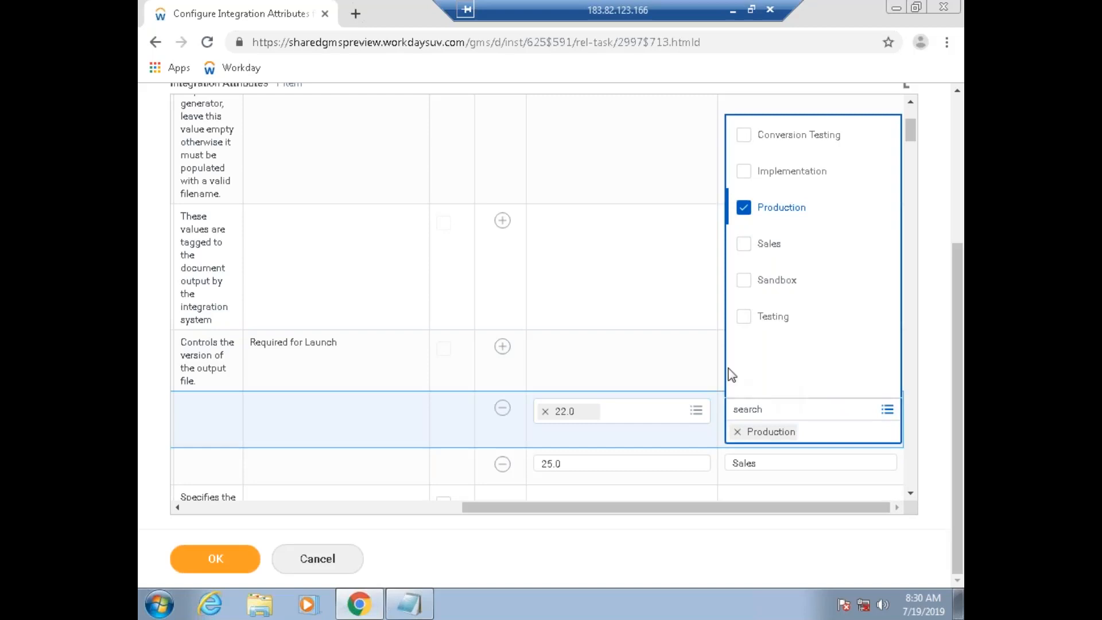
left_click(593, 139)
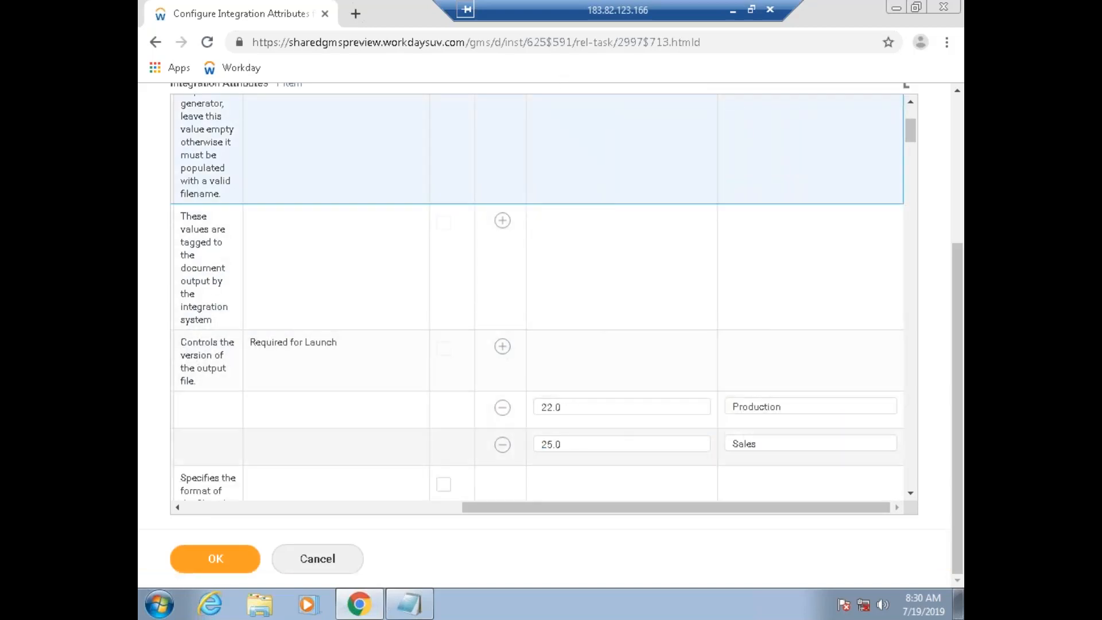
Step: Remove the 22.0 Production row from the Version attribute, clear the Sales restriction on value 25.0, and save the attributes
left_click(501, 409)
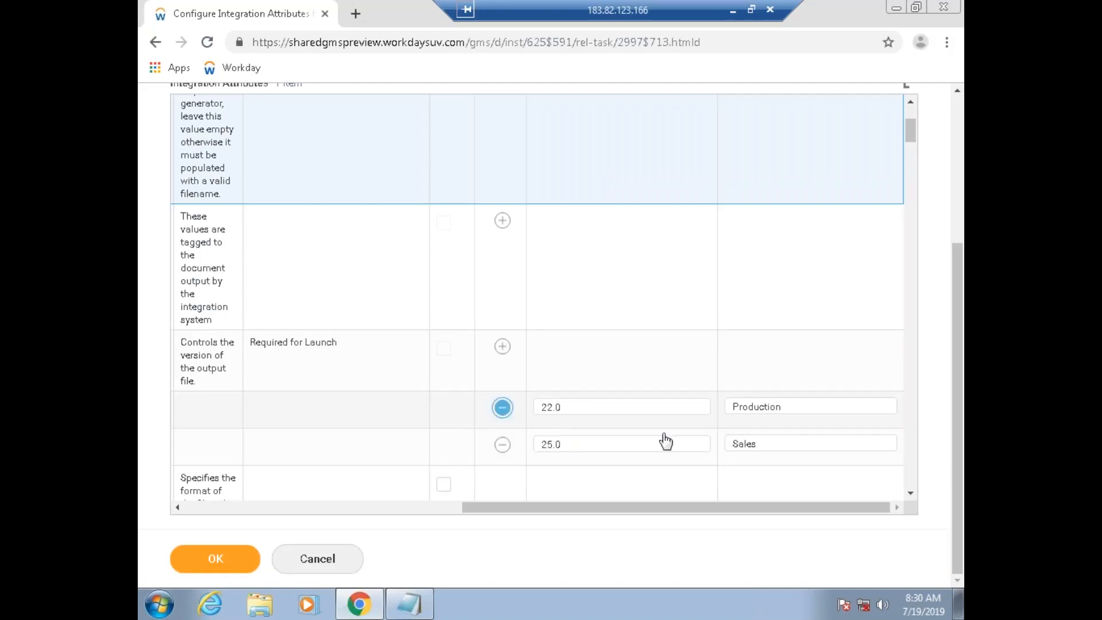
left_click(736, 411)
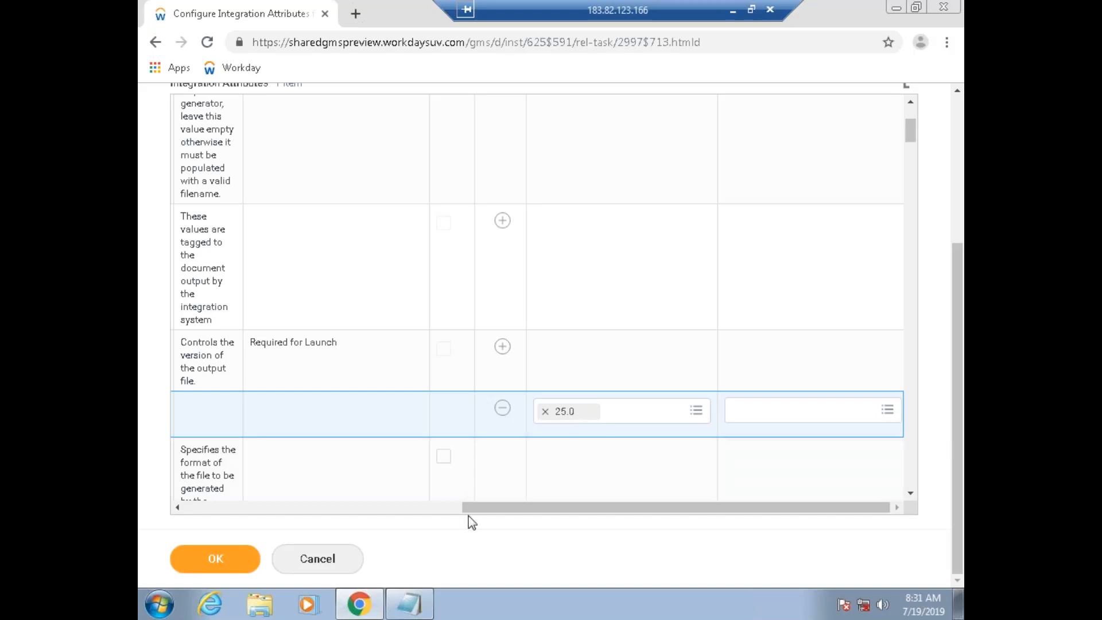
left_click_drag(469, 514, 264, 521)
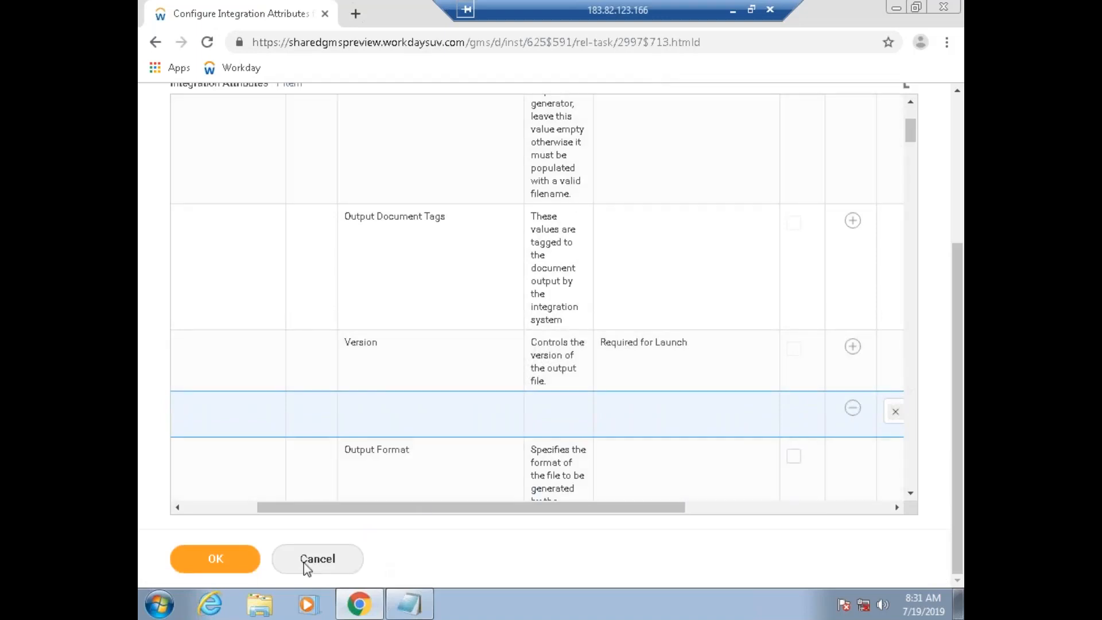
left_click(222, 556)
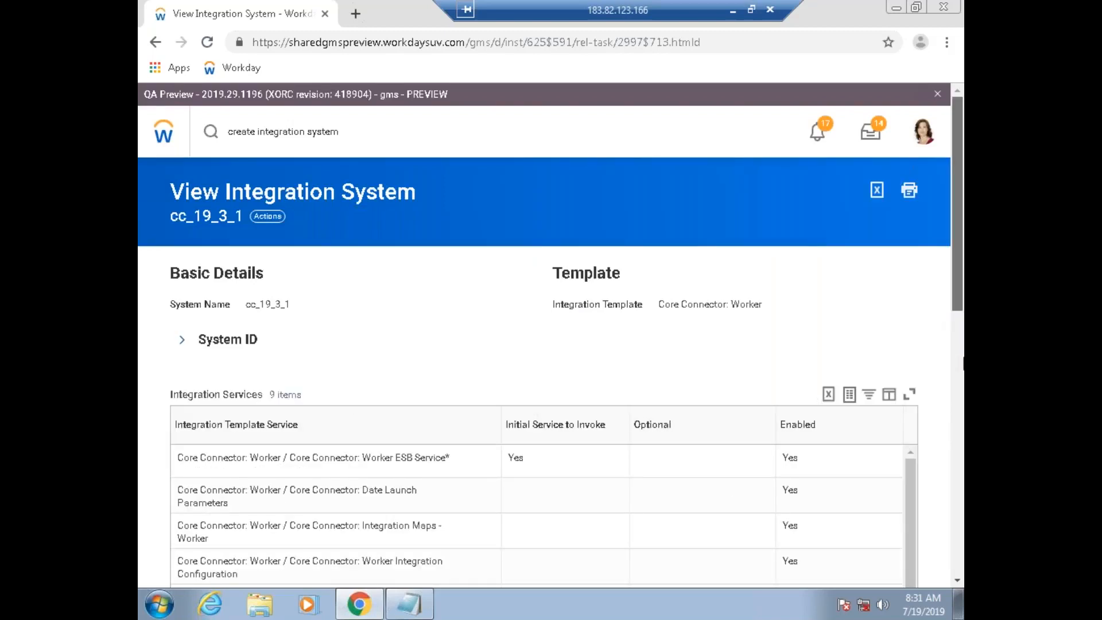
scroll(963, 362, "down", 3)
scroll(551, 333, "down", 6)
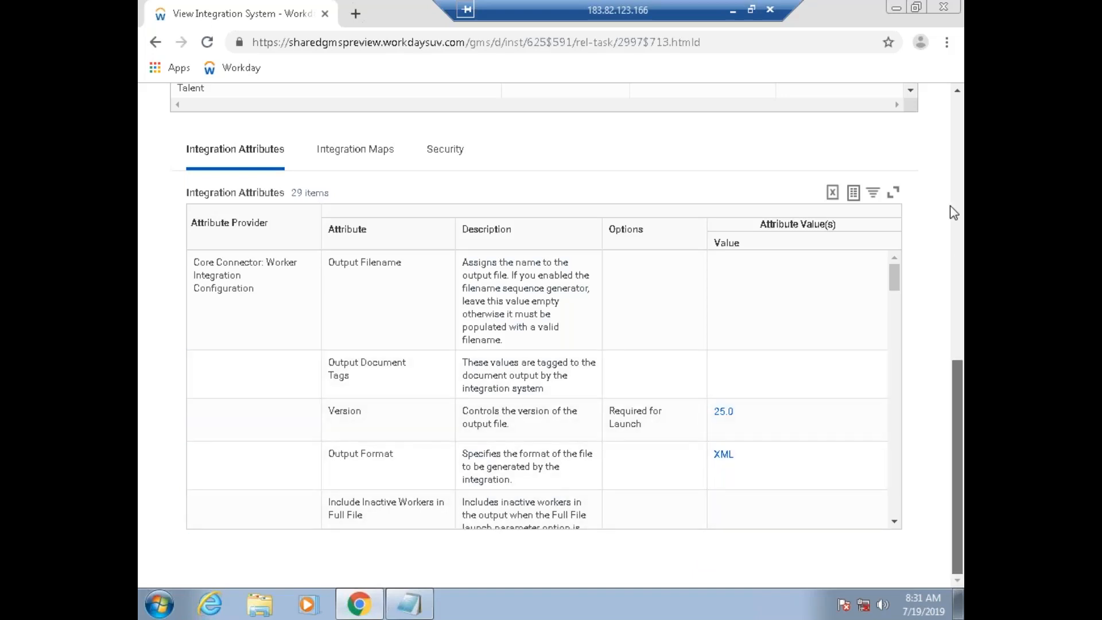
scroll(952, 212, "up", 10)
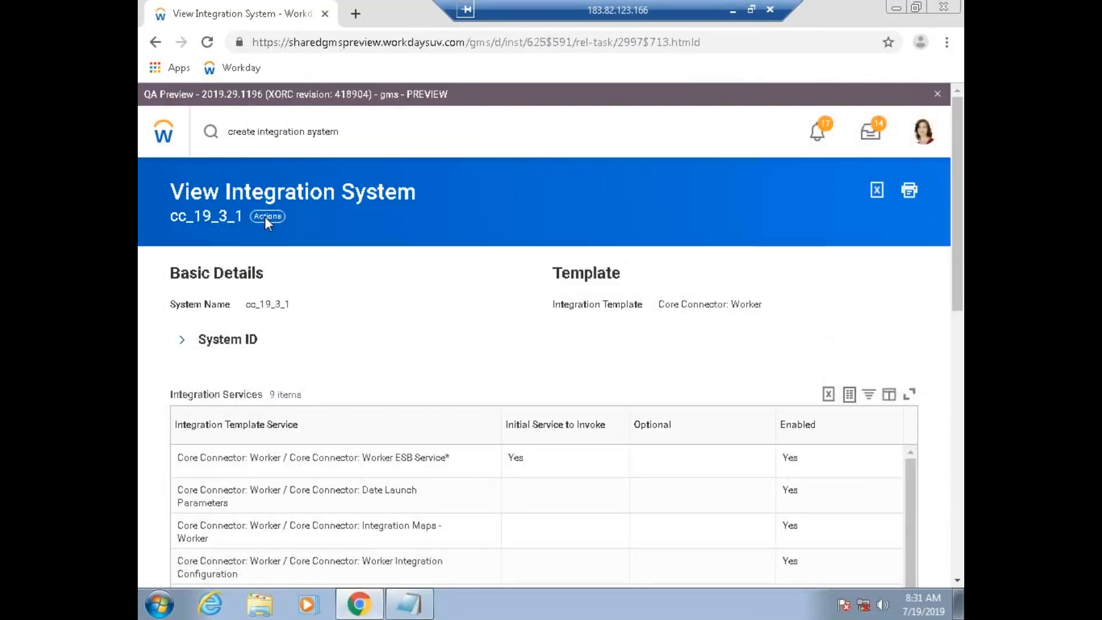
Step: Look over the integration field attributes configuration of cc_19_3_1 for Worker Personal Data Section Fields, leaving it without changes
left_click(266, 218)
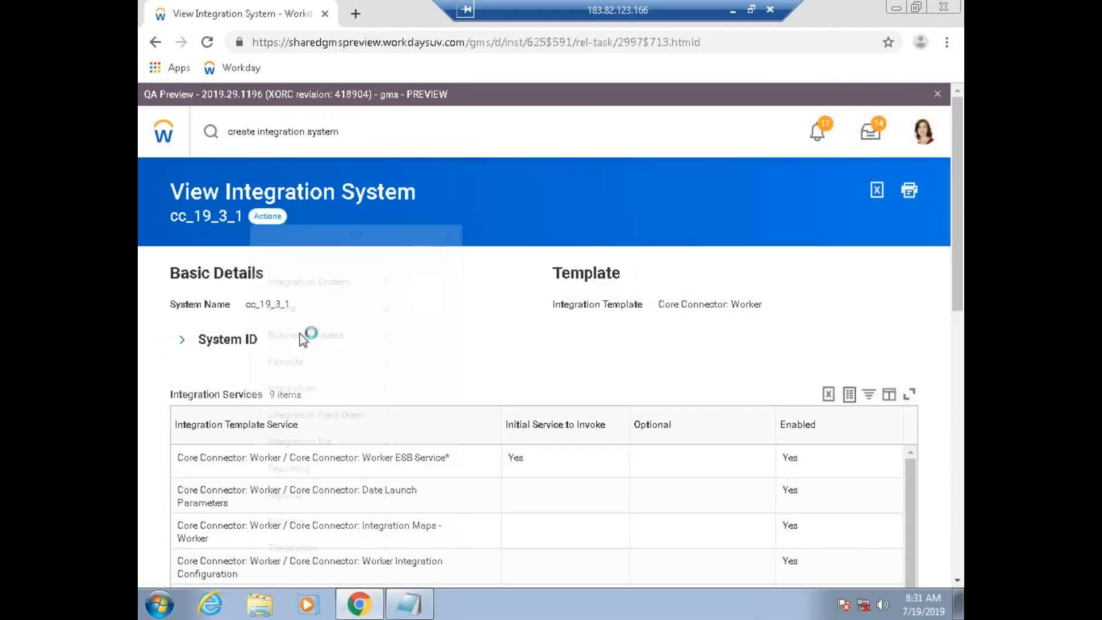
mouse_move(307, 298)
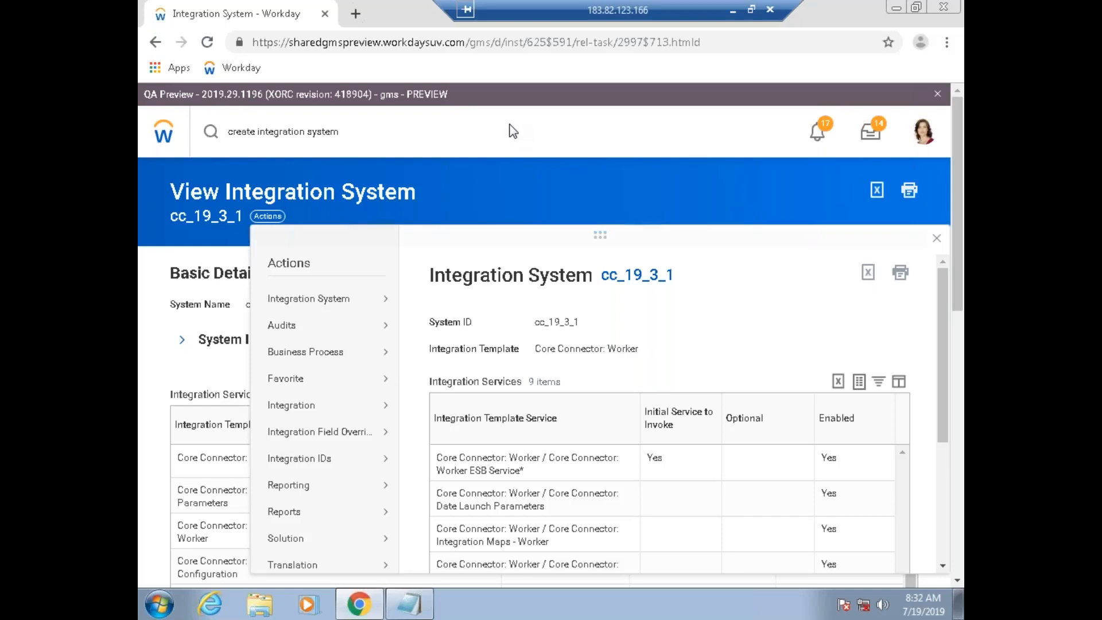
left_click(510, 125)
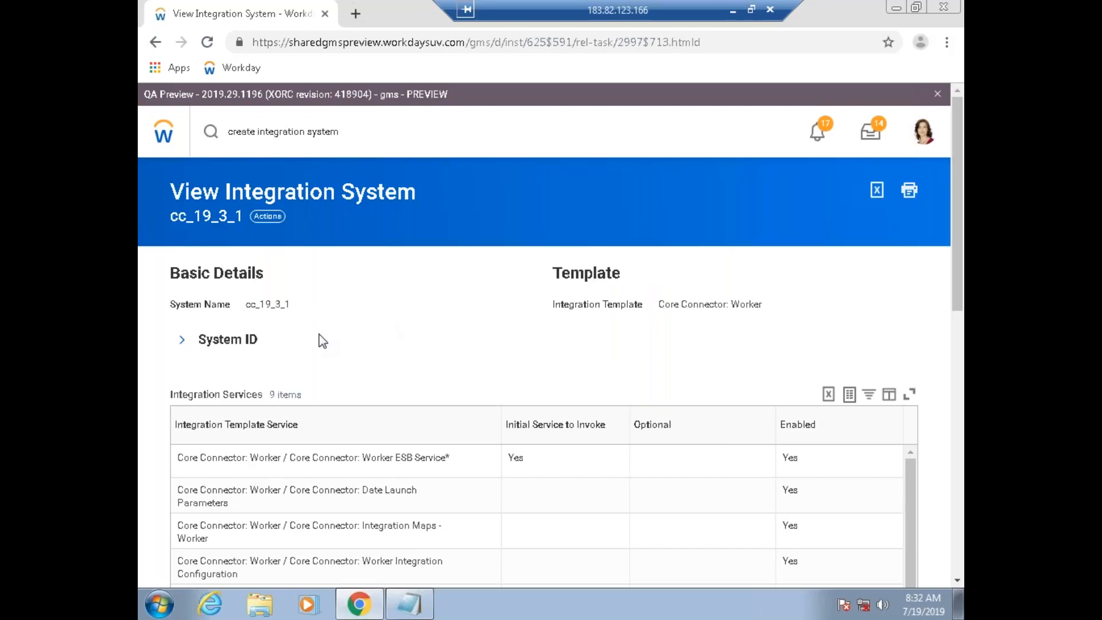
left_click(275, 228)
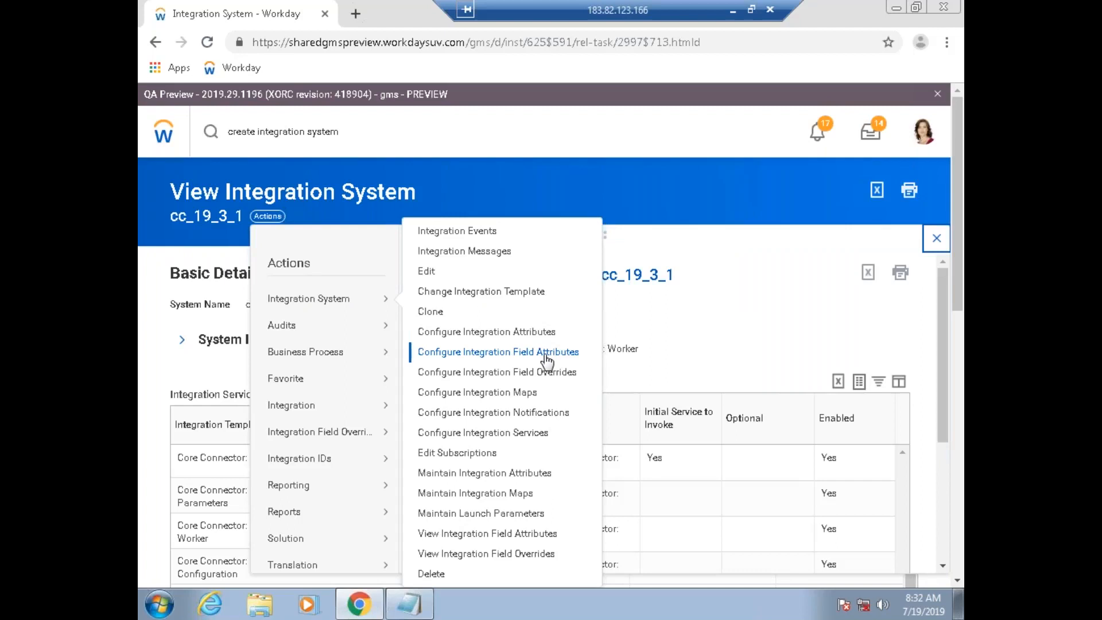
left_click(544, 355)
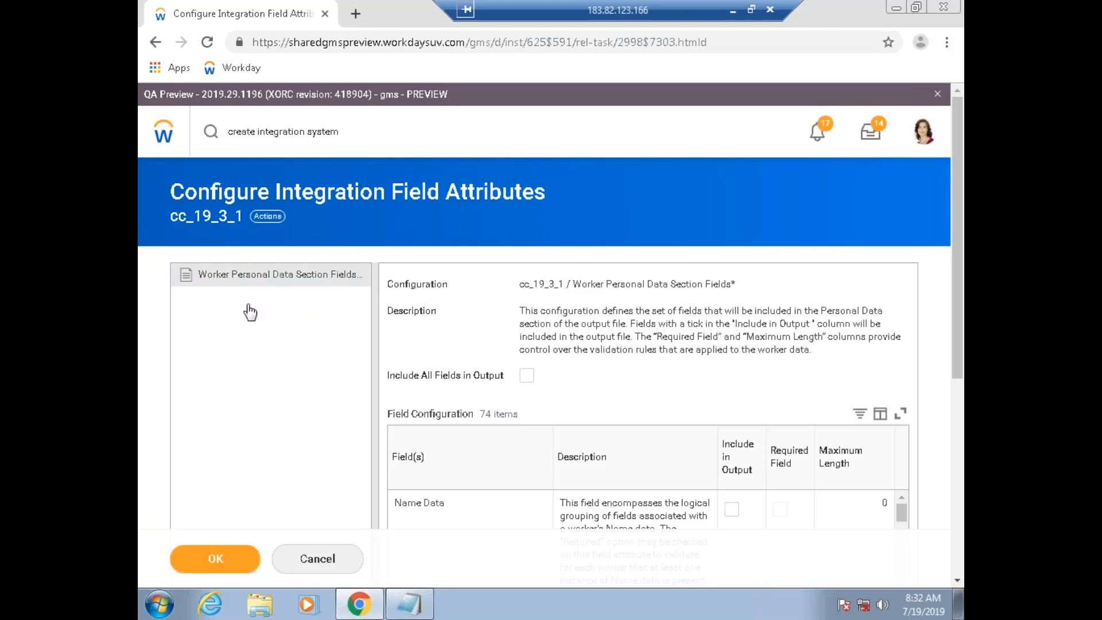
left_click(331, 562)
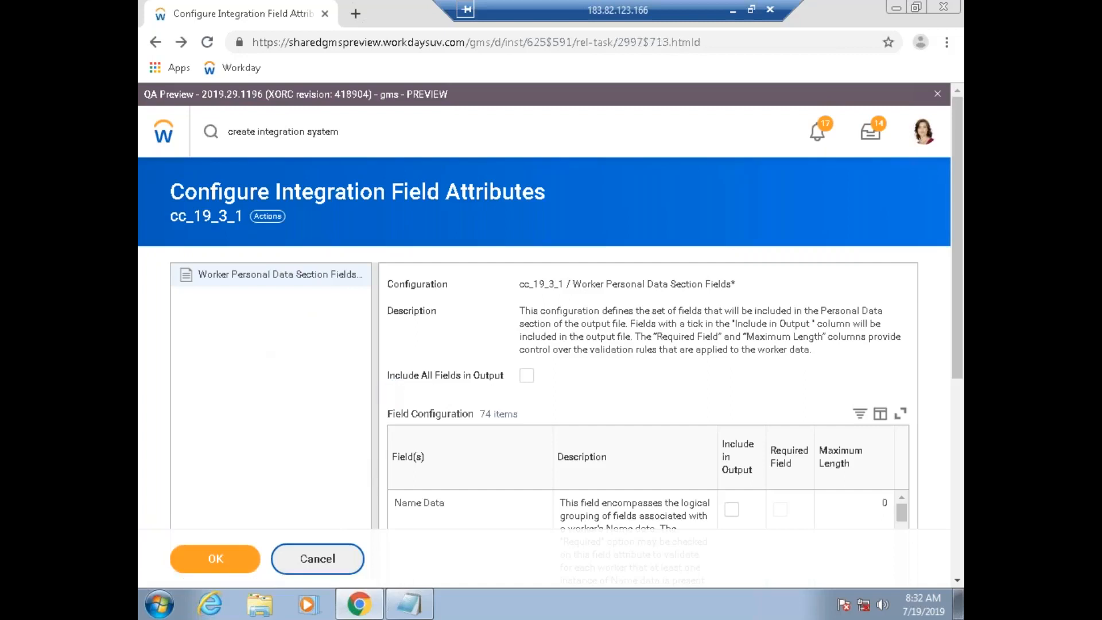
Step: Create a new integration system named cc_19_3_2 using the Core Connector: Worker template
left_click(370, 130)
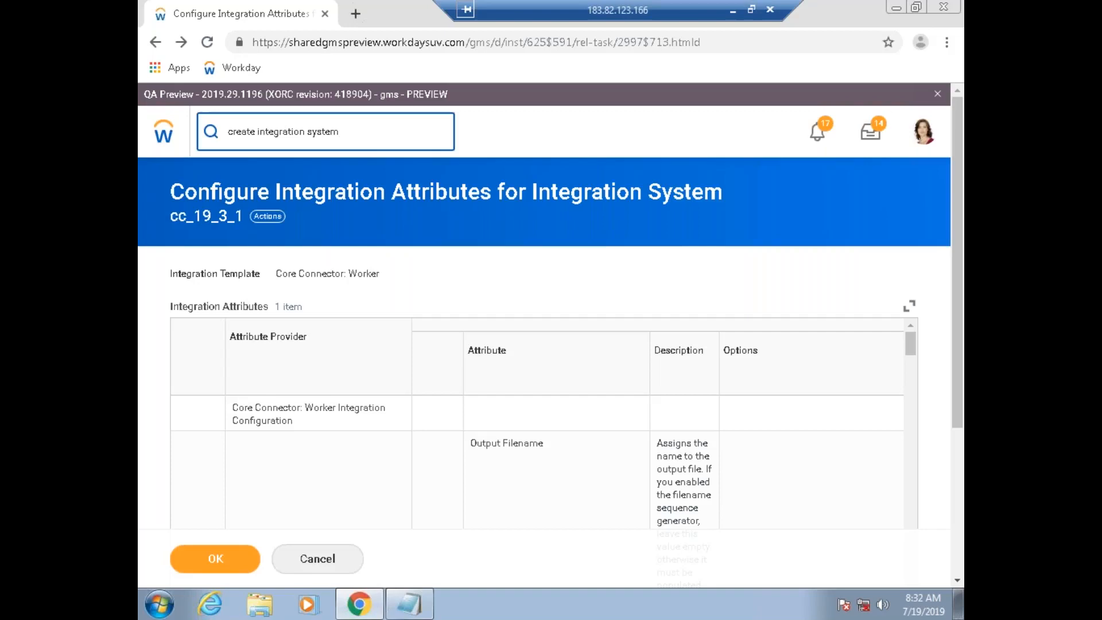
key("Return")
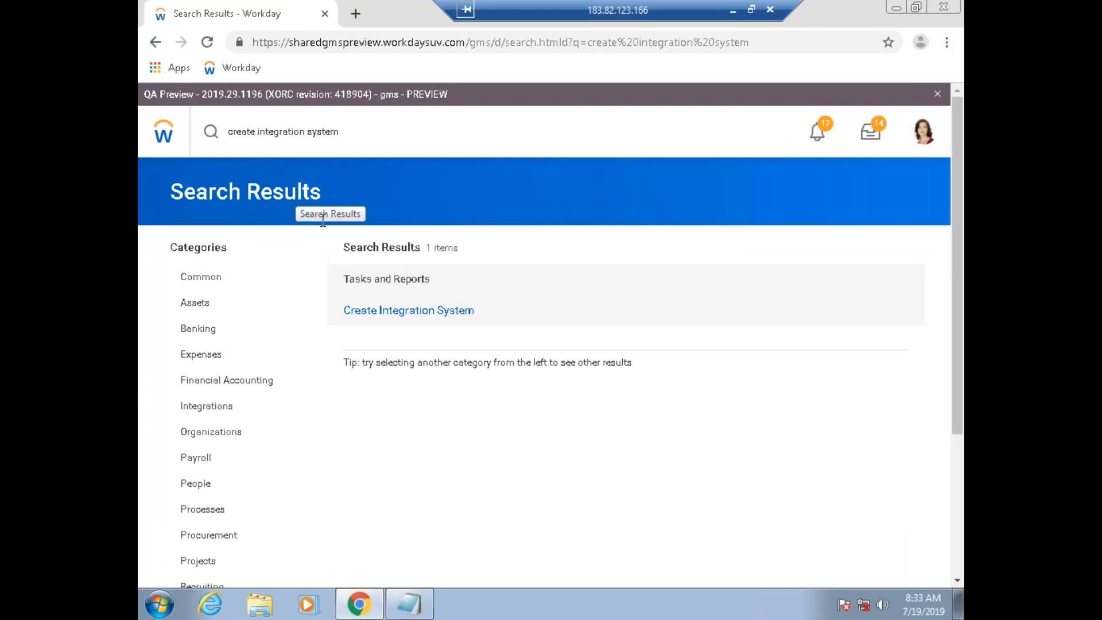
left_click(408, 312)
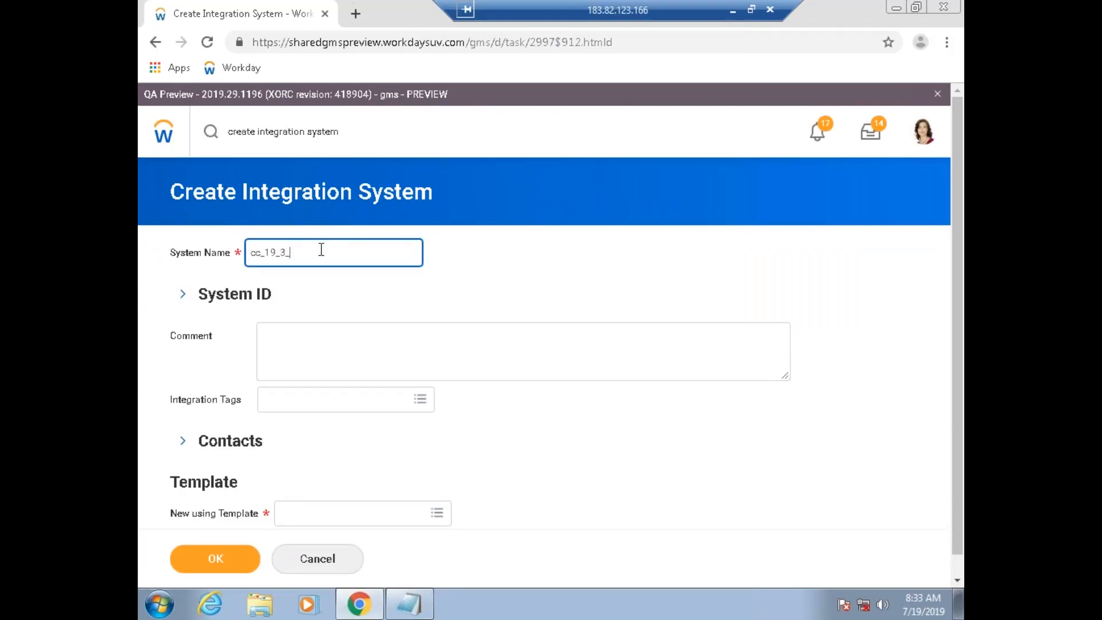
left_click(440, 511)
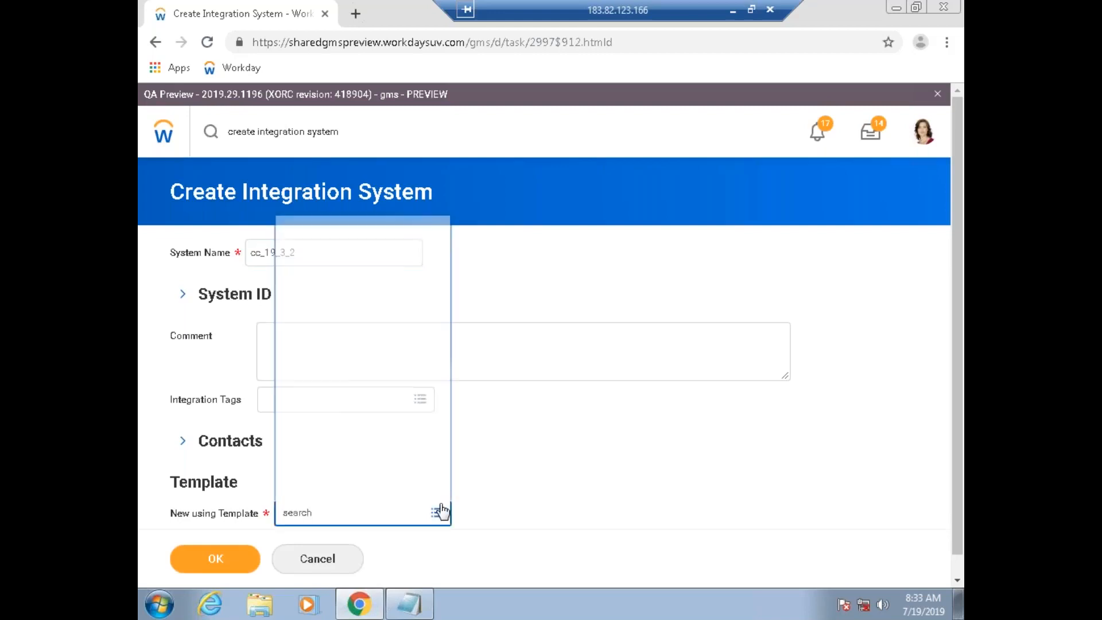
left_click(376, 450)
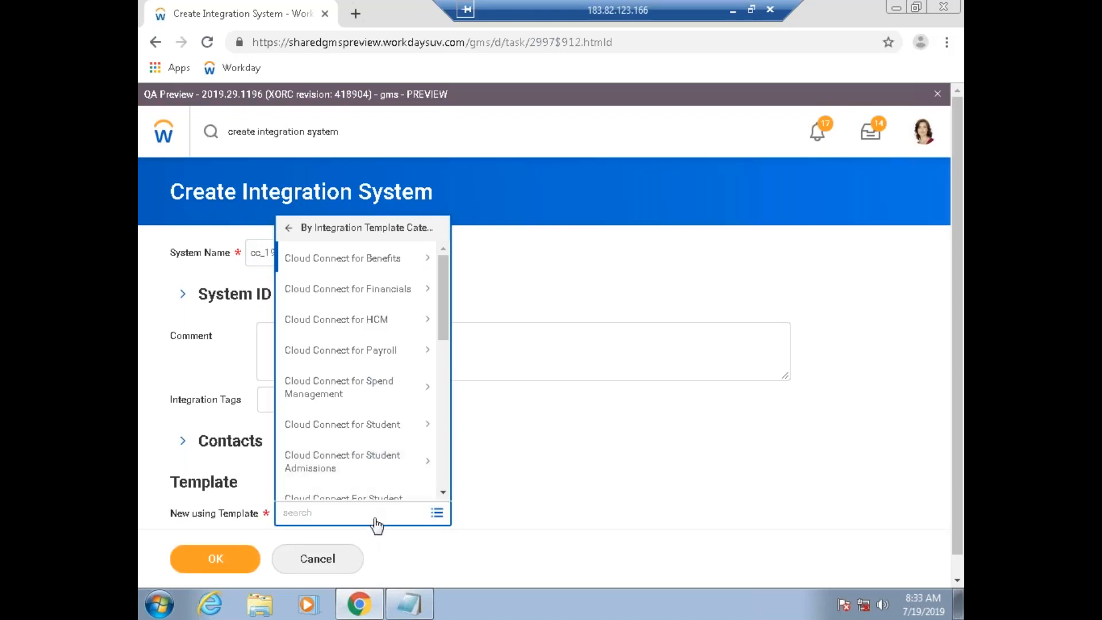
type("worker")
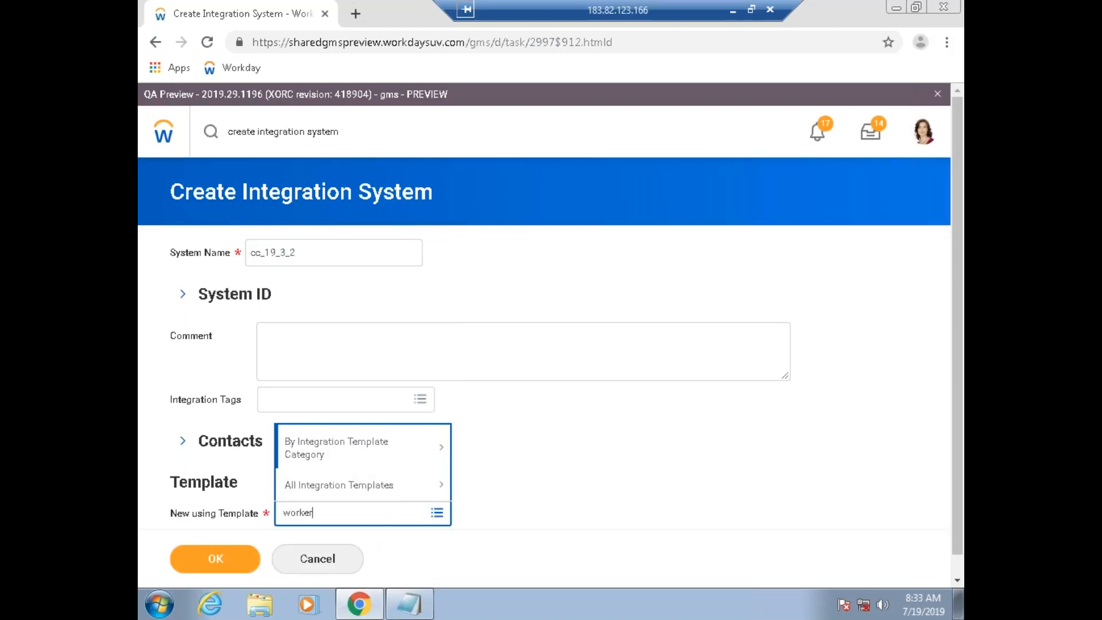
key("Return")
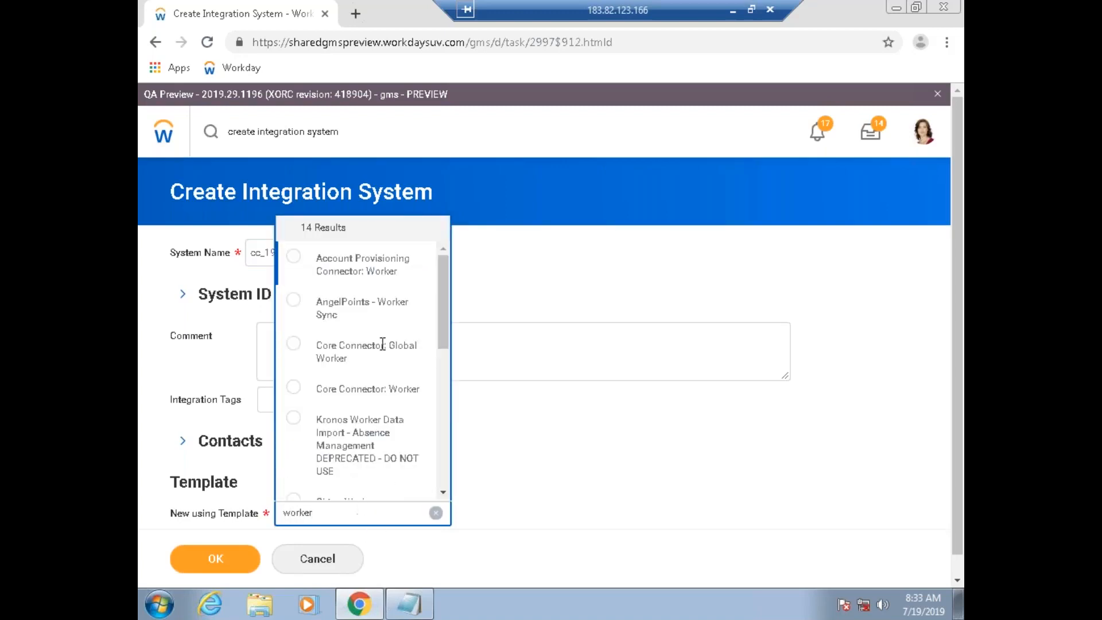
left_click(396, 402)
left_click(246, 561)
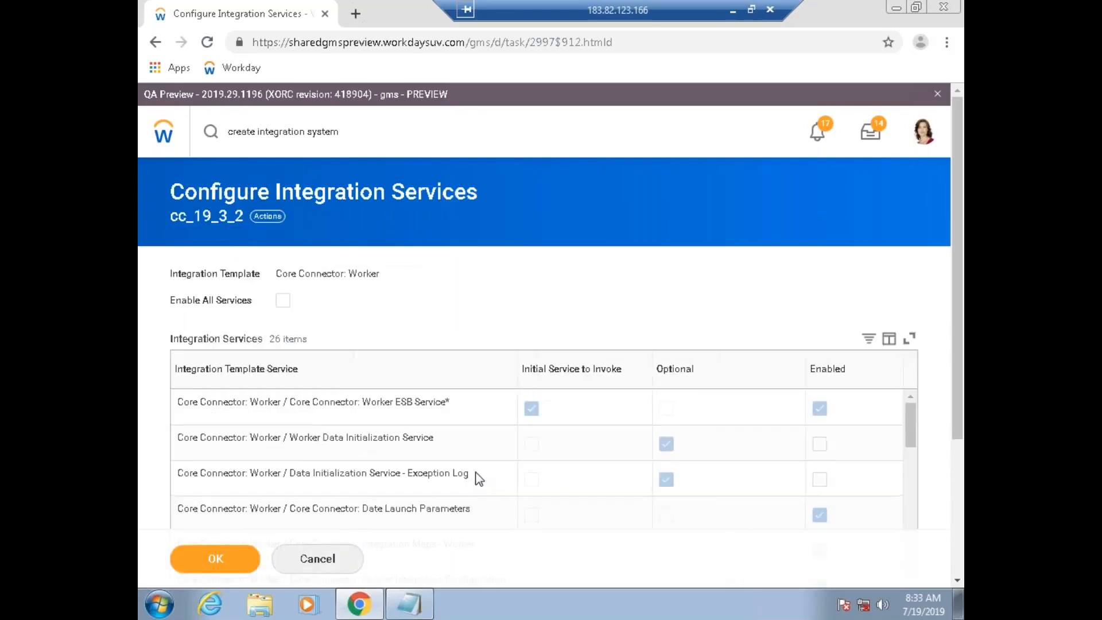
Step: Enable the Worker Personal Data Section Fields and Worker Position Data Section Fields services for cc_19_3_2
left_click_drag(958, 380, 962, 474)
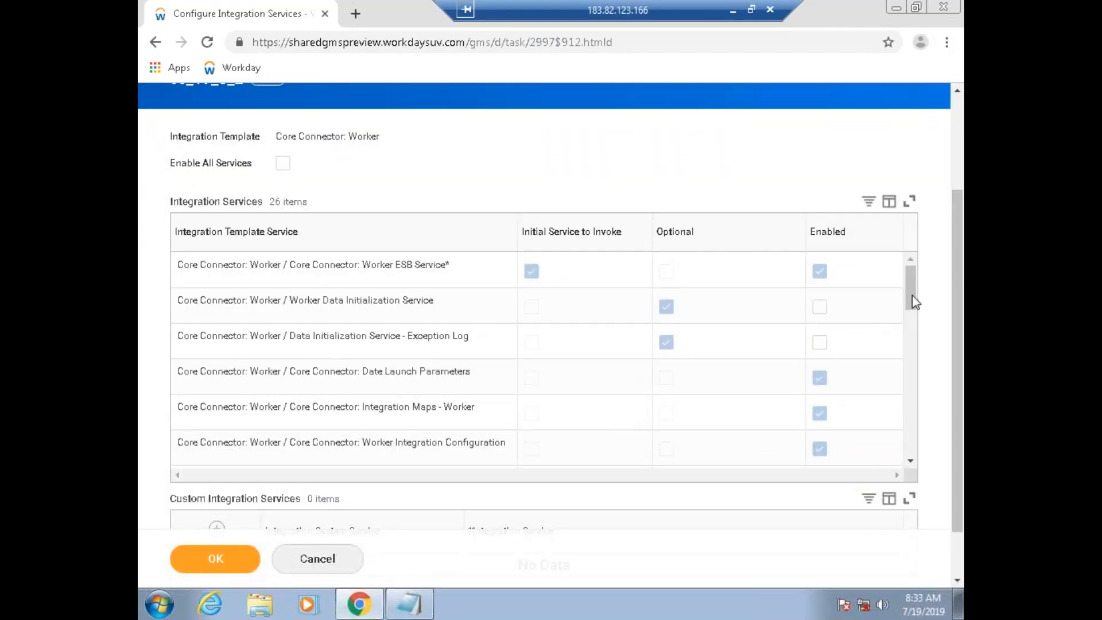
left_click_drag(911, 295, 923, 381)
scroll(917, 361, "up", 4)
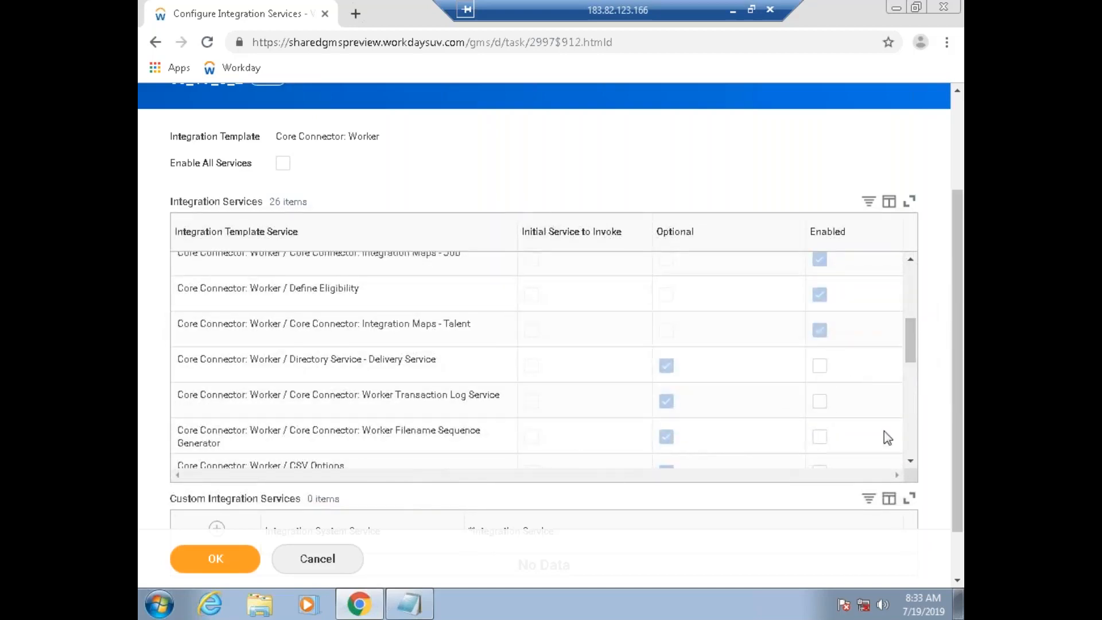
scroll(914, 386, "down", 5)
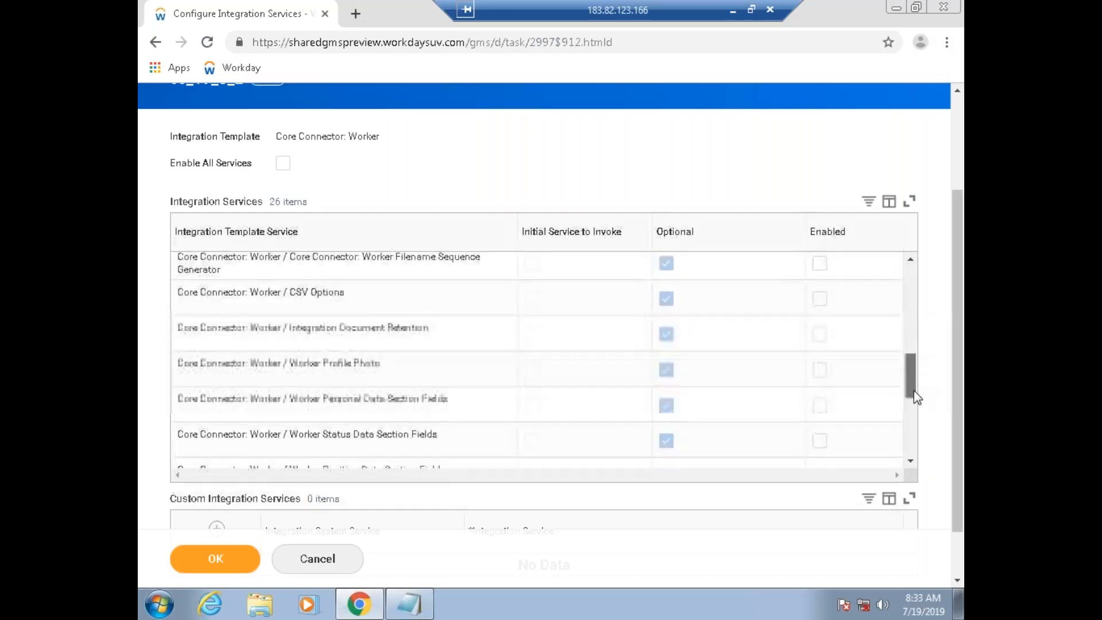
left_click(818, 393)
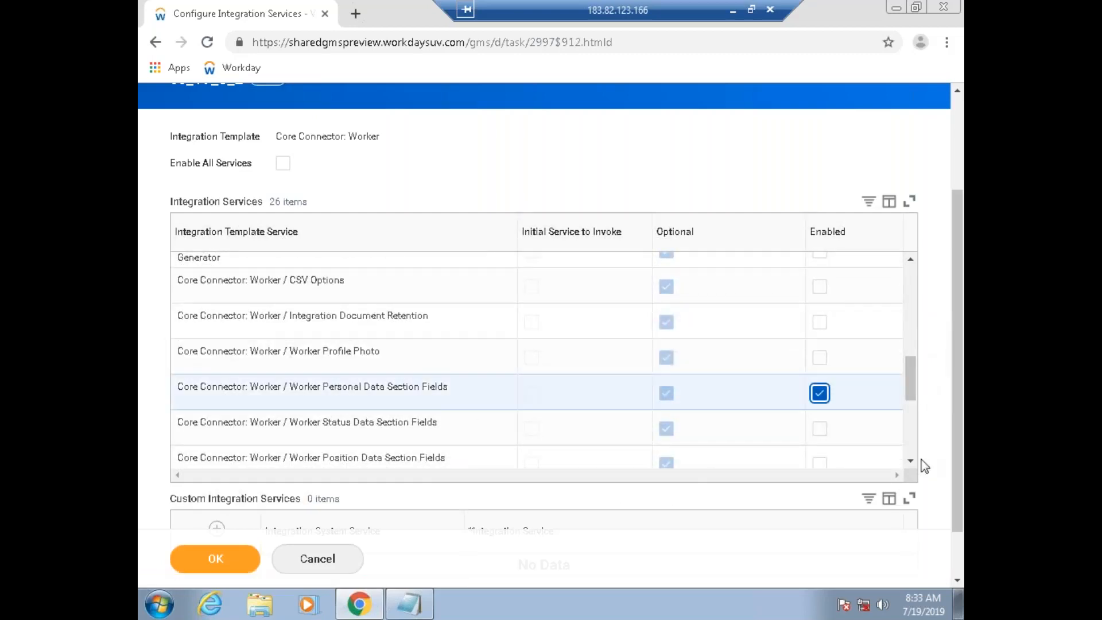
left_click(821, 461)
Step: Enable the Worker Compensation and Worker Related Person Data Section Fields services, and save the integration services
left_click(911, 462)
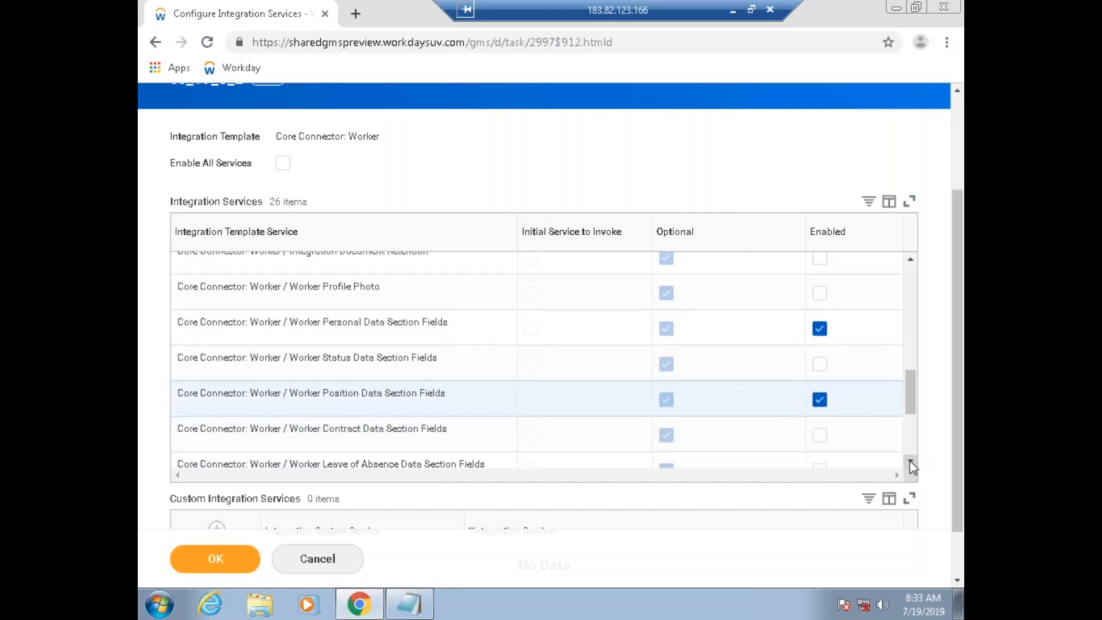
left_click(911, 463)
left_click(910, 462)
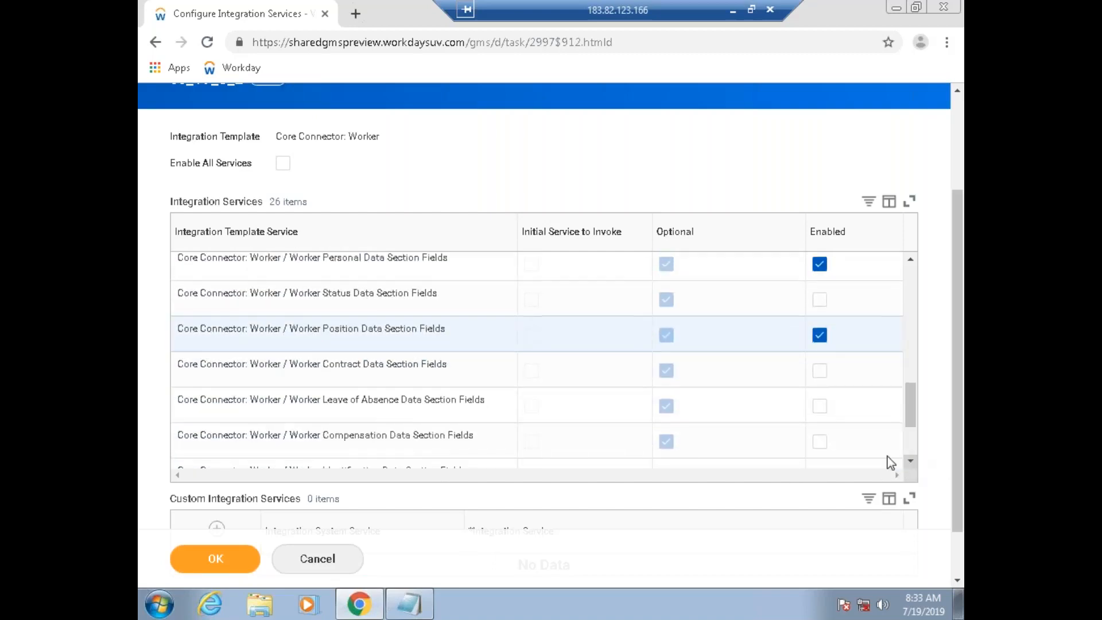
left_click(821, 443)
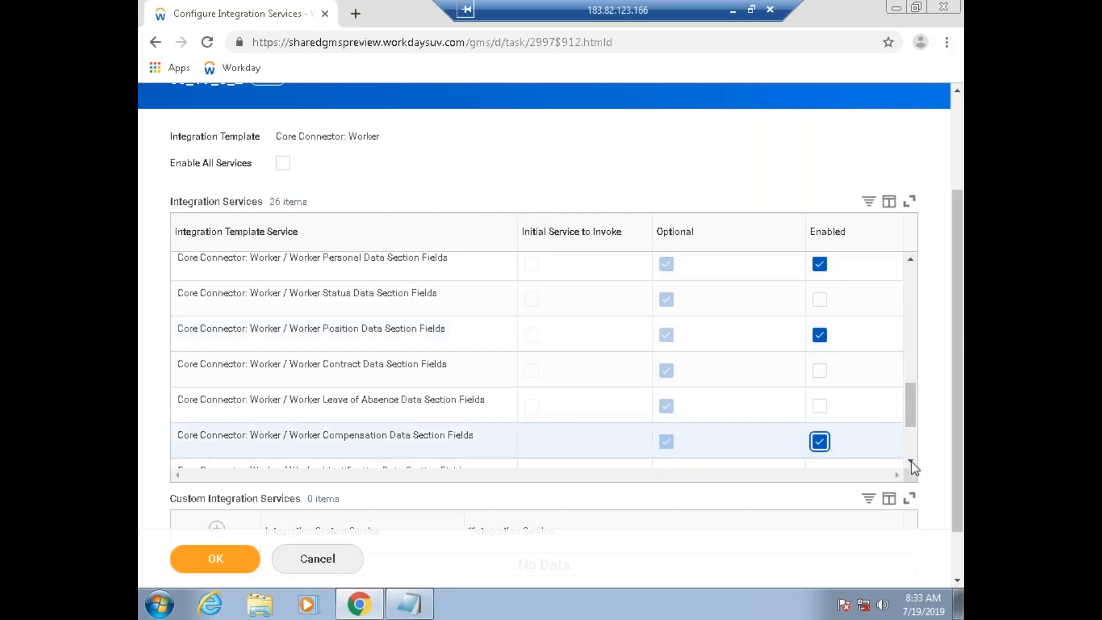
left_click(910, 463)
left_click(910, 463)
left_click(910, 463)
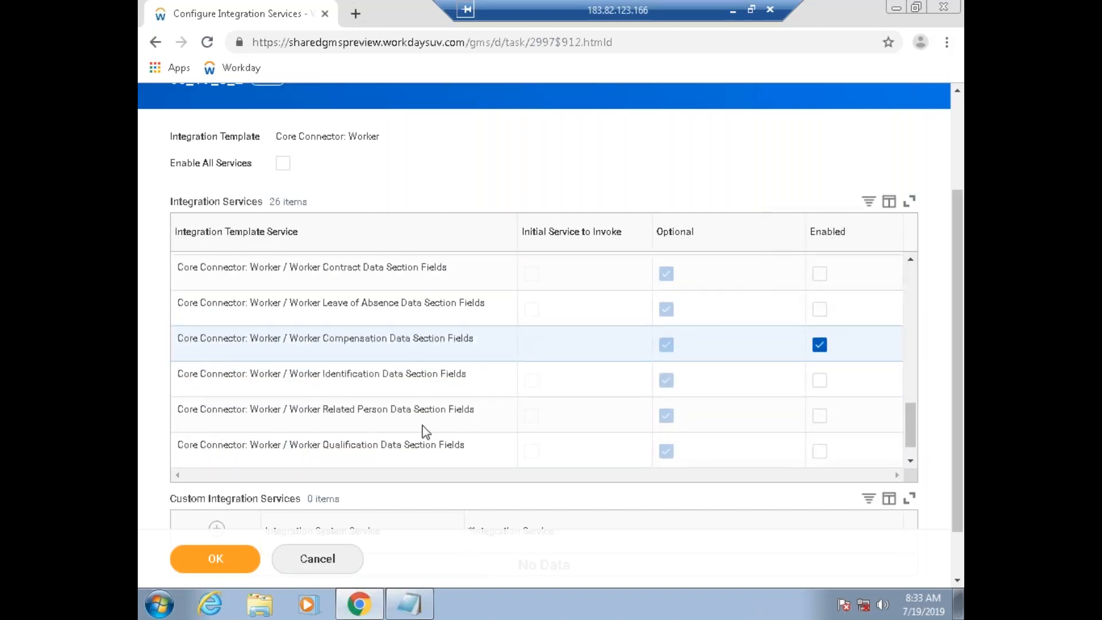
left_click(820, 415)
left_click_drag(915, 436, 918, 388)
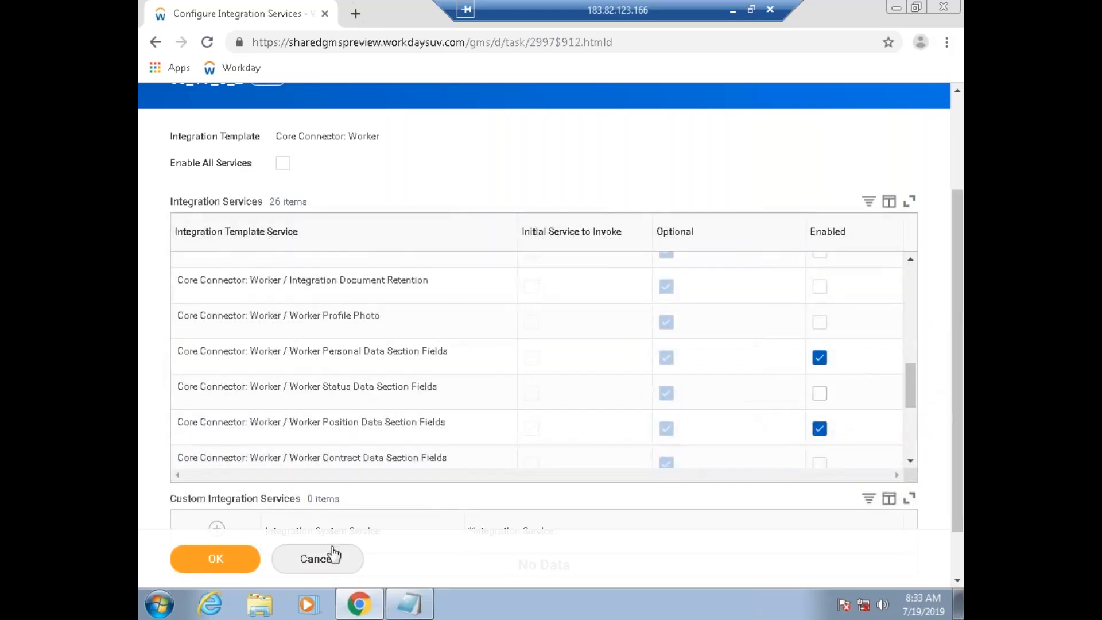
left_click(235, 557)
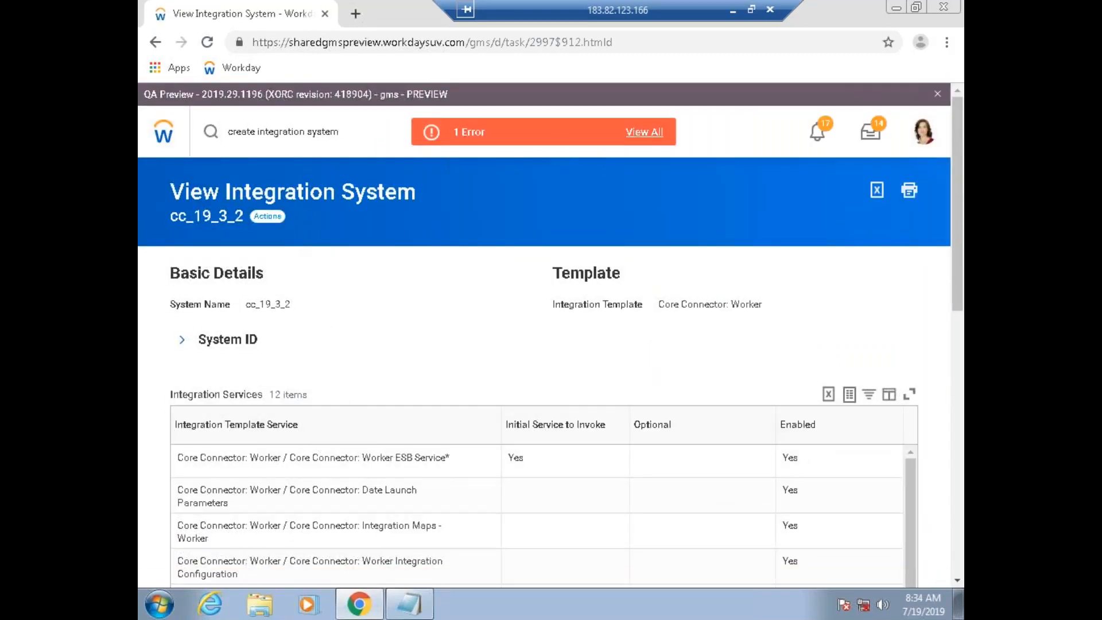
Step: Configure the integration attributes of cc_19_3_2 by setting Version to 25.0, and save them
left_click(268, 215)
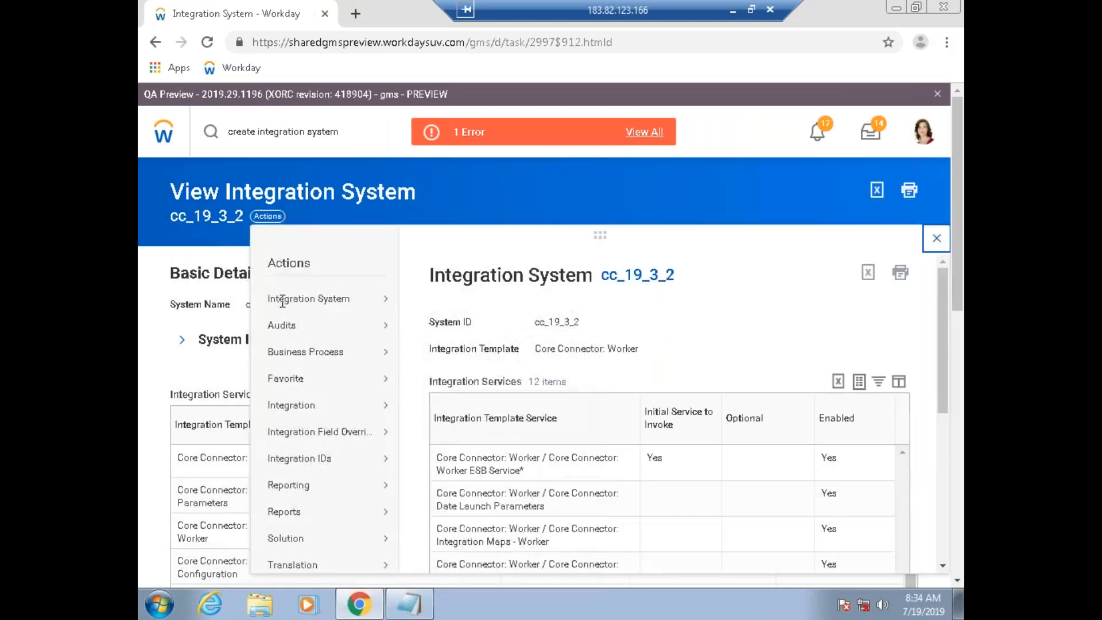
mouse_move(308, 299)
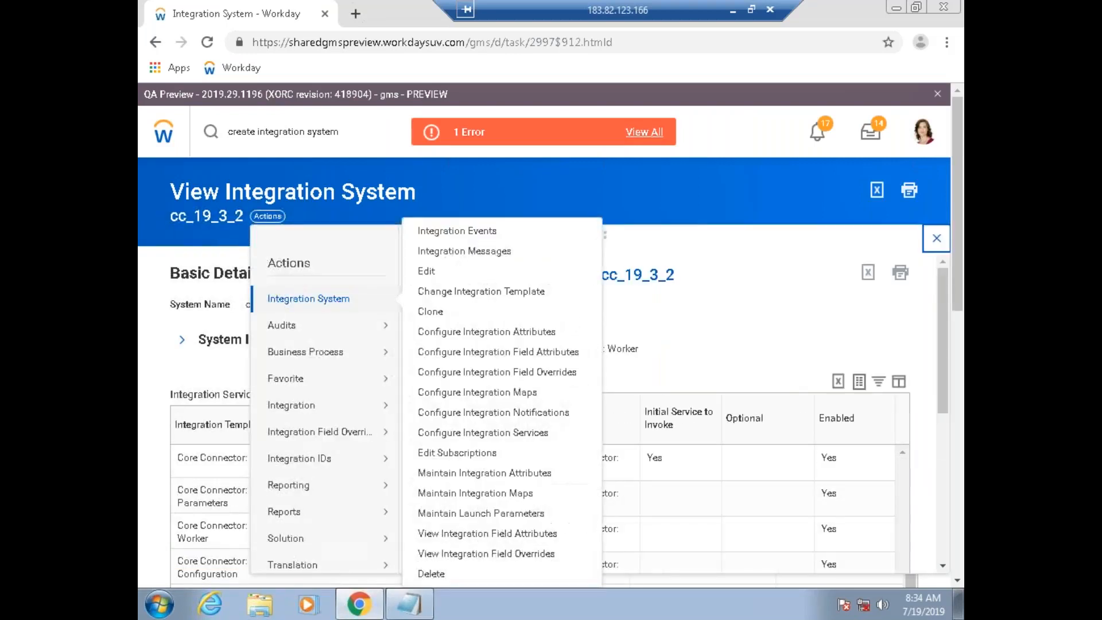
left_click(523, 333)
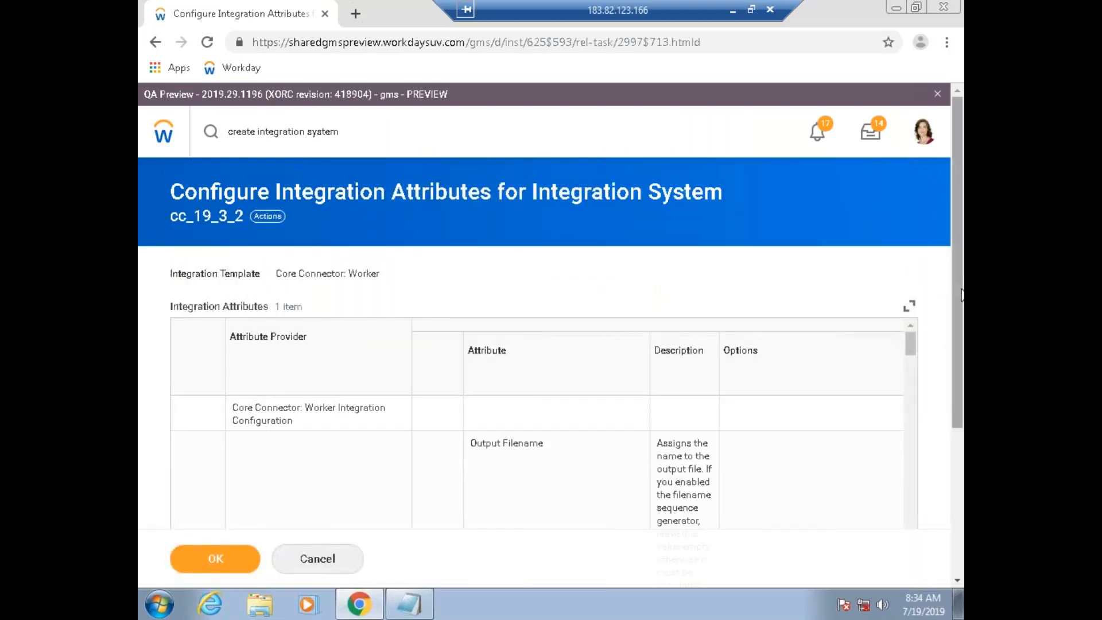
scroll(961, 343, "down", 1)
left_click_drag(962, 342, 962, 461)
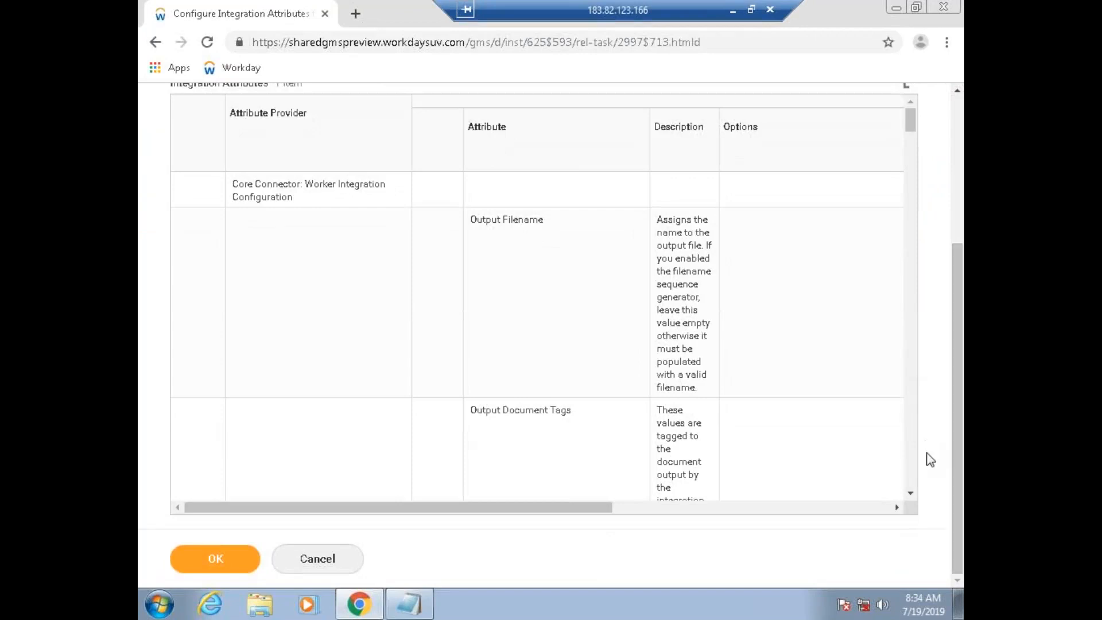
left_click(913, 497)
left_click(912, 496)
left_click(913, 496)
left_click(911, 495)
left_click(911, 495)
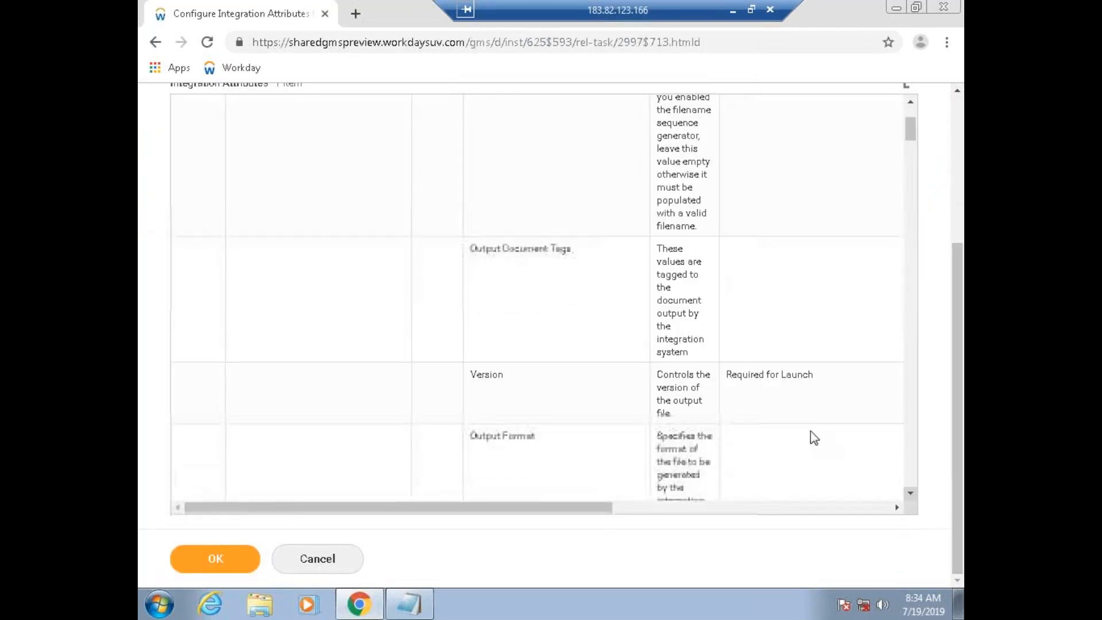
left_click_drag(597, 514, 849, 512)
left_click(759, 378)
left_click(738, 442)
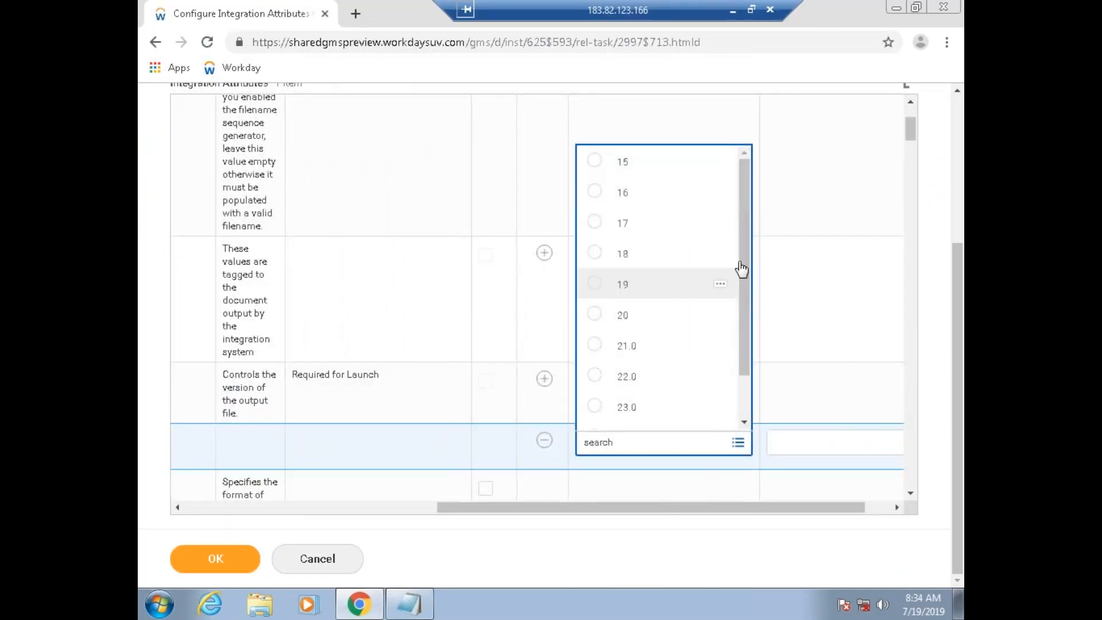
left_click(744, 422)
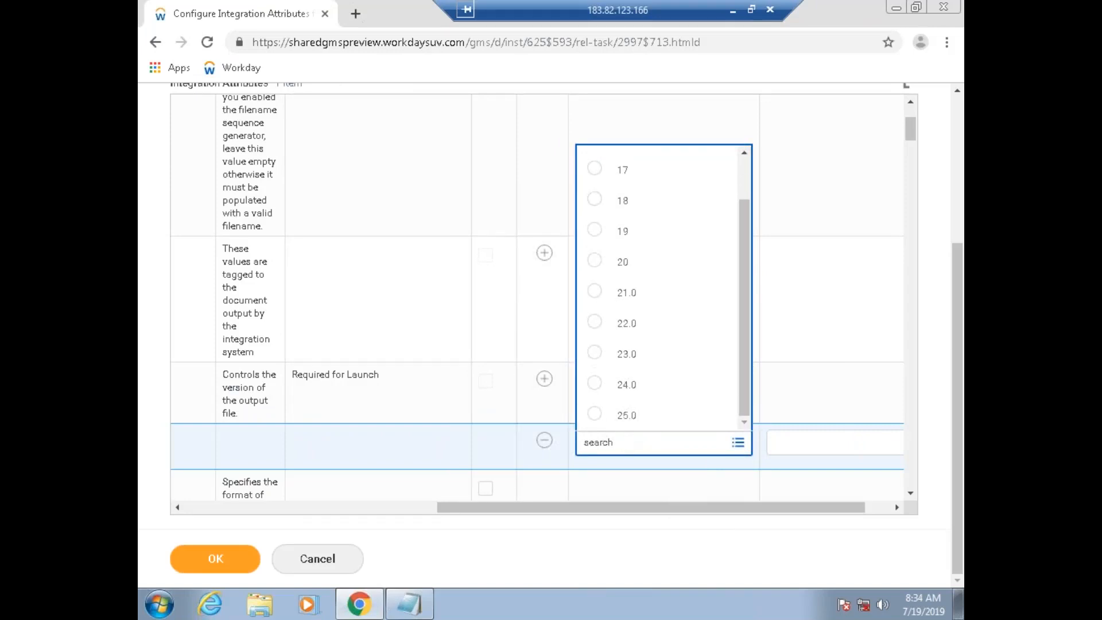
left_click(598, 423)
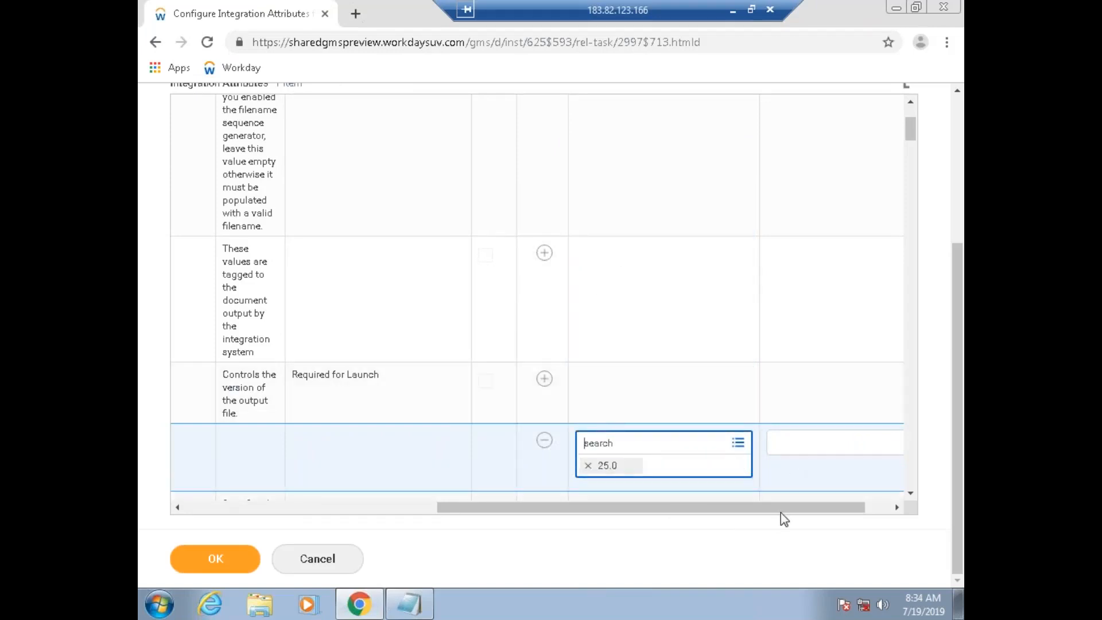
left_click(666, 324)
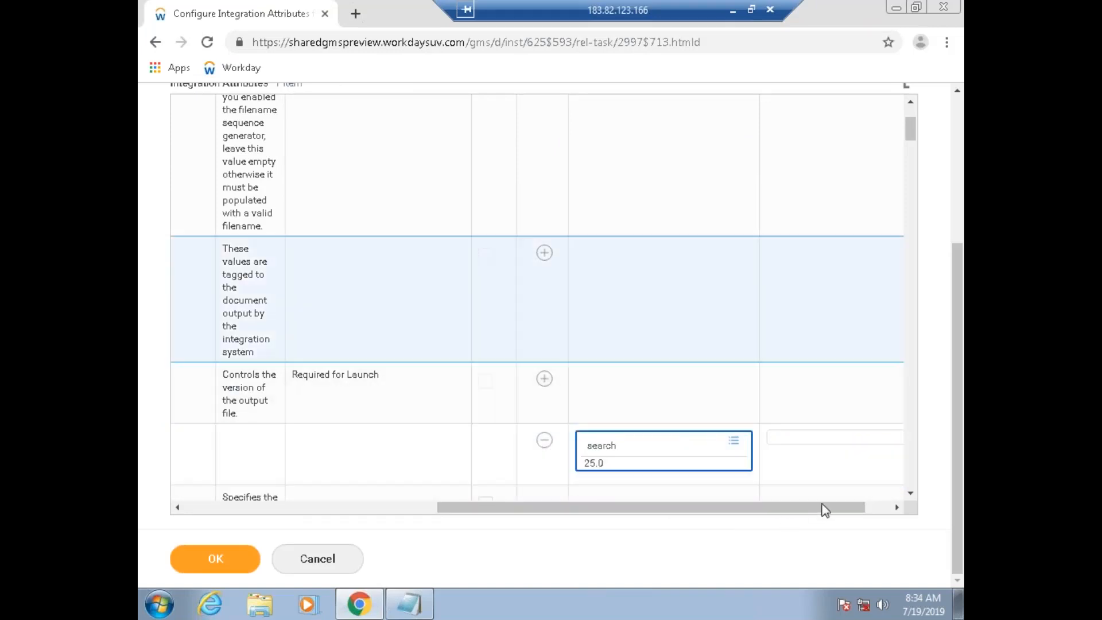
left_click(242, 568)
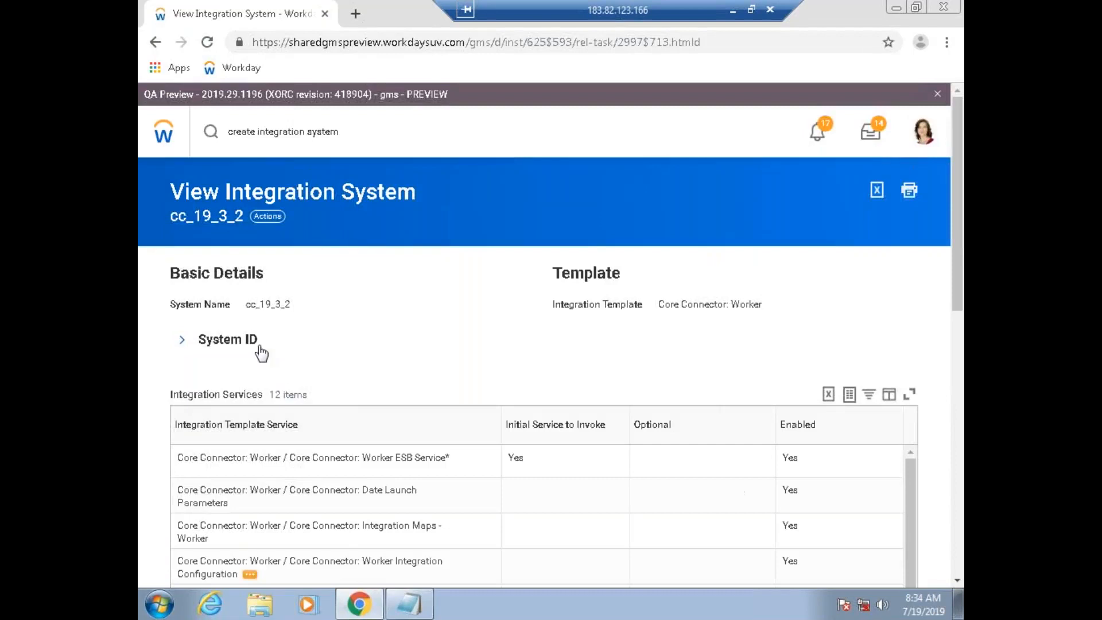
Step: Open the integration field attributes configuration of cc_19_3_2 and look over the Worker Personal Data Section Fields
left_click(266, 221)
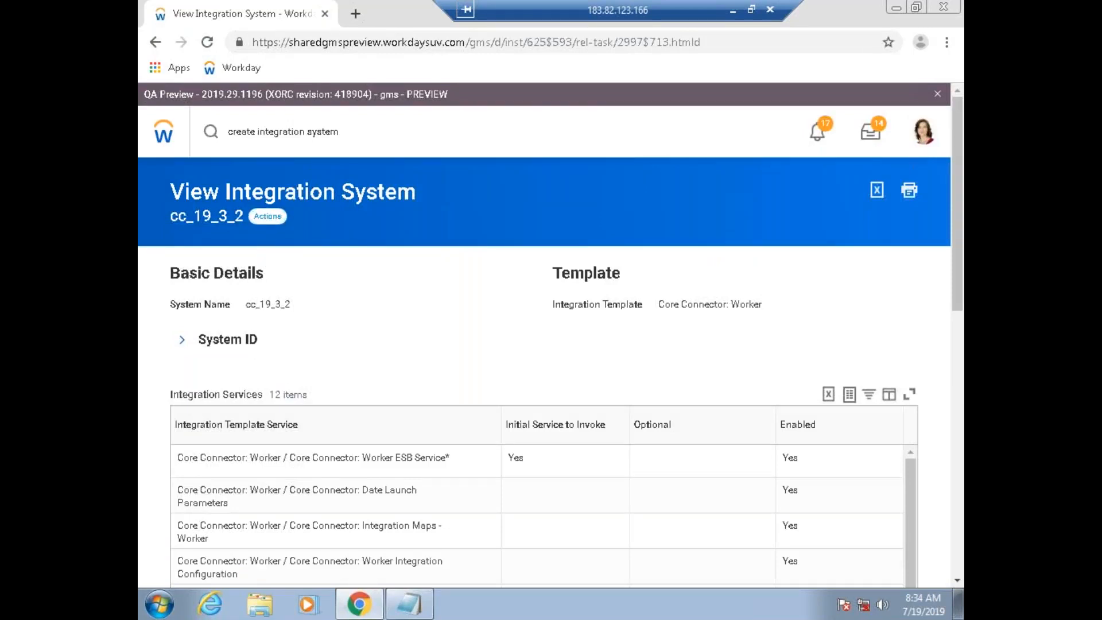
mouse_move(274, 297)
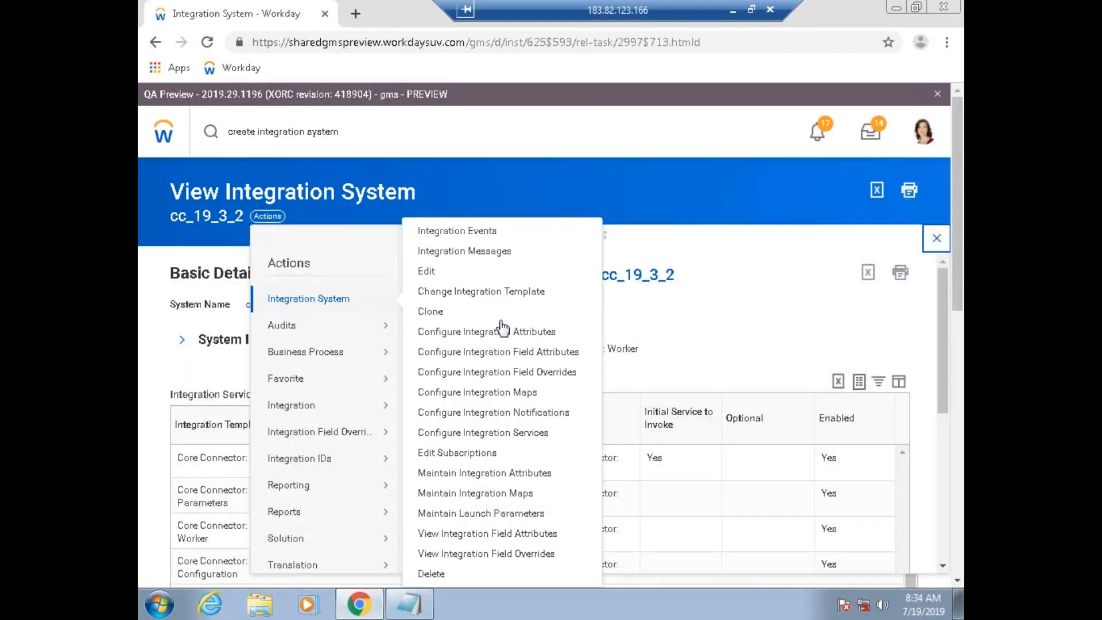
left_click(523, 353)
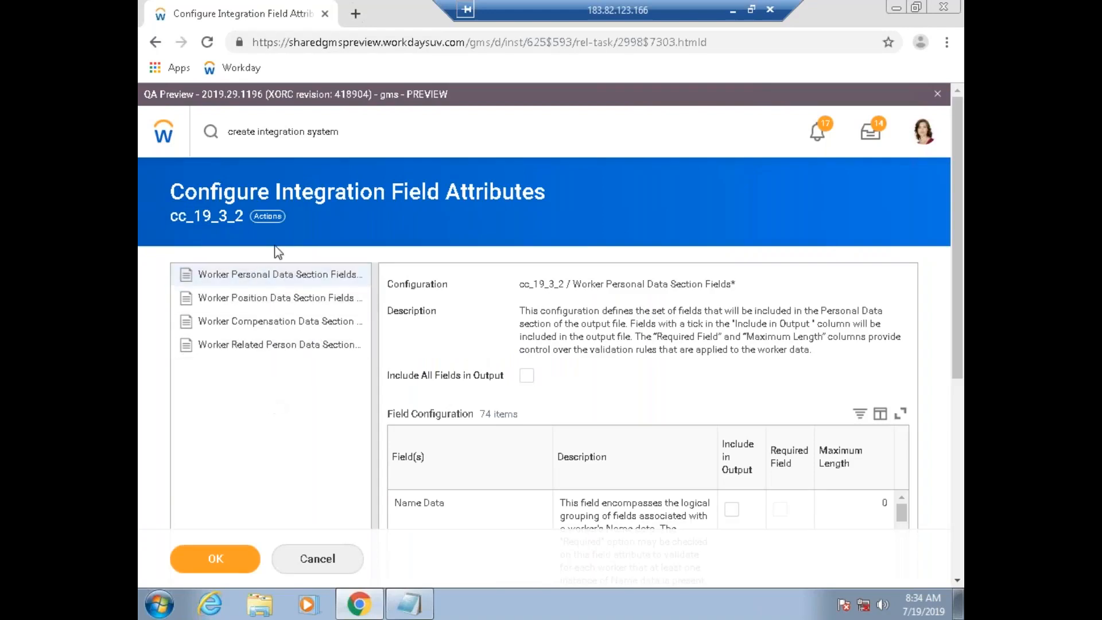
left_click_drag(171, 192, 555, 202)
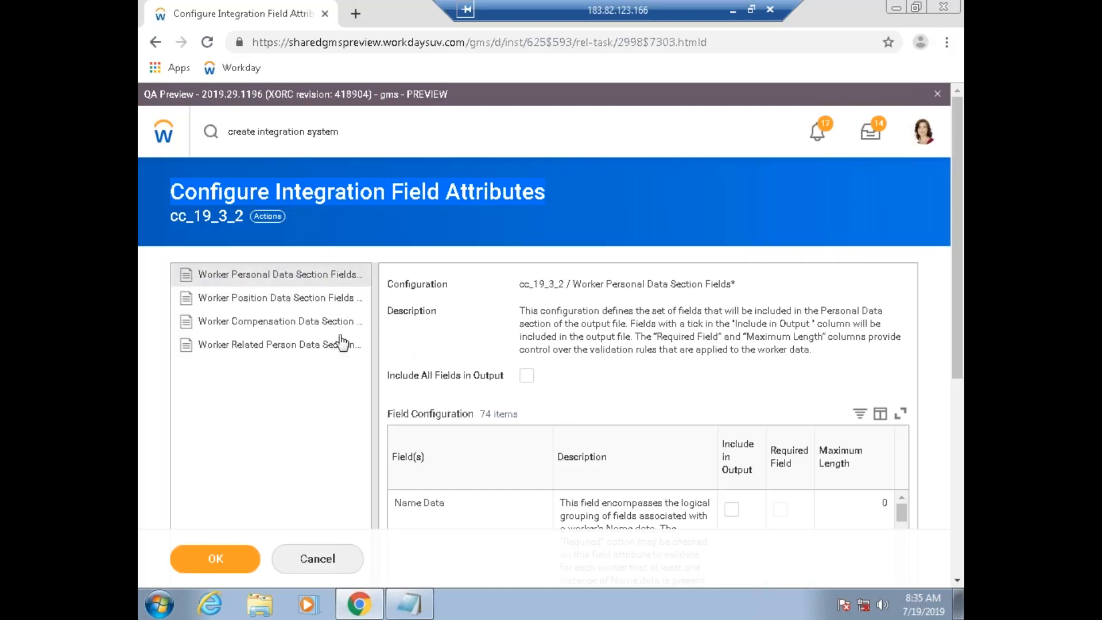
left_click_drag(959, 377, 962, 481)
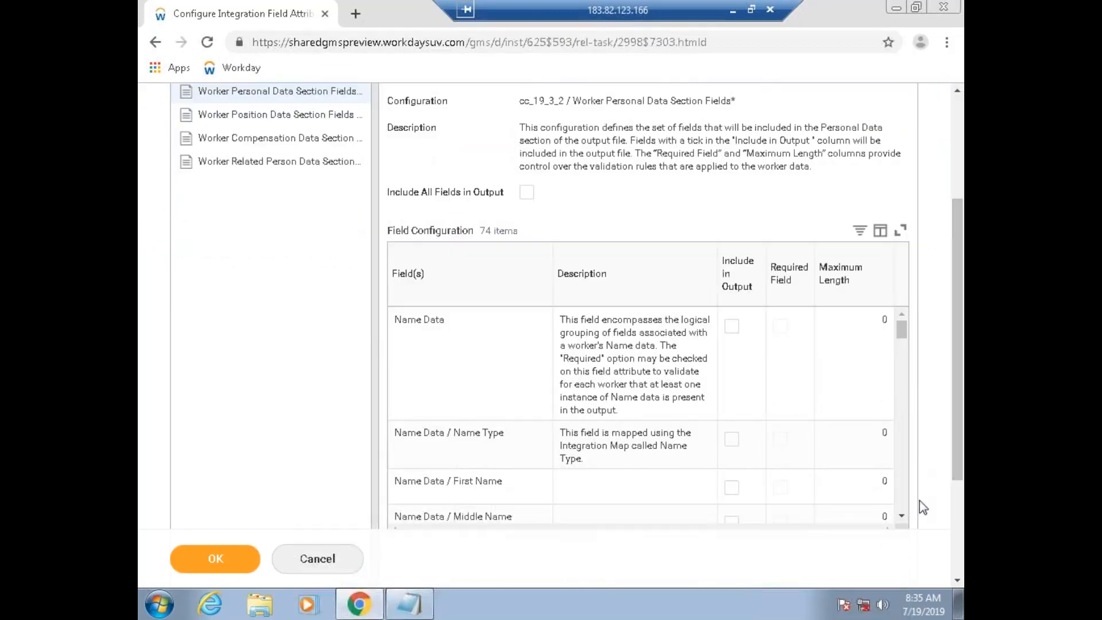
left_click(901, 516)
left_click(902, 516)
left_click(902, 516)
left_click(902, 516)
left_click(902, 515)
left_click(902, 516)
left_click(902, 516)
left_click(901, 516)
left_click(901, 515)
left_click(902, 516)
left_click_drag(901, 377, 894, 323)
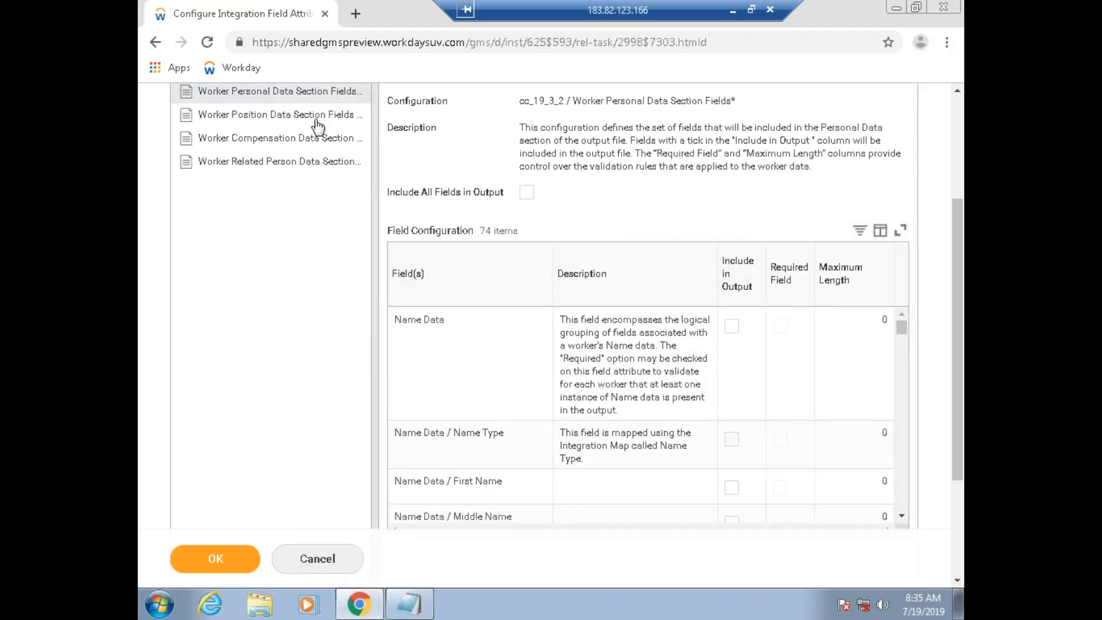
Step: Include Name Data / First Name in the output, mark it as a required field, and edit its maximum length
left_click(903, 521)
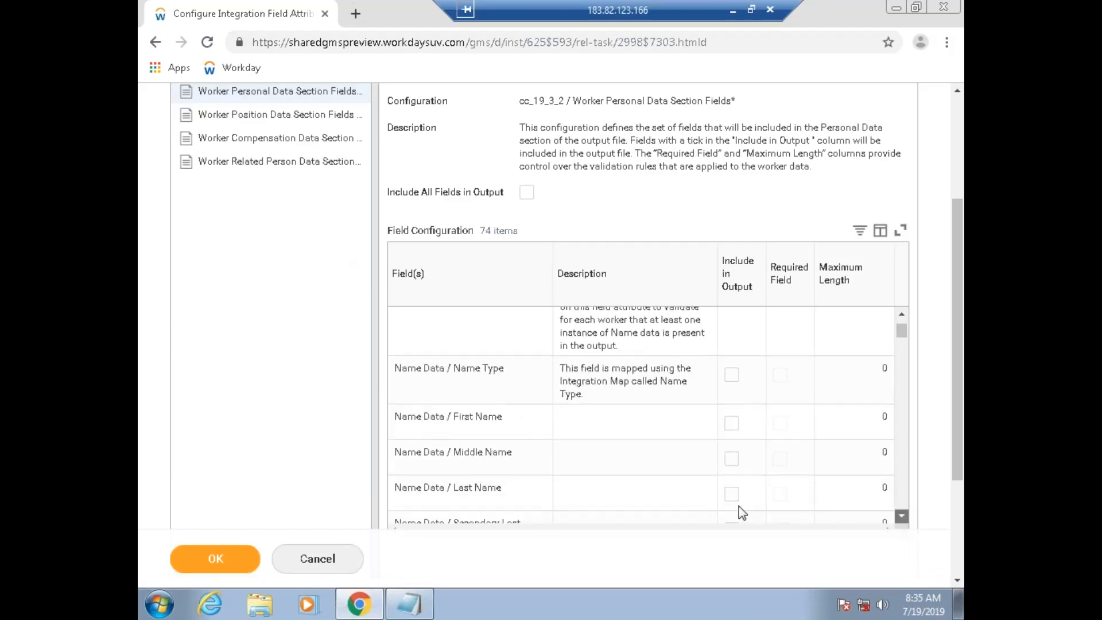
left_click(732, 422)
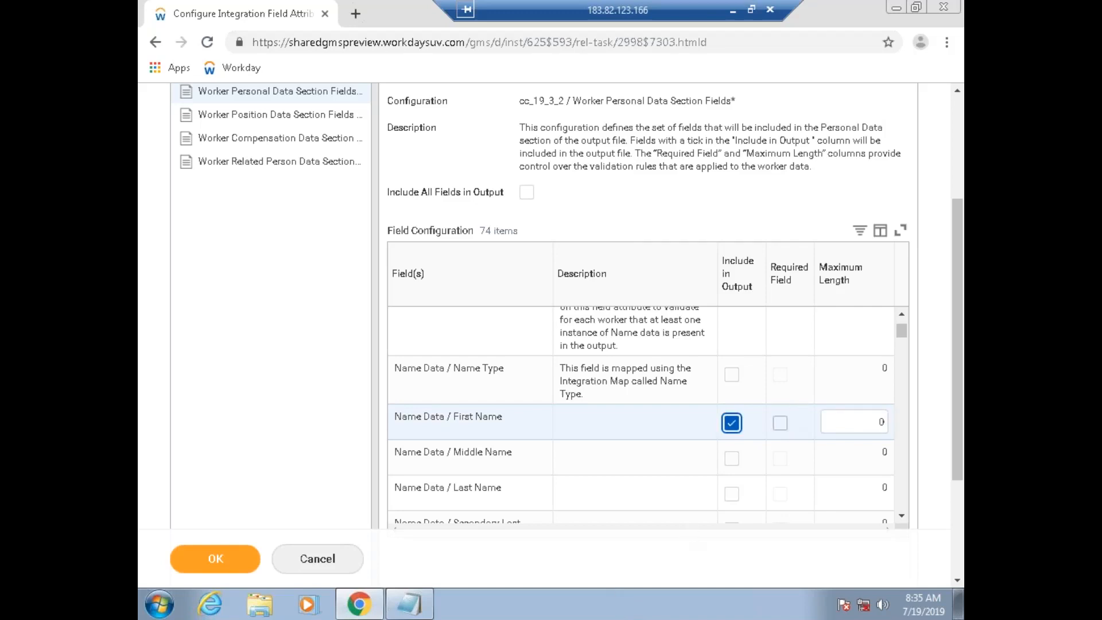
left_click(783, 431)
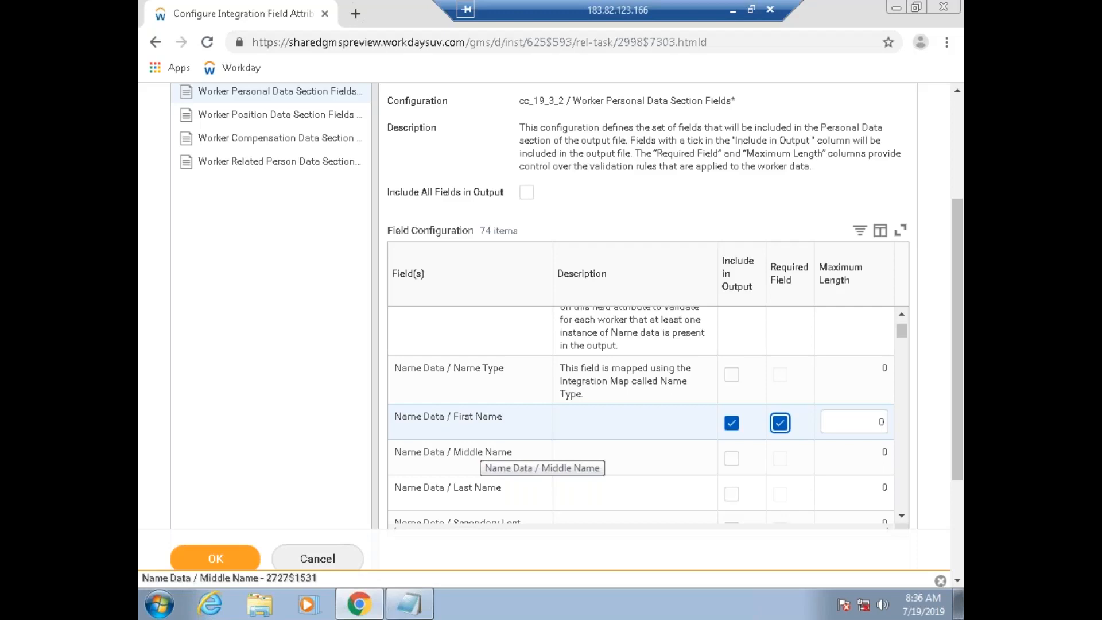
left_click(871, 424)
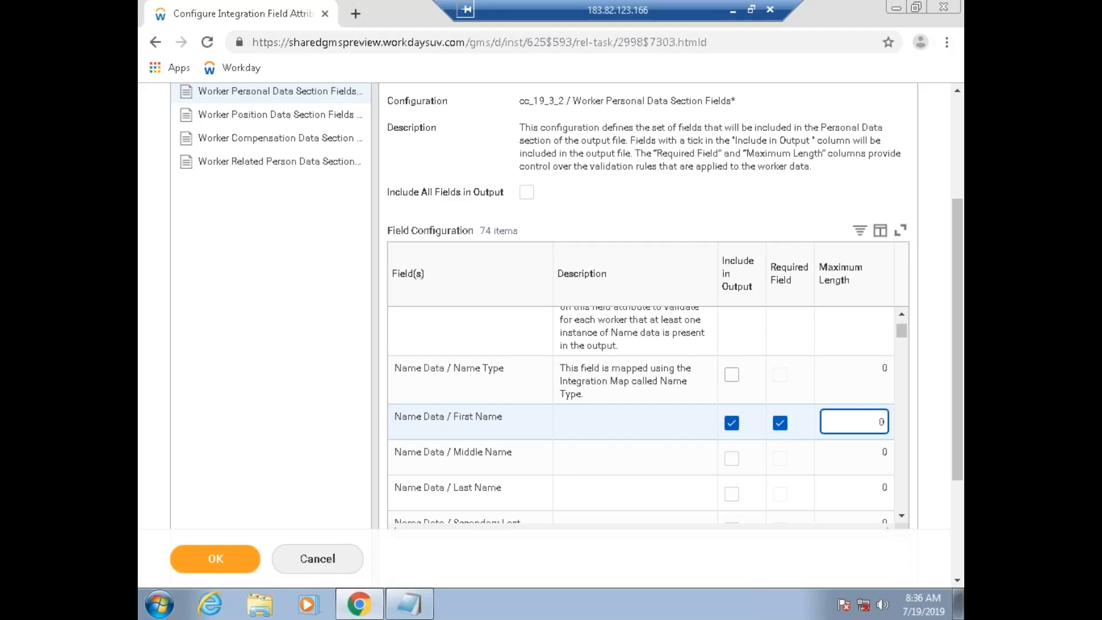
key("ctrl+a")
type("15")
key("BackSpace")
Step: Include Name Data / Last Name and Name Data / Title in the personal data output
left_click(732, 493)
scroll(903, 524, "down", 4)
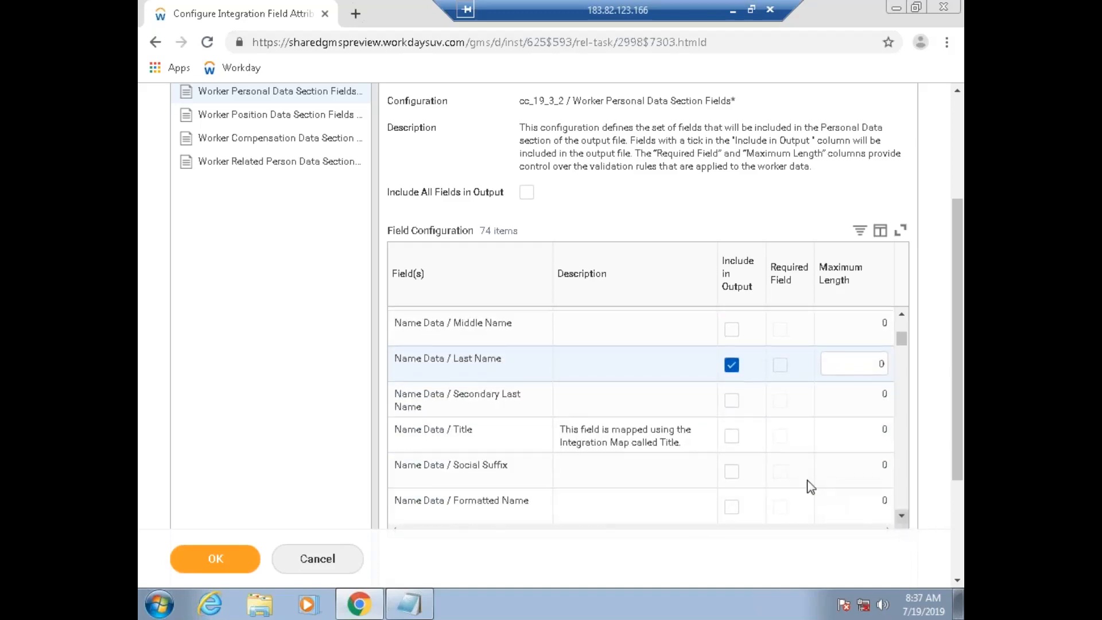
left_click(740, 439)
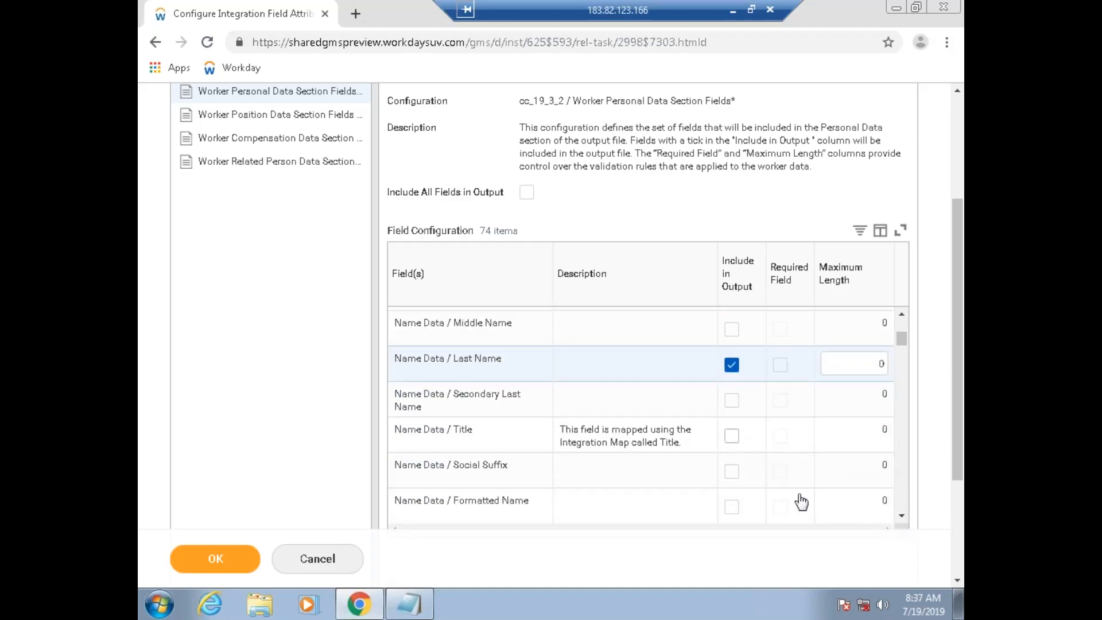
Step: Include the Gender, Birth Date and Country of Birth fields in the personal data output
left_click(903, 518)
left_click(902, 519)
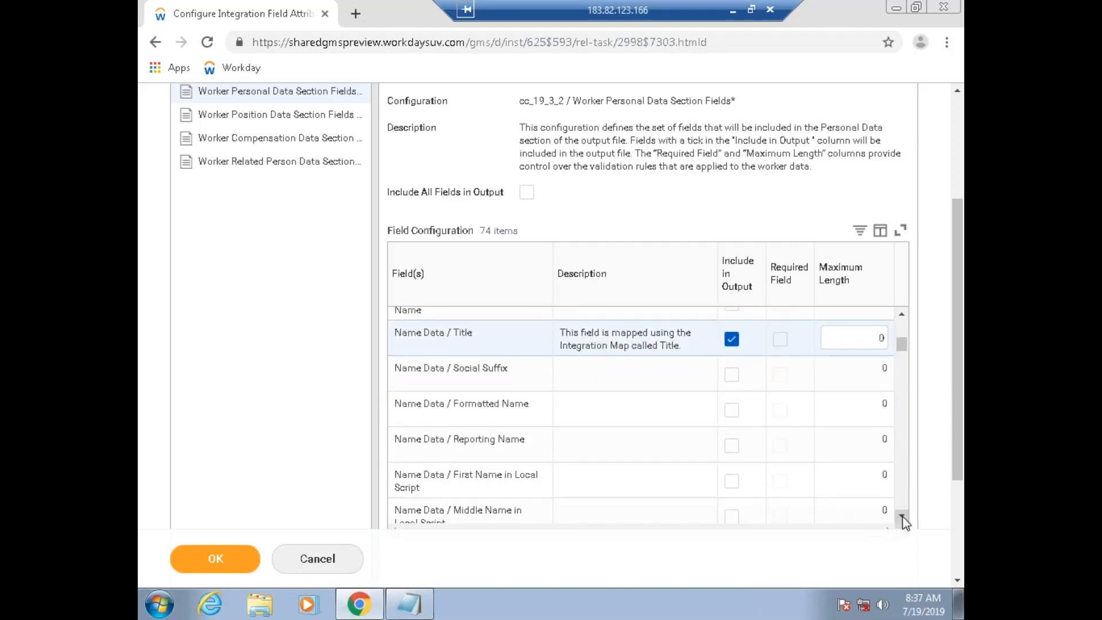
left_click(902, 520)
left_click(902, 520)
left_click(903, 519)
left_click(903, 520)
left_click(903, 520)
left_click(903, 519)
left_click(903, 520)
left_click(903, 520)
left_click(902, 520)
left_click(903, 520)
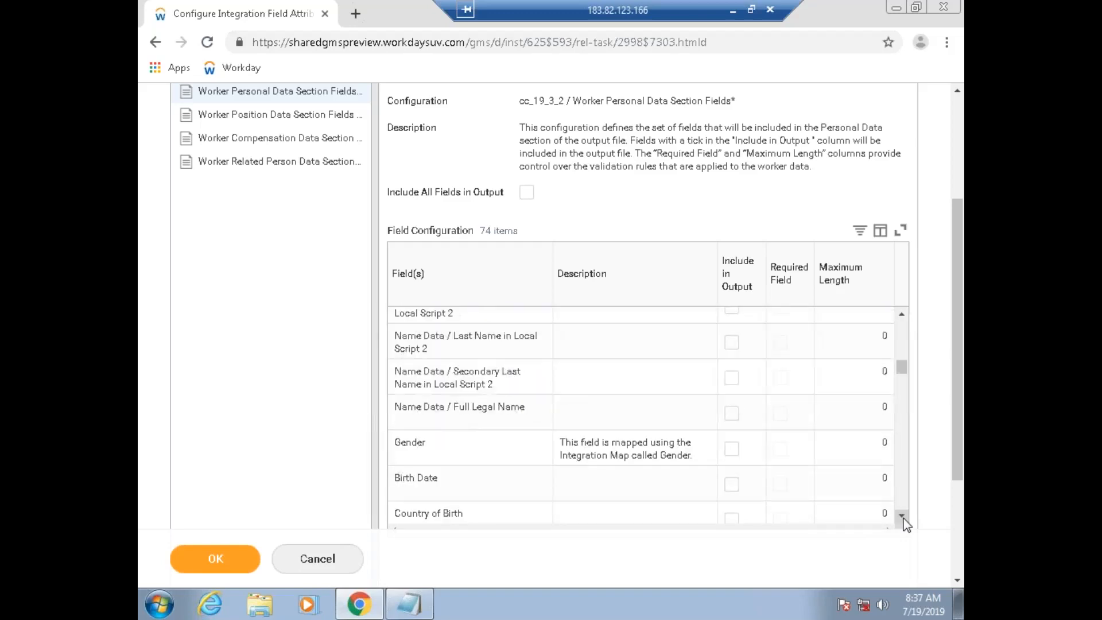
left_click(732, 454)
left_click(734, 487)
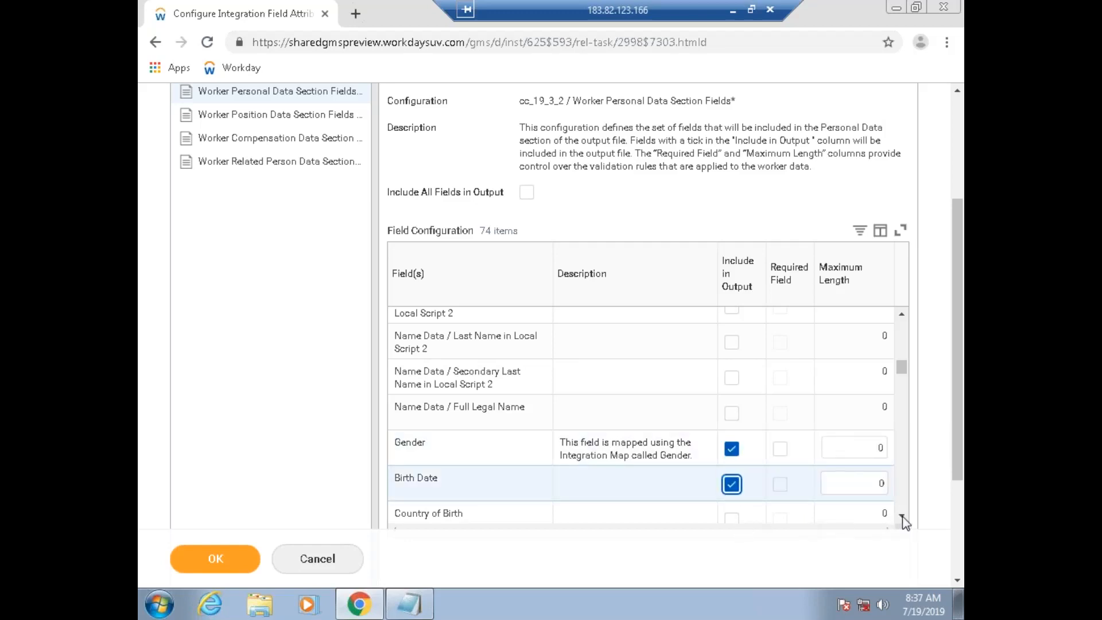
scroll(905, 523, "down", 1)
left_click(730, 456)
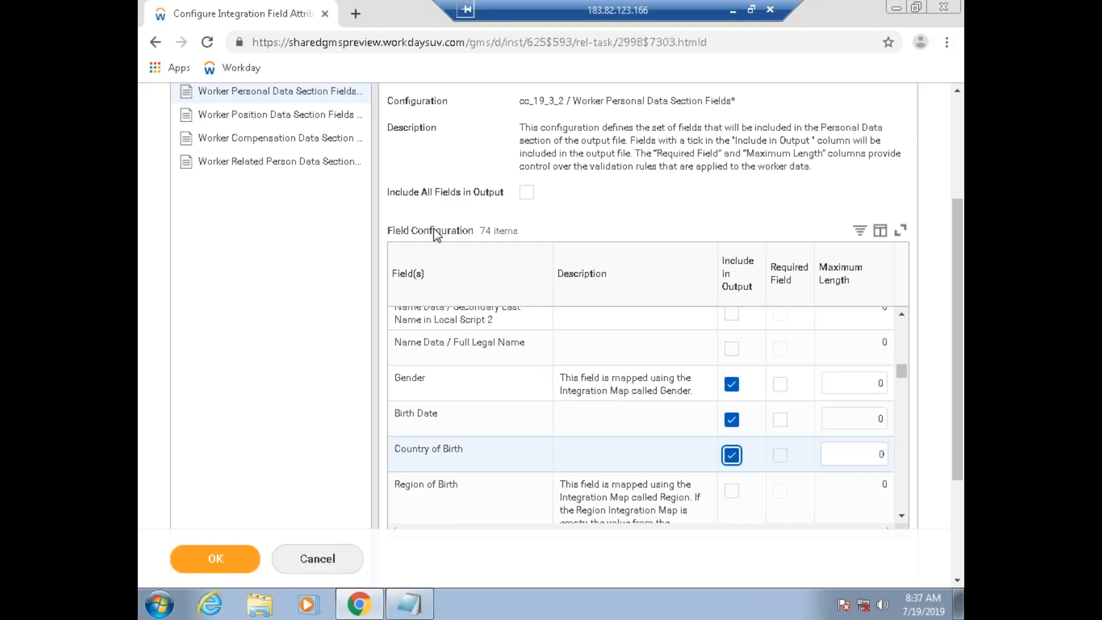
Step: In the Worker Position Data Section Fields, include Effective Date, Primary Position, Position Title and Business Title in the output
left_click(267, 117)
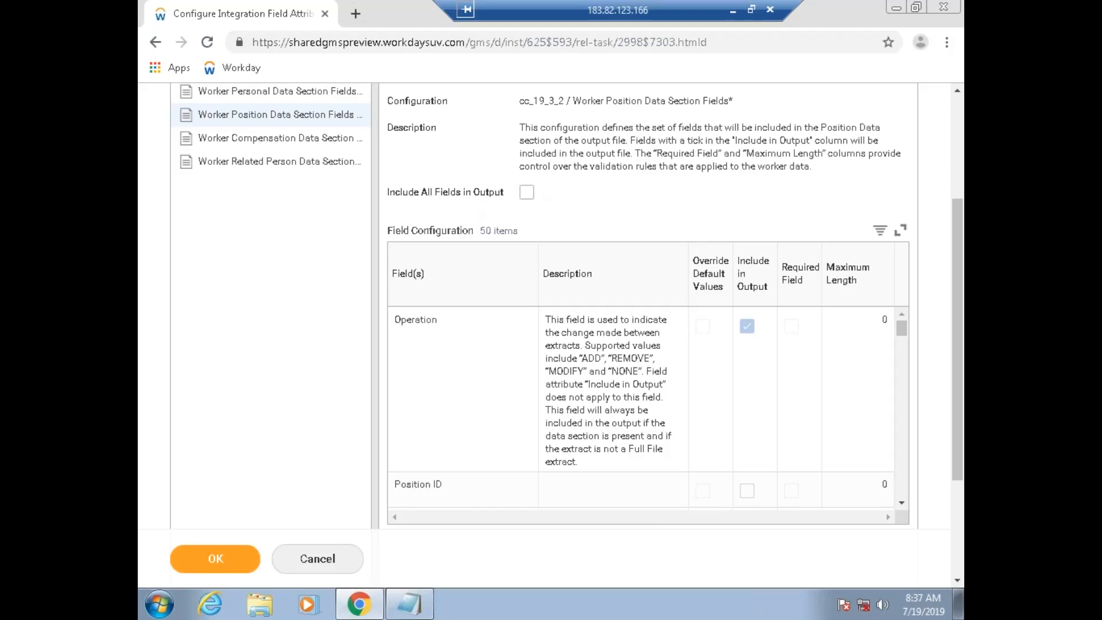
left_click(526, 193)
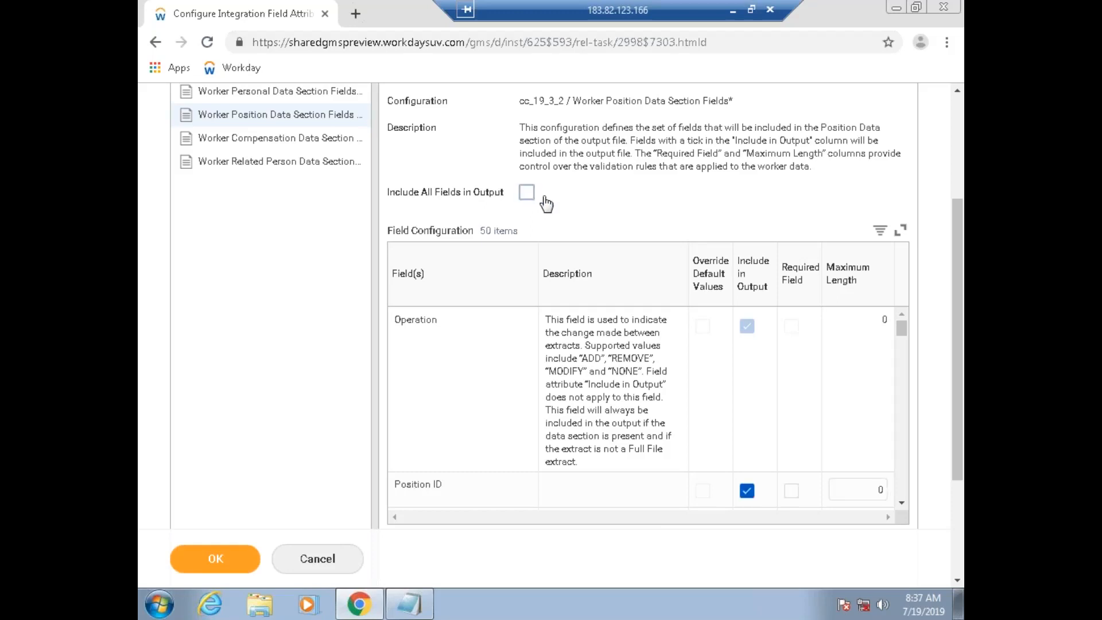
left_click(903, 504)
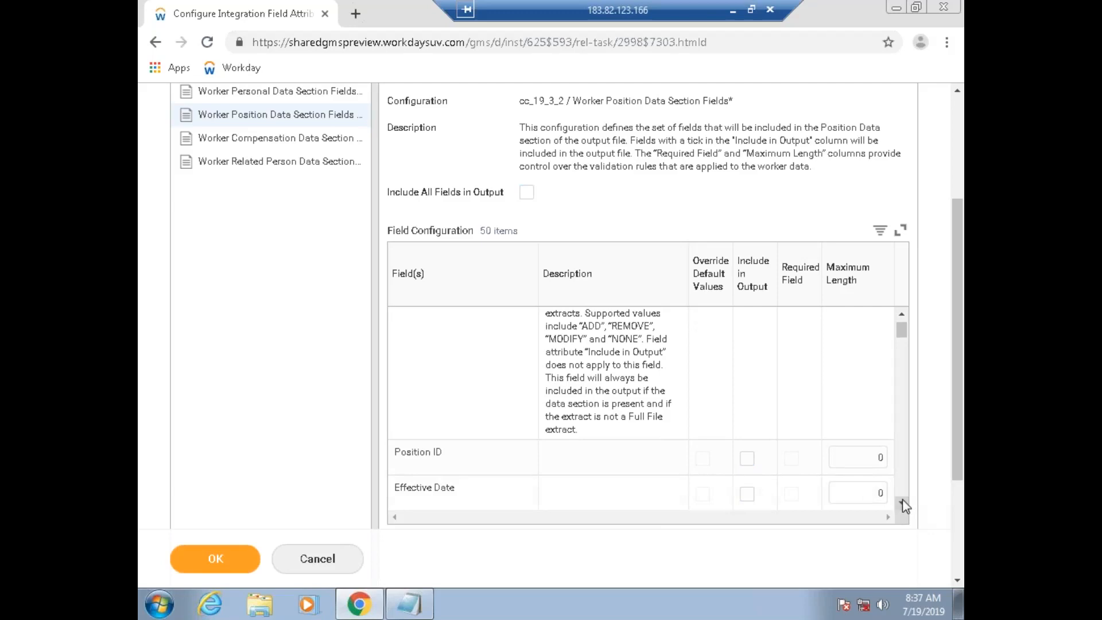
double_click(903, 503)
left_click(903, 504)
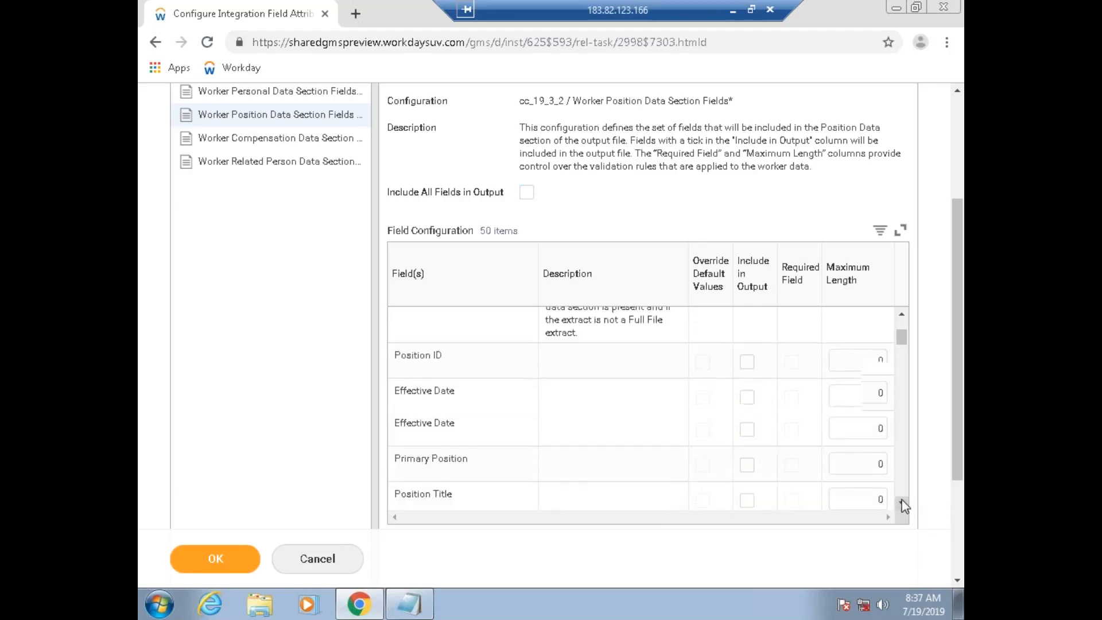
left_click(747, 396)
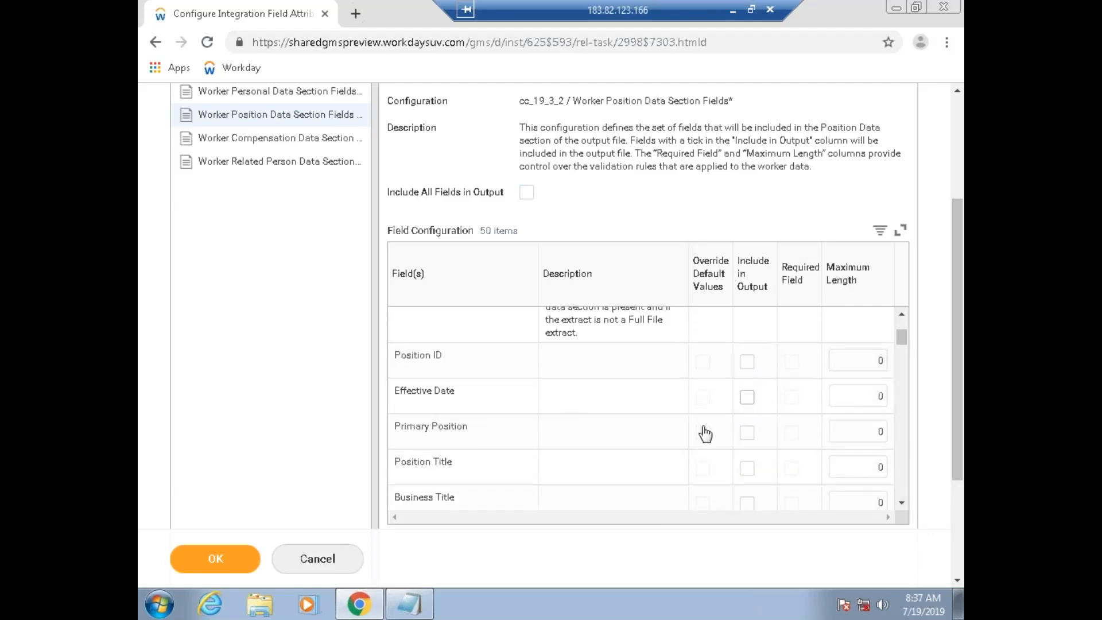
left_click(746, 432)
left_click(747, 471)
left_click(747, 504)
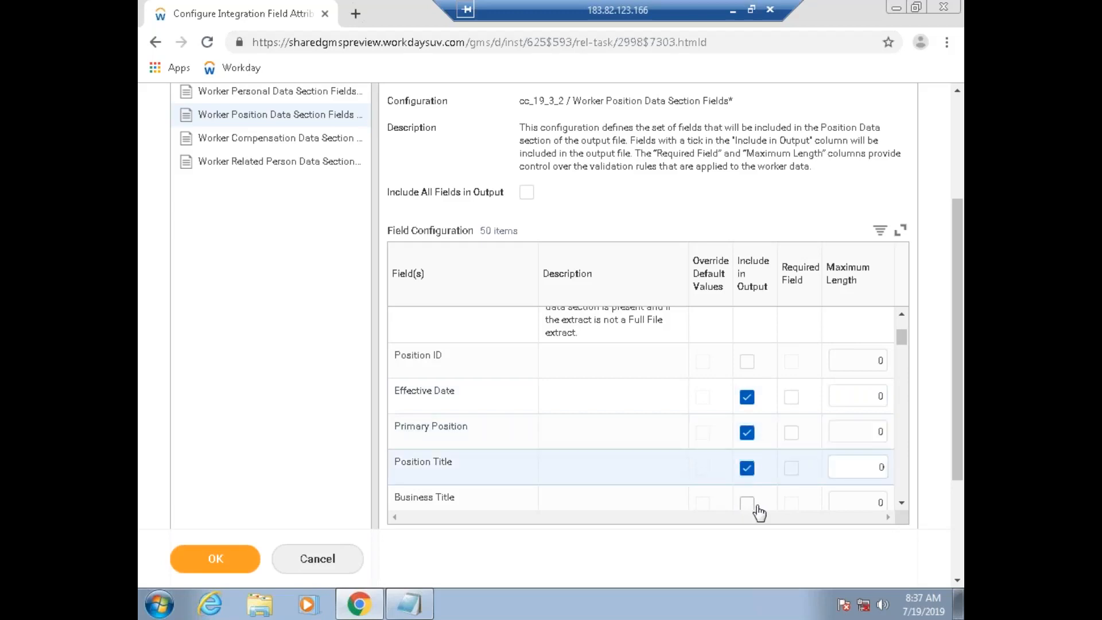
Step: In the Worker Compensation Data Section Fields, include Compensation Change Reason in the output
left_click(275, 138)
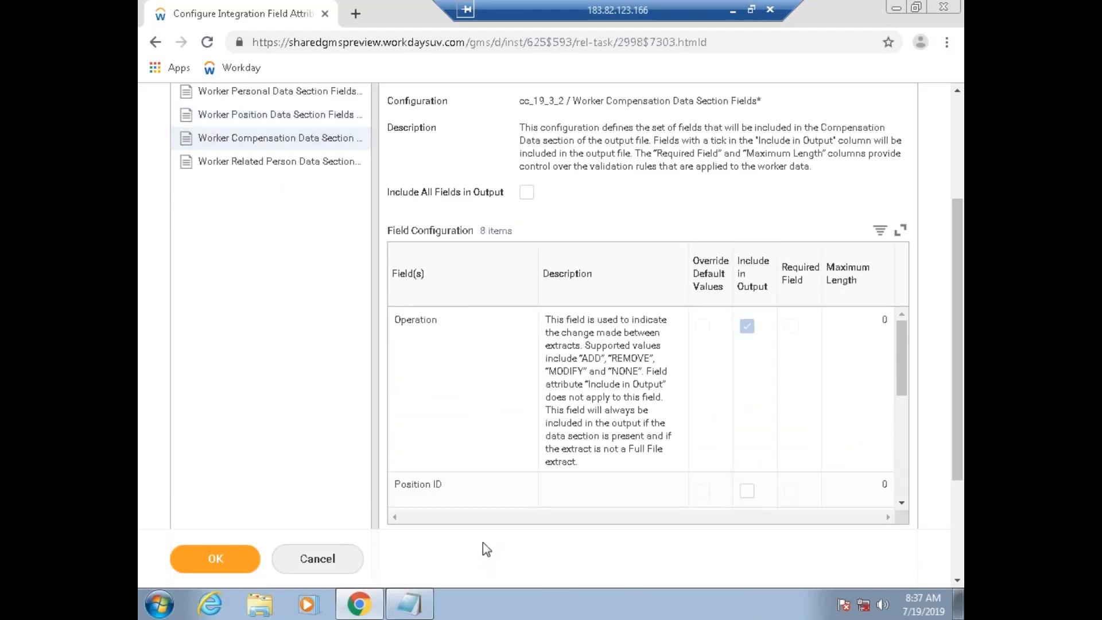
left_click(902, 504)
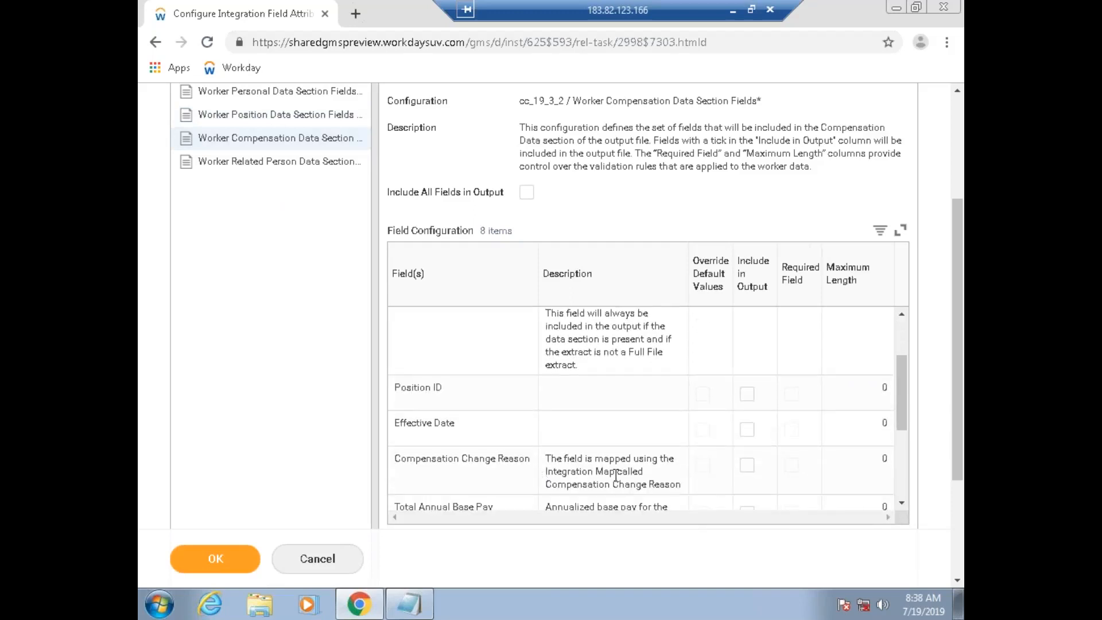
left_click(746, 465)
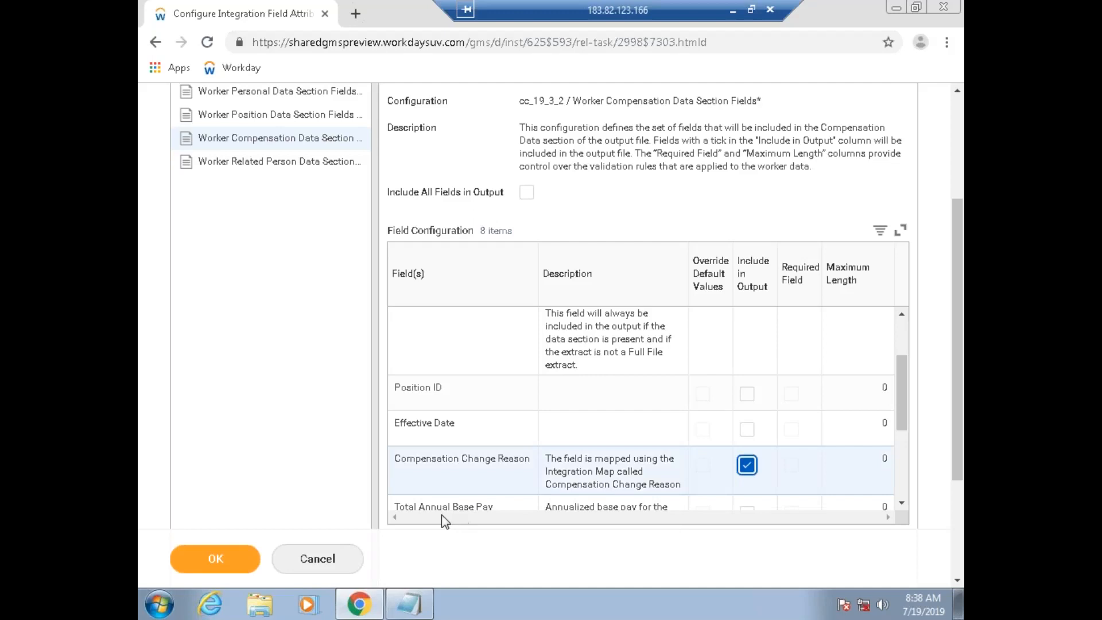
Step: Include Total Annual Base Pay in the worker compensation data output
left_click(745, 507)
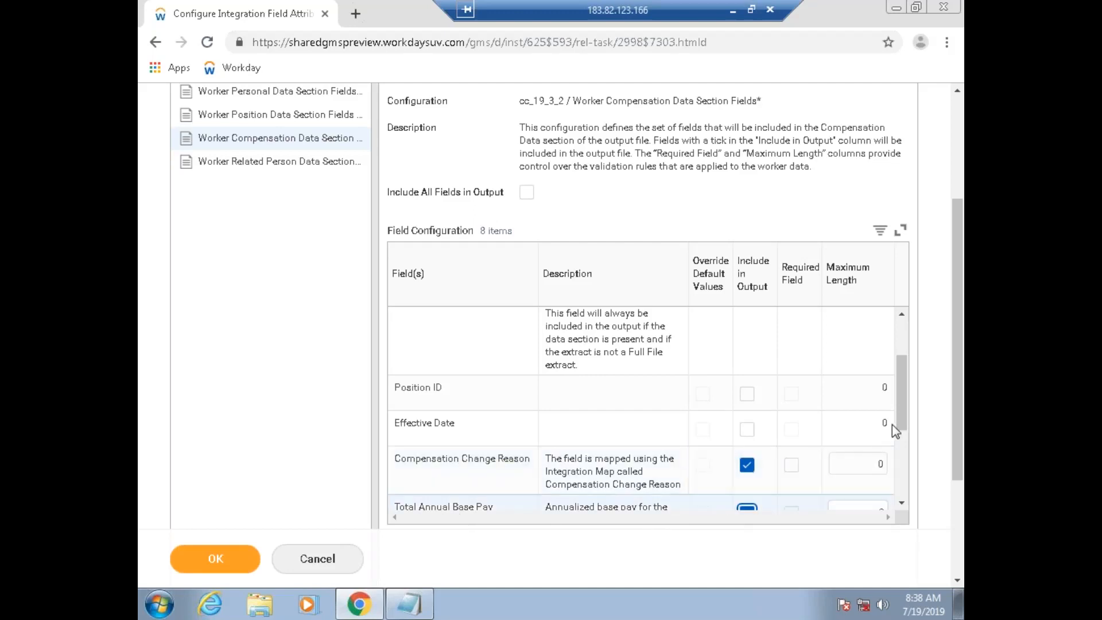
left_click(903, 454)
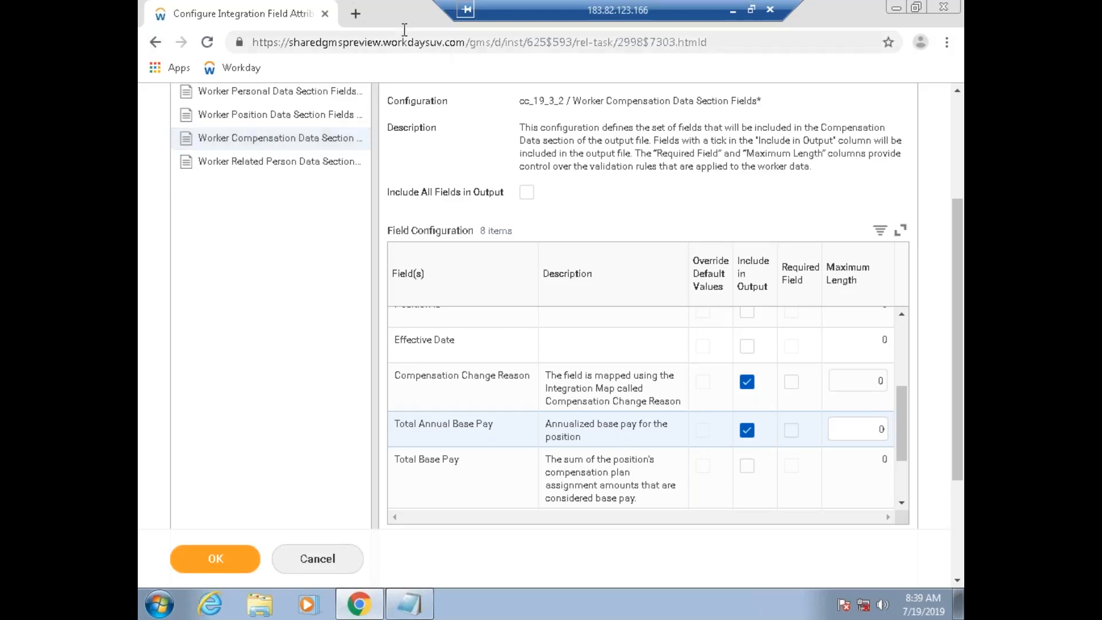
left_click(387, 29)
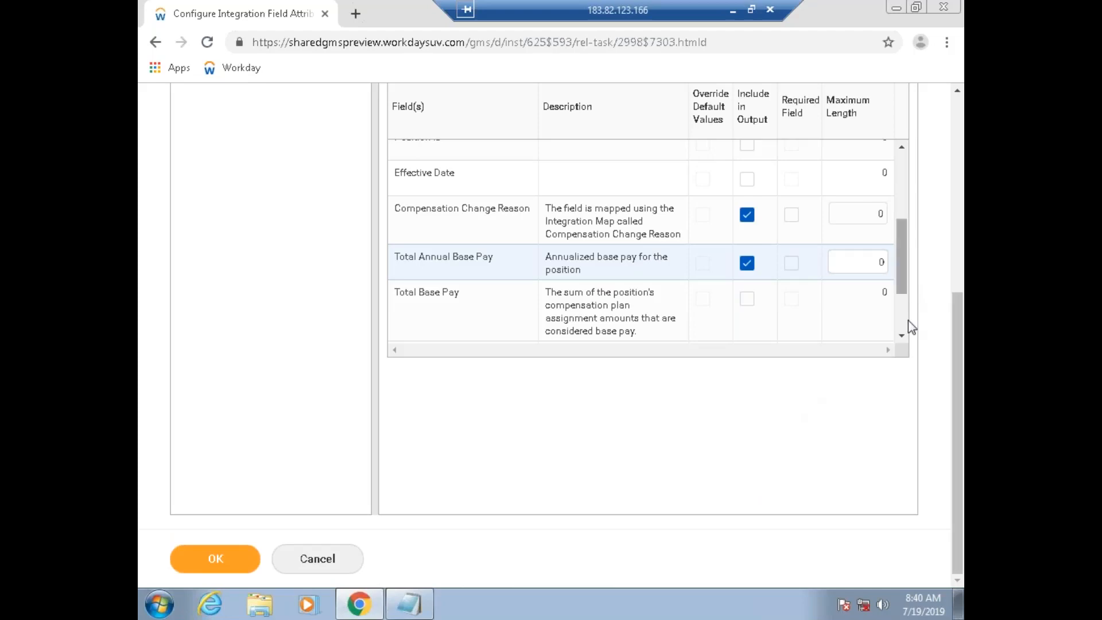
scroll(908, 318, "down", 3)
scroll(897, 232, "up", 8)
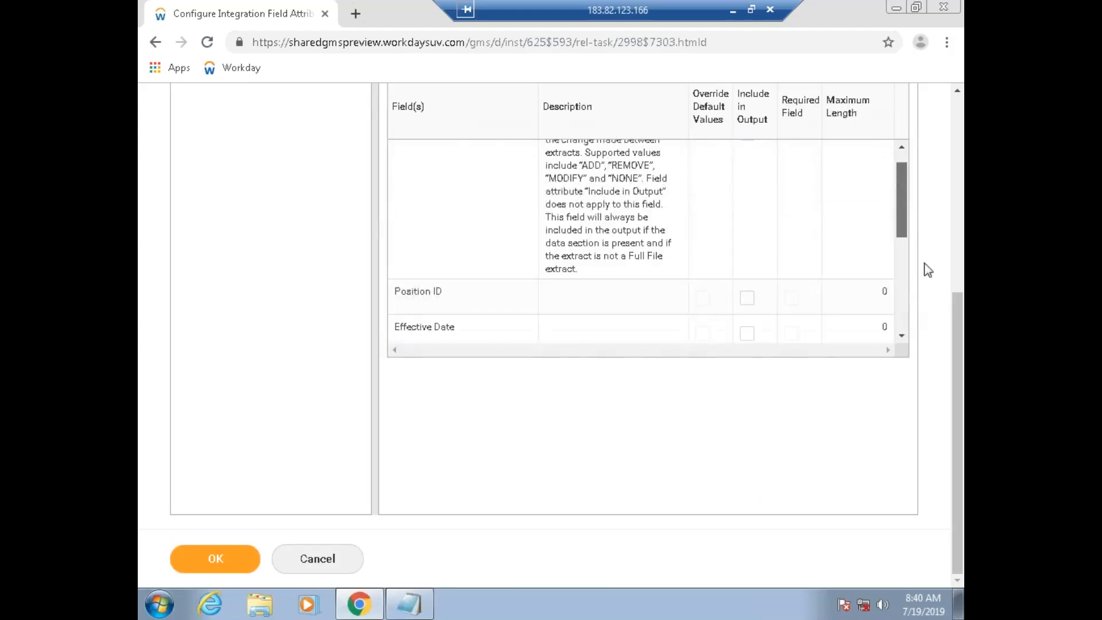
scroll(945, 179, "up", 5)
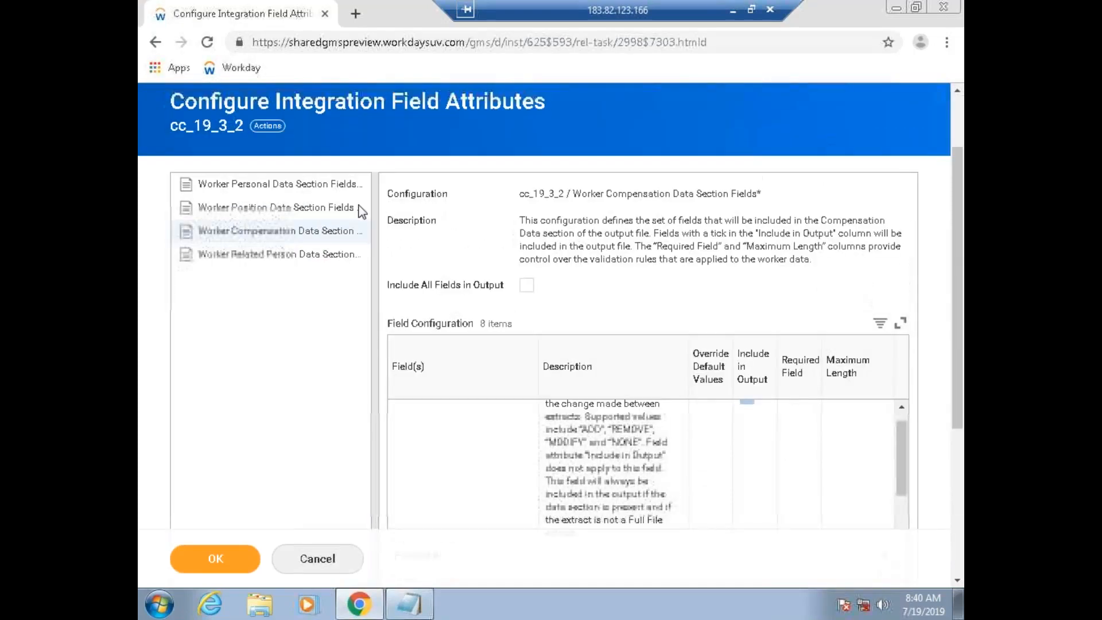
Step: In the Worker Related Person Data Section Fields, include the Relationship field in the output
left_click(303, 255)
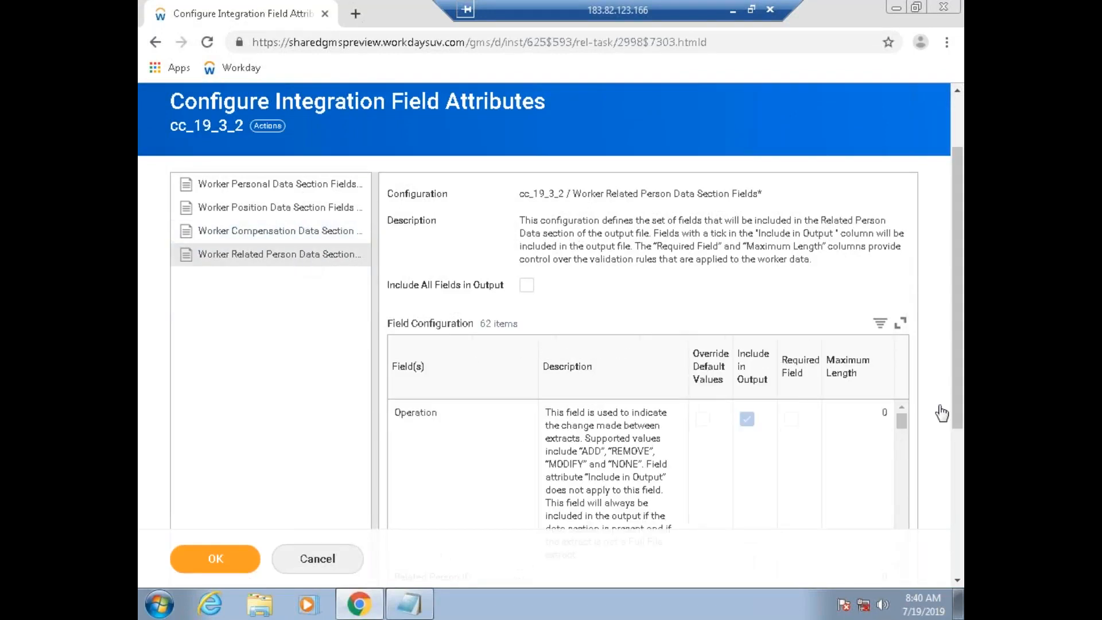
left_click_drag(956, 369, 953, 474)
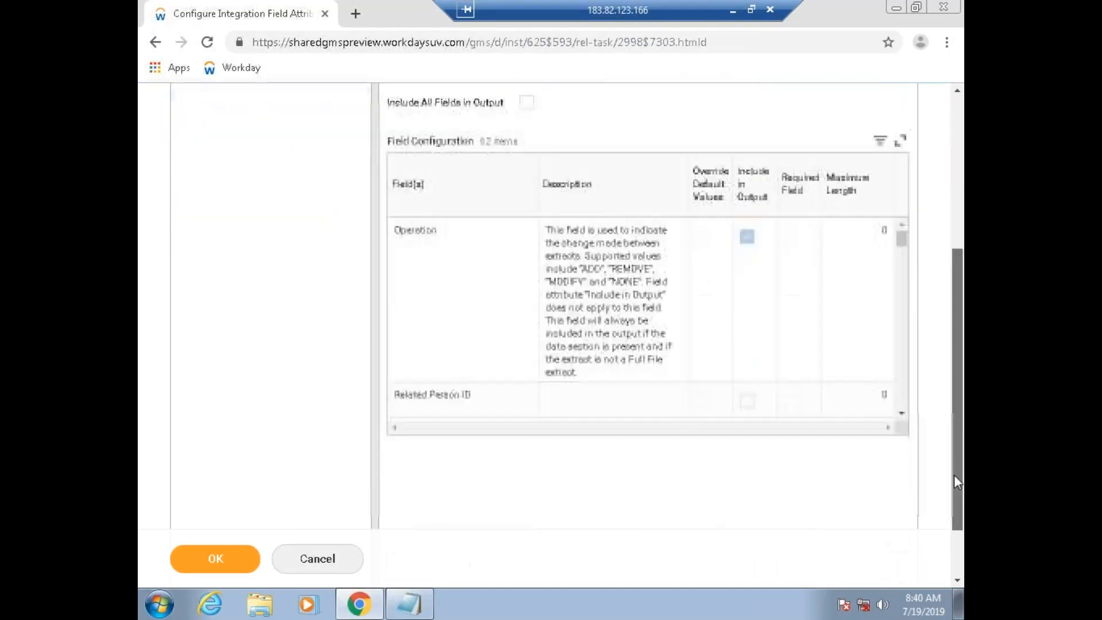
left_click(901, 390)
left_click(901, 390)
left_click(901, 390)
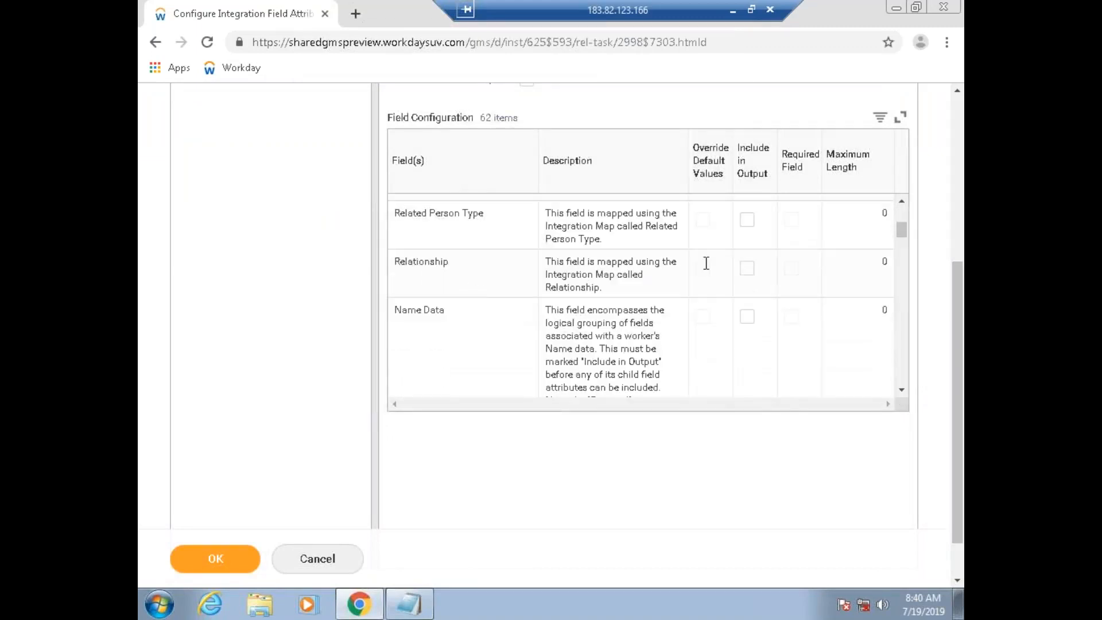
left_click(735, 269)
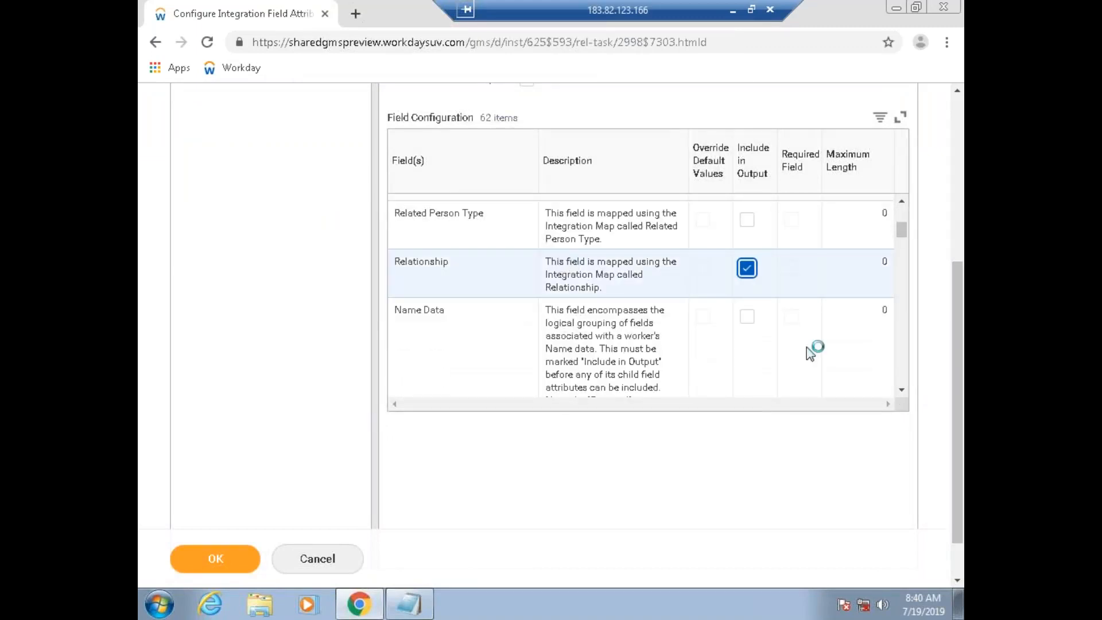
Step: Include Name Data / Middle Name, Last Name and Secondary Last Name in the related person output, and save the field attributes
left_click(901, 389)
left_click(901, 390)
left_click(902, 391)
left_click(902, 391)
left_click(902, 391)
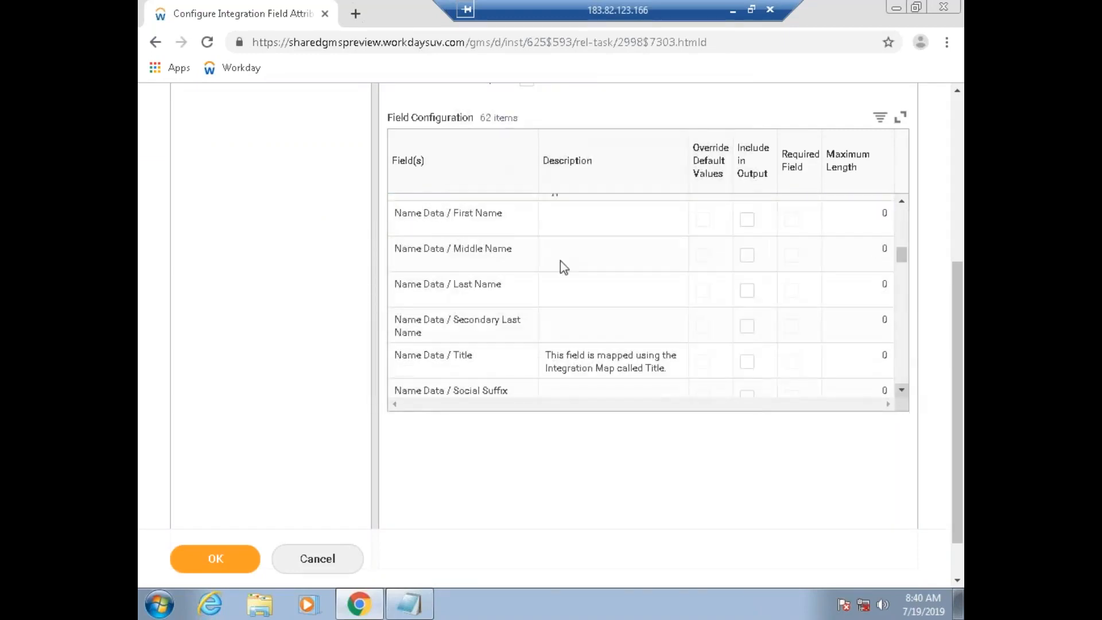
left_click(746, 255)
left_click(747, 290)
left_click(747, 326)
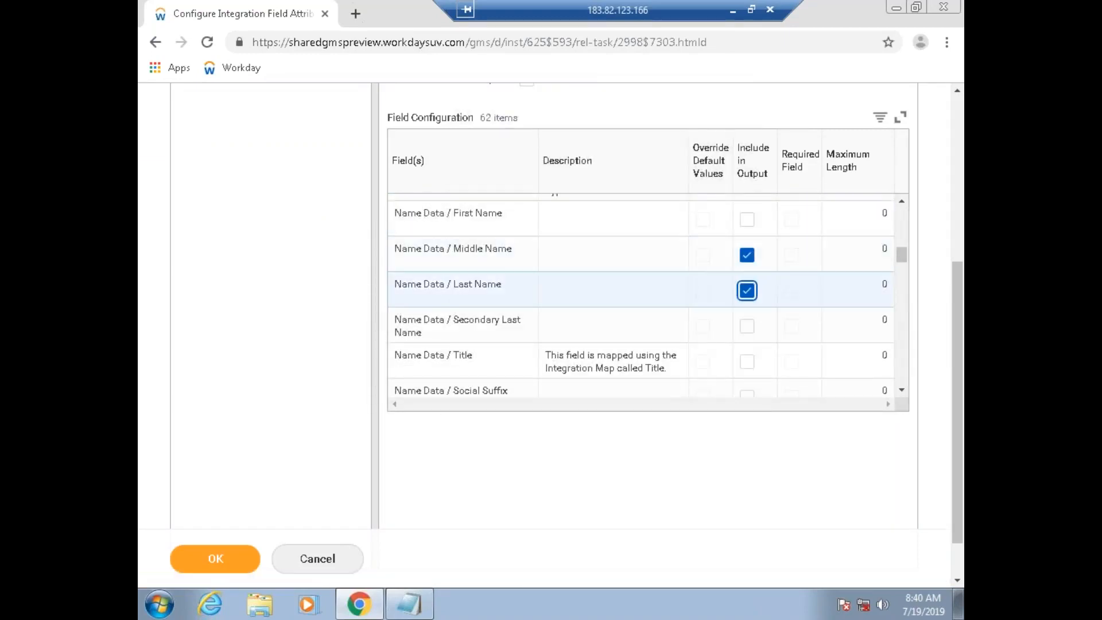
left_click(747, 326)
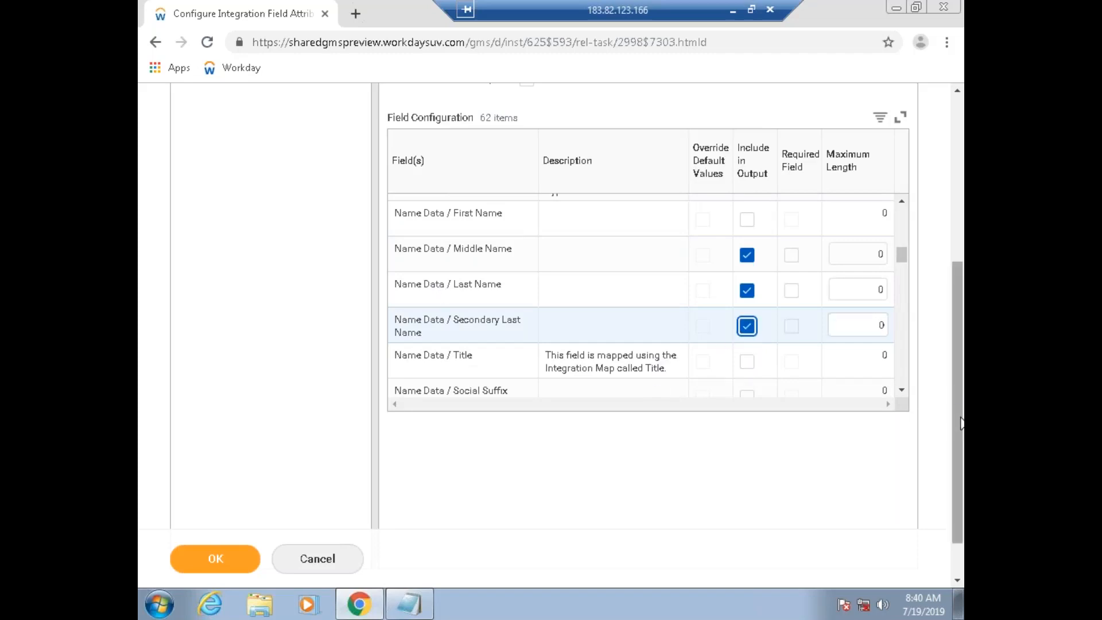
left_click_drag(952, 308, 960, 118)
left_click(216, 559)
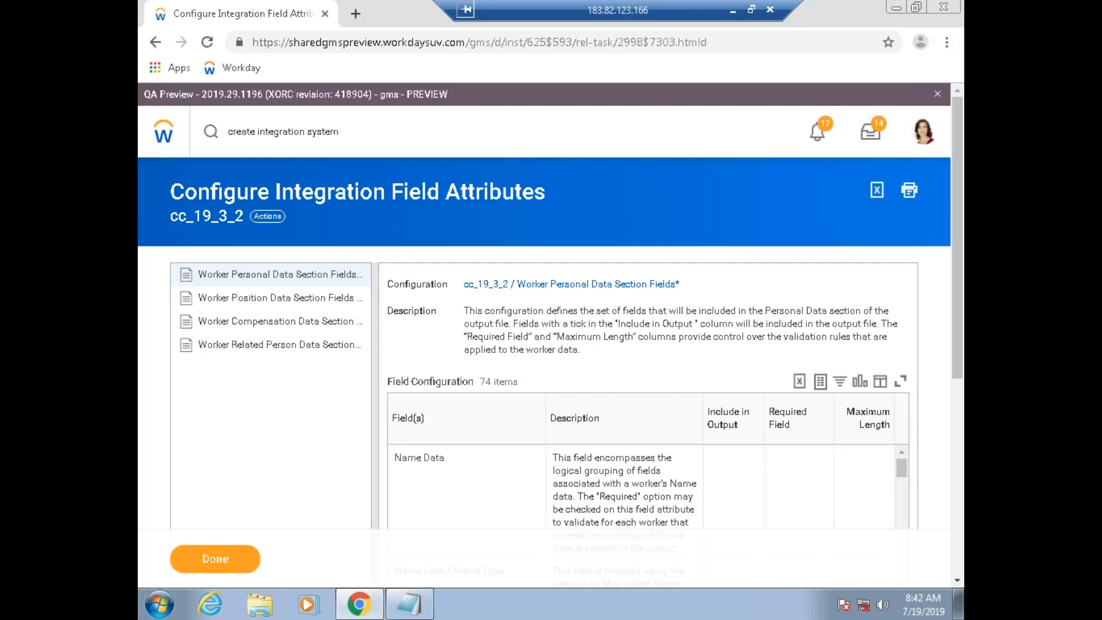
Step: Look at the related actions of integration system cc_19_3_2 and close the finished field attributes task
left_click(268, 217)
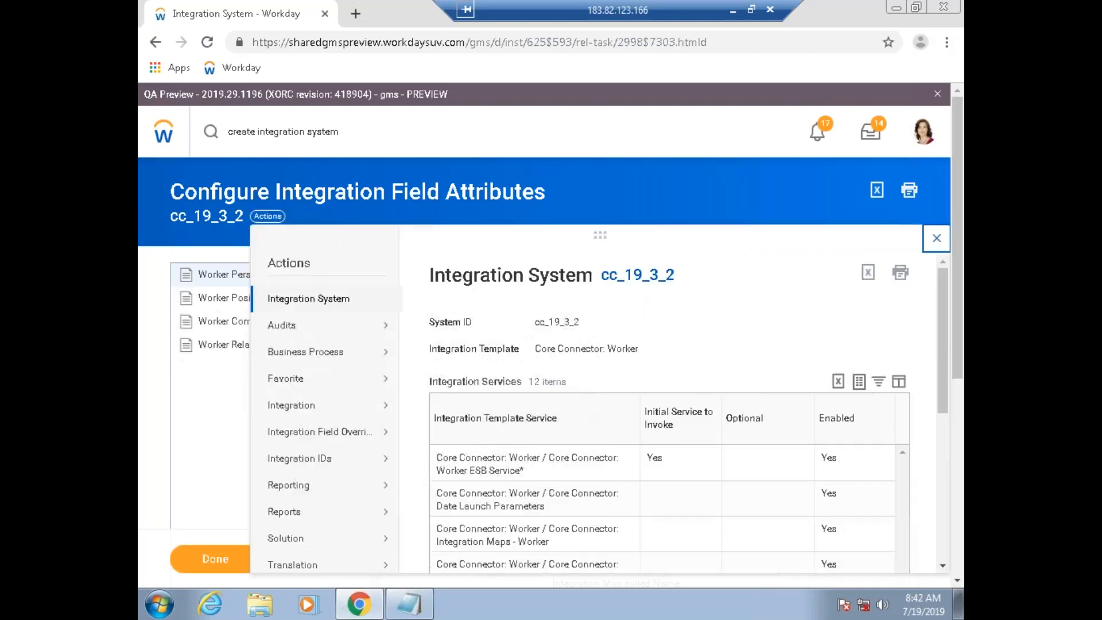
mouse_move(321, 298)
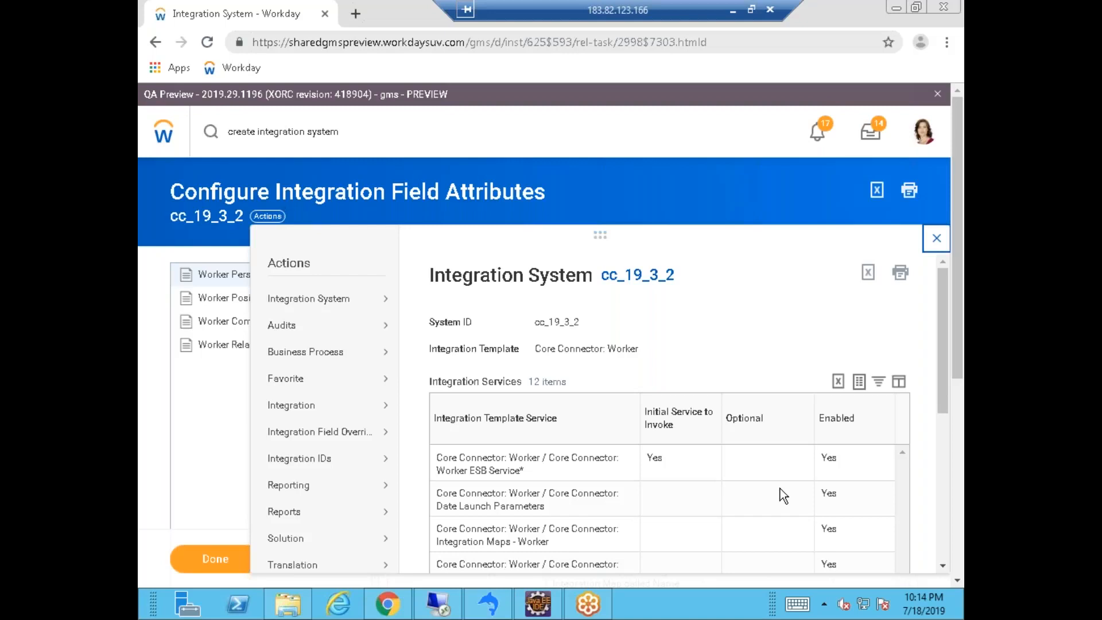
mouse_move(538, 603)
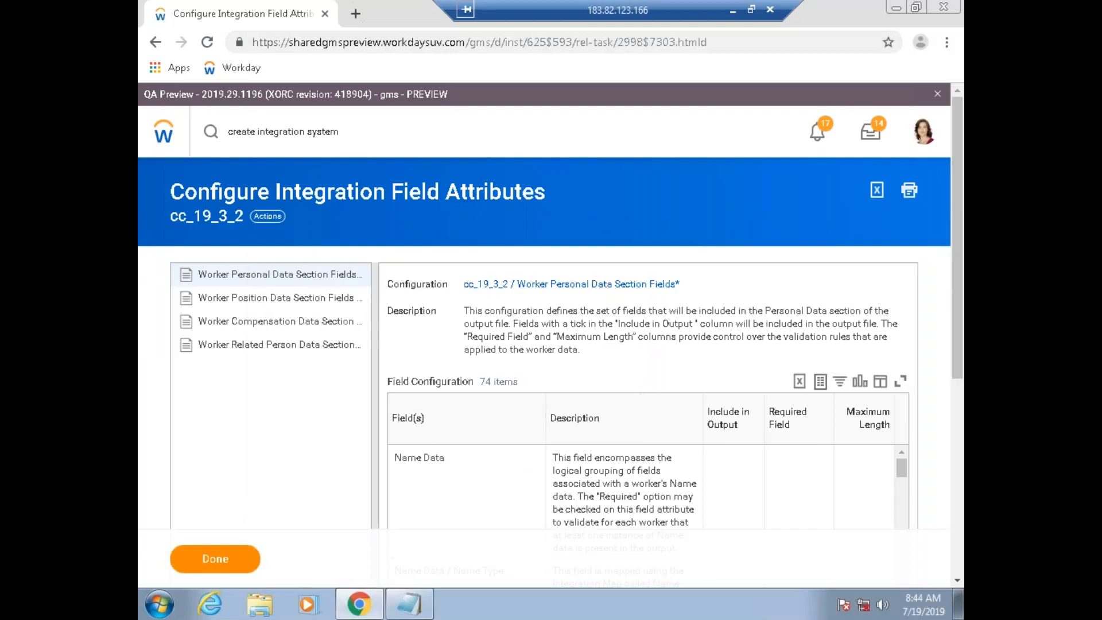
left_click(227, 567)
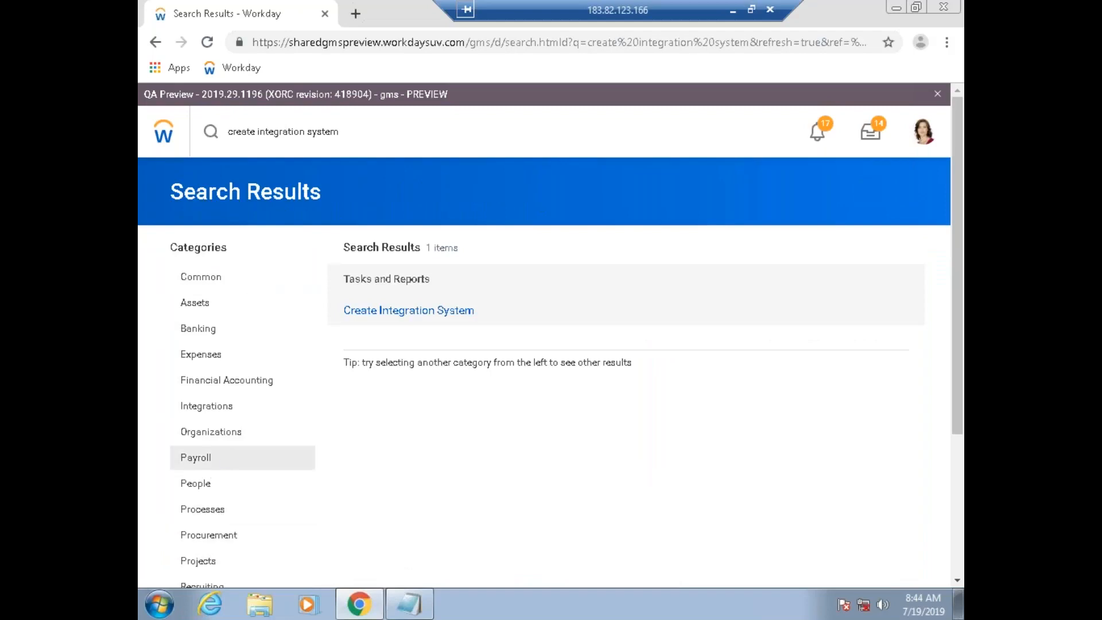
Step: Search for "create calculated field" and open the Create Calculated Field task
double_click(322, 131)
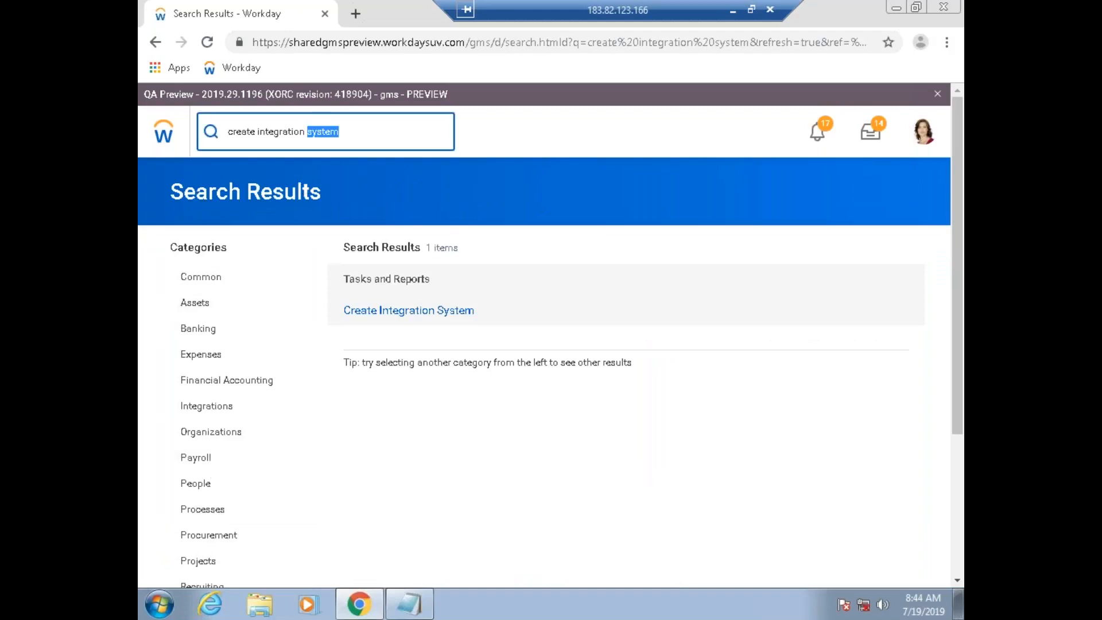
key("ctrl+a")
type("create calculated field")
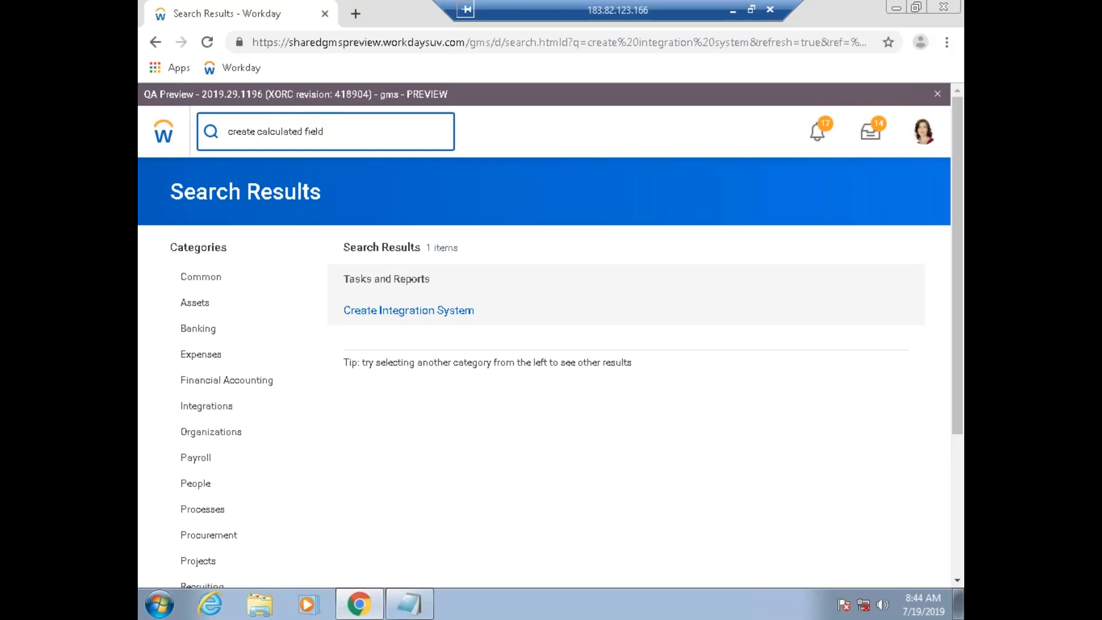
key("Return")
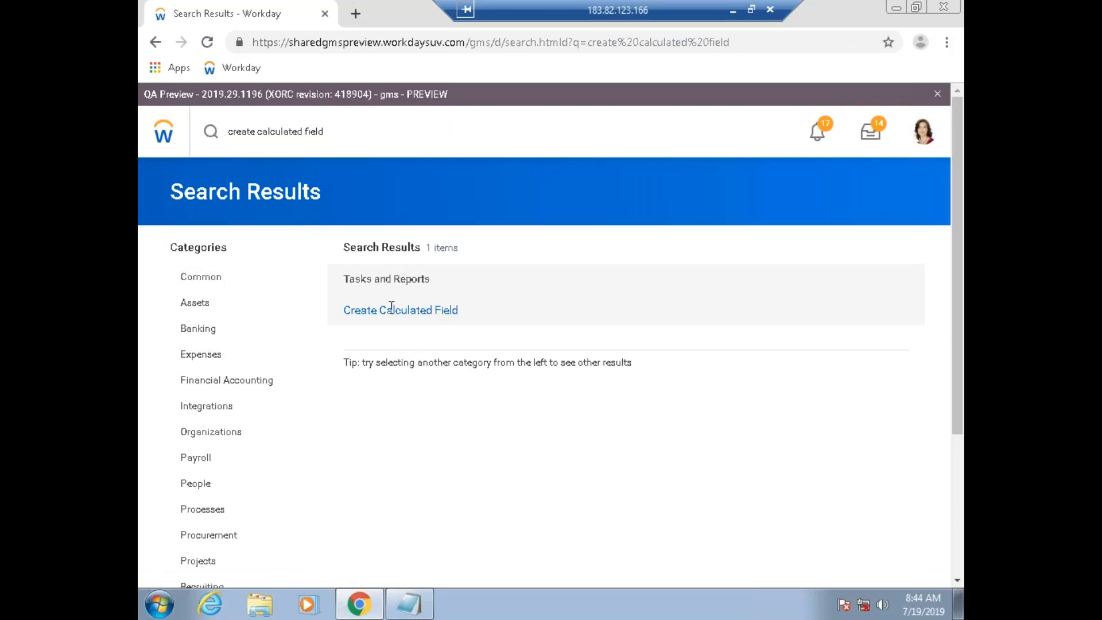
left_click(404, 313)
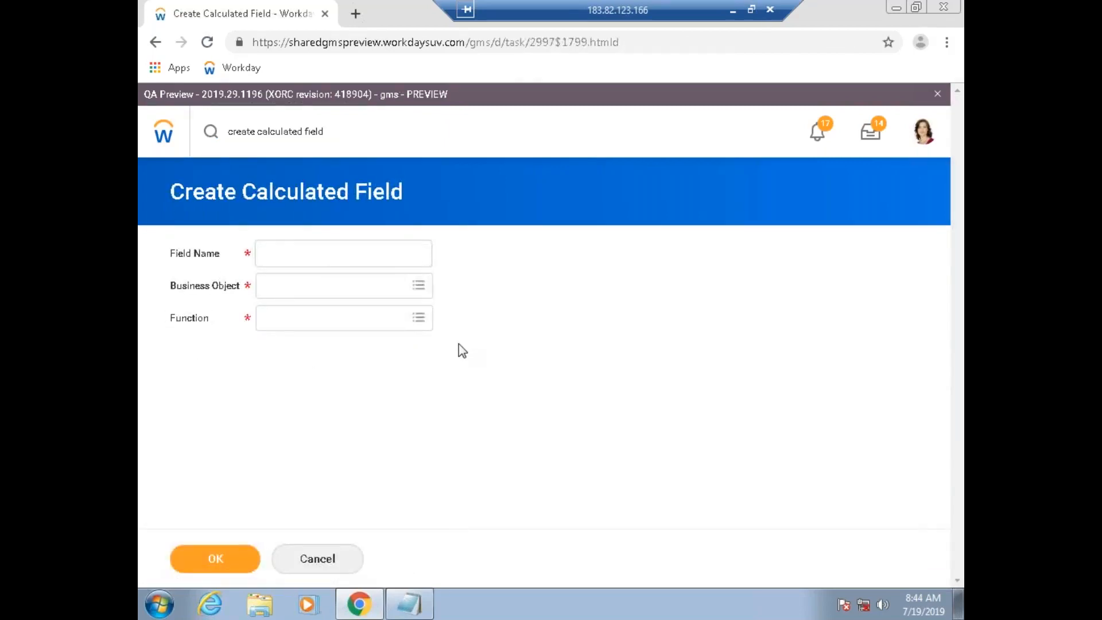
Step: Name the calculated field cf_19_3_1 and set its business object to Worker
left_click(365, 254)
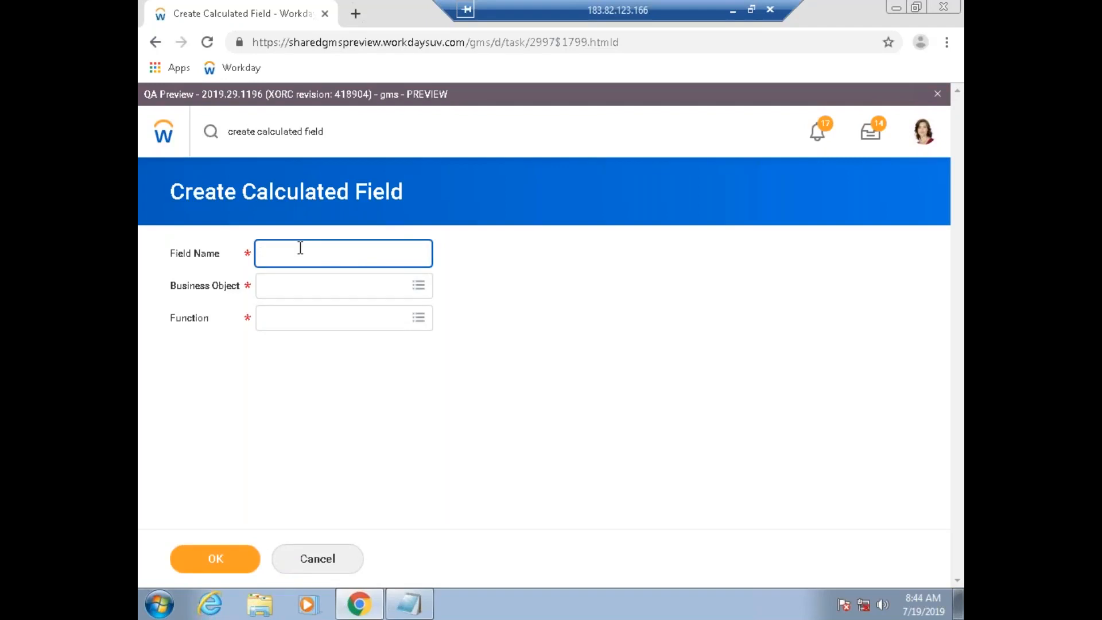
type("cf_19_3_")
type("_1")
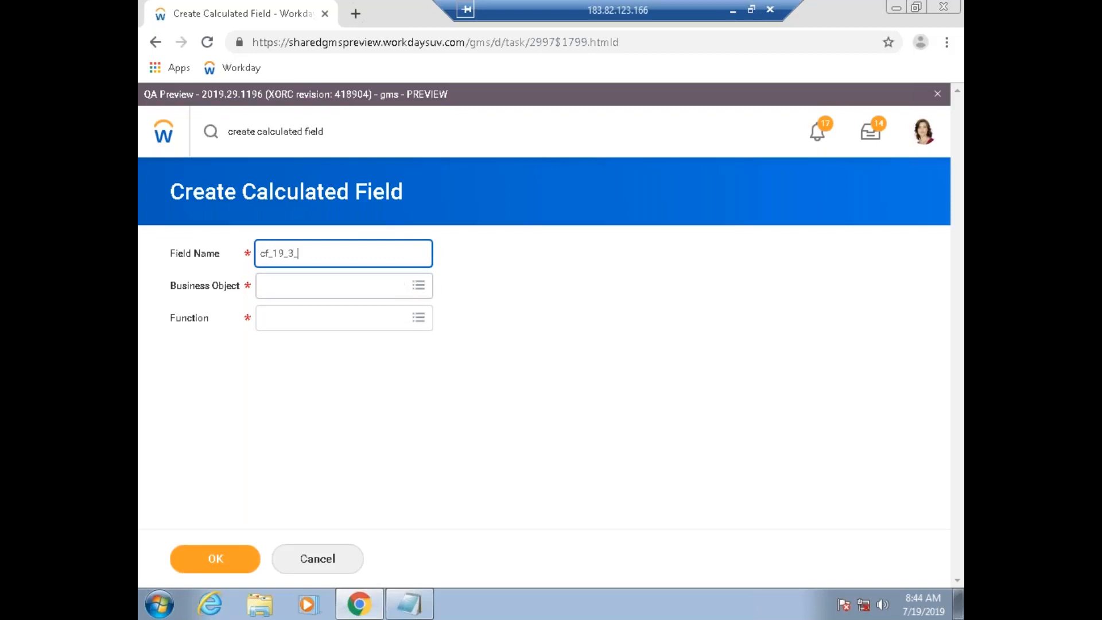
left_click(415, 289)
left_click(401, 288)
type("worker")
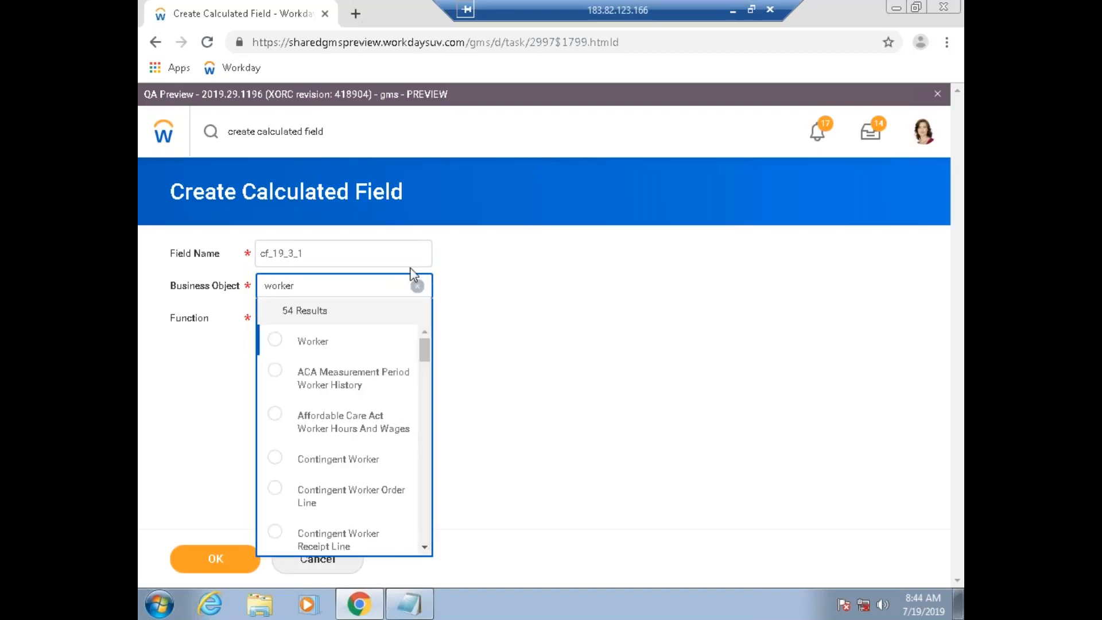
left_click(285, 332)
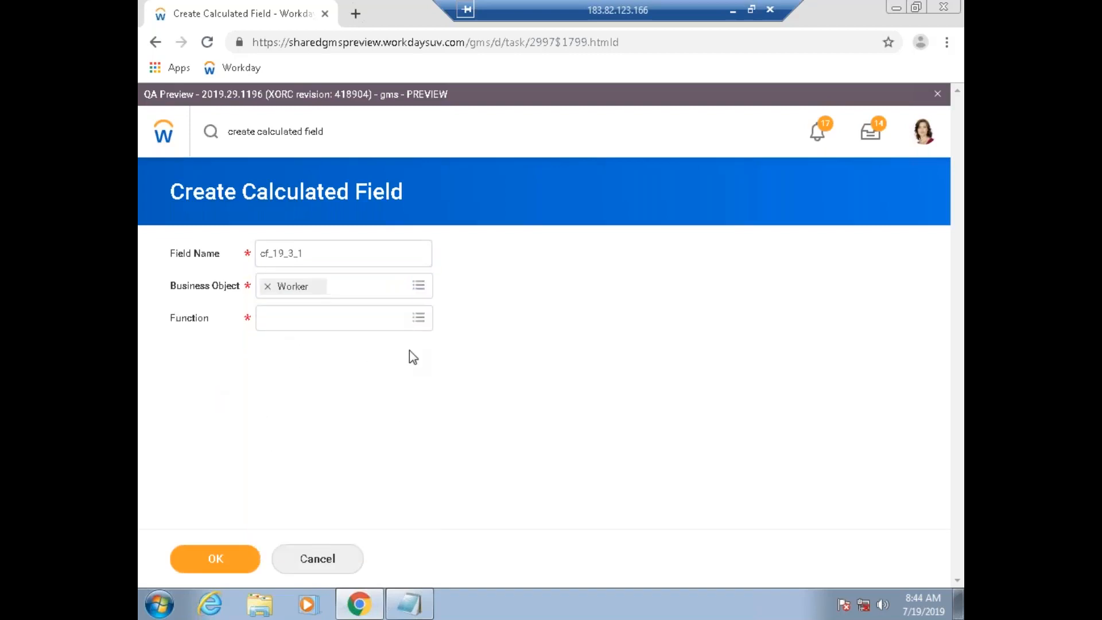
Step: Choose Convert Currency as the calculated field's function and proceed to its calculation settings
left_click(428, 325)
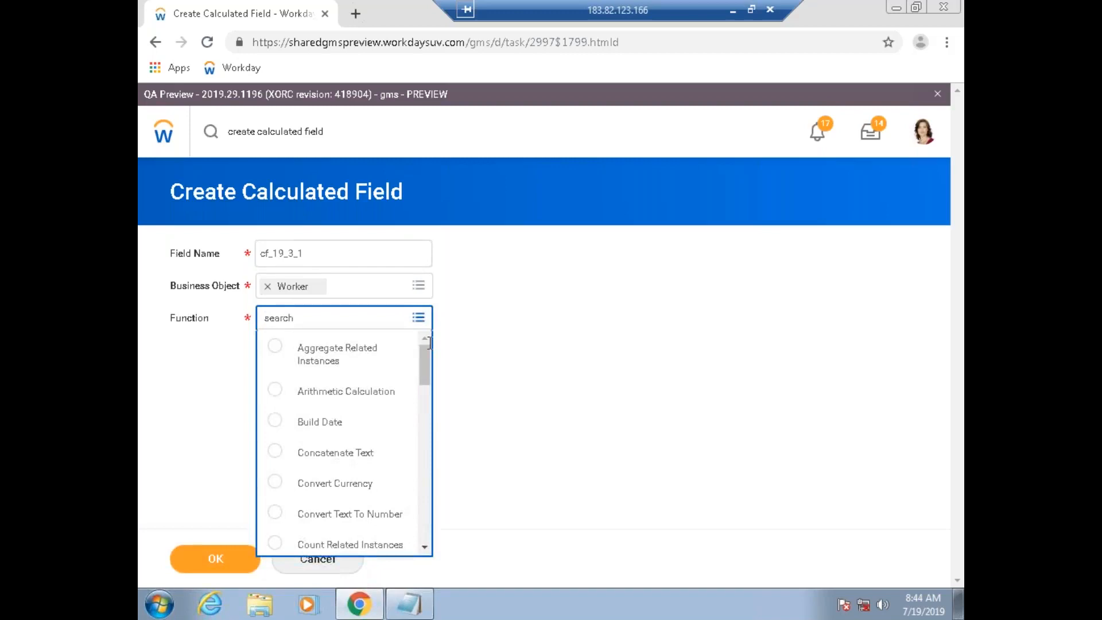
left_click_drag(430, 370, 432, 380)
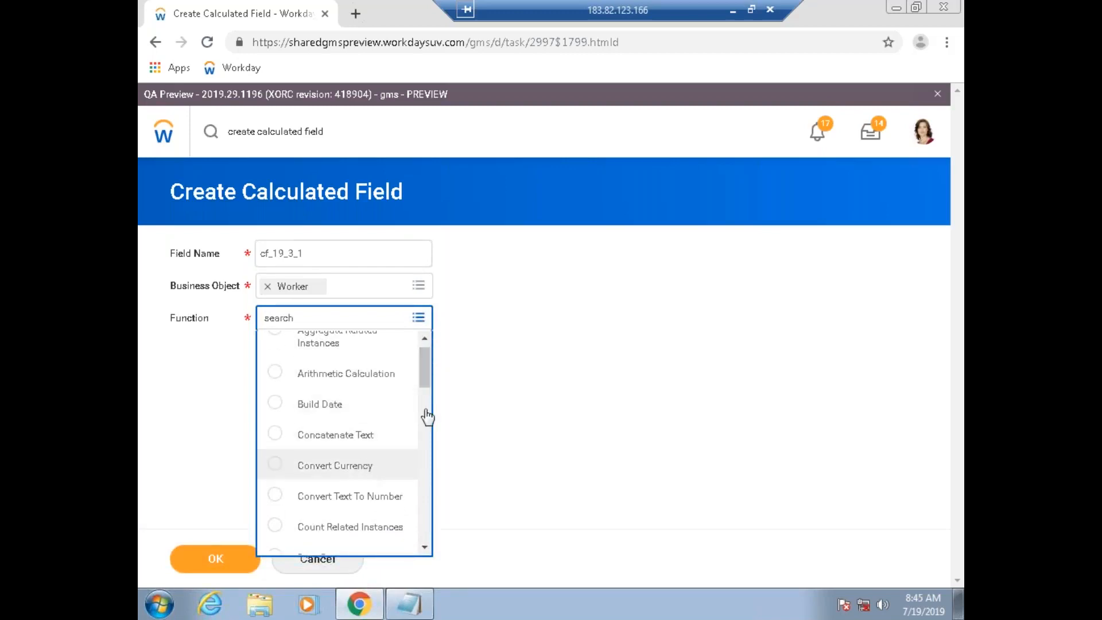
left_click(379, 464)
left_click(229, 568)
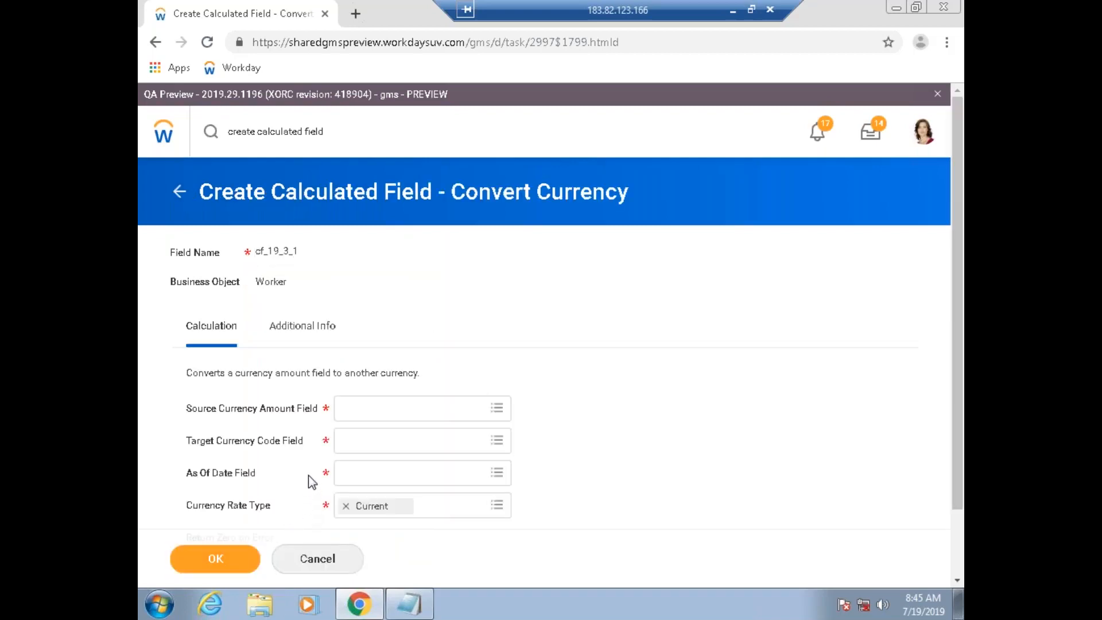
Step: Set the Source Currency Amount Field to Base Pay Proposed Annualized Amount, chosen from all available fields
left_click(495, 408)
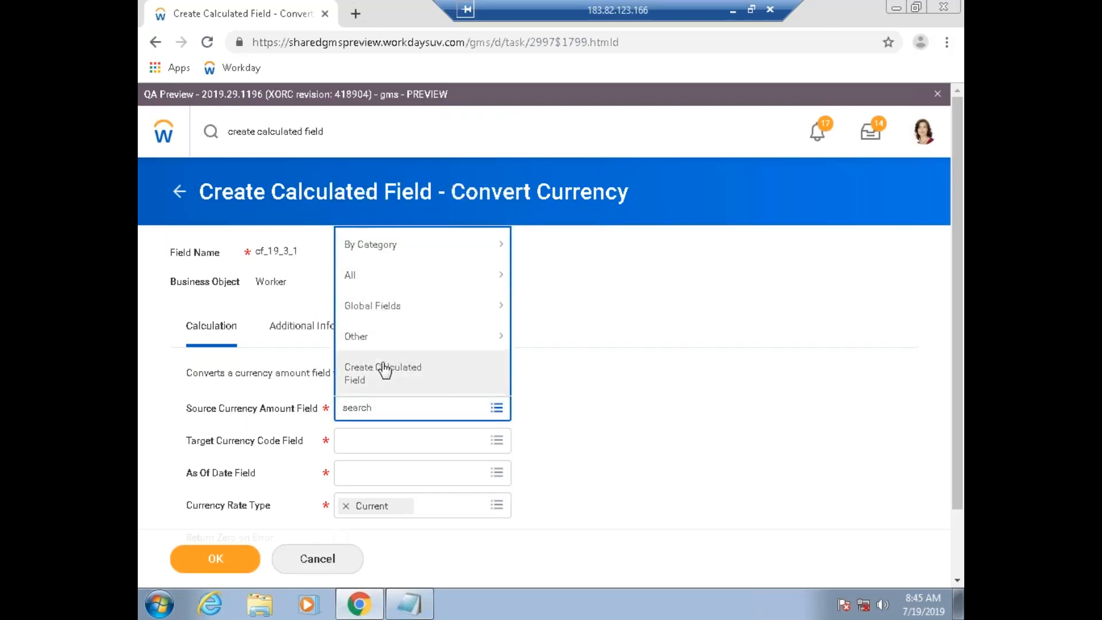
left_click(363, 274)
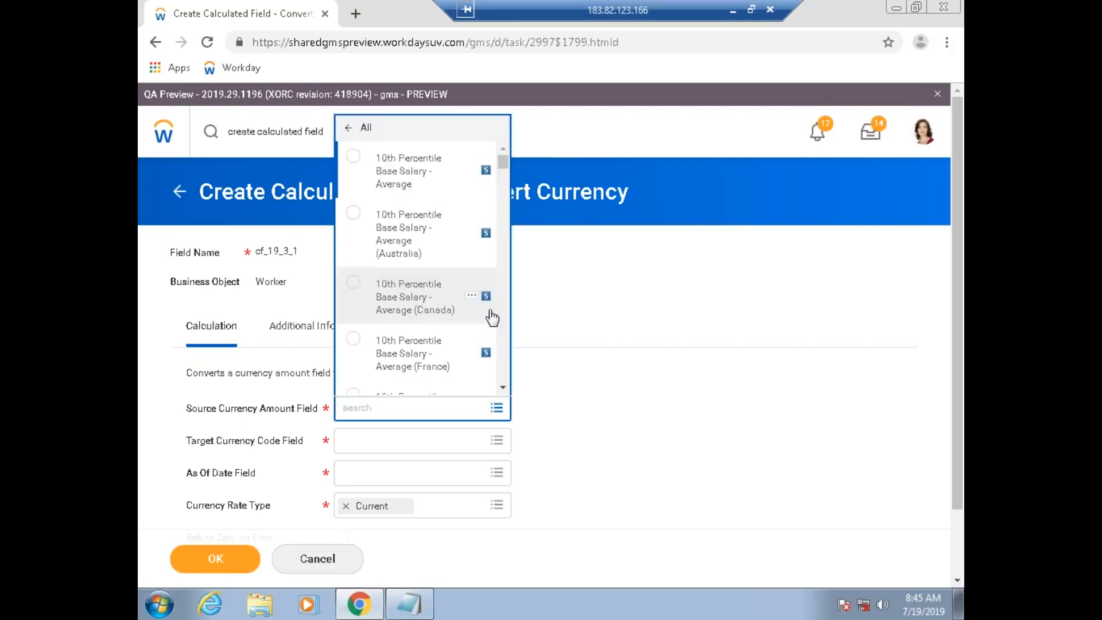
left_click(503, 388)
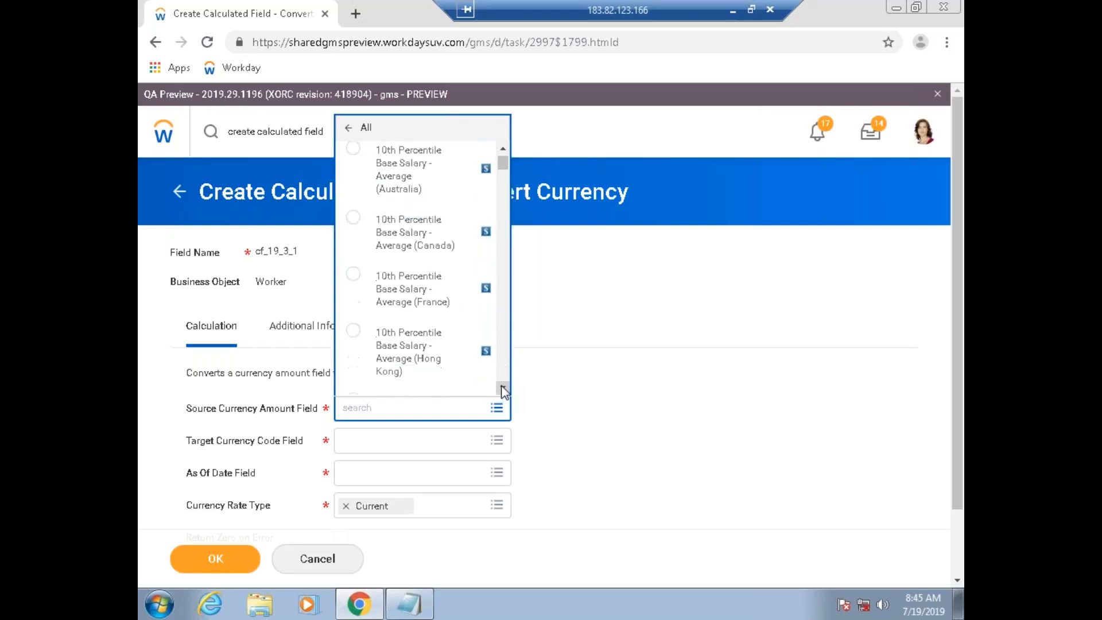
left_click(502, 389)
left_click(503, 389)
left_click(503, 388)
left_click(503, 388)
left_click(503, 389)
left_click(503, 388)
left_click(502, 388)
left_click(503, 388)
left_click(503, 389)
left_click(503, 389)
left_click(503, 389)
left_click(503, 389)
left_click(503, 389)
left_click(503, 388)
left_click(503, 388)
left_click(503, 388)
left_click(502, 387)
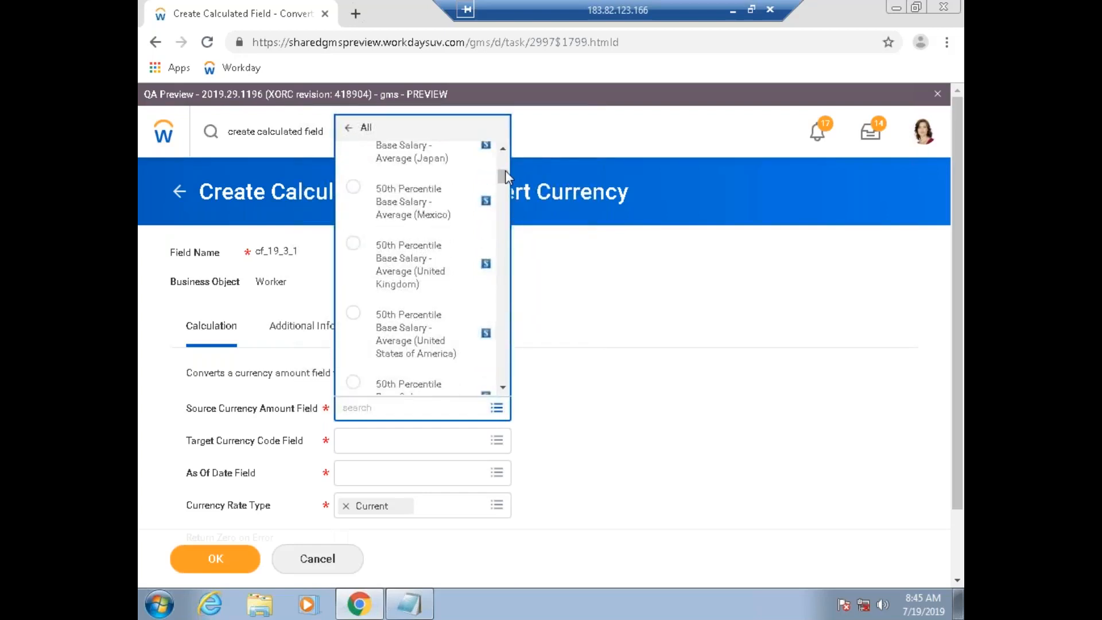
scroll(507, 201, "down", 10)
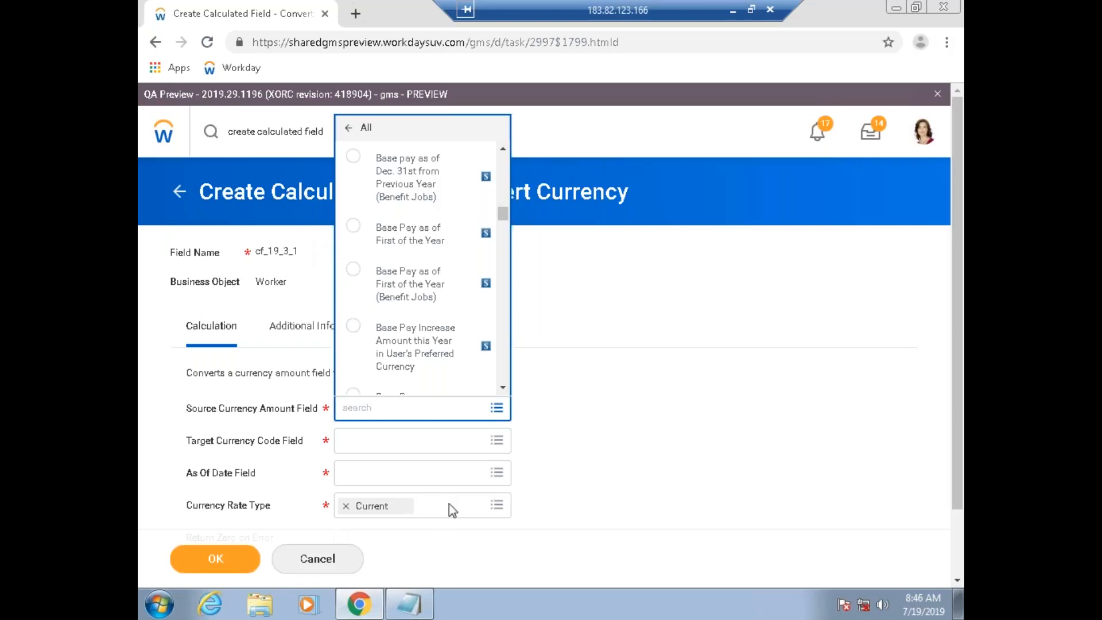
left_click(503, 387)
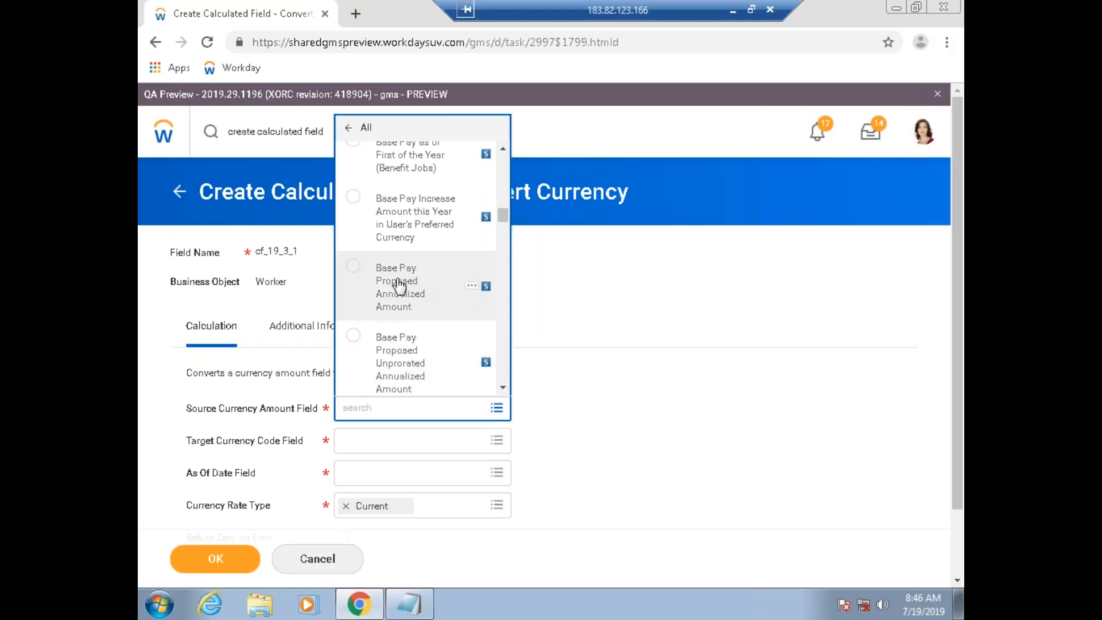
left_click(355, 270)
left_click(609, 452)
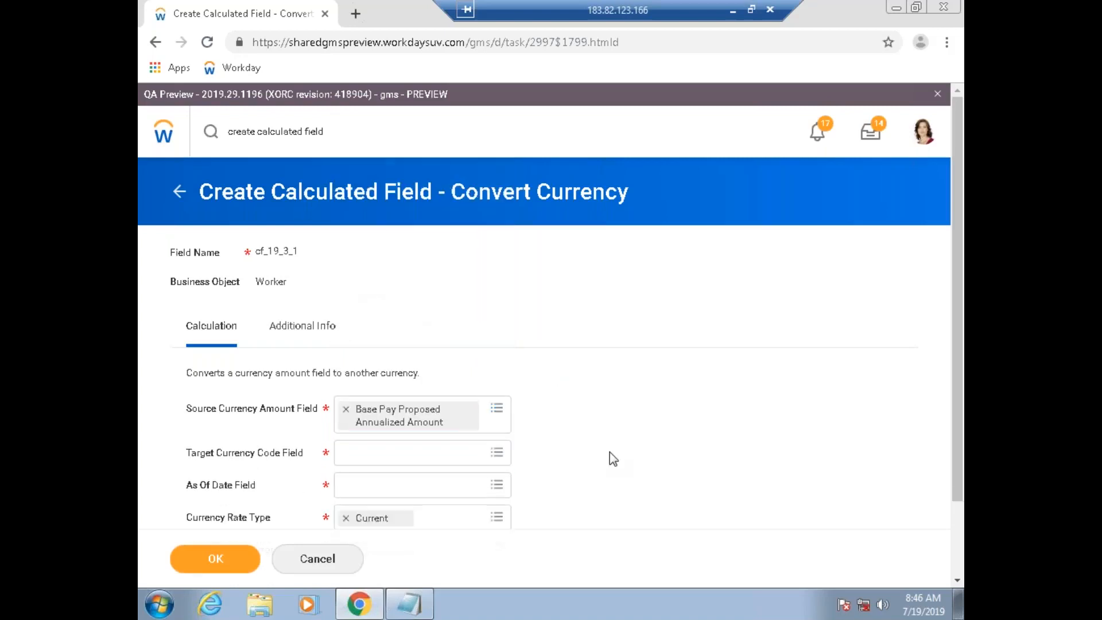
Step: Set the calculated field's Target Currency Code Field to INR
left_click(497, 454)
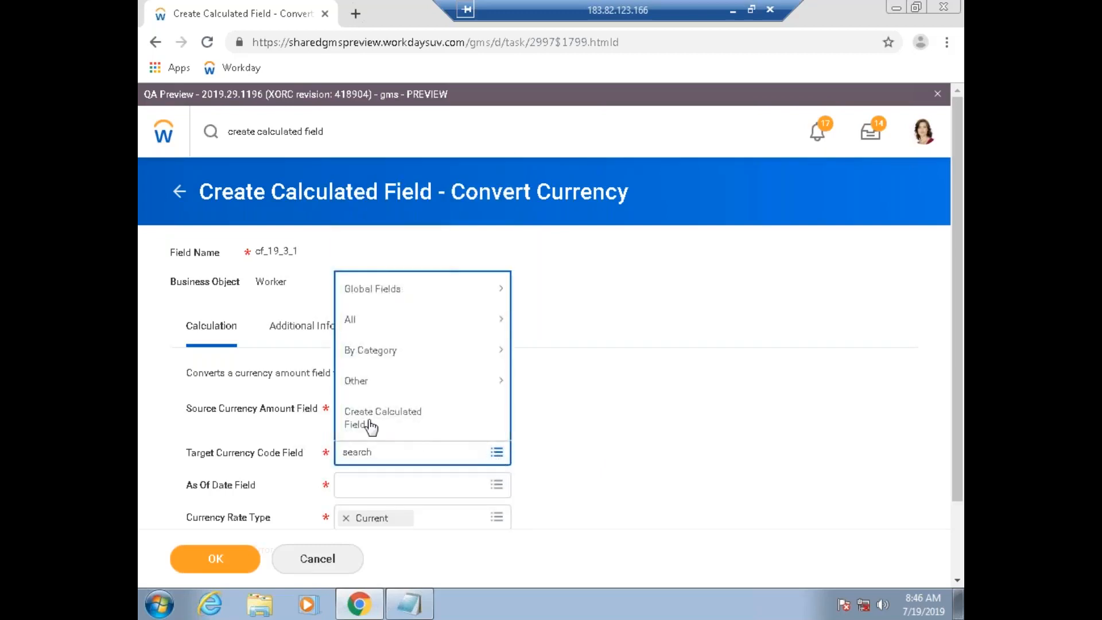
type("ind")
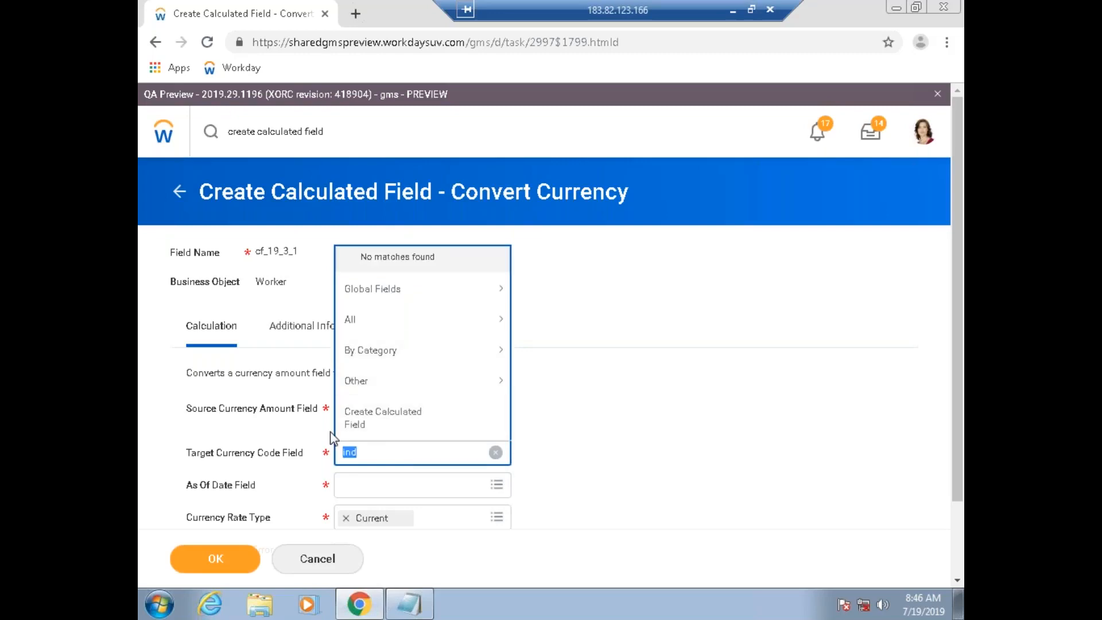
left_click(386, 452)
type("r")
key("Return")
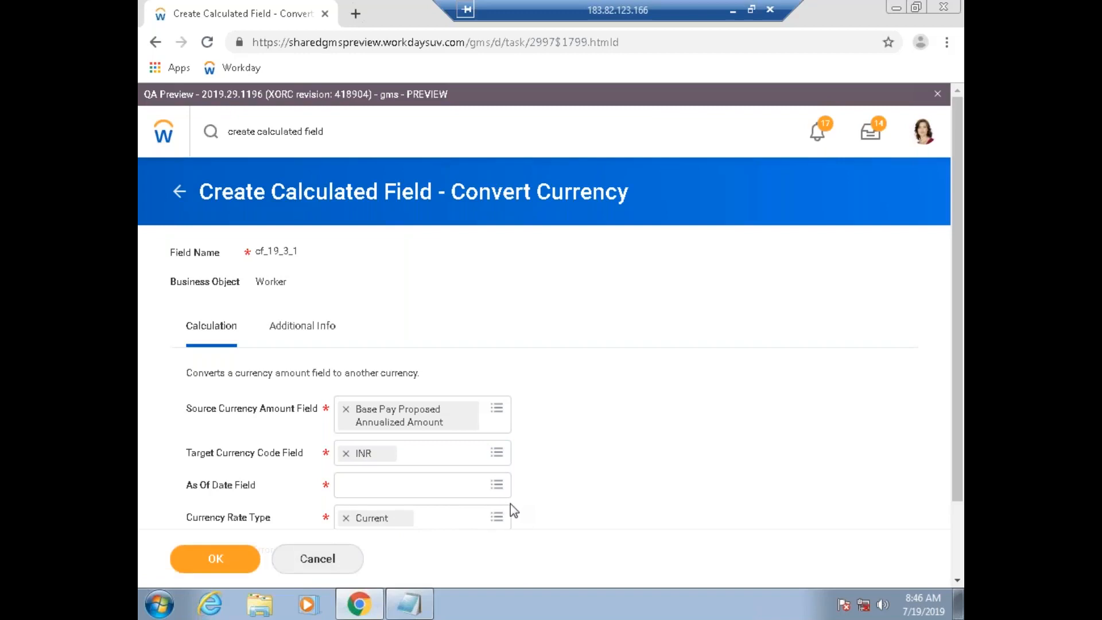
Step: Set the As Of Date Field to Today, chosen from the global date fields
left_click(497, 486)
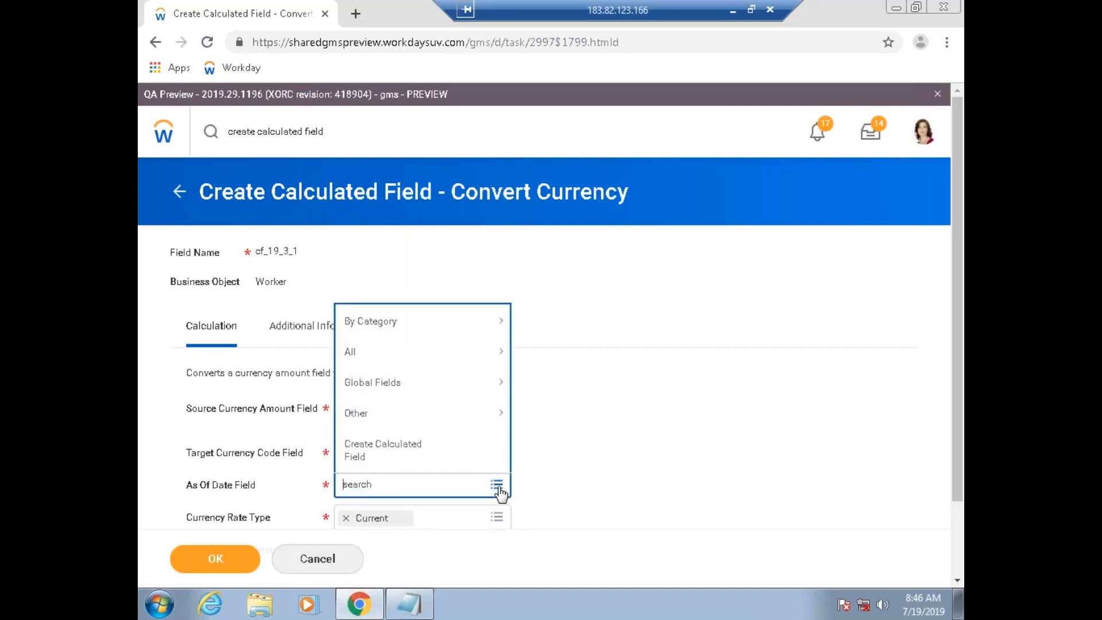
left_click(390, 380)
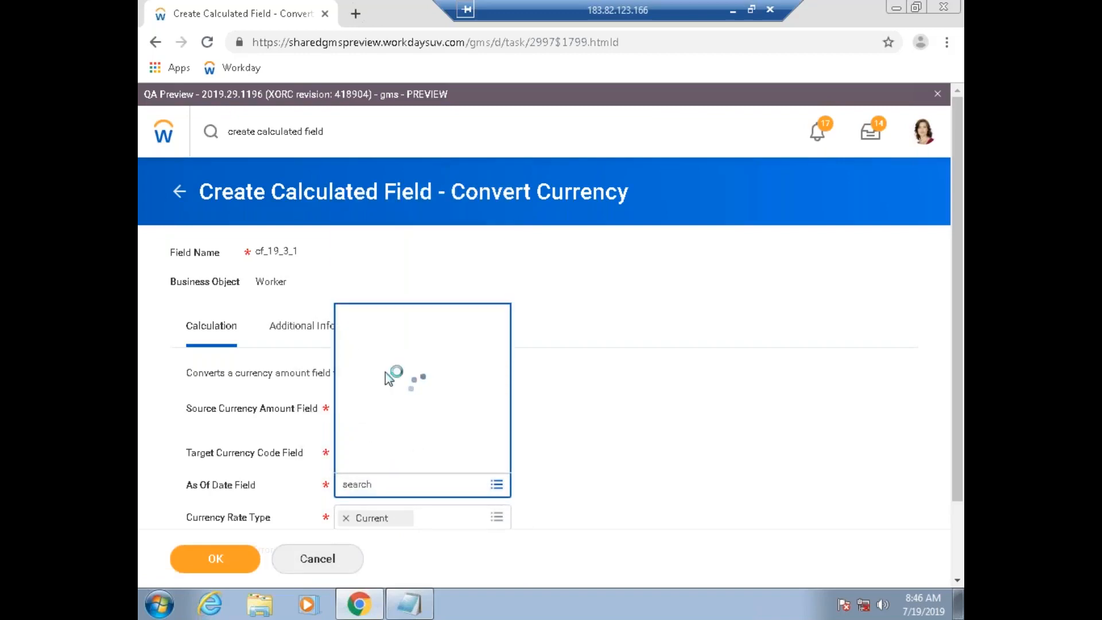
left_click(368, 452)
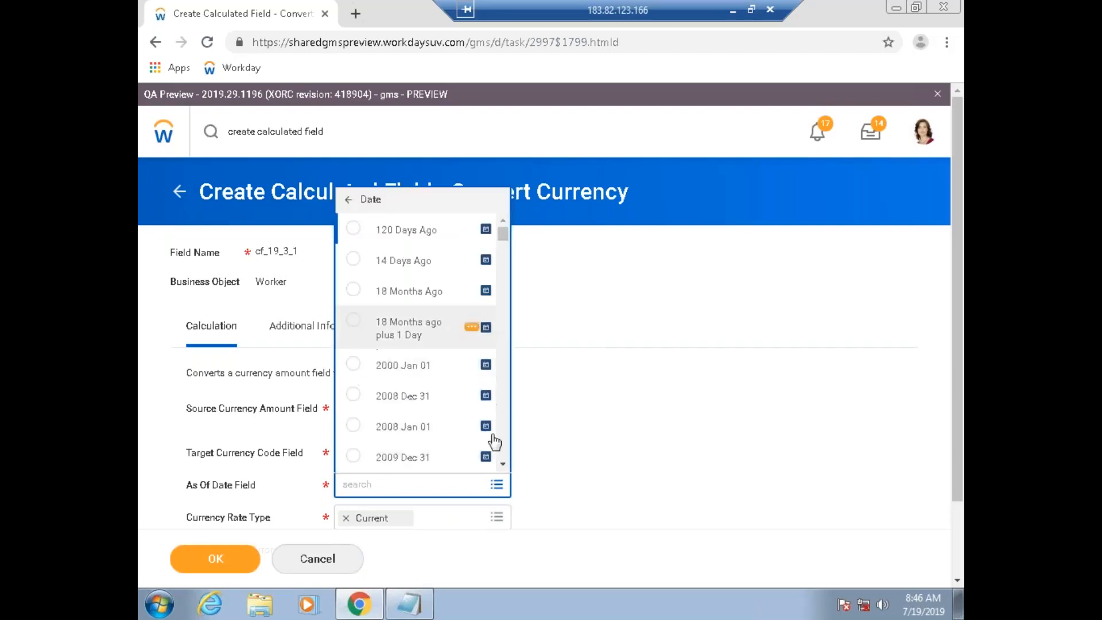
left_click(502, 242)
left_click_drag(502, 242, 507, 459)
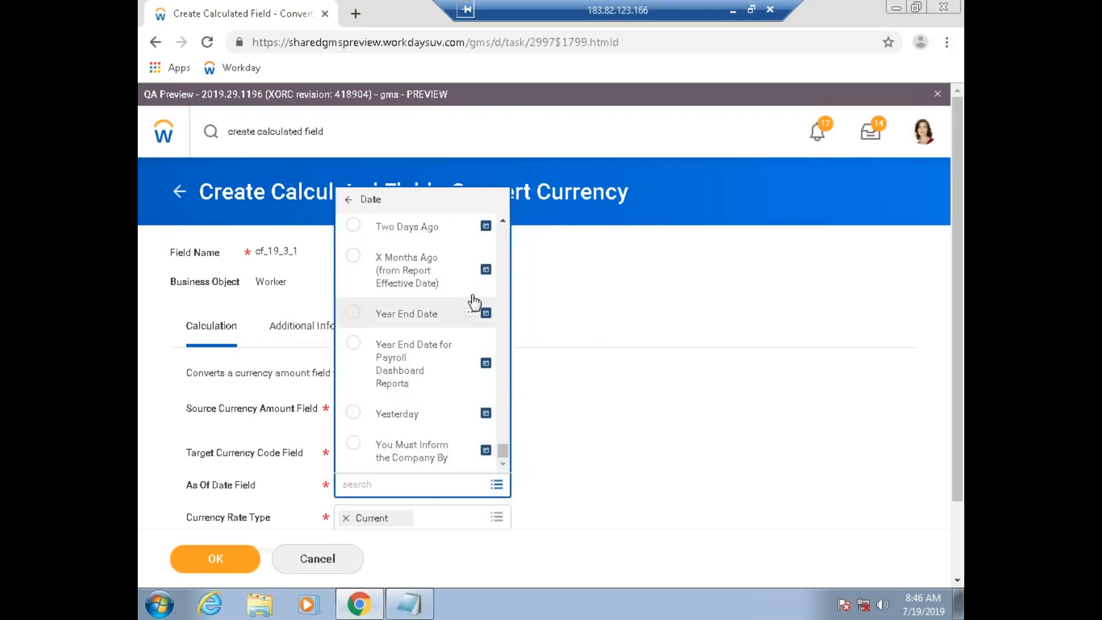
left_click(504, 221)
left_click(504, 222)
left_click(504, 221)
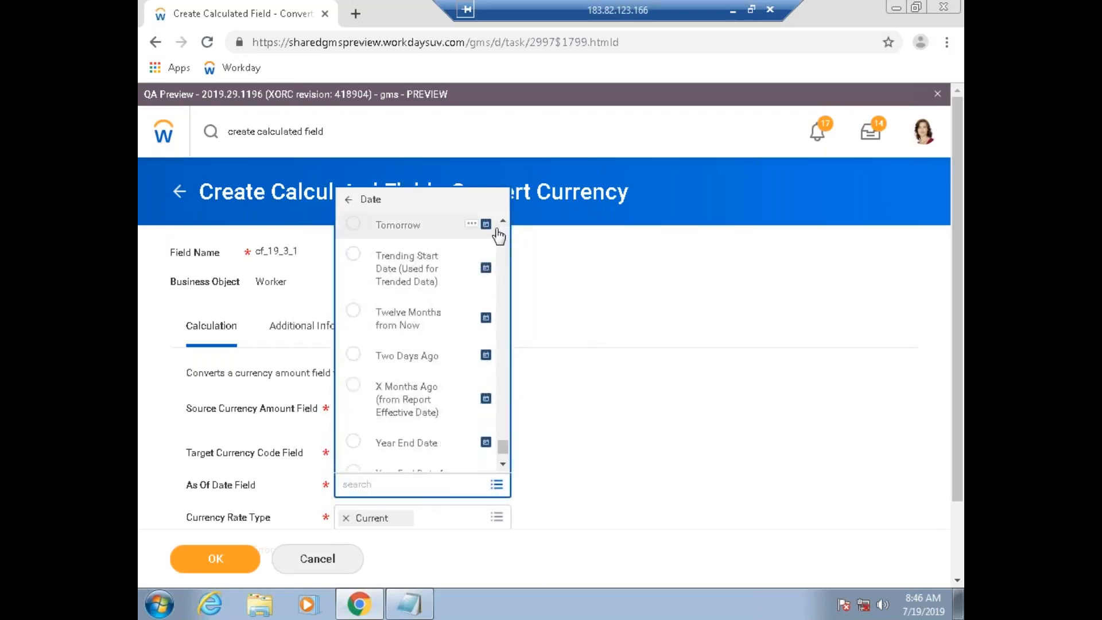
left_click(504, 222)
left_click(503, 222)
left_click(504, 222)
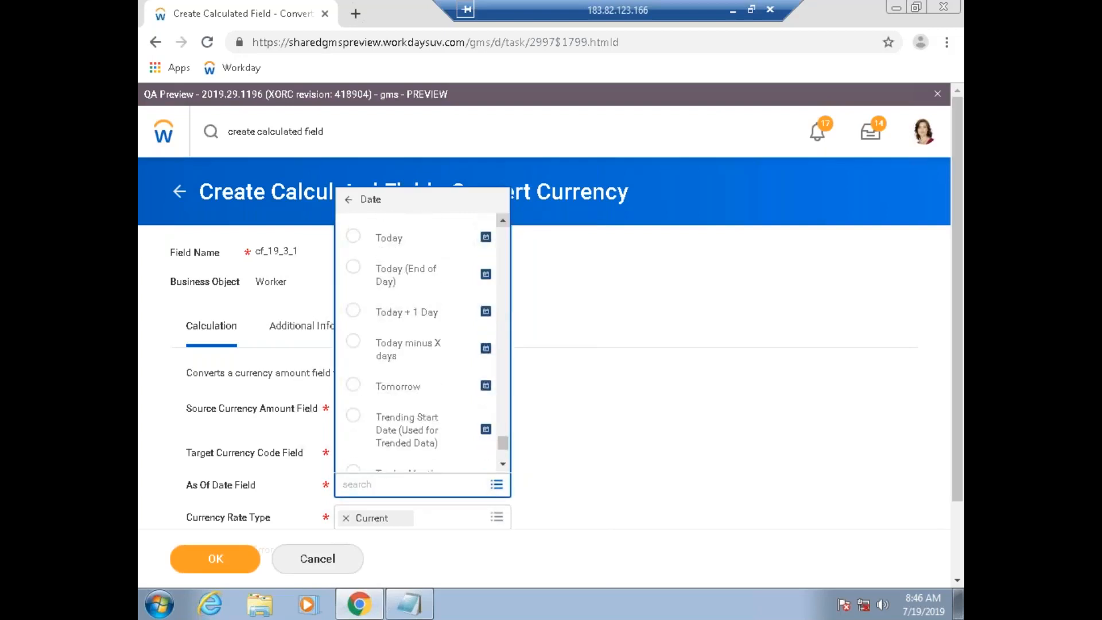
left_click(357, 238)
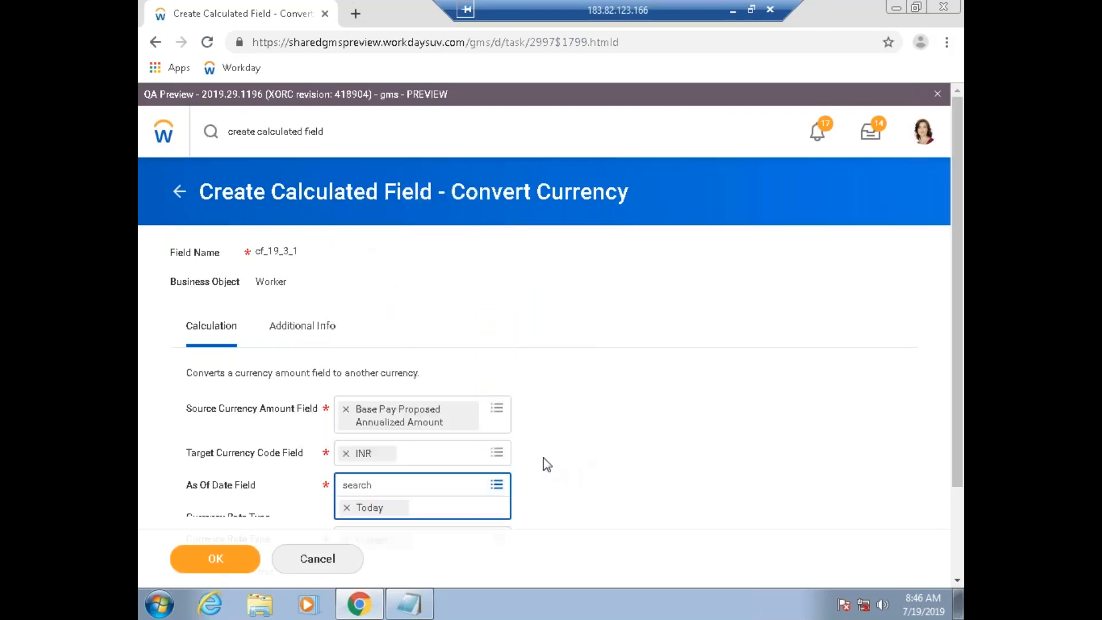
left_click(547, 464)
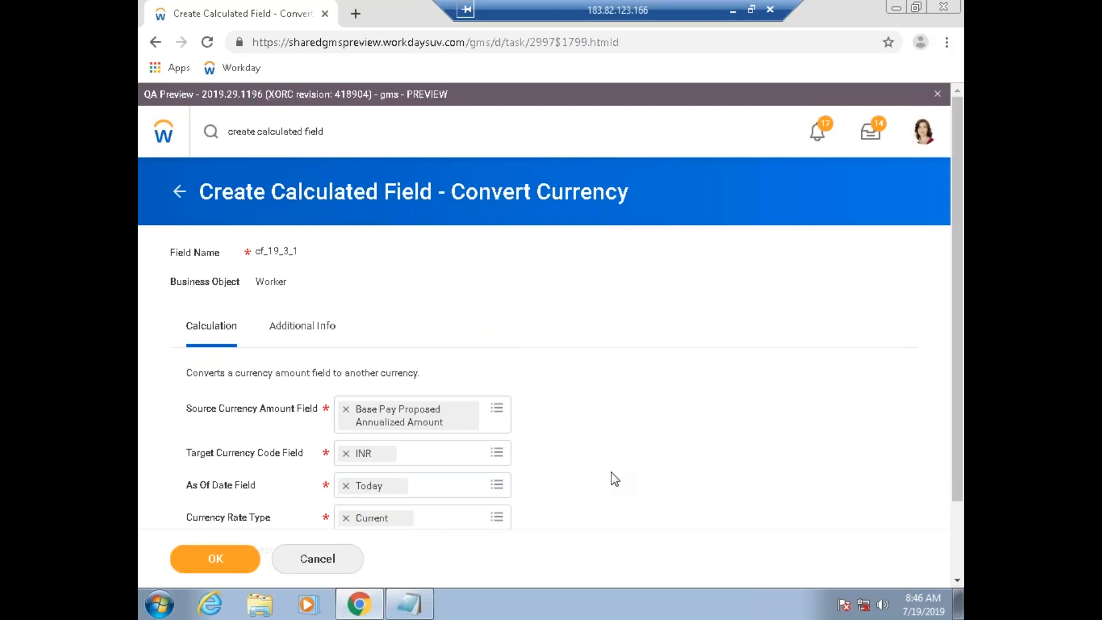
Step: Enable Return Zero on Error and save the Convert Currency calculated field
scroll(589, 462, "down", 2)
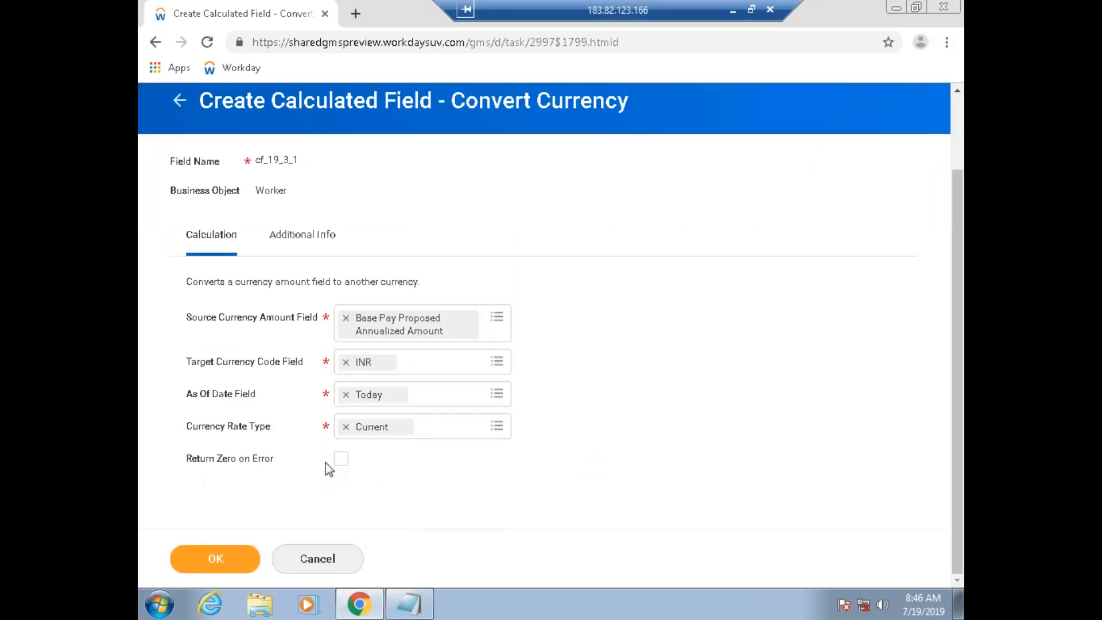
left_click(341, 459)
left_click(216, 556)
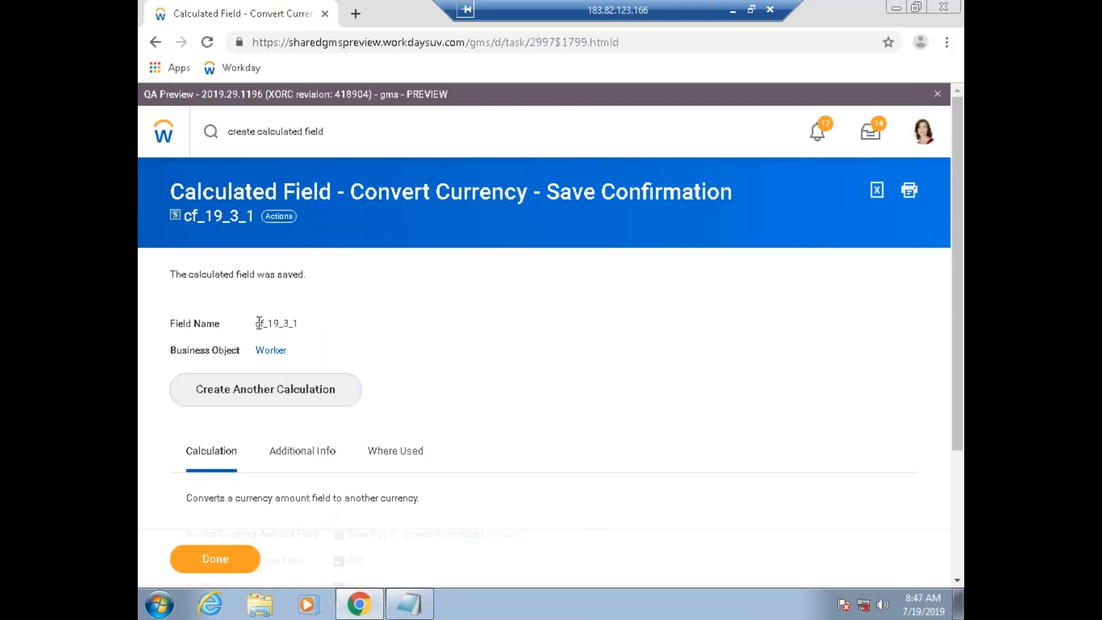
Step: Copy the field name cf_19_3_1 into the Notepad notes below the configuration steps, and return to Workday in Chrome
left_click_drag(256, 324, 308, 323)
left_click(408, 602)
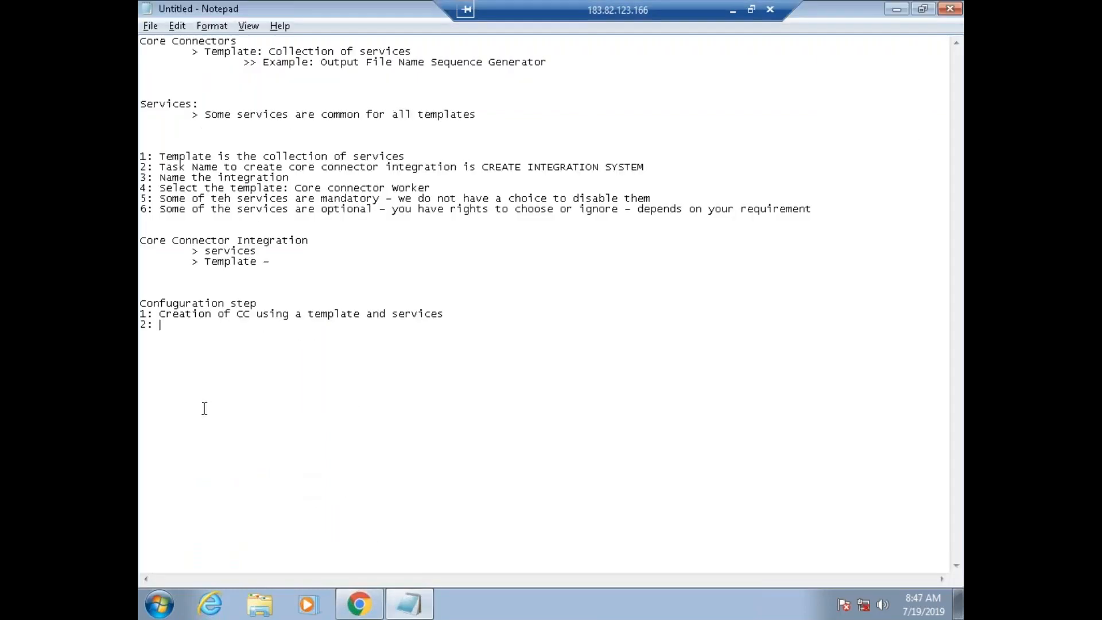
key("Return")
type("Field Name cf_19_3_1")
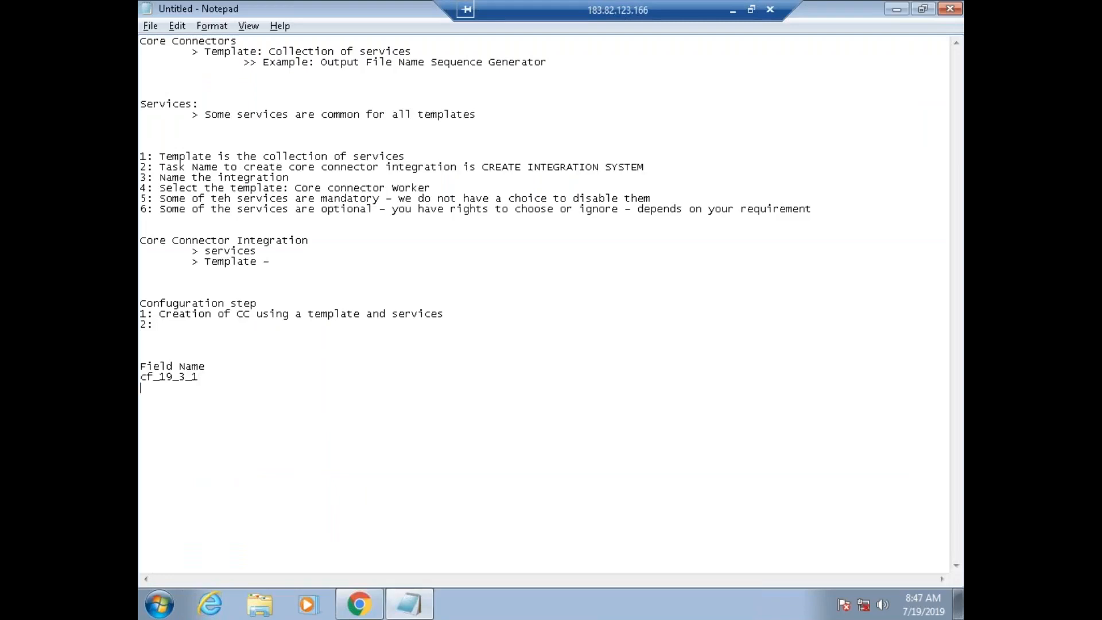
key("alt+Tab")
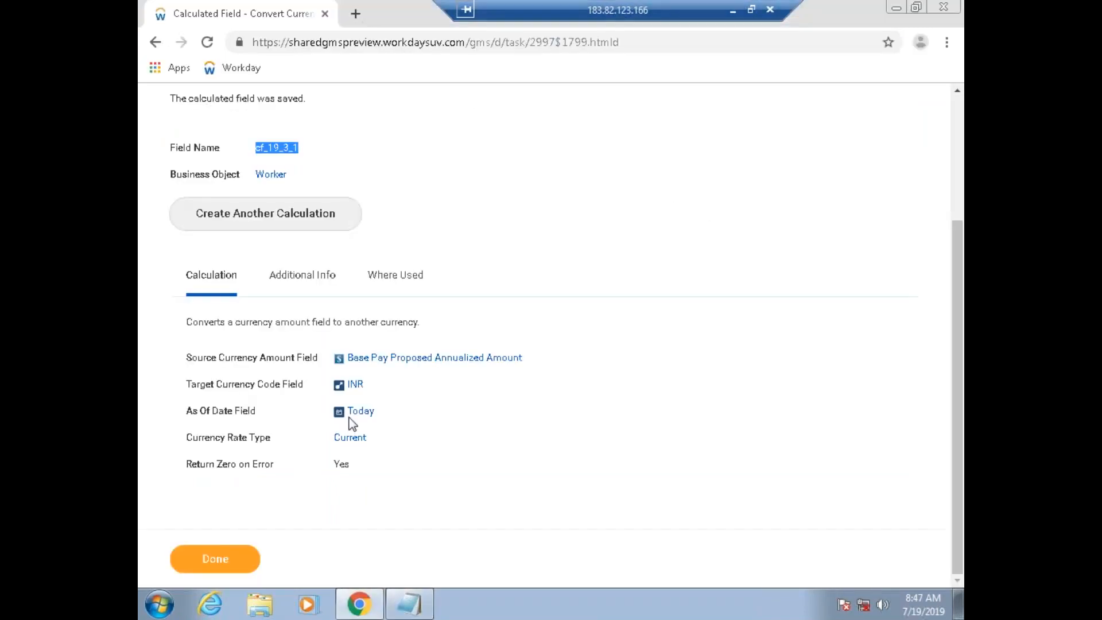
Step: Close the calculated field's save confirmation and search for "intsys : cc_19_3_2"
left_click(221, 568)
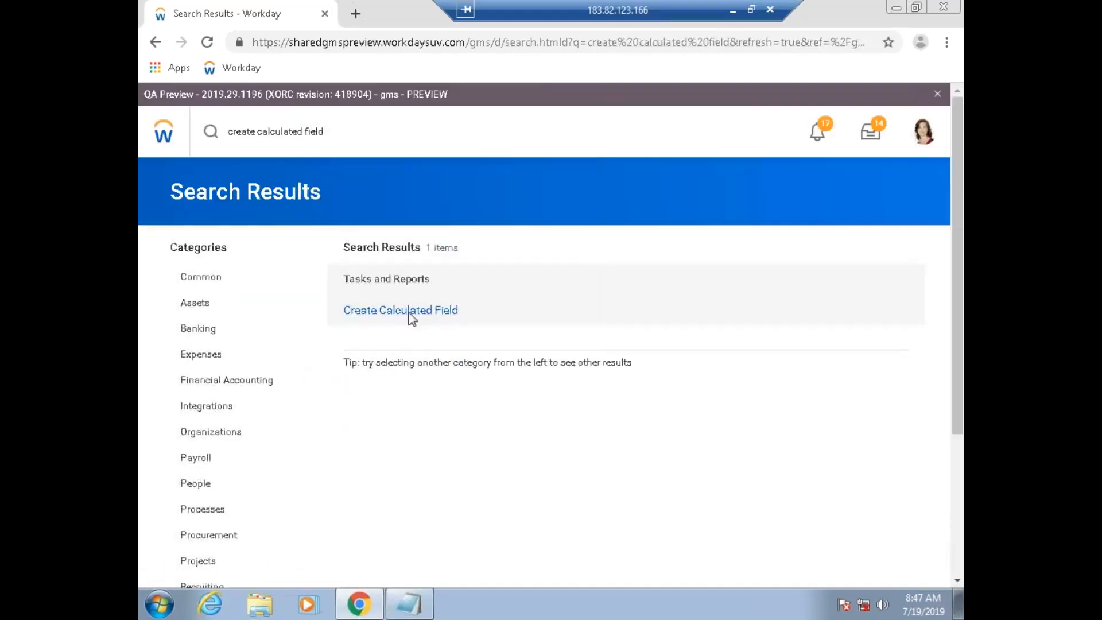
triple_click(314, 140)
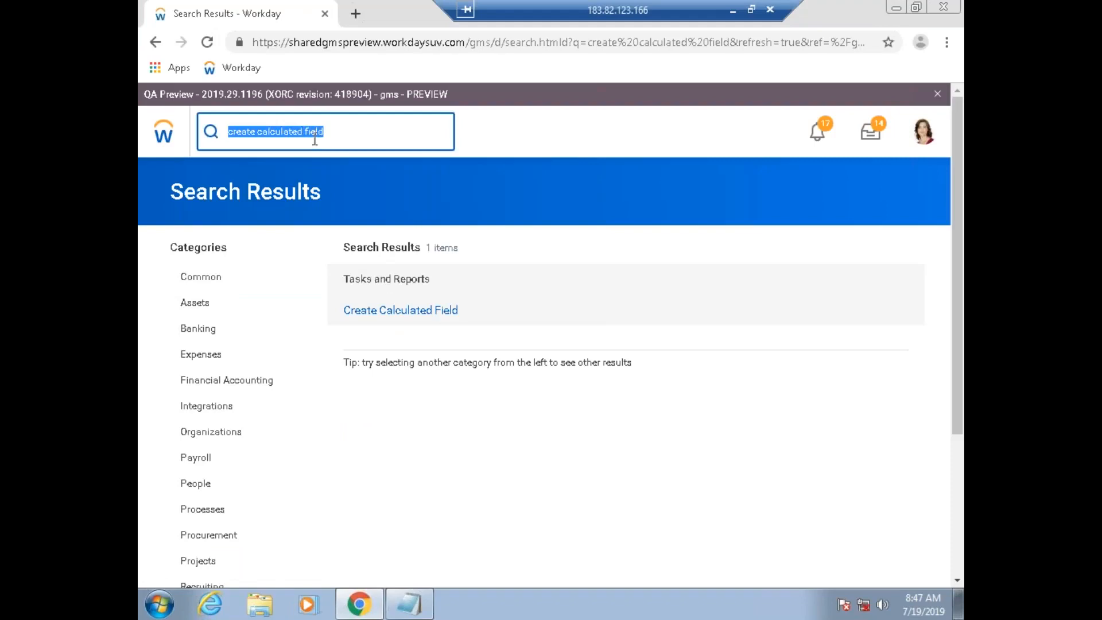
type("intsys : cc_19_3_1")
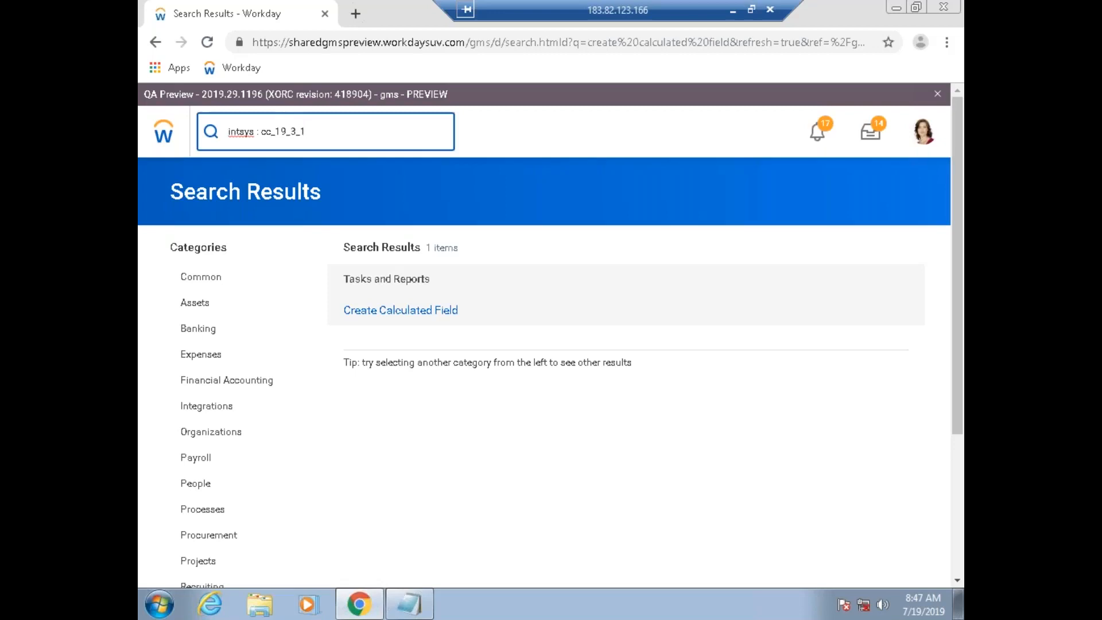
key("Return")
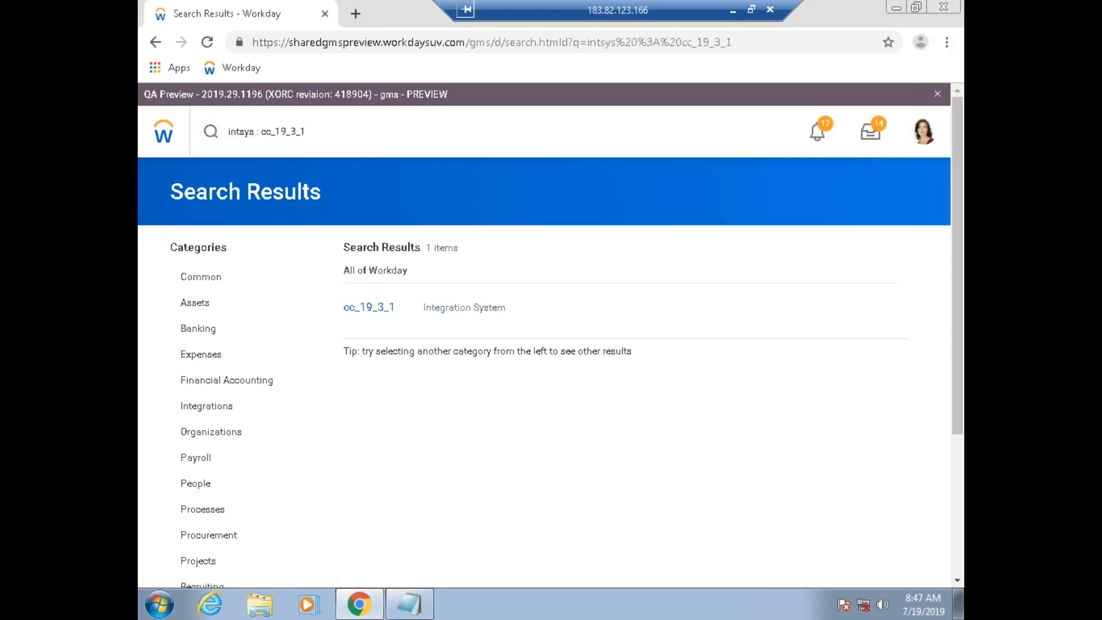
left_click(362, 131)
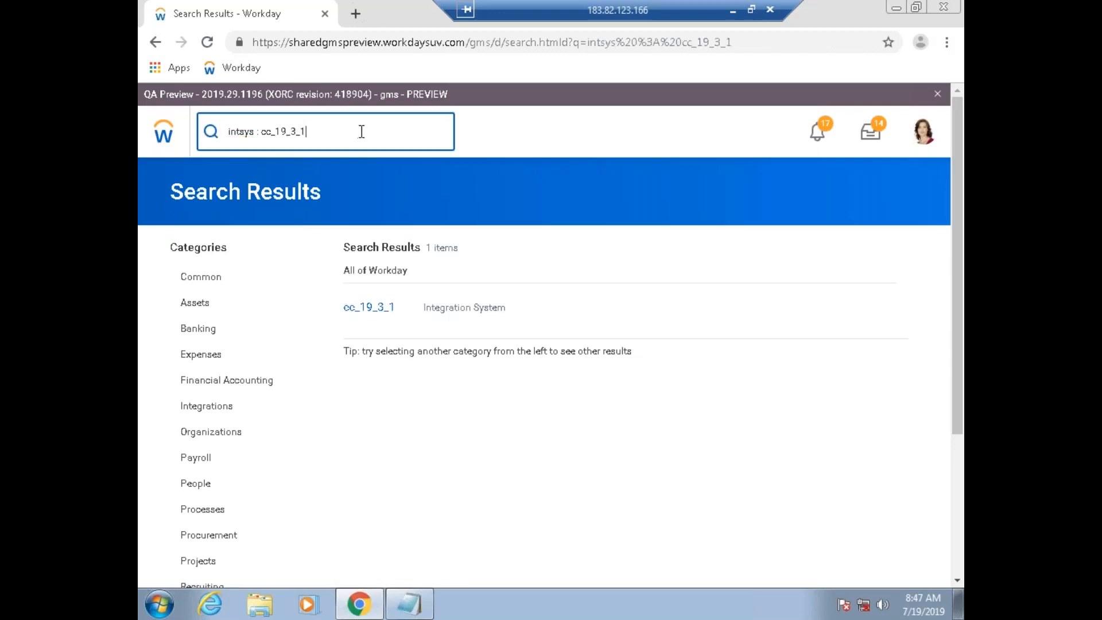
type("2")
key("Return")
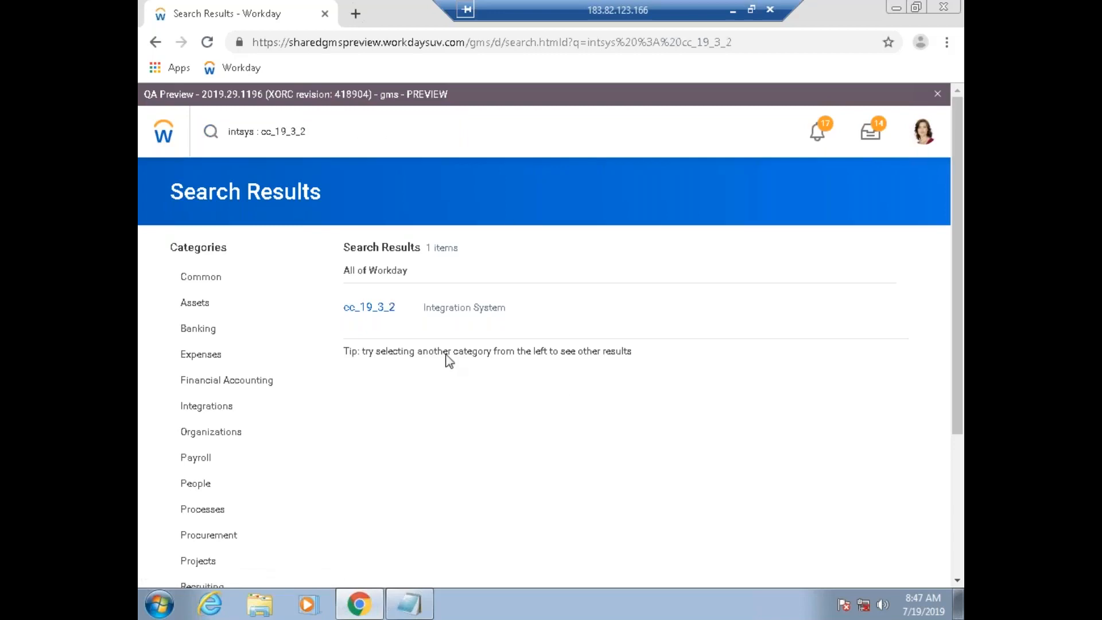
mouse_move(407, 312)
left_click(407, 309)
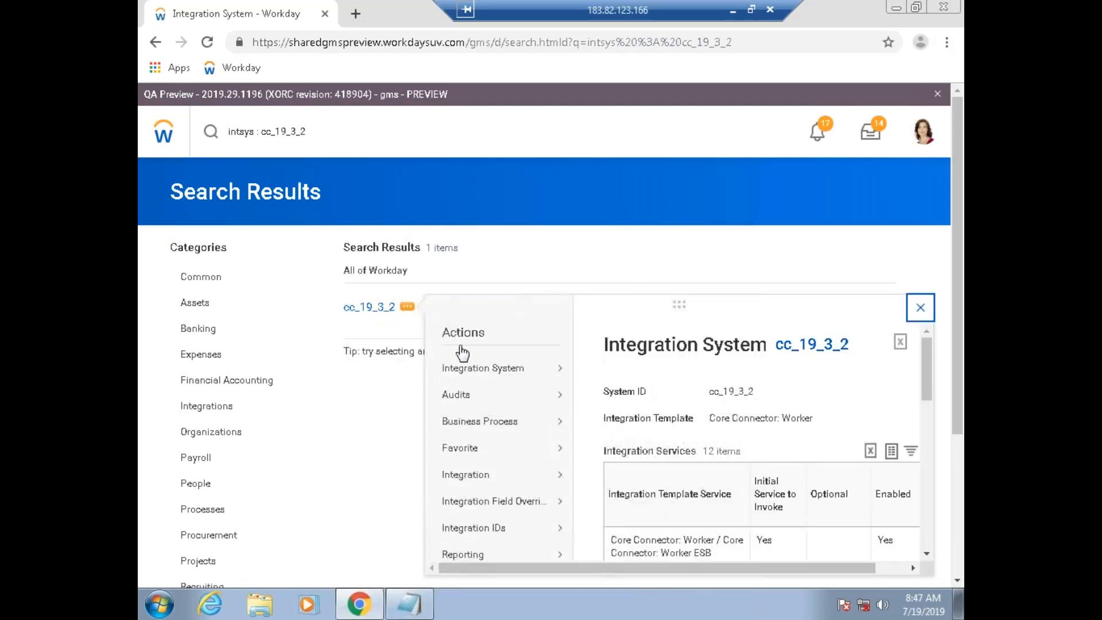
mouse_move(481, 370)
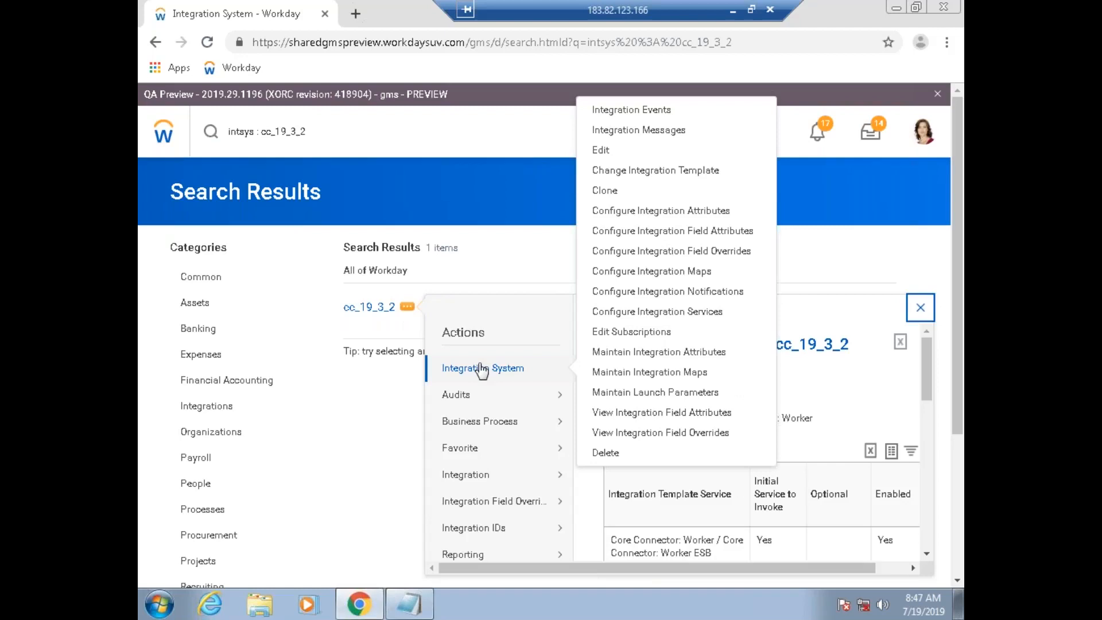
left_click(922, 41)
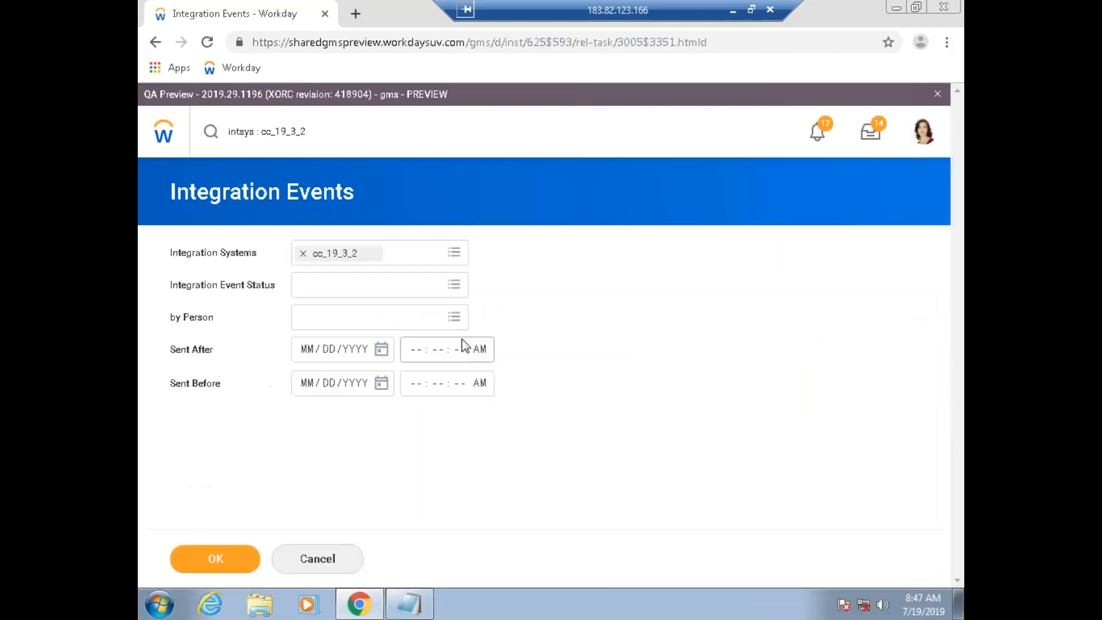
left_click(155, 42)
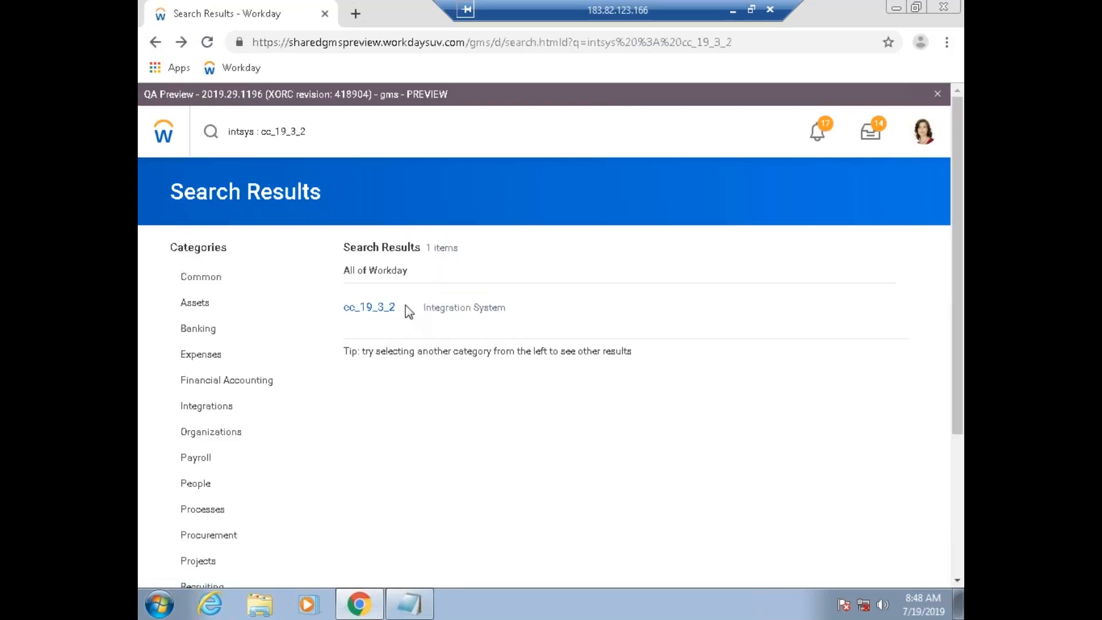
Step: Open Configure Integration Services for the integration system cc_19_3_2
left_click(408, 309)
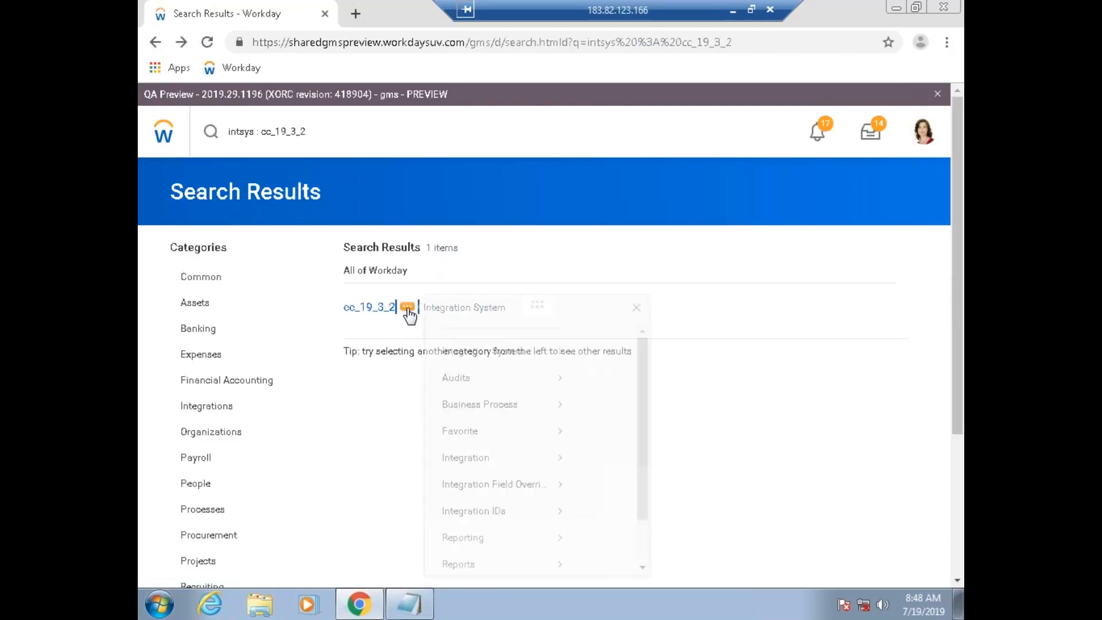
mouse_move(452, 369)
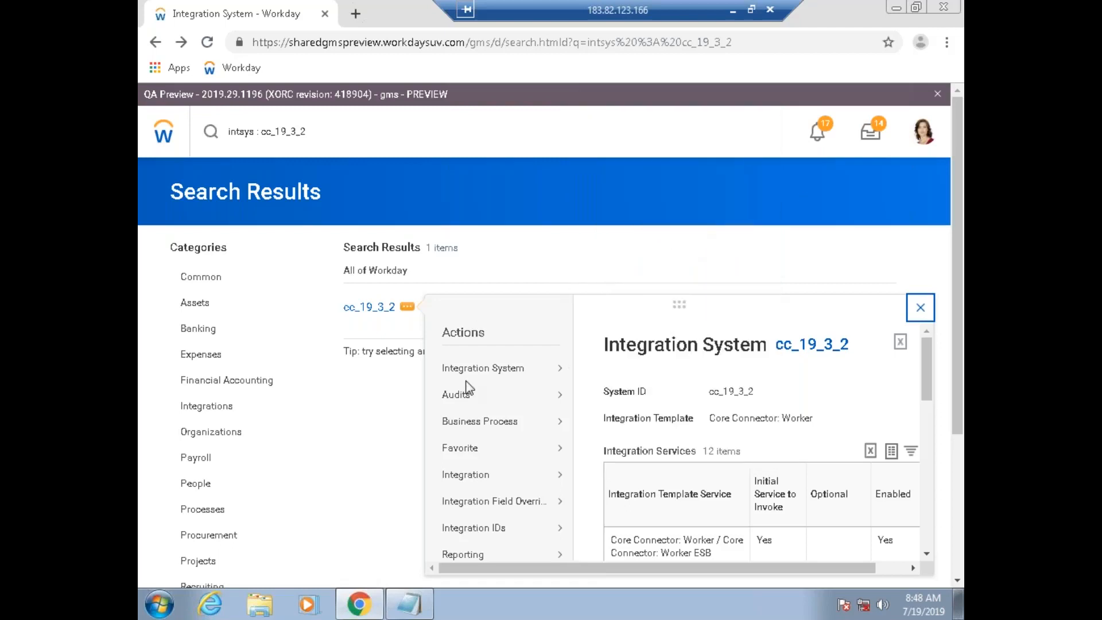
mouse_move(490, 371)
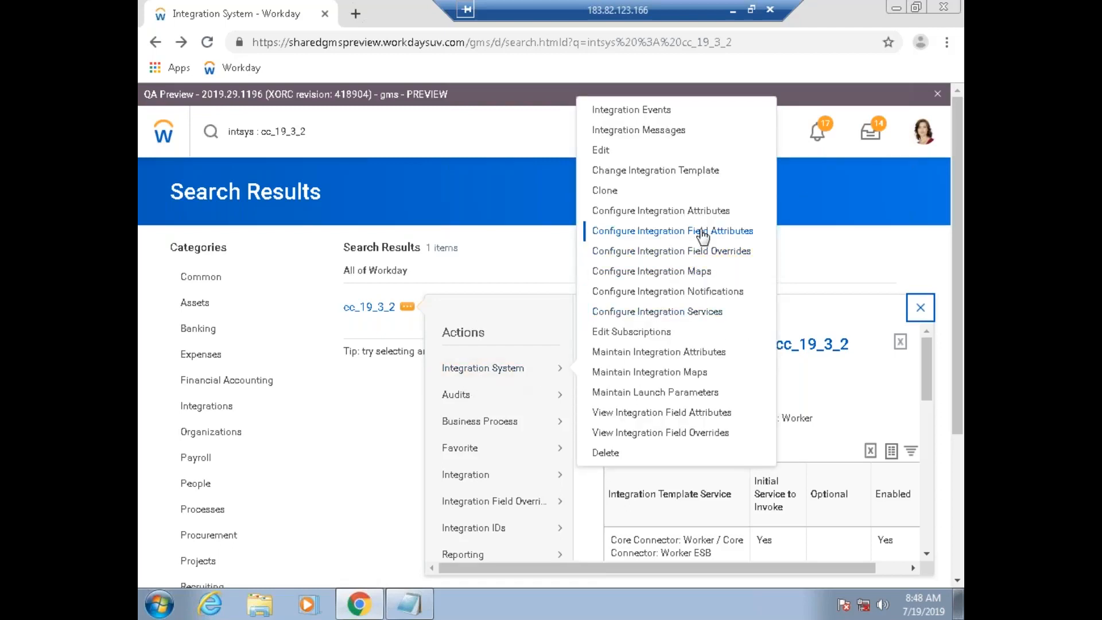
left_click(690, 317)
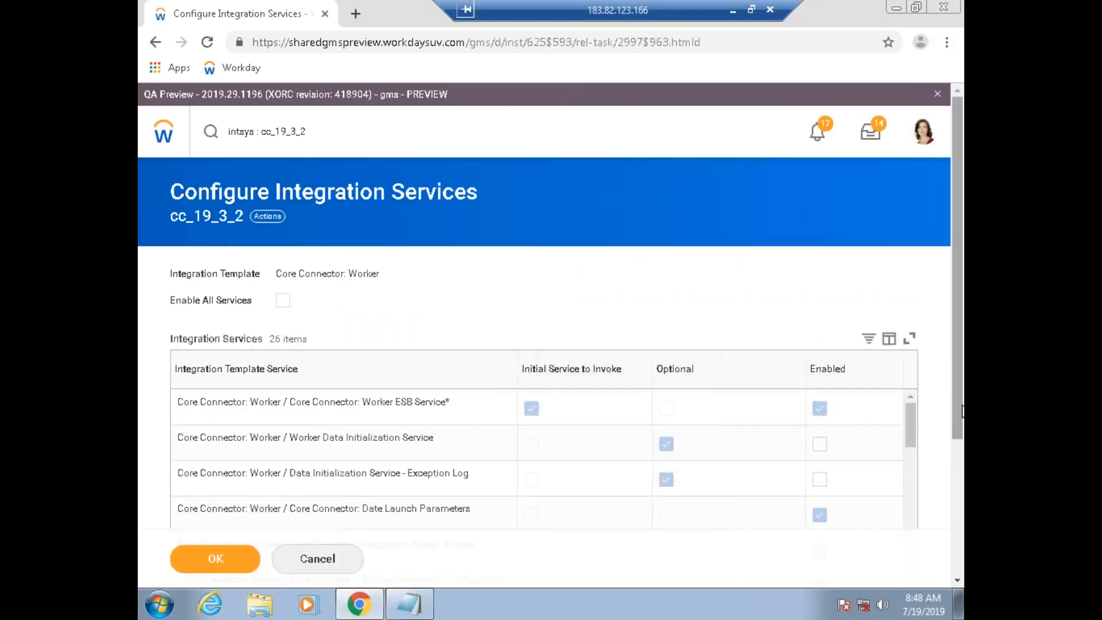
Step: Add a custom integration service row and open the Create Integration Field Override Service form for it
left_click(952, 562)
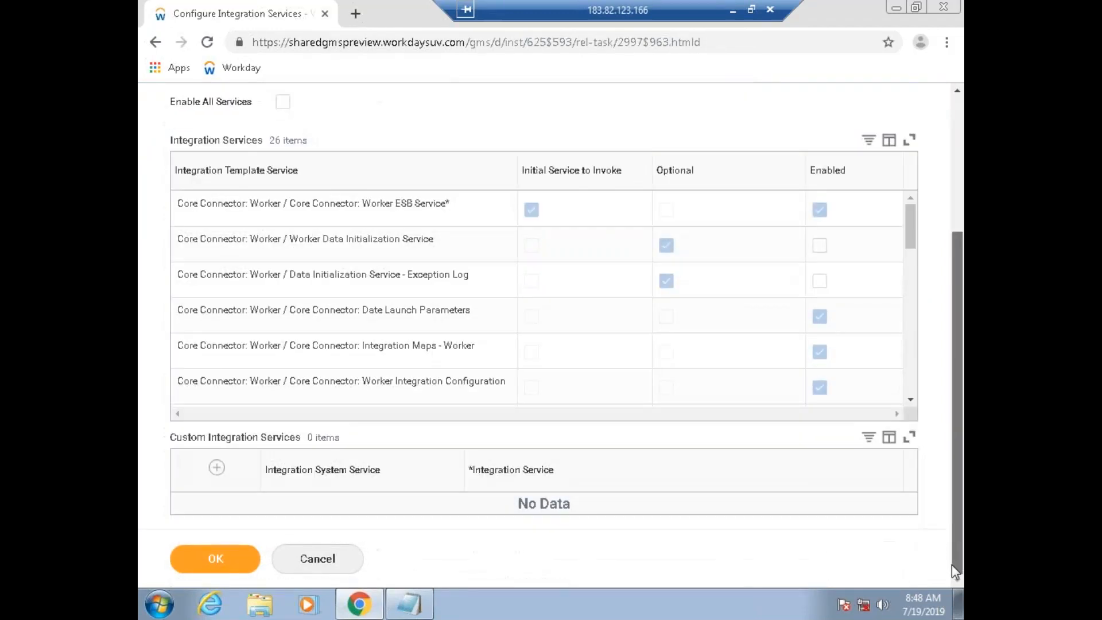
left_click(216, 467)
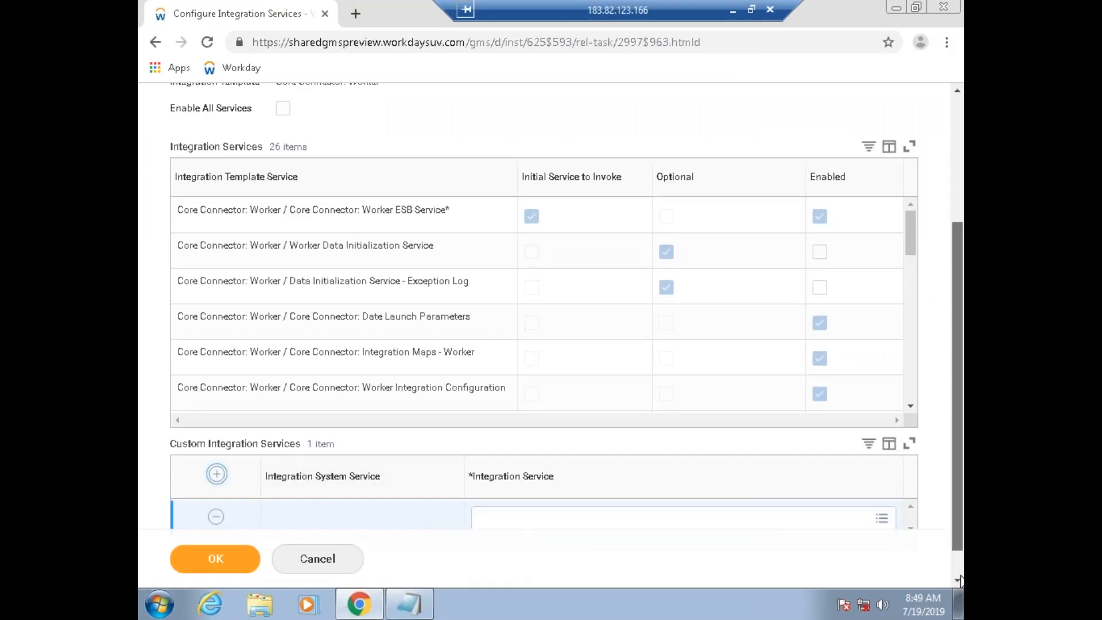
scroll(913, 539, "down", 1)
left_click(881, 482)
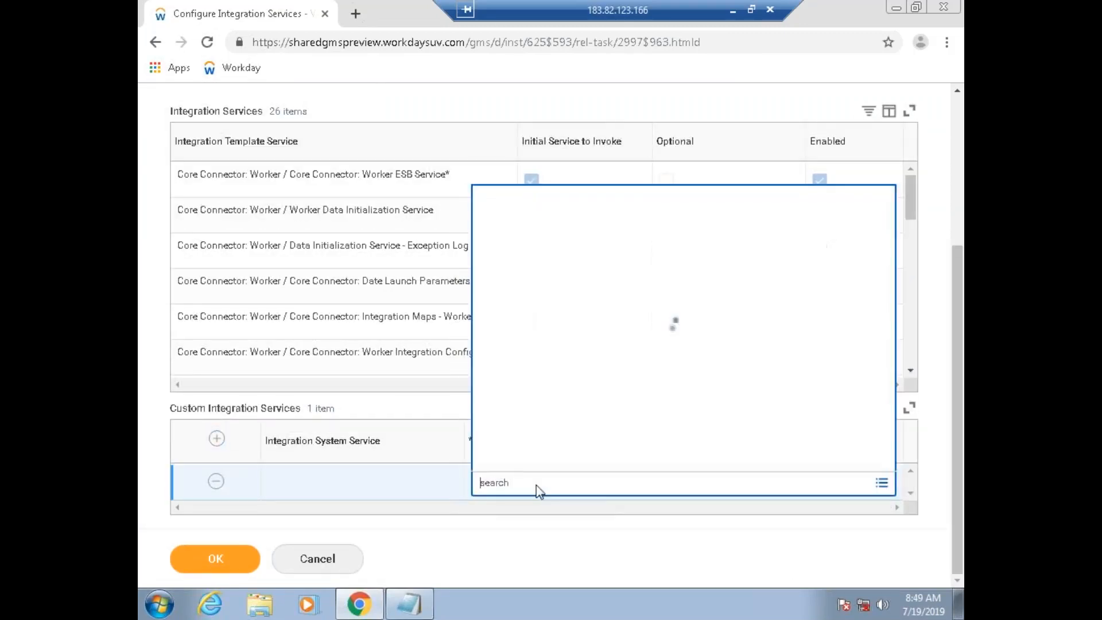
left_click(499, 455)
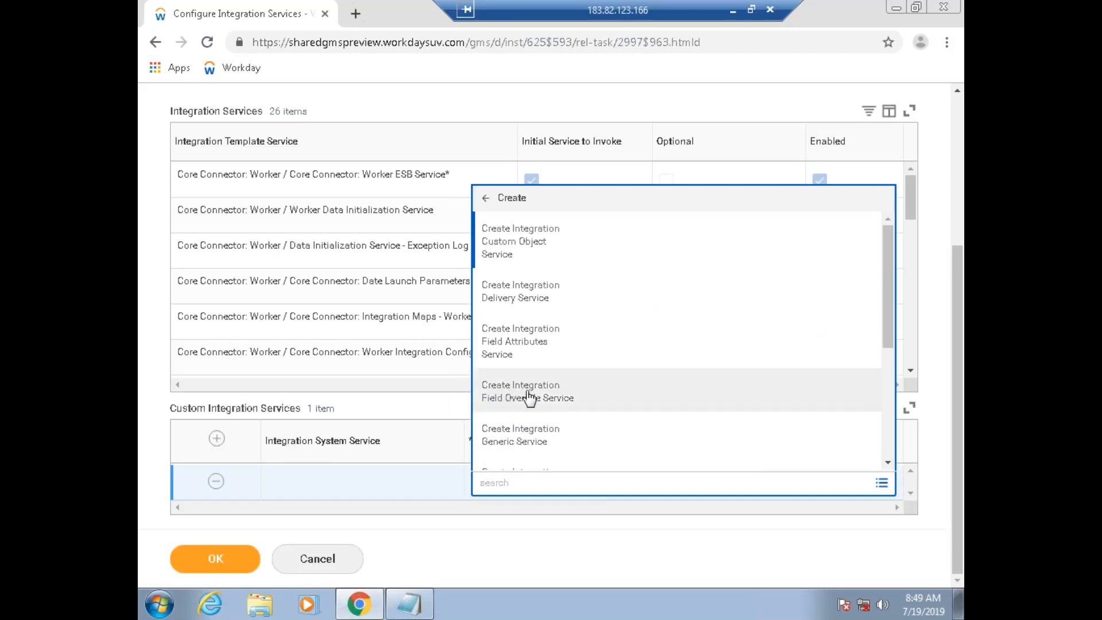
left_click(509, 402)
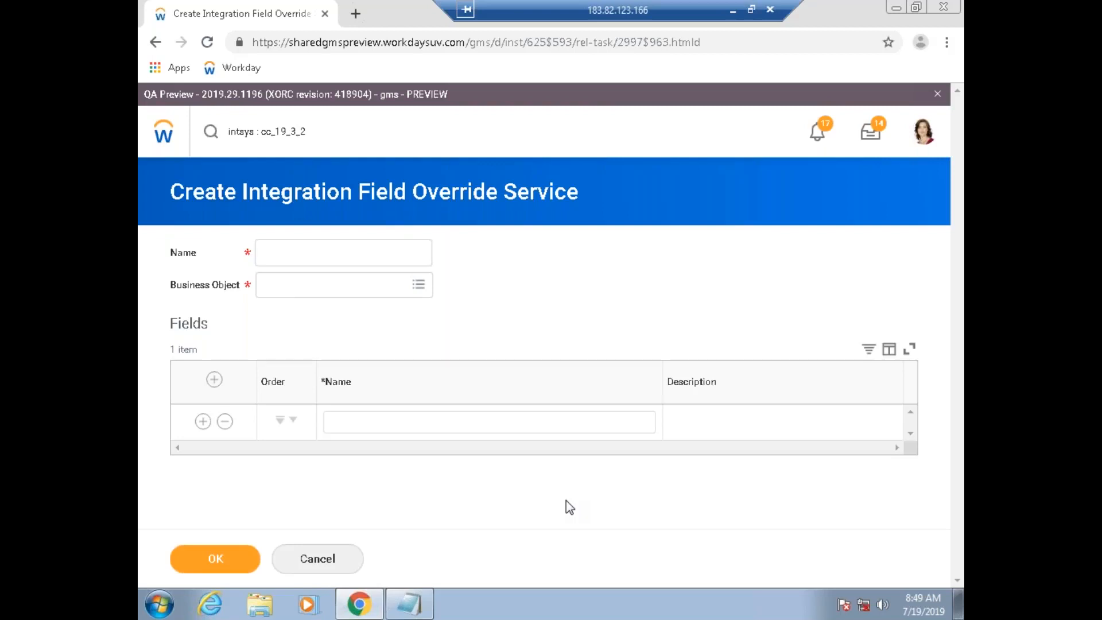
Step: Cancel the override service form and the services configuration, and reopen Configure Integration Services for the integration system cc_19_3_2
left_click(339, 560)
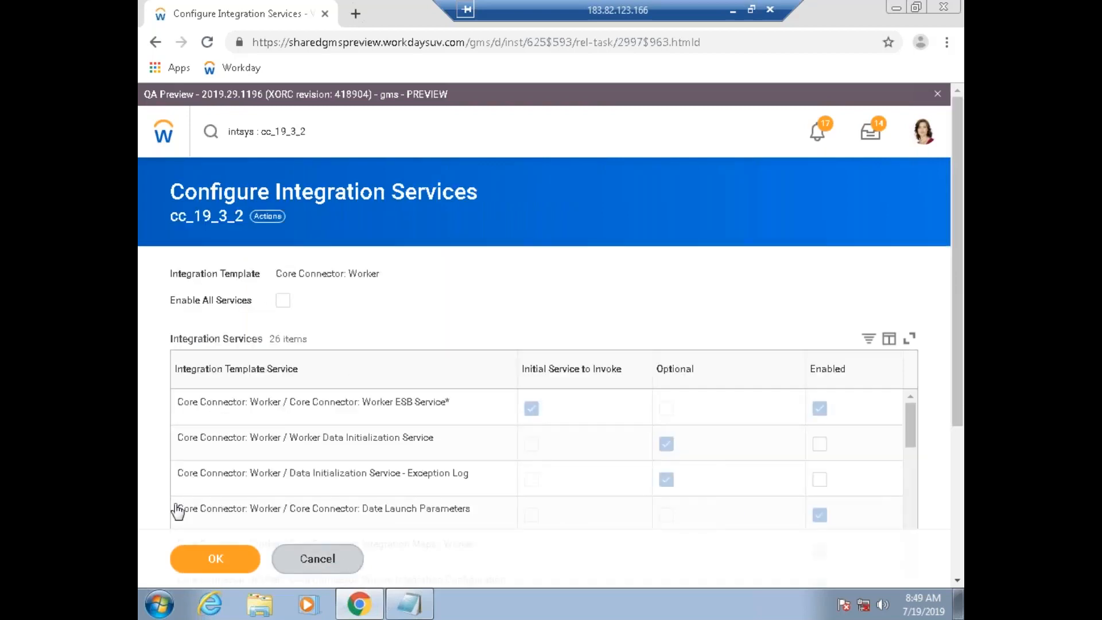
left_click(326, 559)
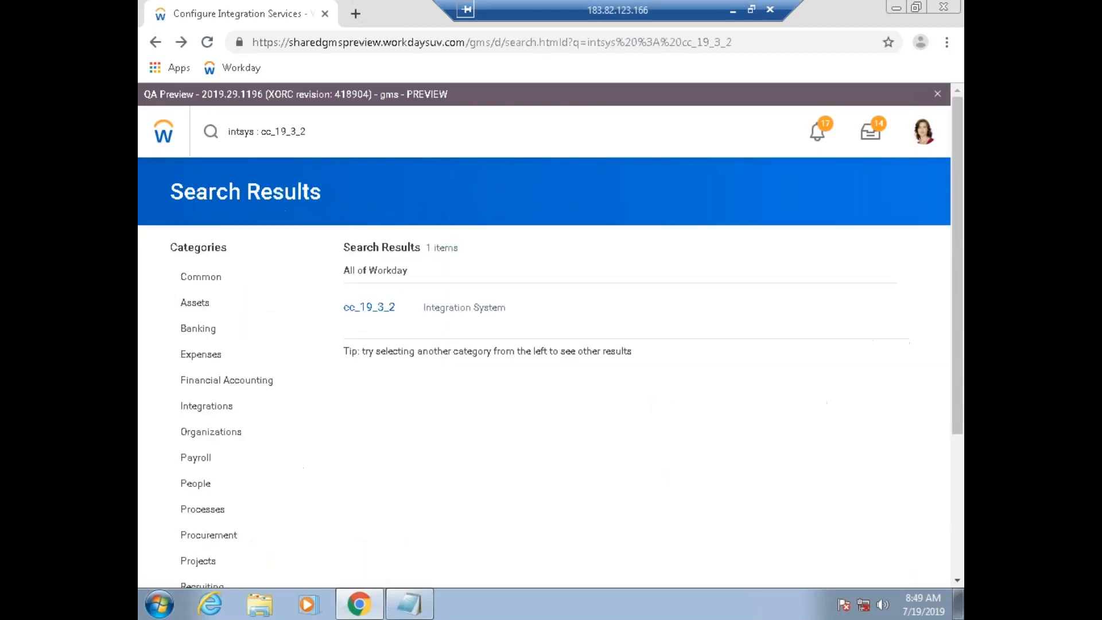
mouse_move(404, 315)
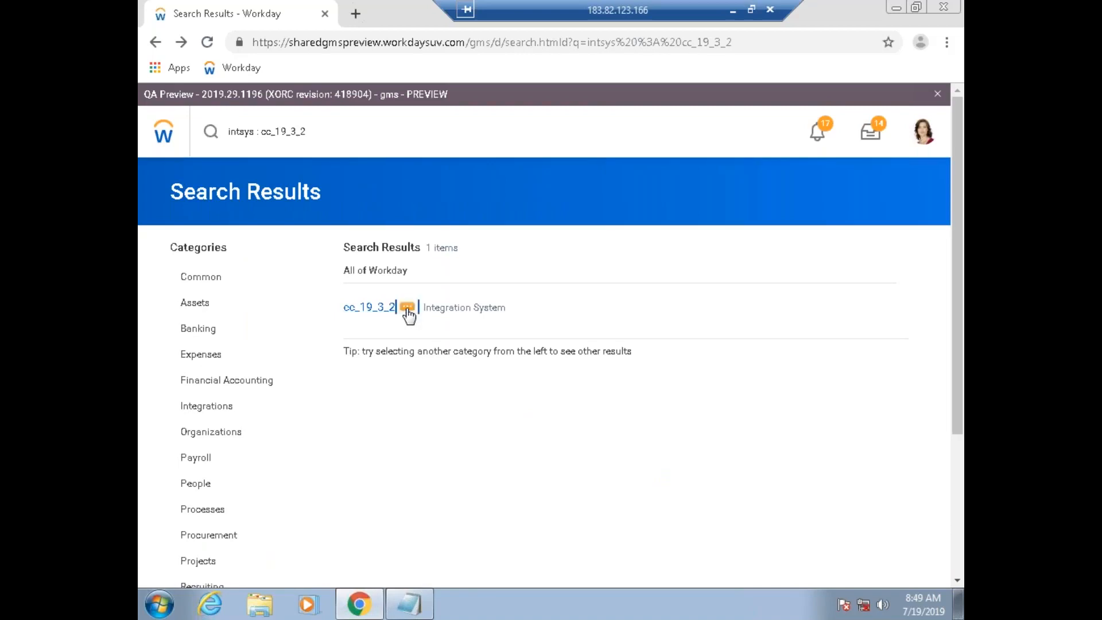
left_click(407, 310)
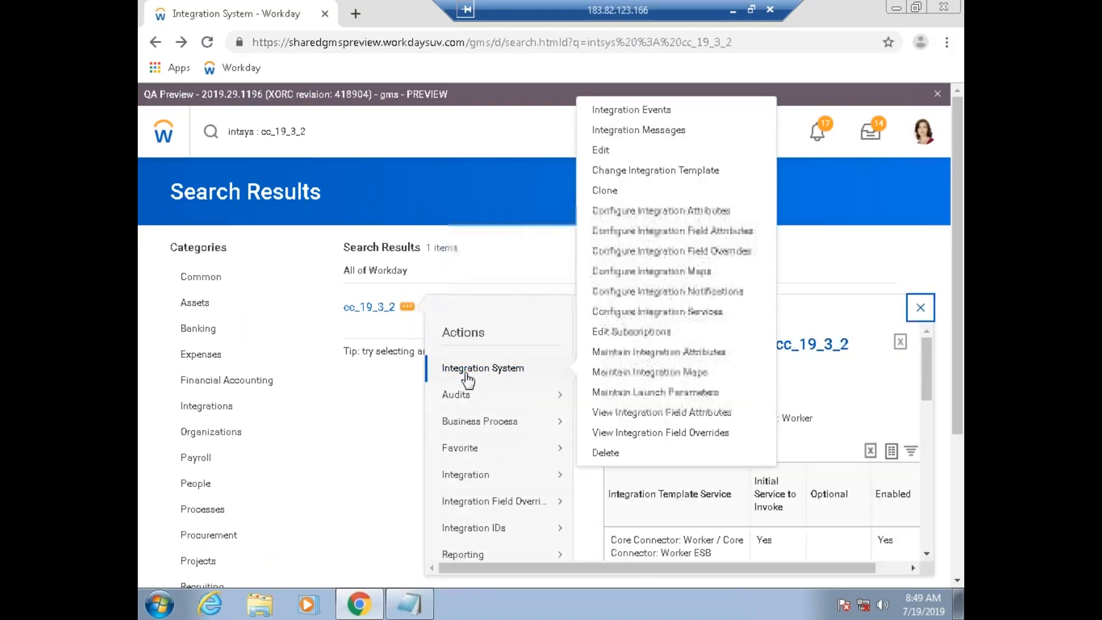
mouse_move(468, 374)
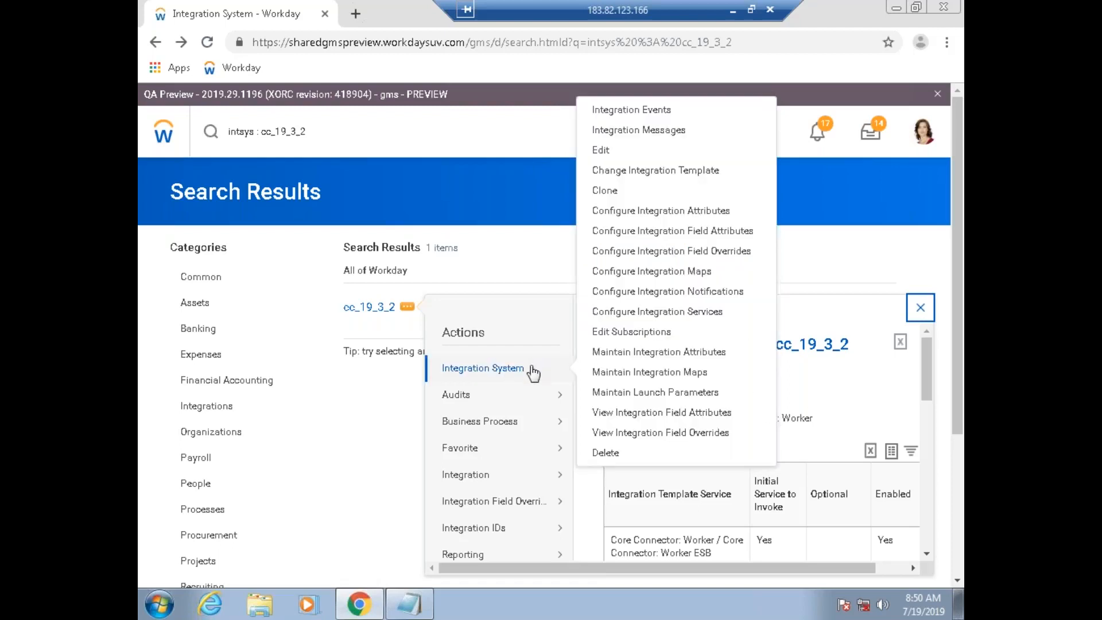
left_click(669, 314)
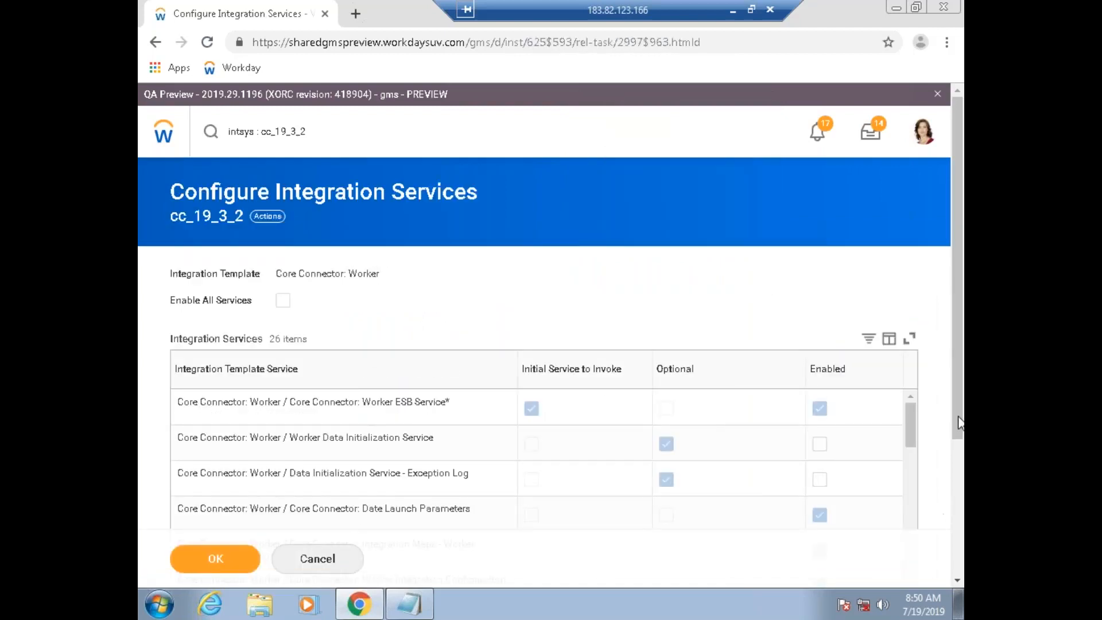
Step: Review the Core Connector: Worker integration services list down to the data section field services, checking which ones are optional and enabled
left_click_drag(959, 429, 961, 528)
left_click(913, 472)
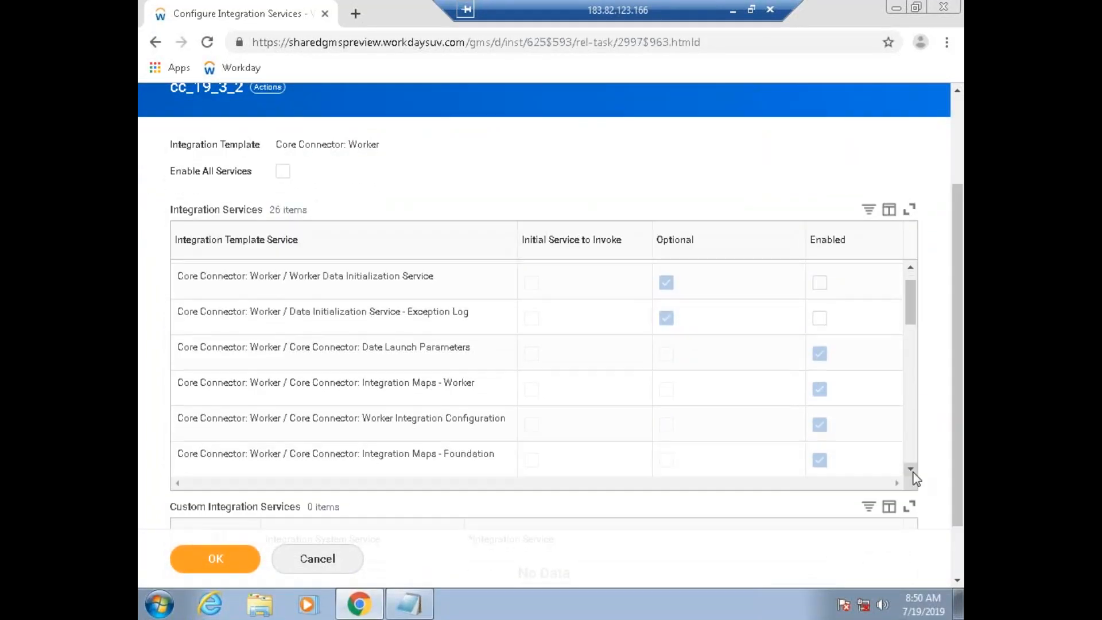
left_click(911, 471)
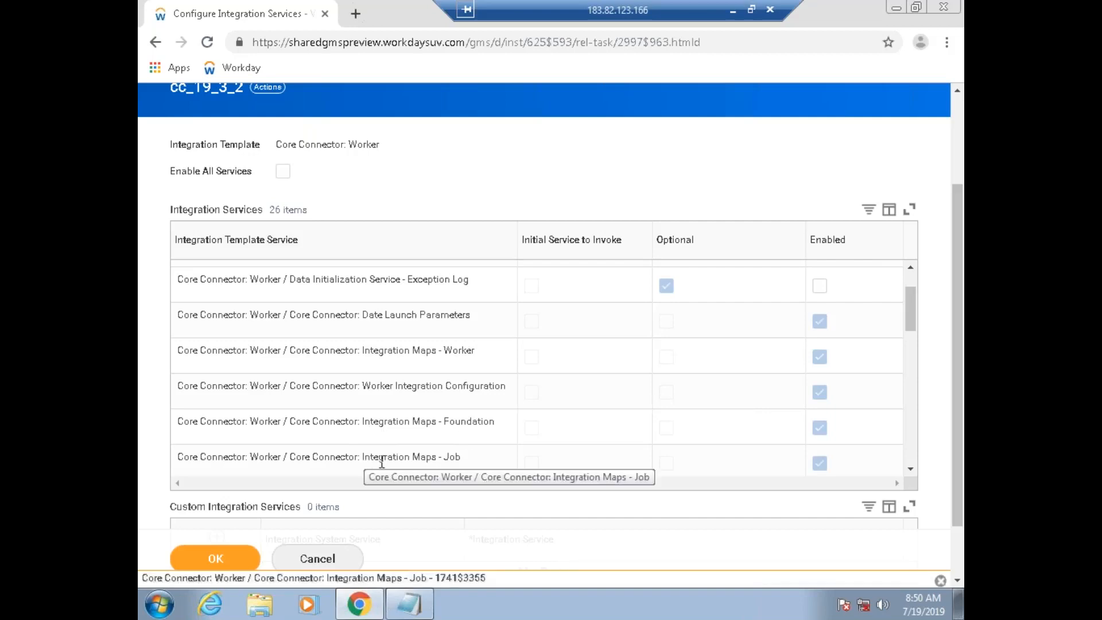
left_click(911, 472)
left_click(912, 472)
left_click(912, 472)
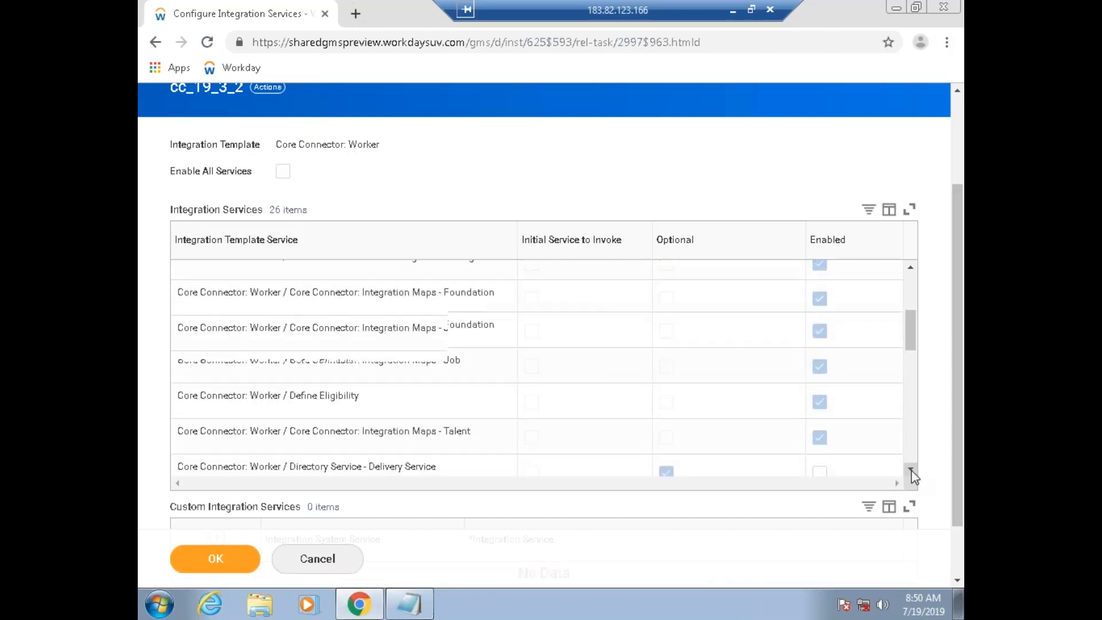
left_click(911, 472)
left_click(912, 472)
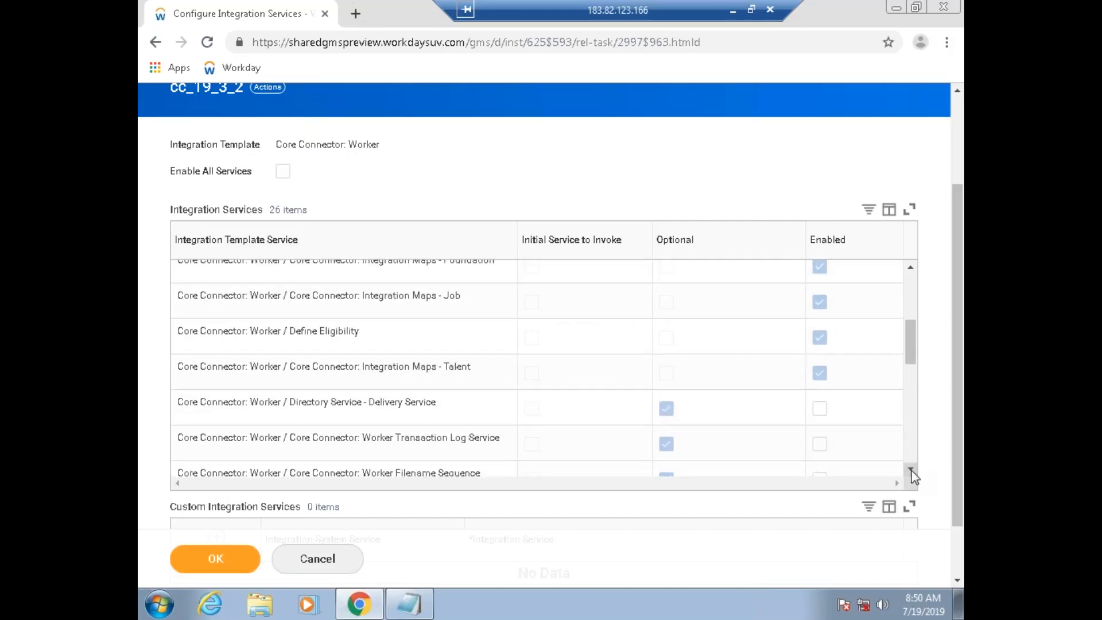
left_click(911, 472)
left_click(912, 471)
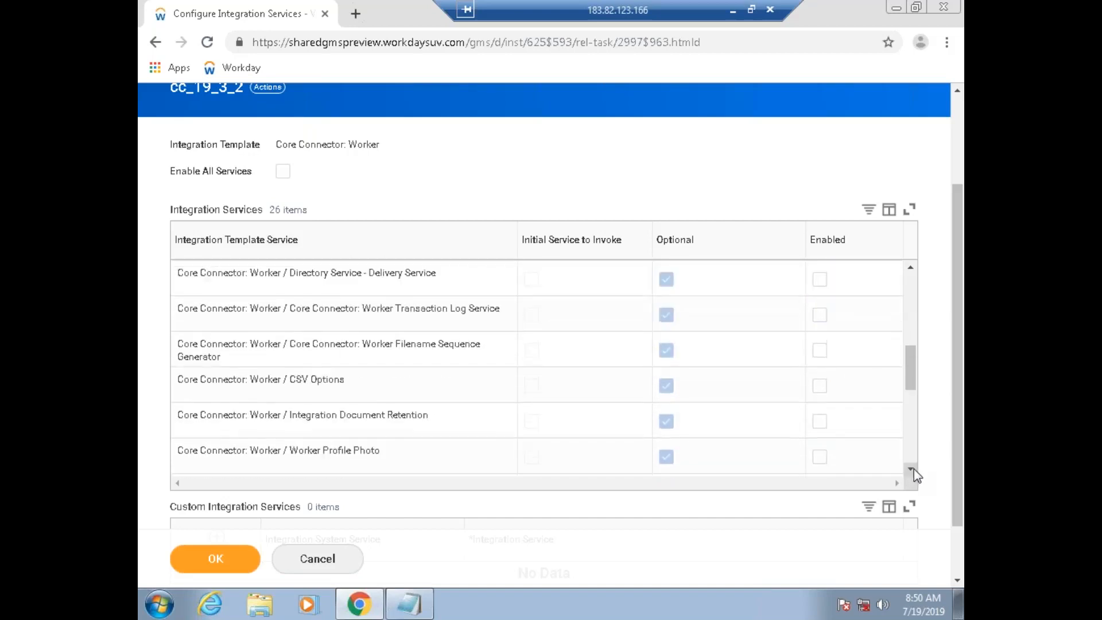
left_click(911, 471)
left_click(911, 471)
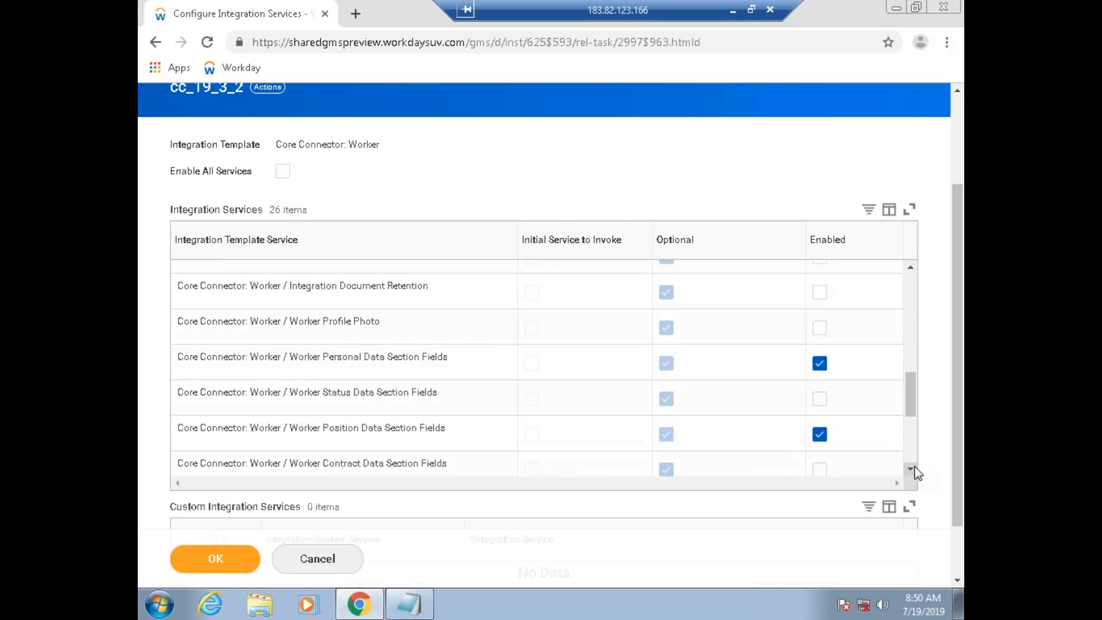
mouse_move(911, 413)
left_mouse_down()
mouse_move(915, 430)
mouse_move(919, 393)
left_mouse_up()
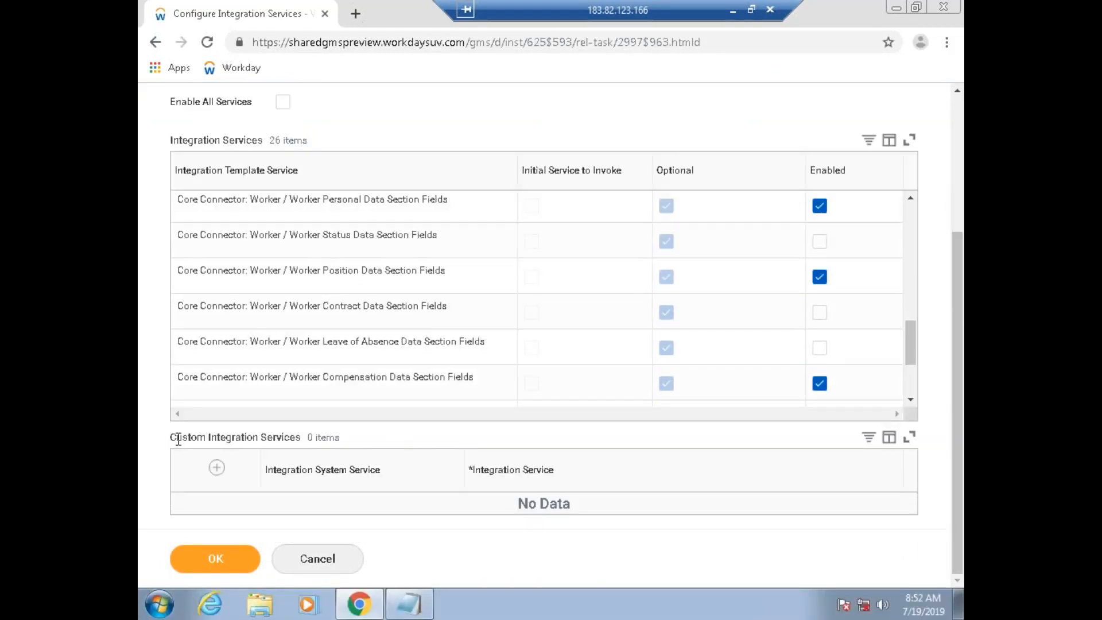
Step: Add a row under Custom Integration Services and start creating an Integration Field Override Service for it
left_click_drag(303, 438, 216, 466)
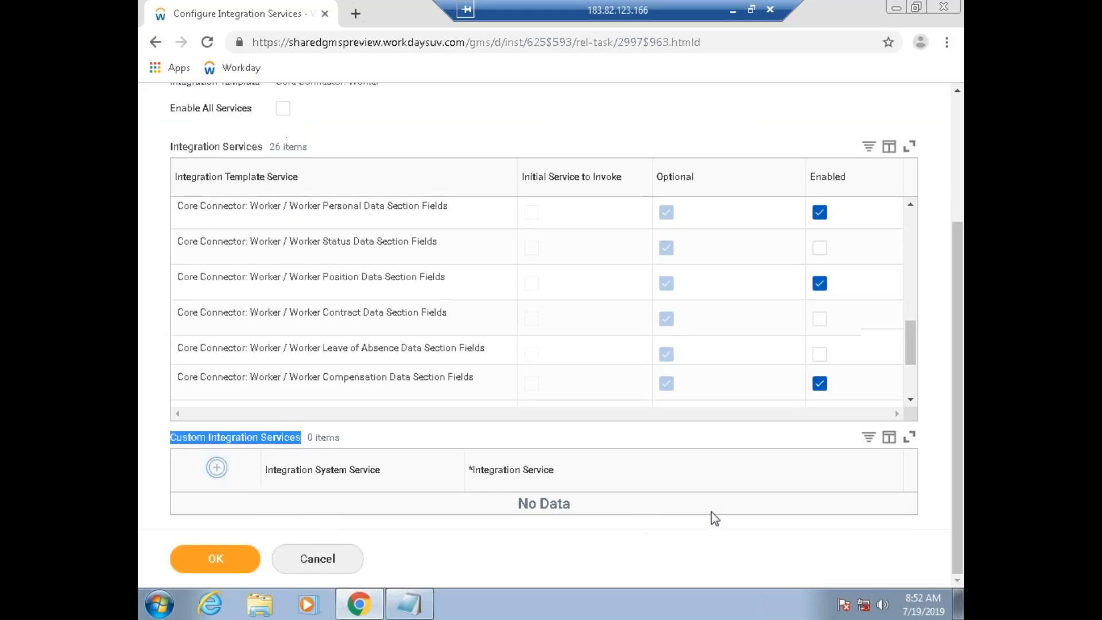
left_click(883, 522)
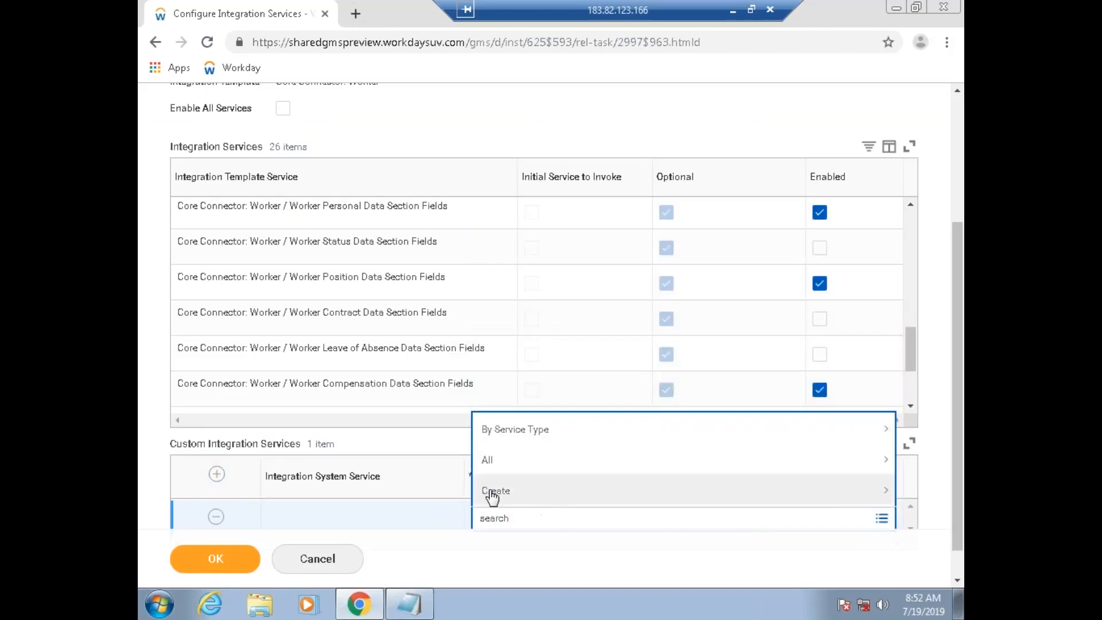
left_click(493, 493)
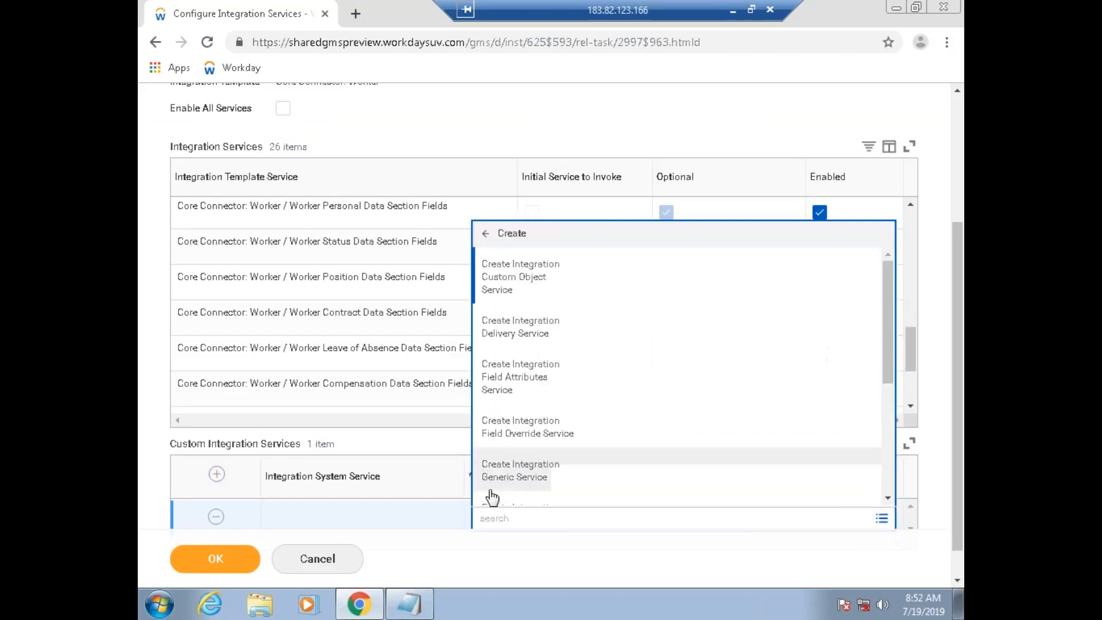
left_click(523, 439)
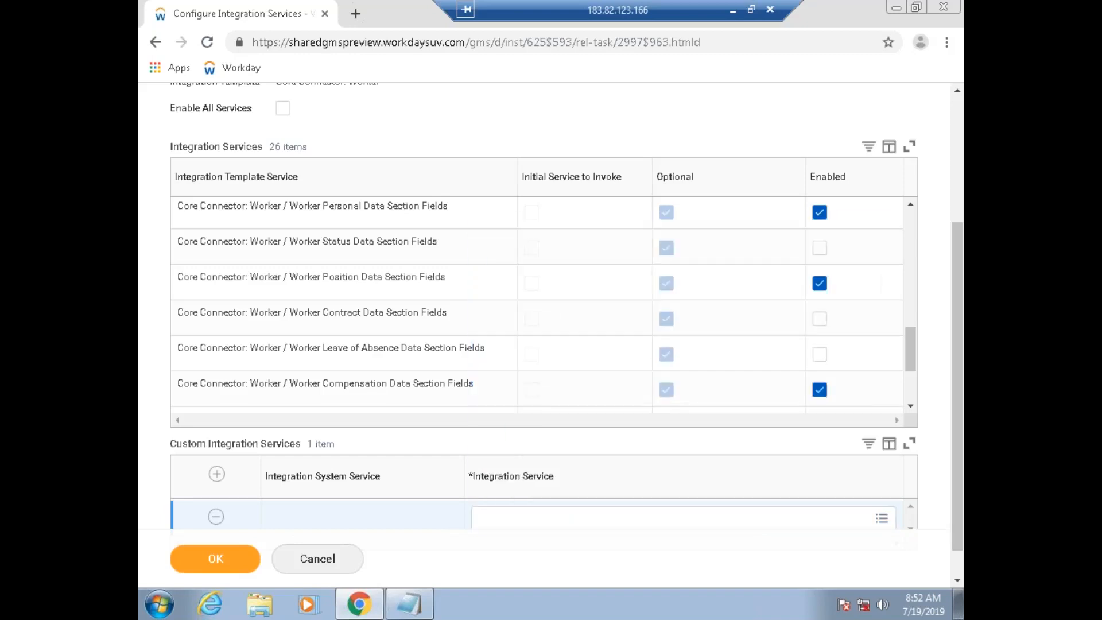
Step: Name the field override service cc_19_3_2_fos and add three placeholder fields named ph1, ph2 and ph3
left_click(298, 251)
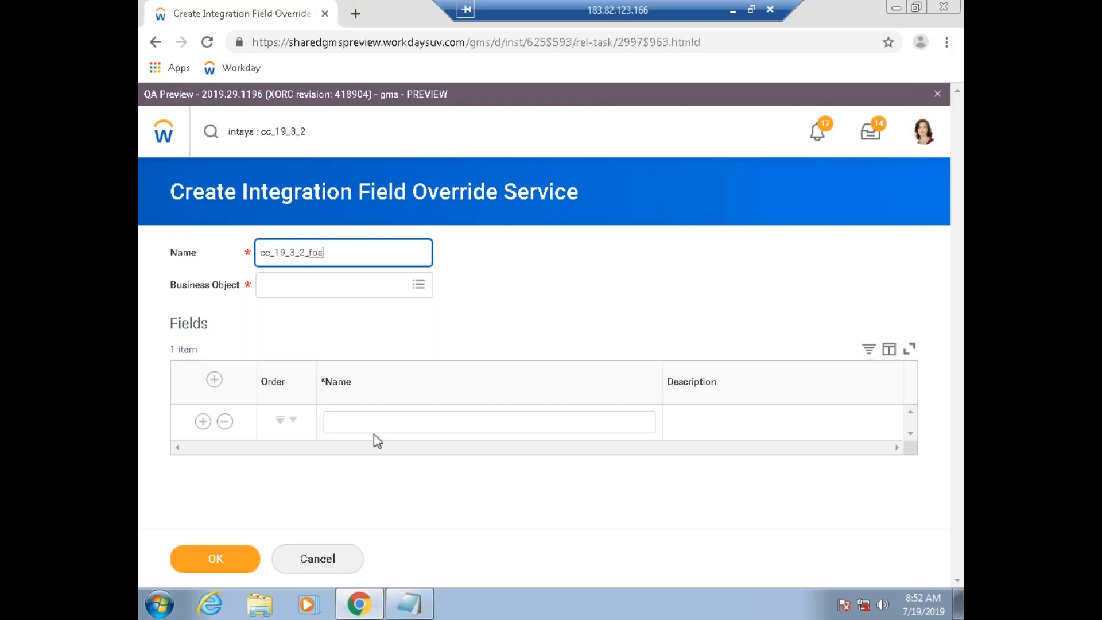
left_click(347, 415)
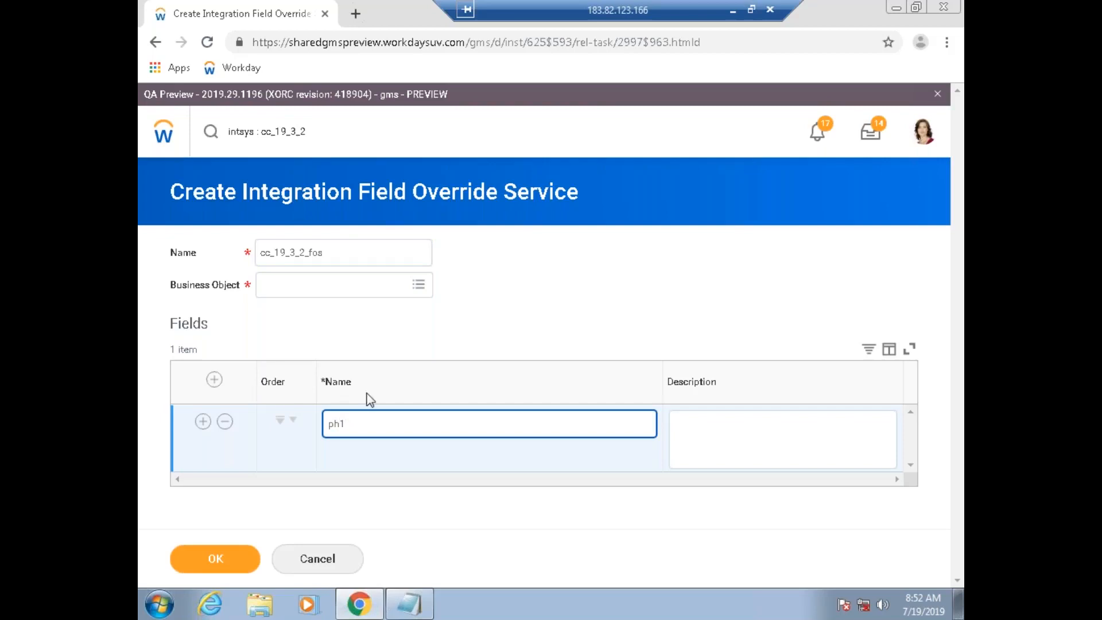
left_click(728, 432)
left_click(203, 421)
left_click(343, 458)
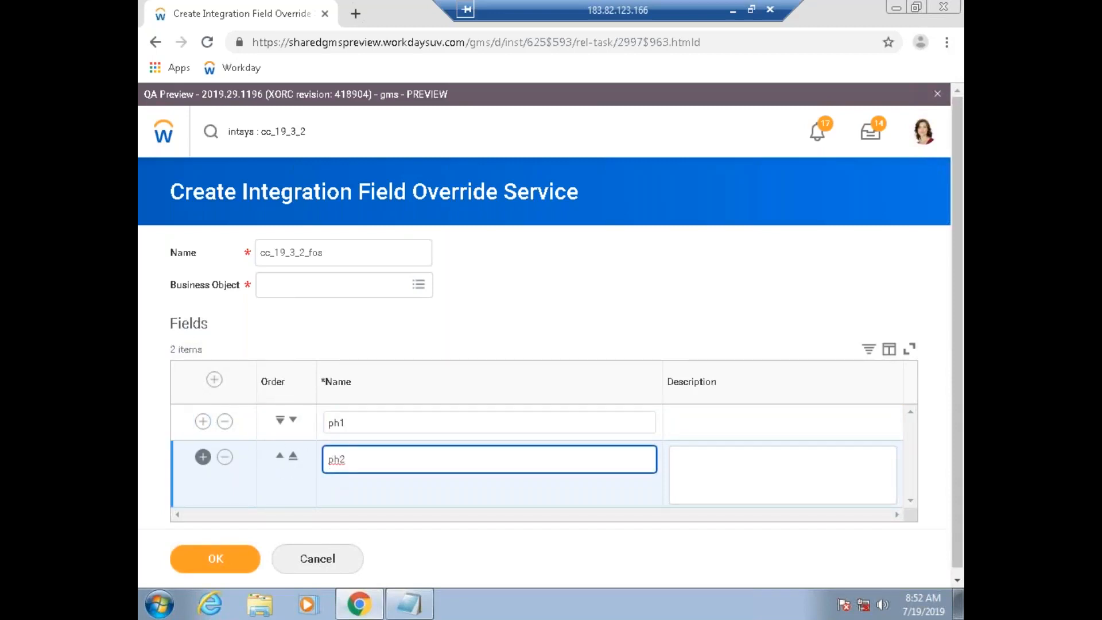
left_click(202, 457)
left_click(355, 489)
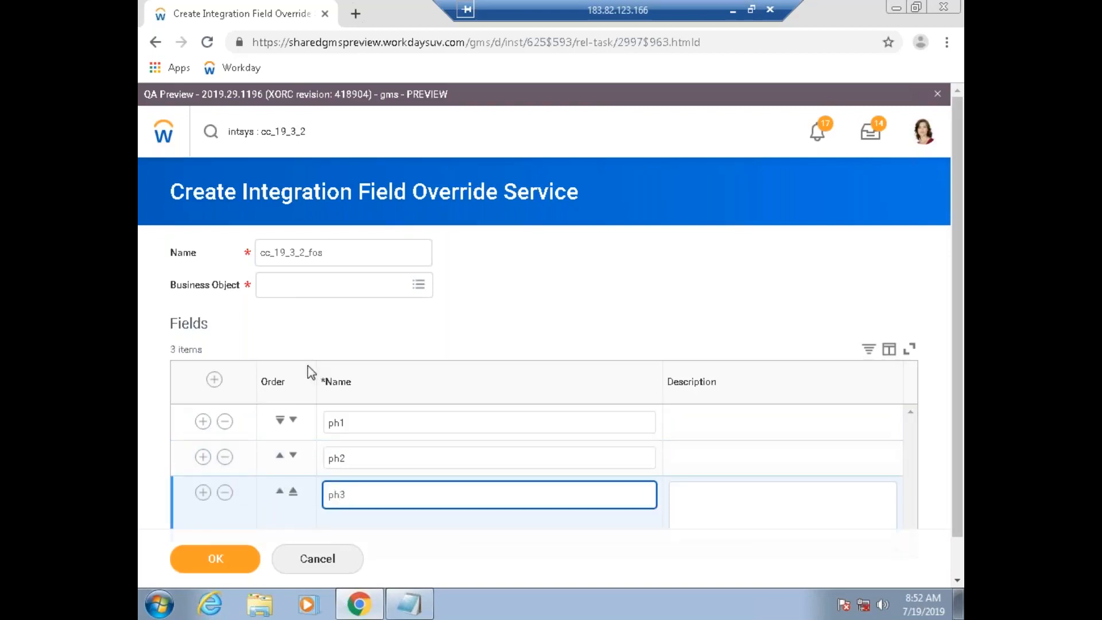
Step: Set the required Business Object of the field override service to Worker
left_click(226, 567)
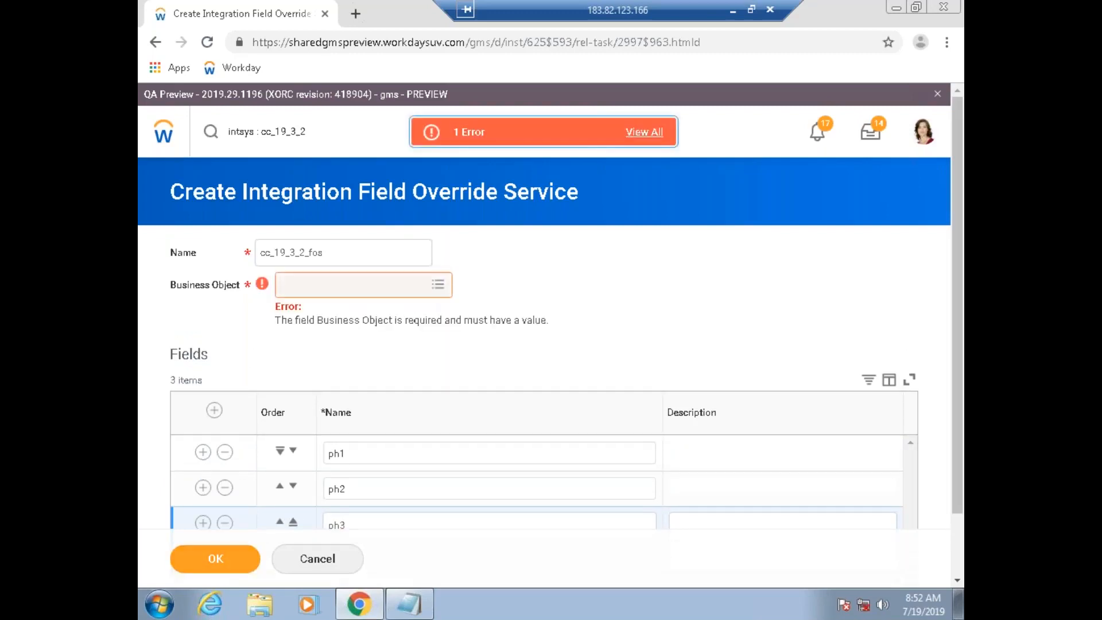
left_click(438, 284)
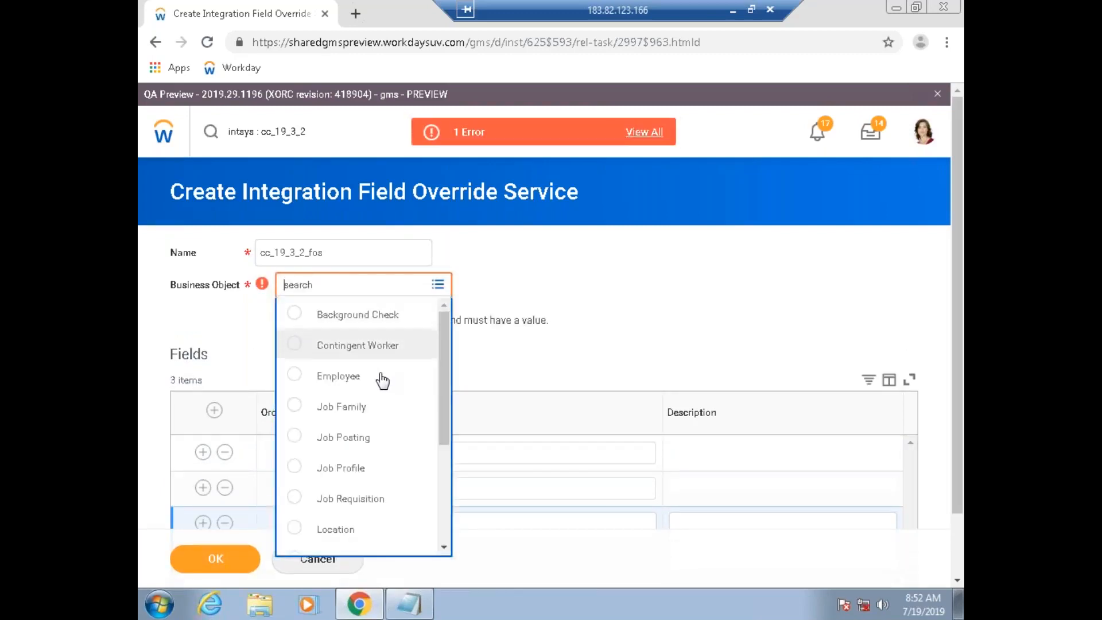
left_click_drag(443, 386, 444, 534)
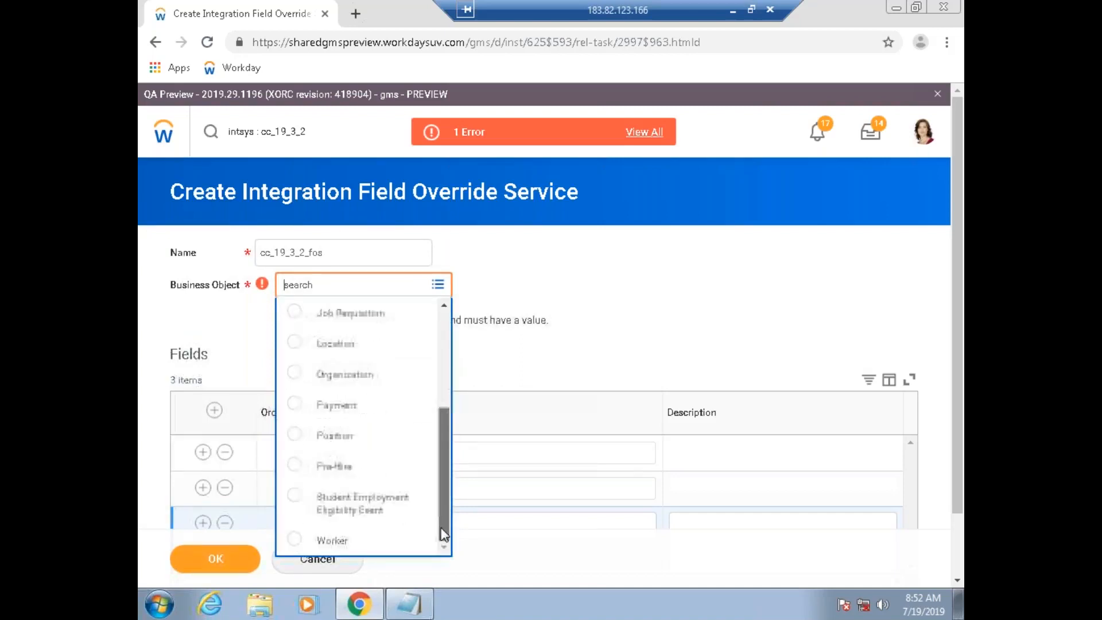
left_click(324, 540)
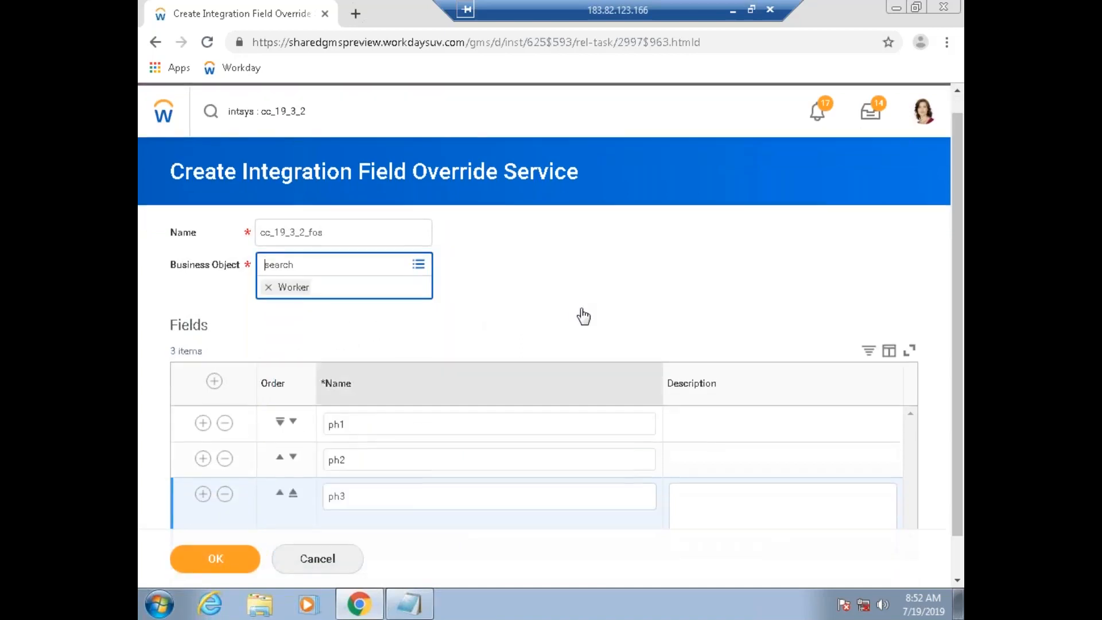
left_click(307, 314)
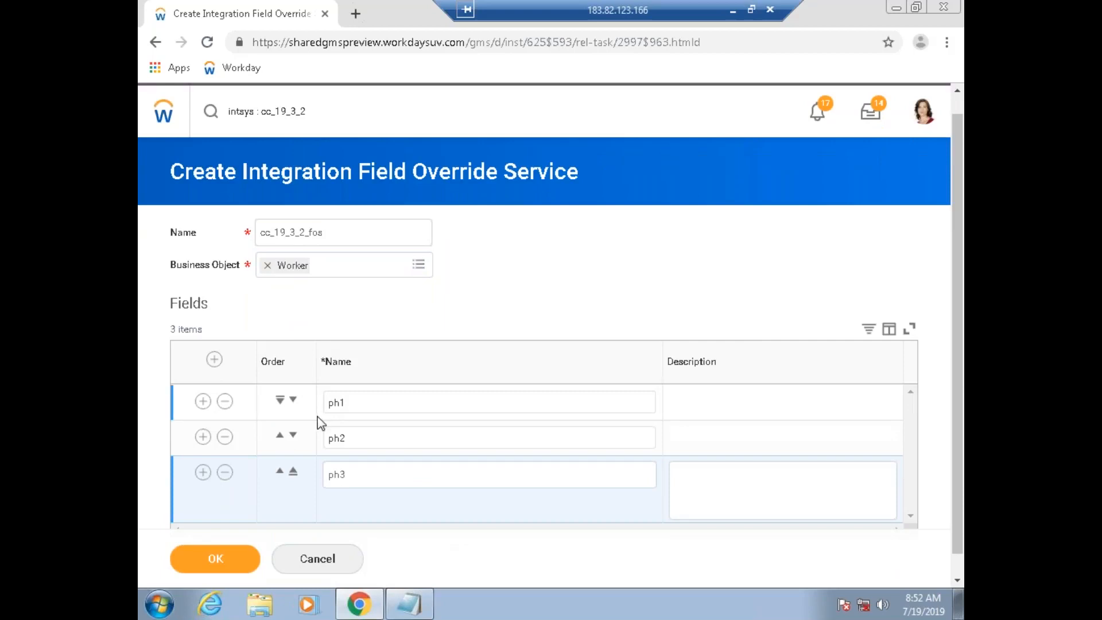
Step: Save the new field override service and submit the integration services configuration of cc_19_3_2
left_click(344, 474)
left_click(356, 514)
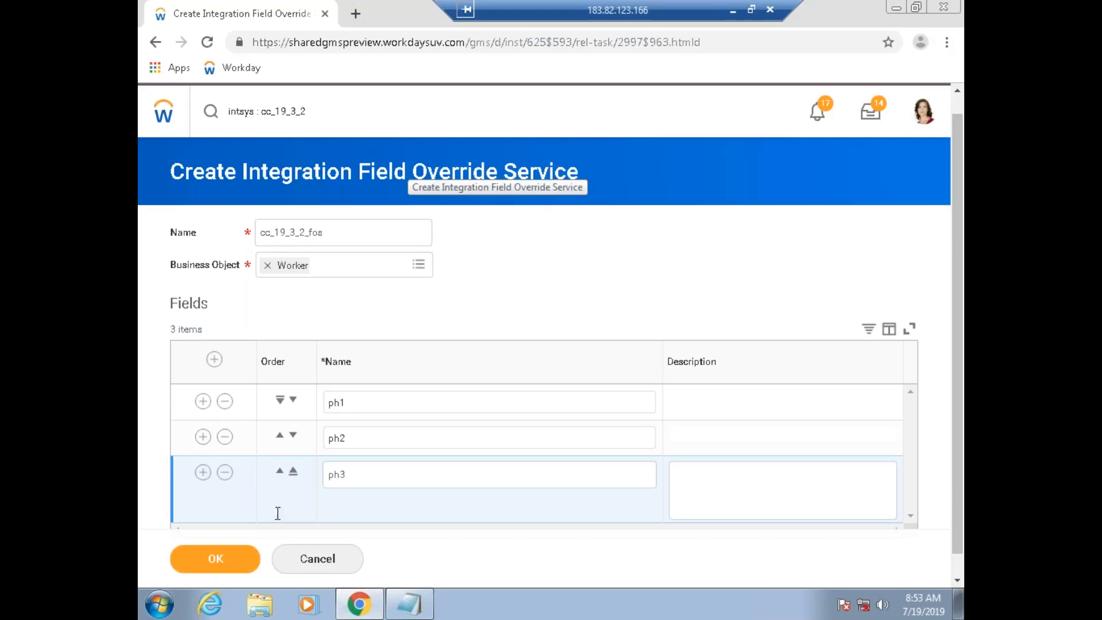
left_click(251, 557)
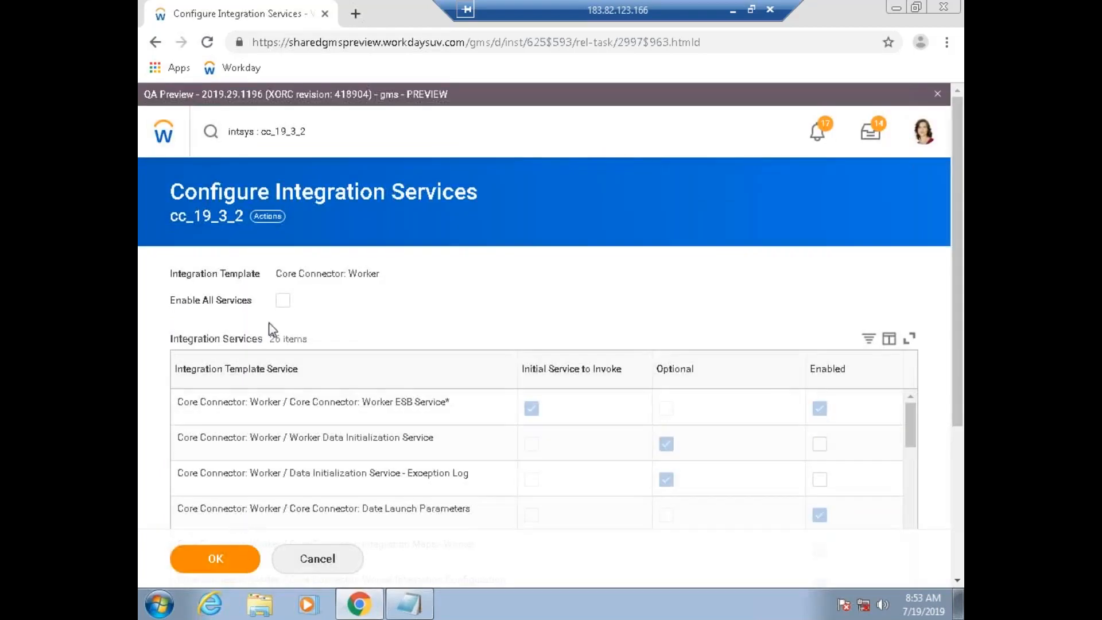
left_click(208, 565)
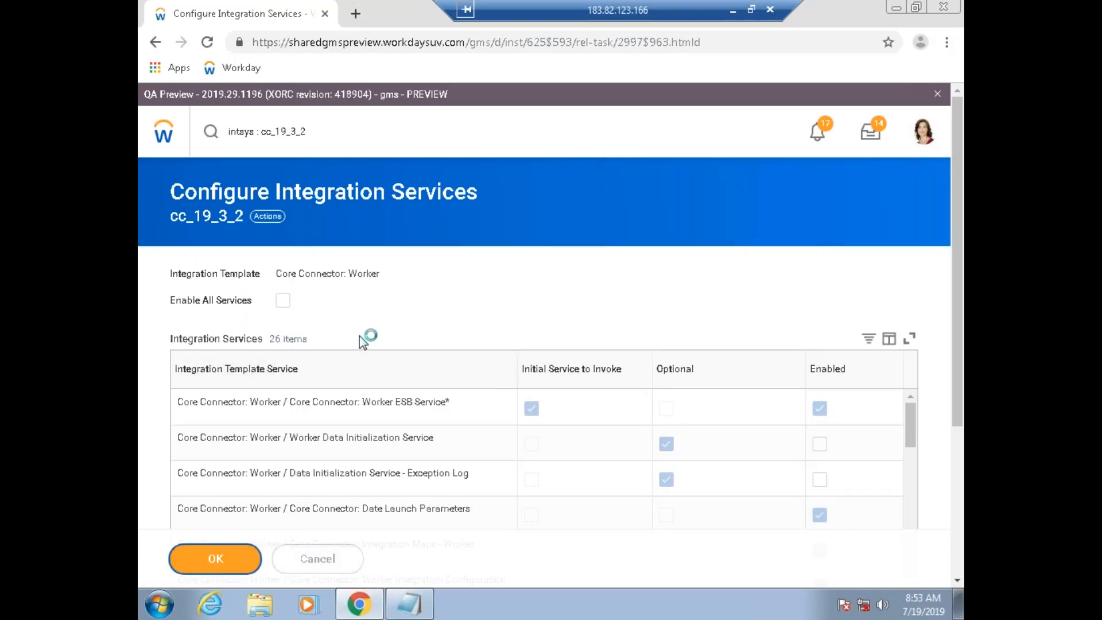
Step: Open Configure Integration Field Overrides for cc_19_3_2 and display the overrides of the cc_19_3_2_fos service
left_click(268, 216)
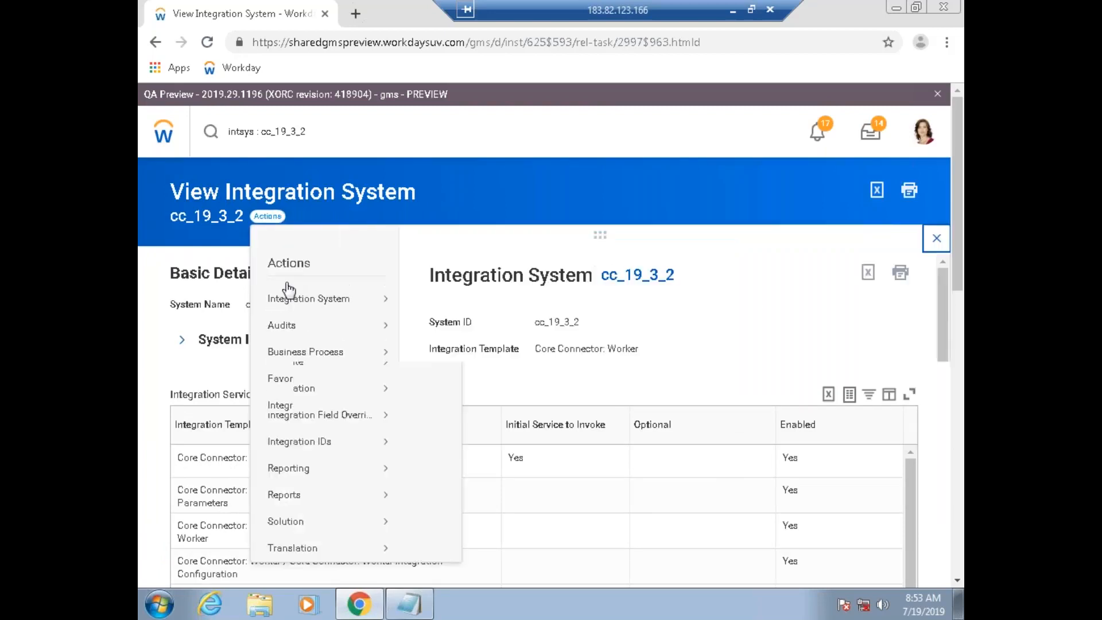
mouse_move(306, 310)
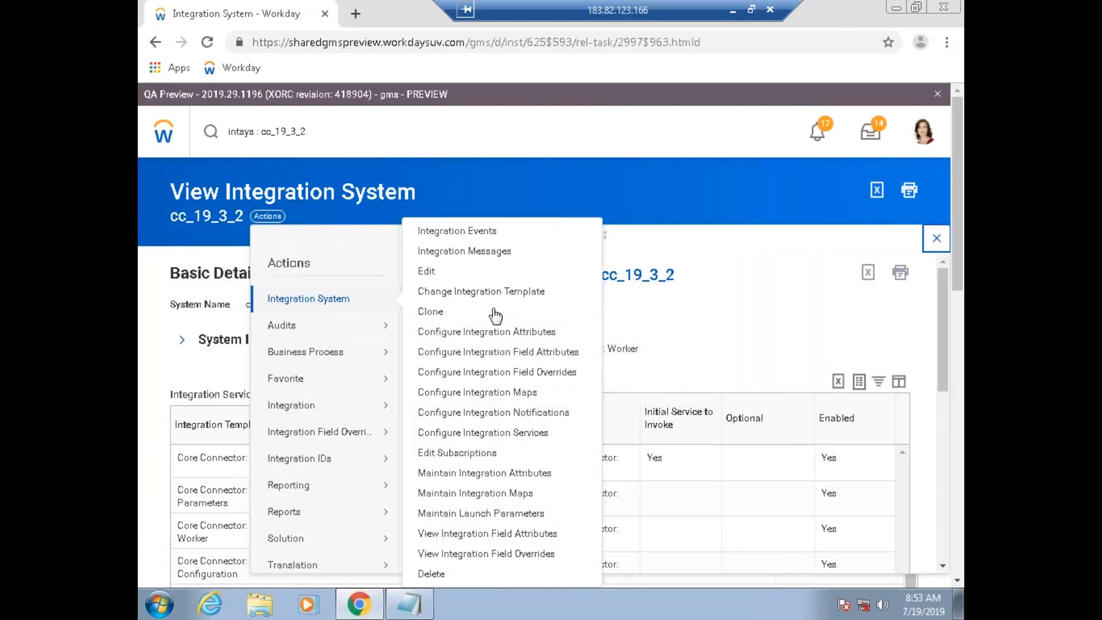
left_click(497, 373)
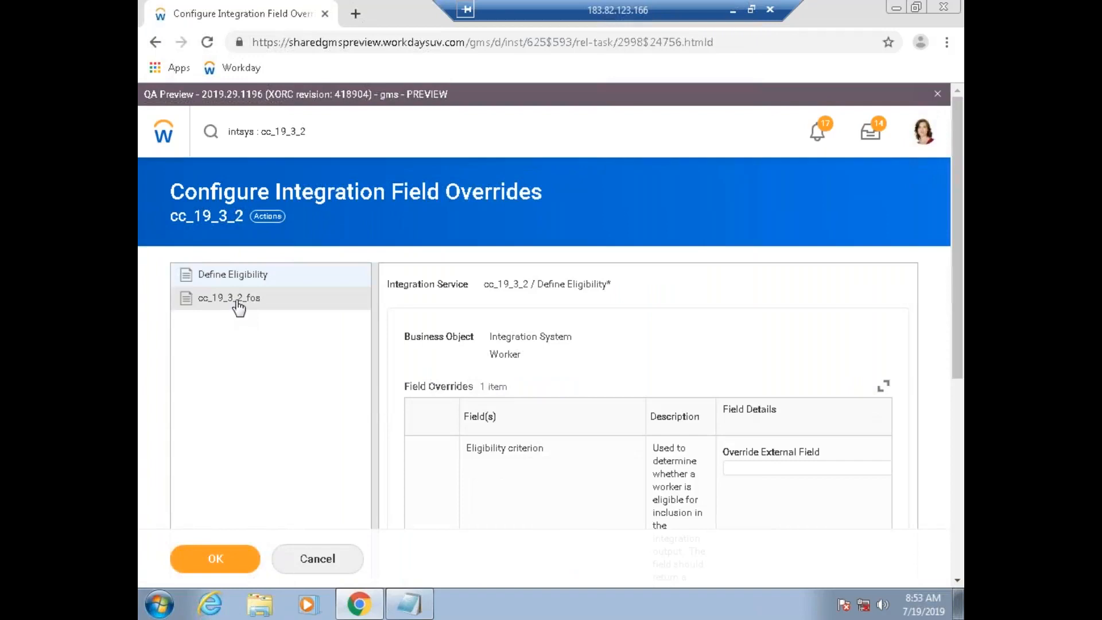
left_click(238, 307)
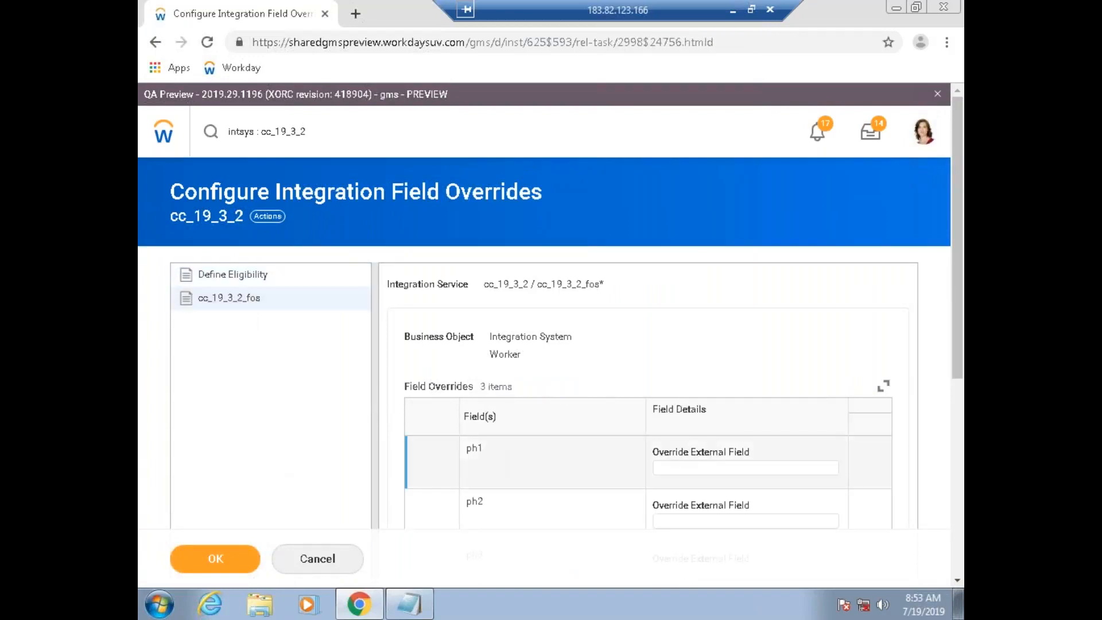
Step: Set the override external field of placeholder ph1 to the calculated field cf_19_3_1
left_click_drag(961, 370, 962, 431)
left_click(680, 360)
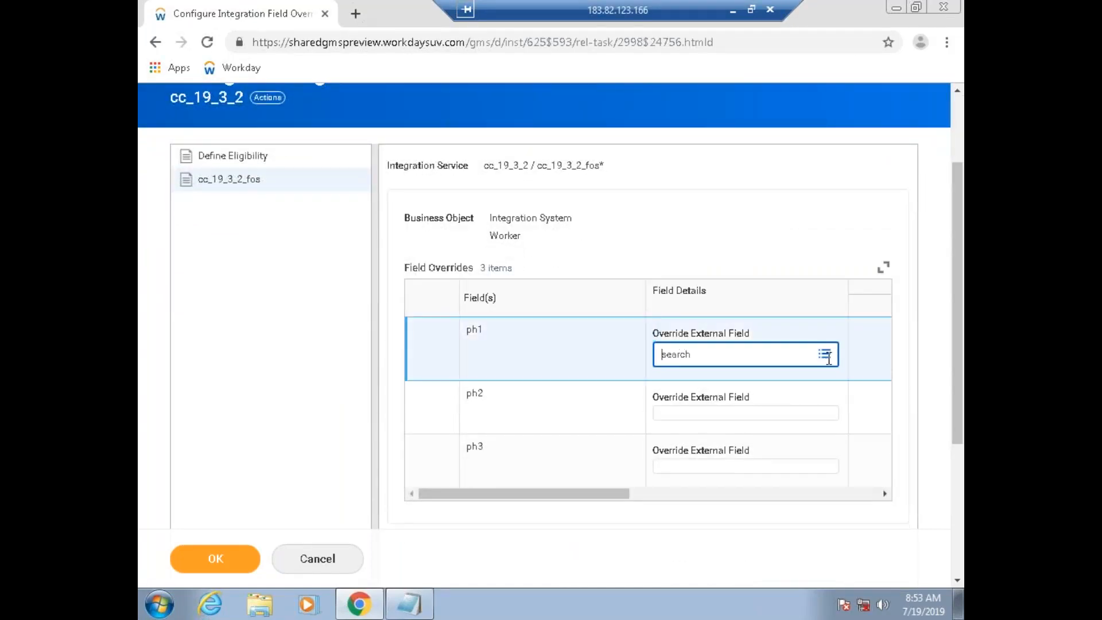
left_click(826, 358)
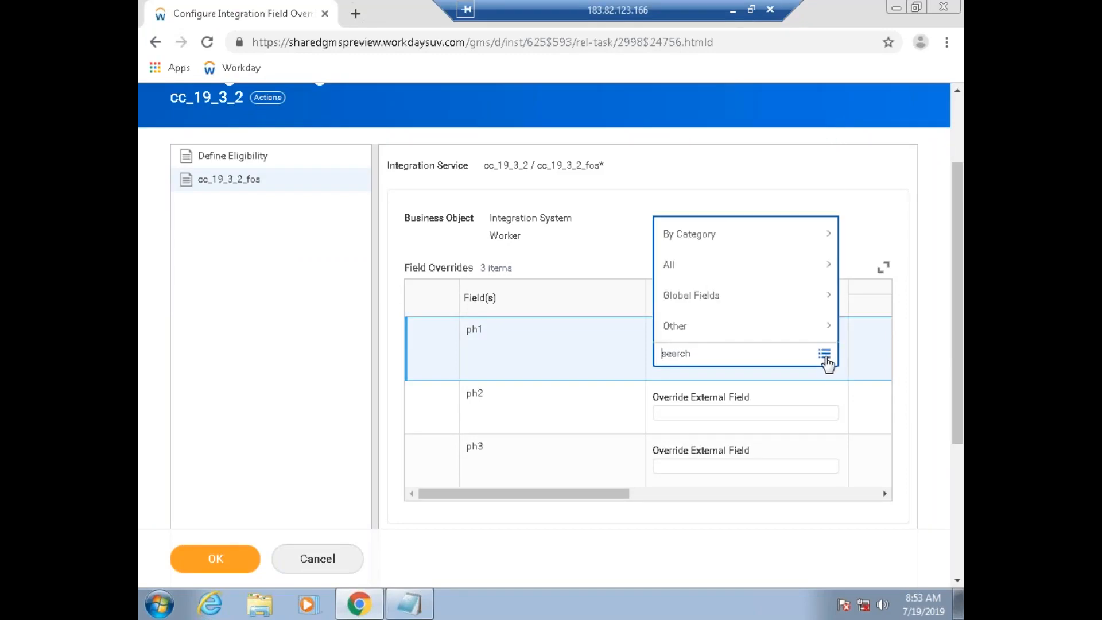
type("cf_19_")
key("Return")
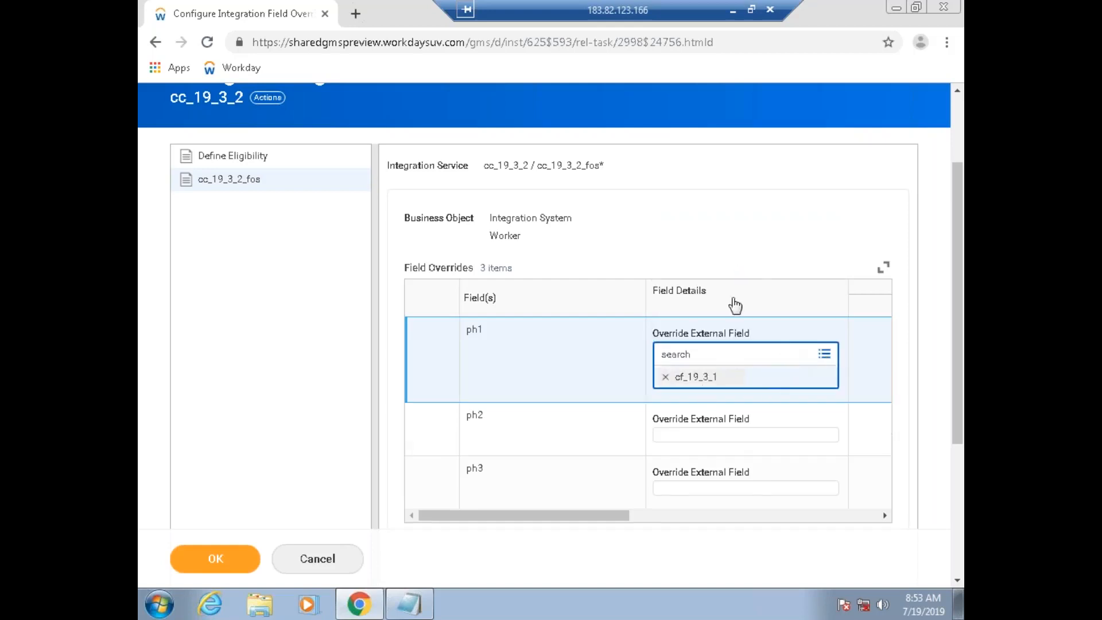
left_click(816, 520)
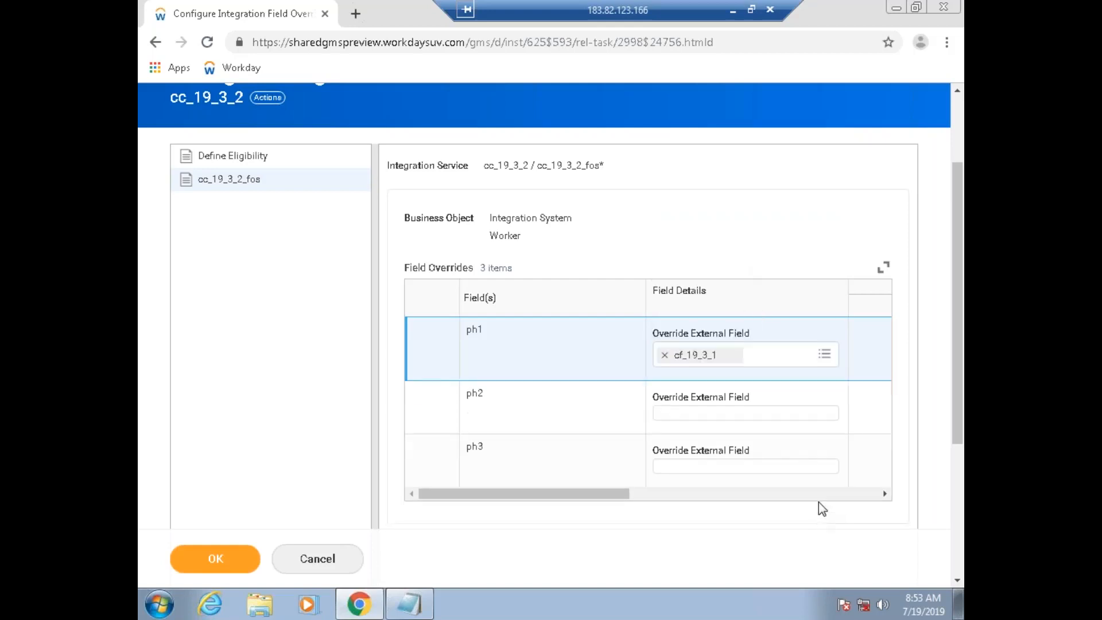
Step: Search the external fields for "mar" and set the override external field of ph2 to Marital Status
left_click(819, 415)
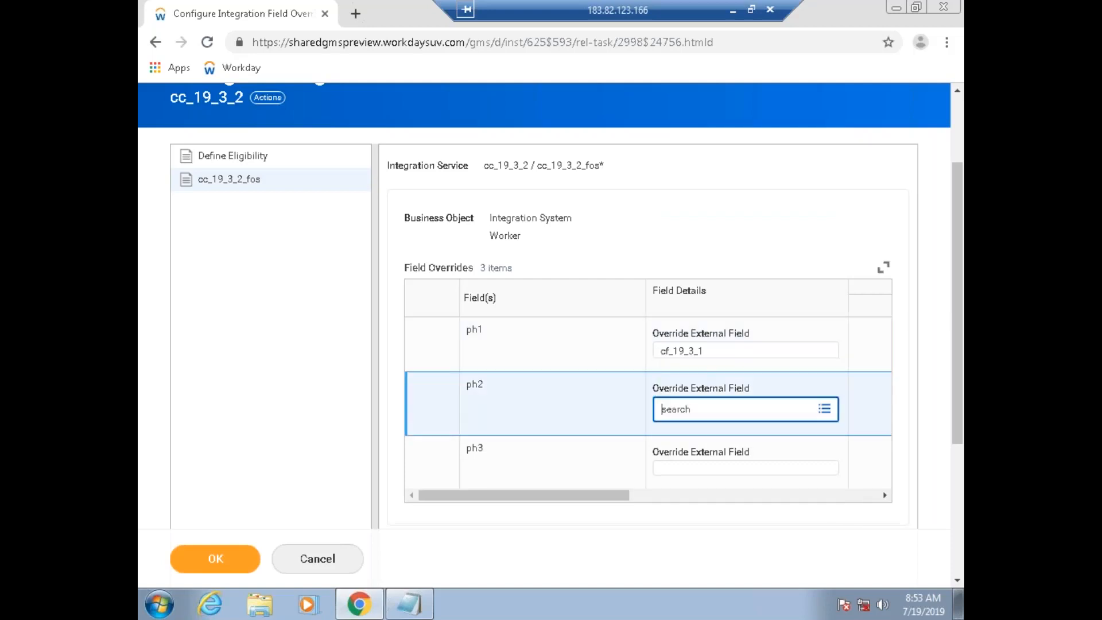
left_click(827, 420)
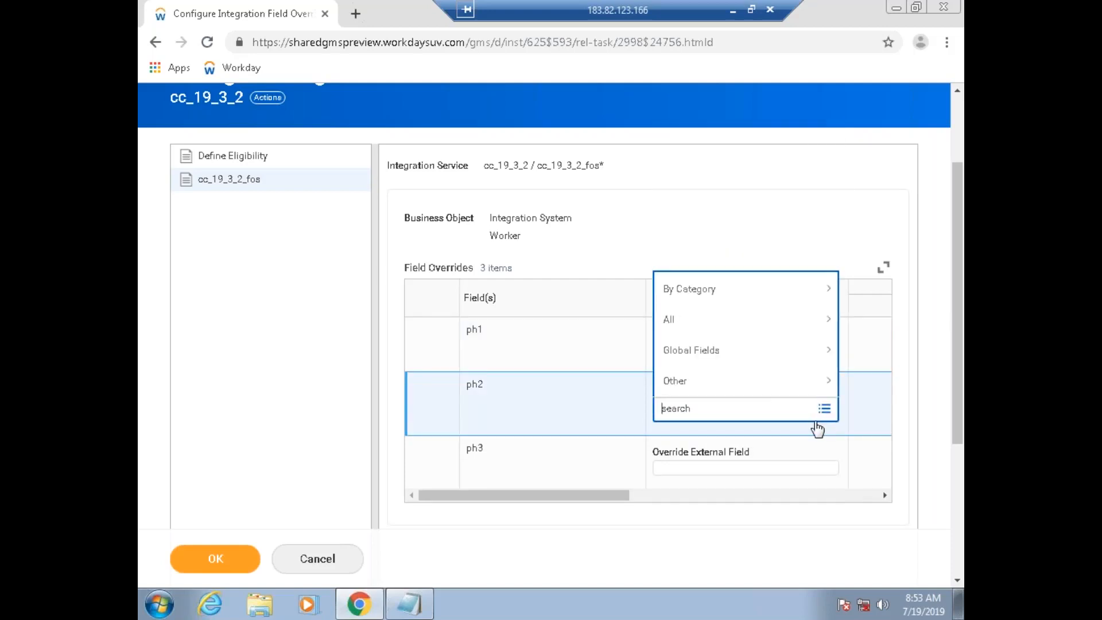
type("mar")
key("Return")
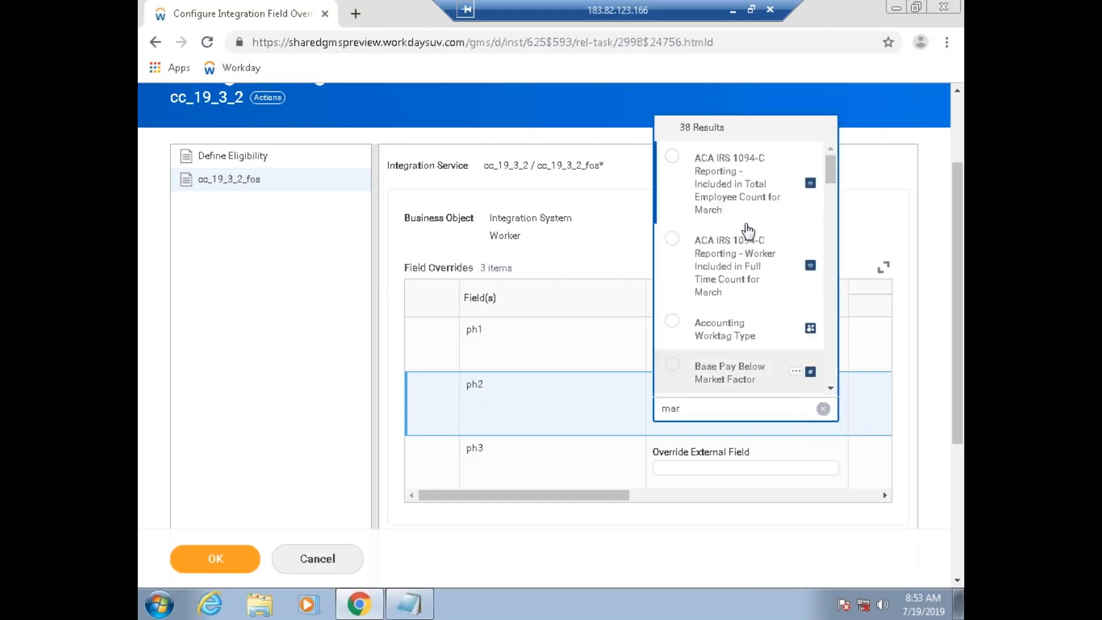
left_click(830, 389)
left_click_drag(832, 393, 832, 393)
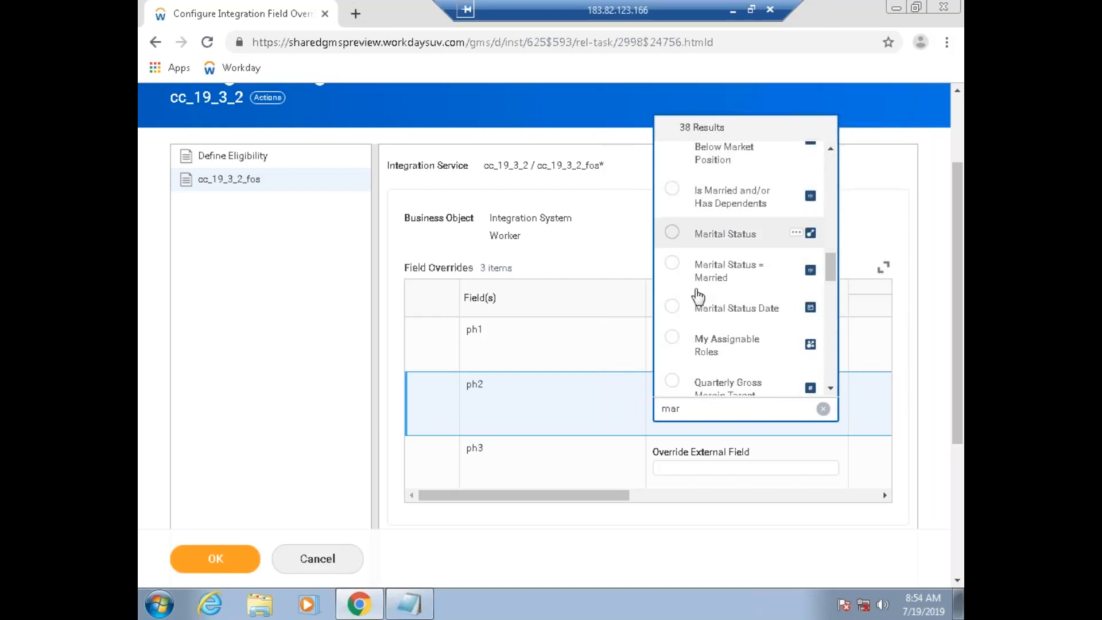
left_click(725, 234)
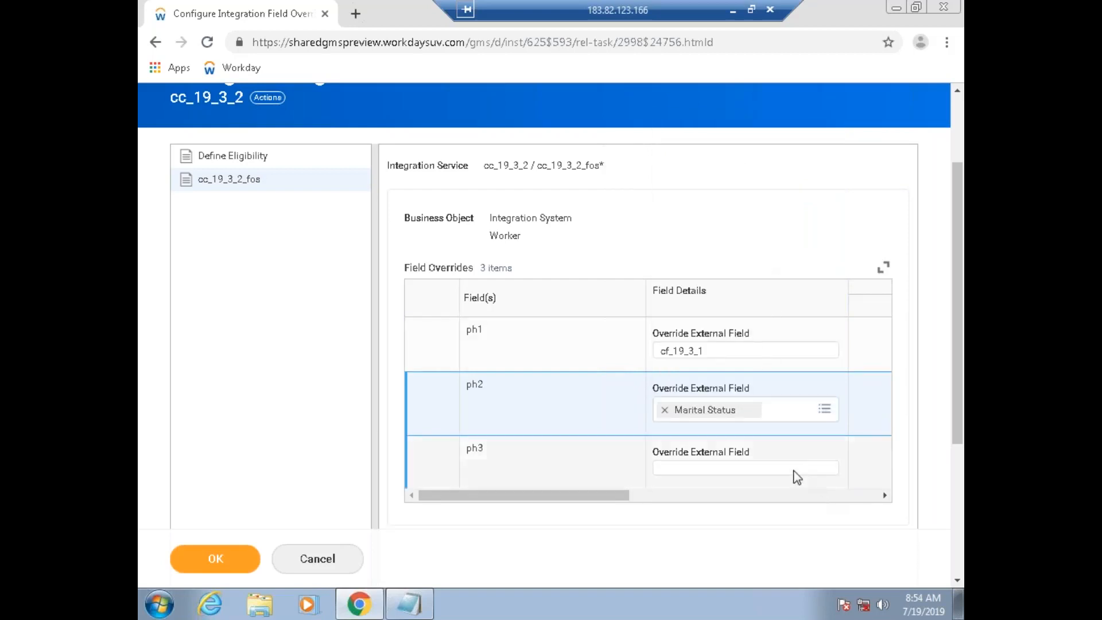
Step: Set the override external field of ph3 to Gender (Locale Sensitive), then display the Define Eligibility overrides
left_click(797, 470)
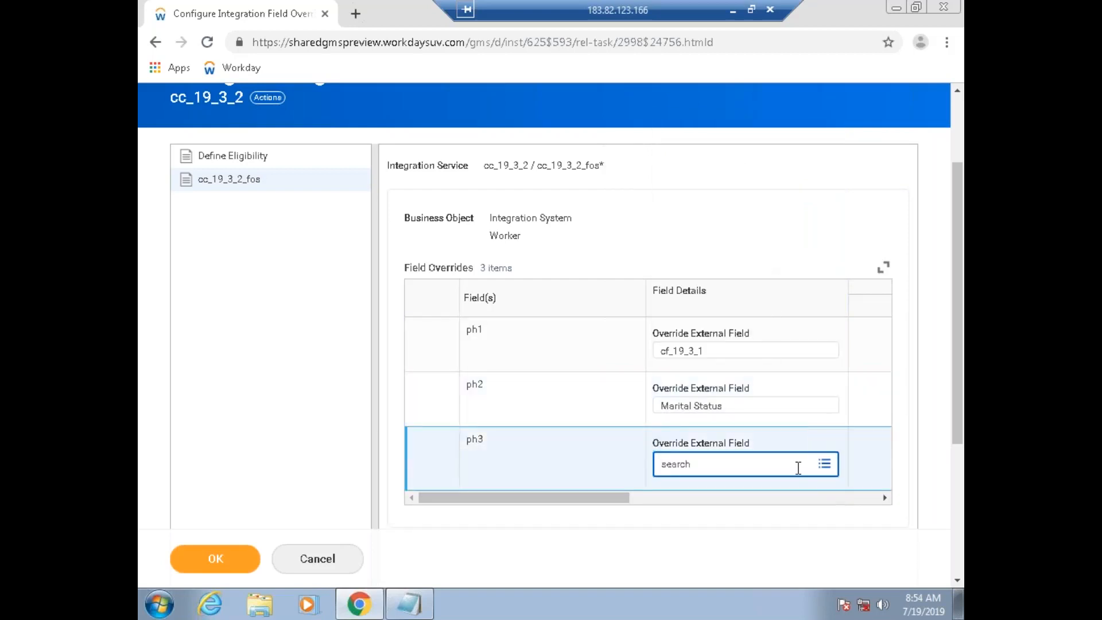
type("loca")
key("Return")
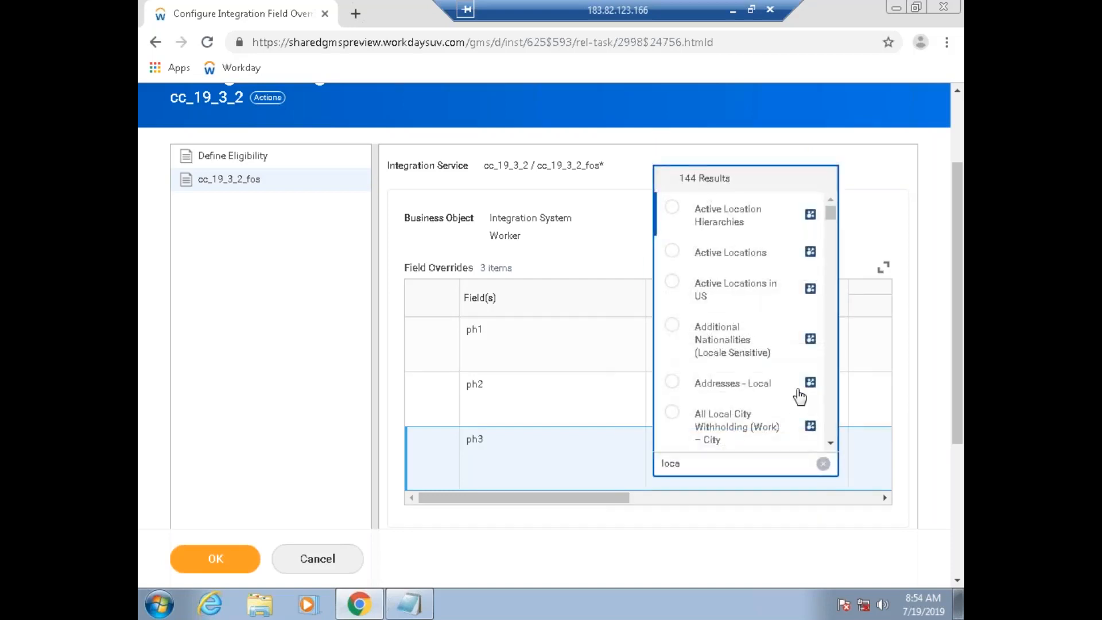
left_click(831, 444)
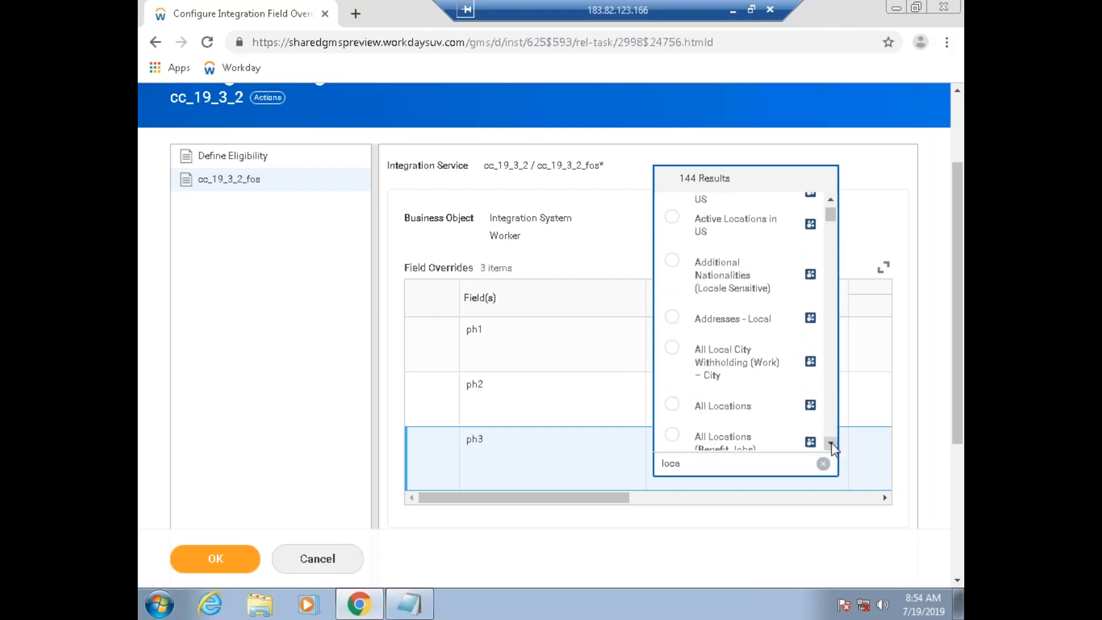
left_click(831, 443)
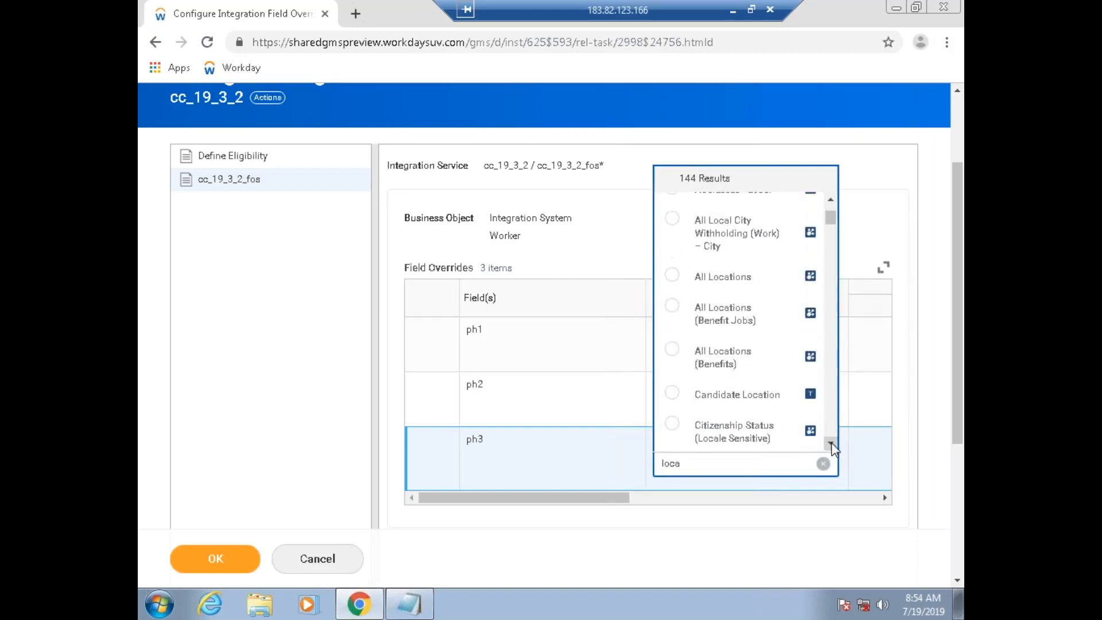
left_click(831, 444)
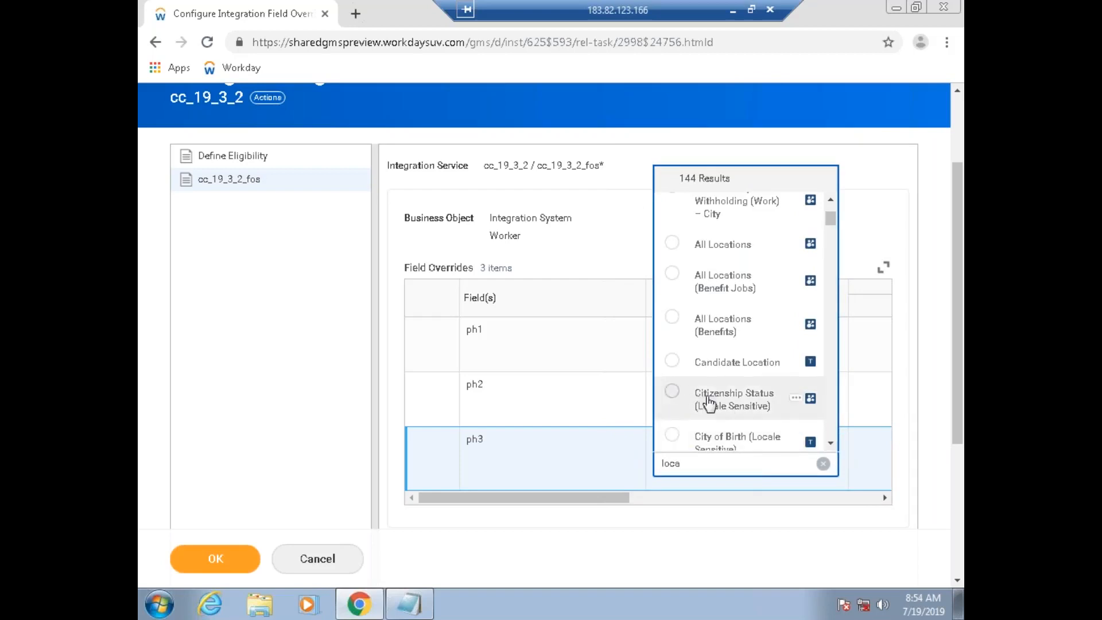
left_click(830, 444)
left_click(830, 444)
left_click(831, 443)
left_click(830, 443)
left_click(830, 444)
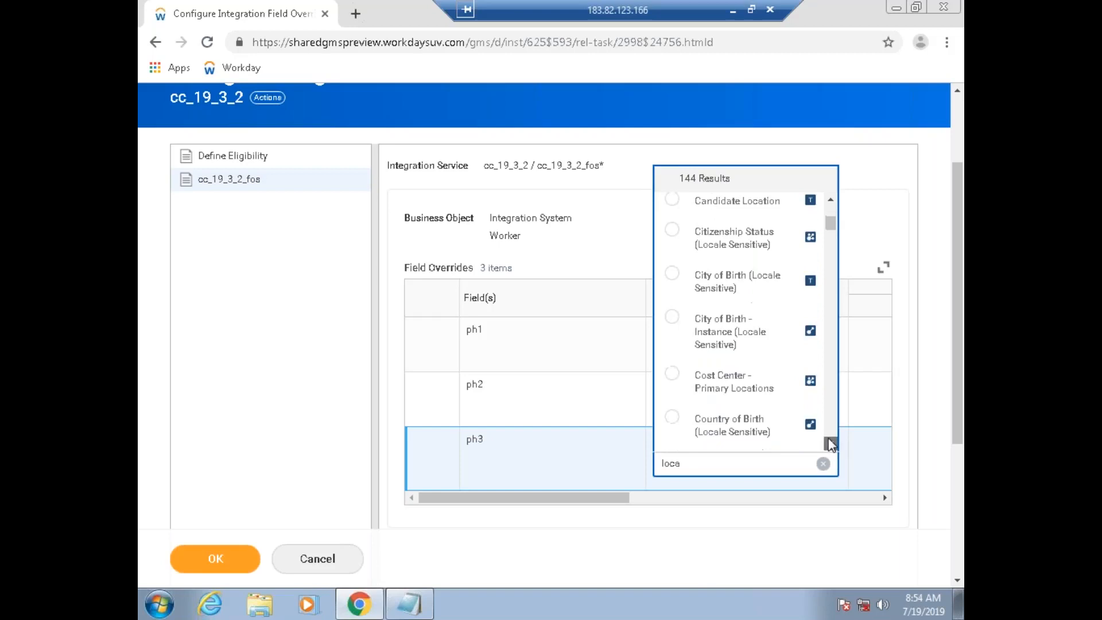
left_click(830, 443)
left_click(830, 443)
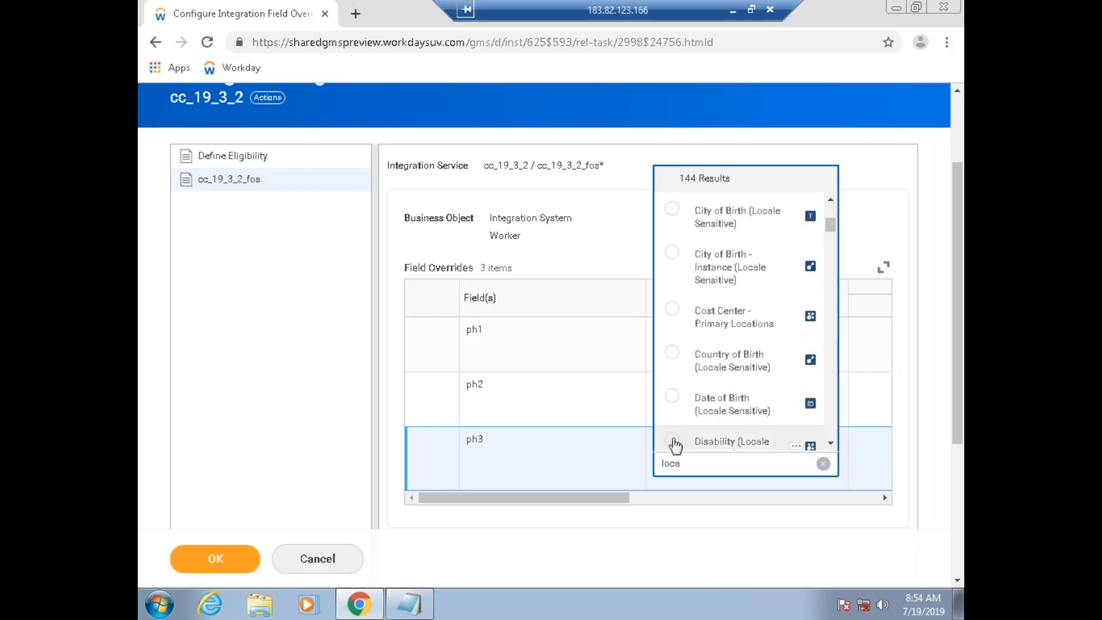
left_click(830, 444)
left_click(830, 444)
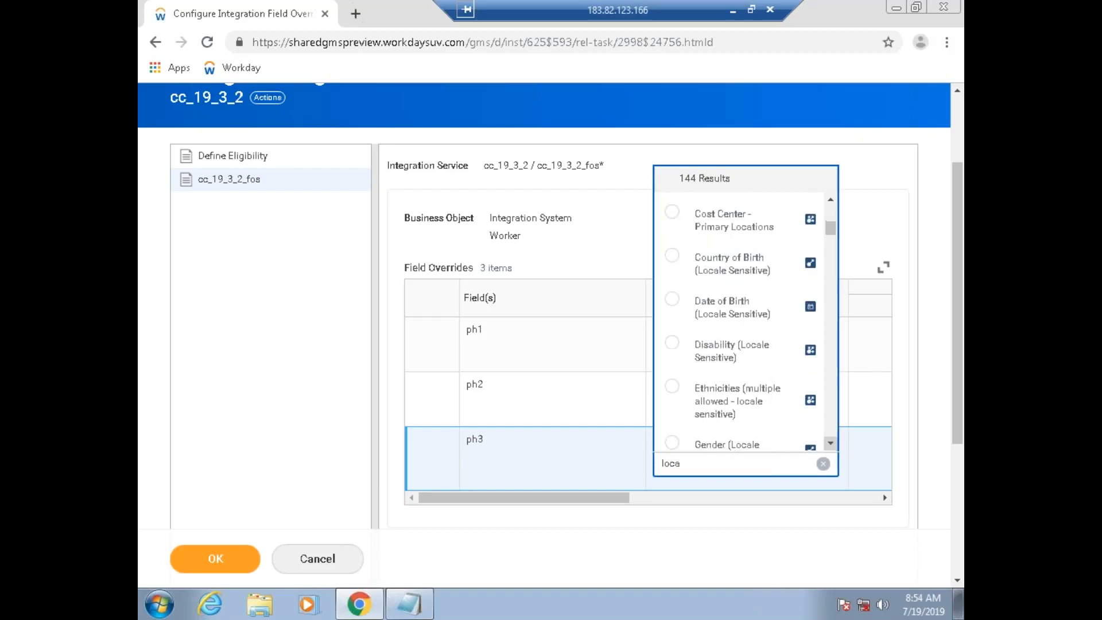
left_click(673, 443)
left_click(731, 559)
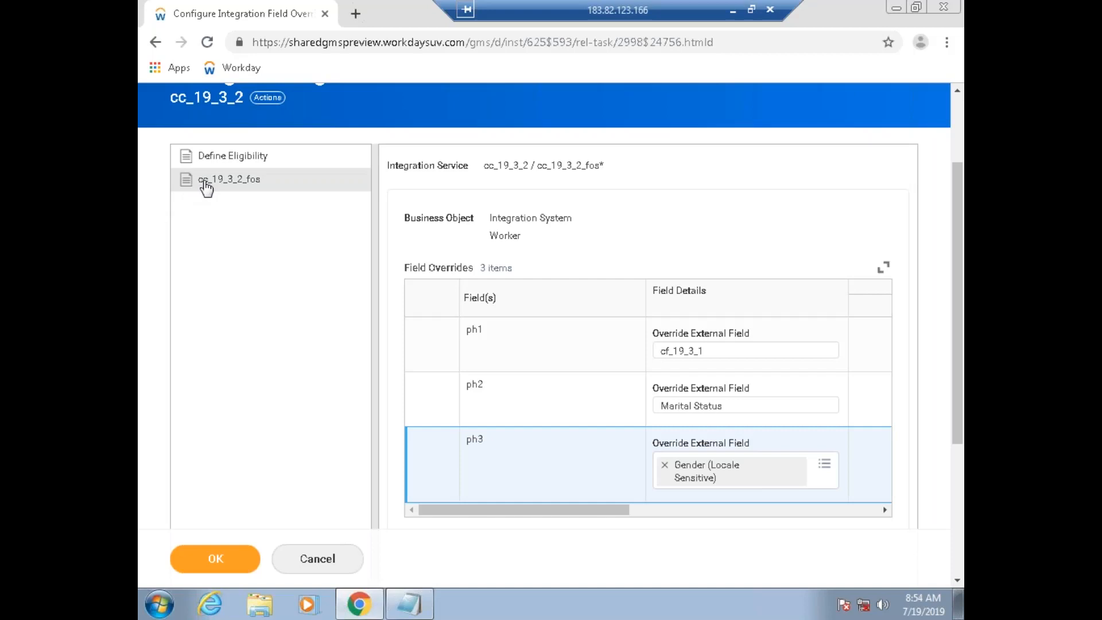
left_click(236, 162)
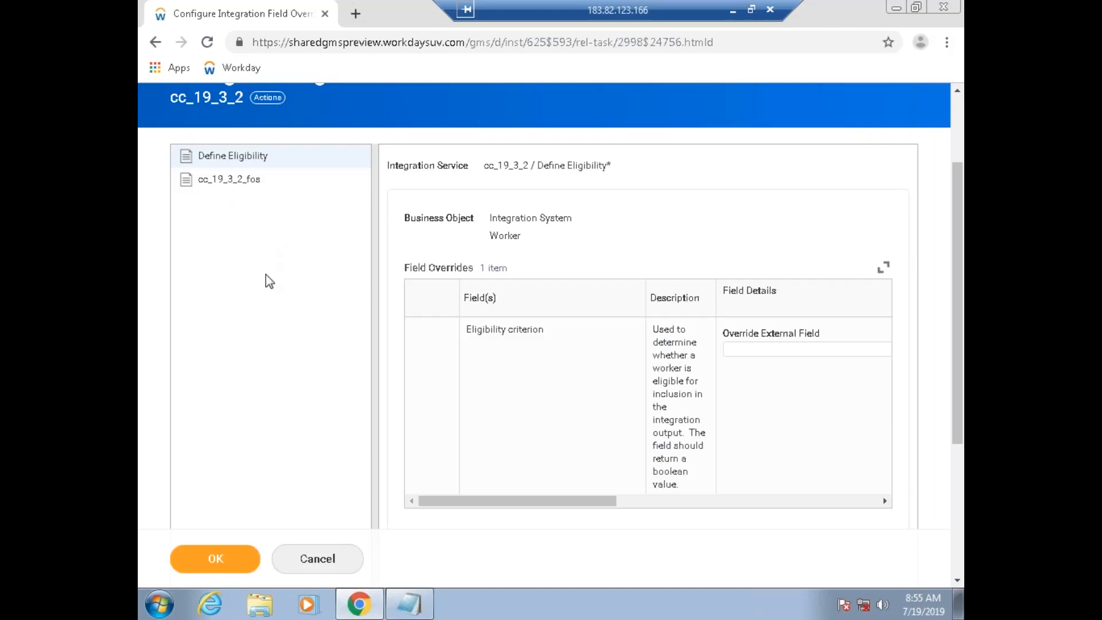
Step: Switch to Notepad and replace all existing notes with the lines "1: Template" and "2: services"
left_click(422, 606)
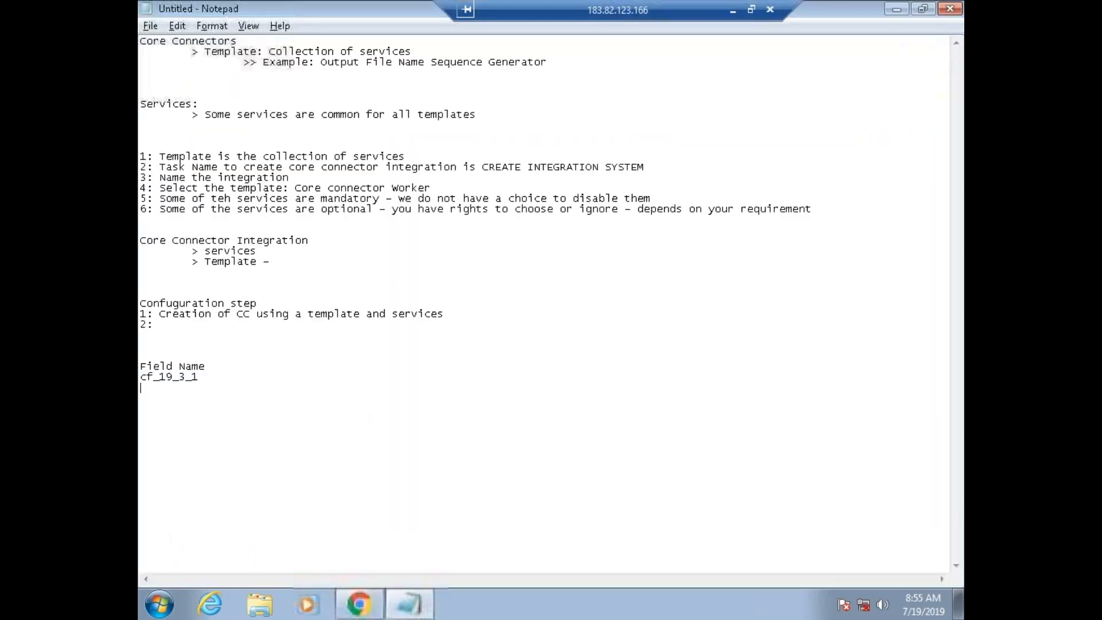
key("ctrl+a")
key("Delete")
type("1: Template")
key("Return")
type("2\"")
key("BackSpace")
key("BackSpace")
type(": services")
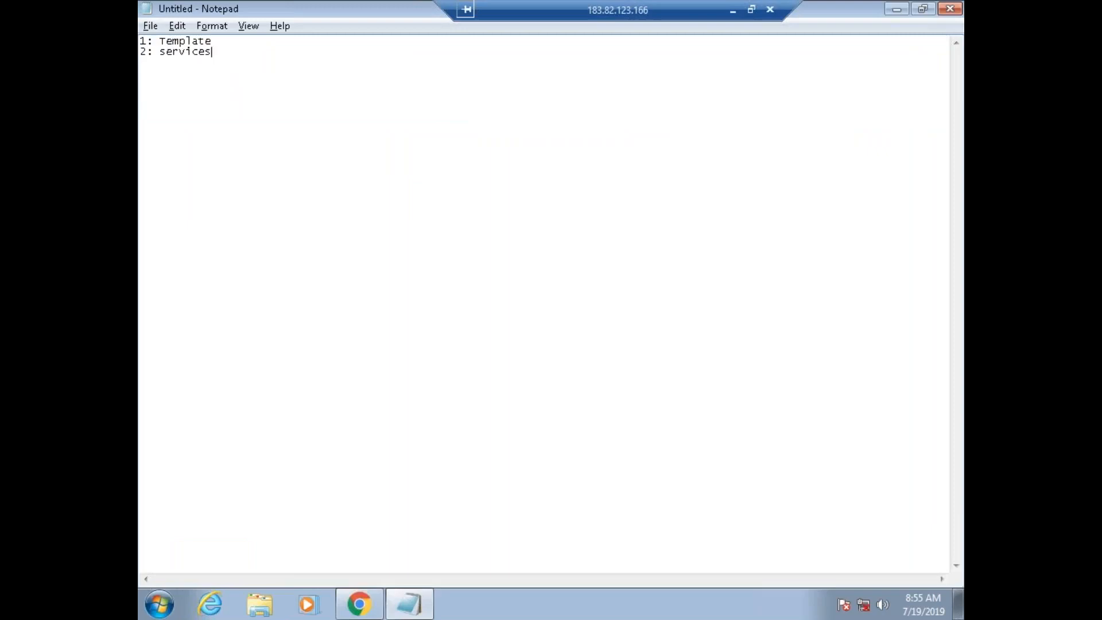
Step: Extend the numbered notes with the lines "3: field selection" and "4: calculated fields"
key("Return")
type("3: field selection")
key("Return")
type("4: calcui")
key("BackSpace")
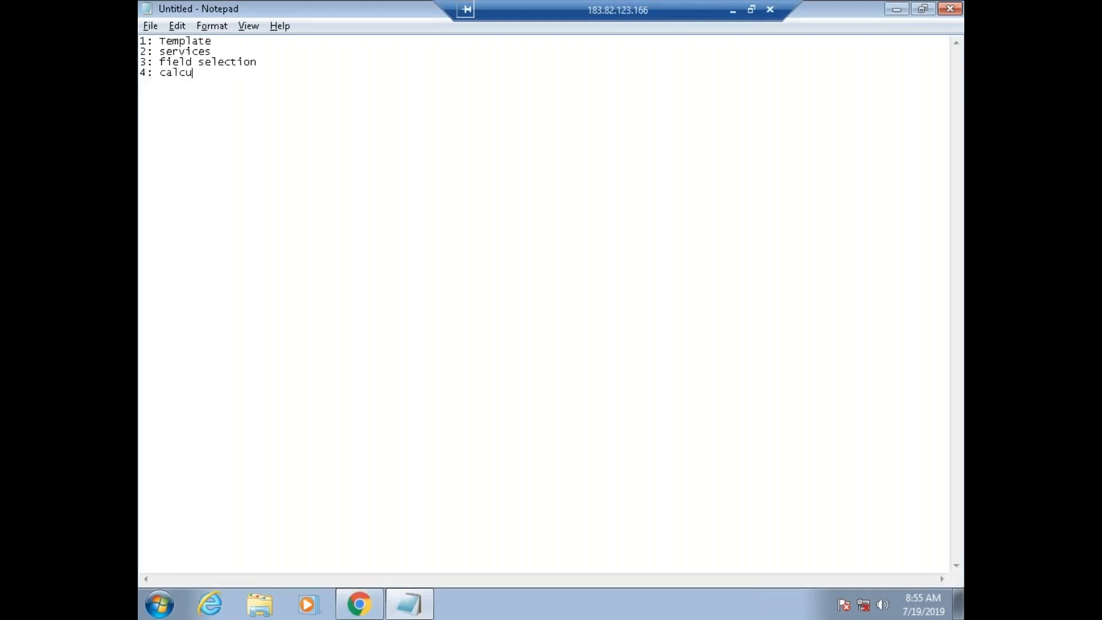
type("lated fil")
key("BackSpace")
type("elds")
Step: Below the list, write a query outline with the lines "select", "from", "where (join)" and "and (you may have your own filters)"
key("Return")
key("Return")
key("Return")
type("select")
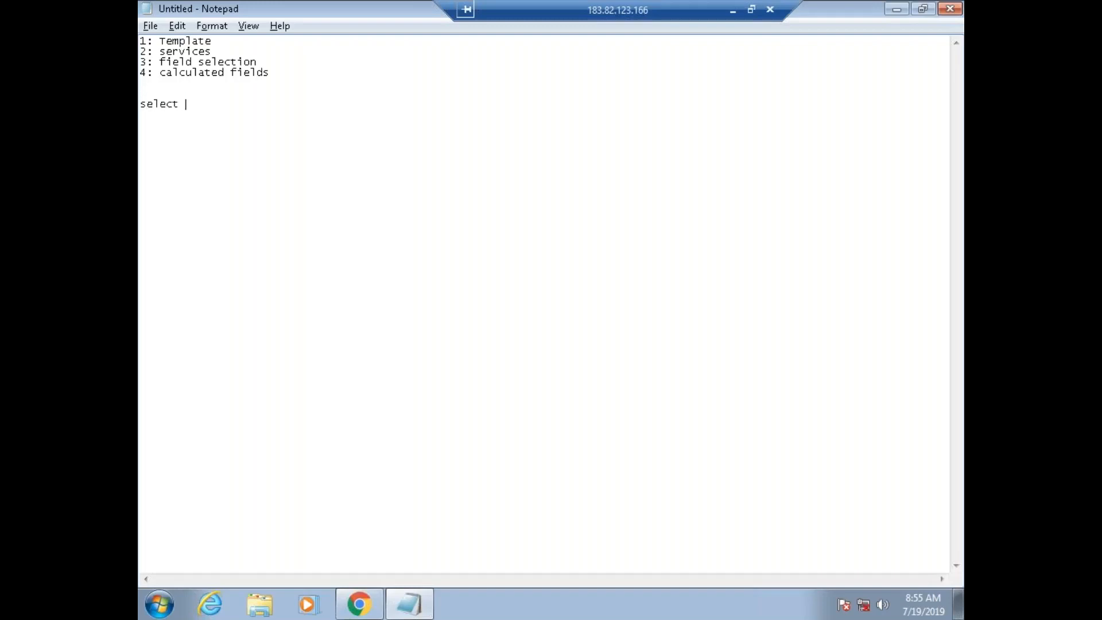
key("Return")
type("from ")
type("where (j")
type("oin")
type(")")
key("Return")
type("and ")
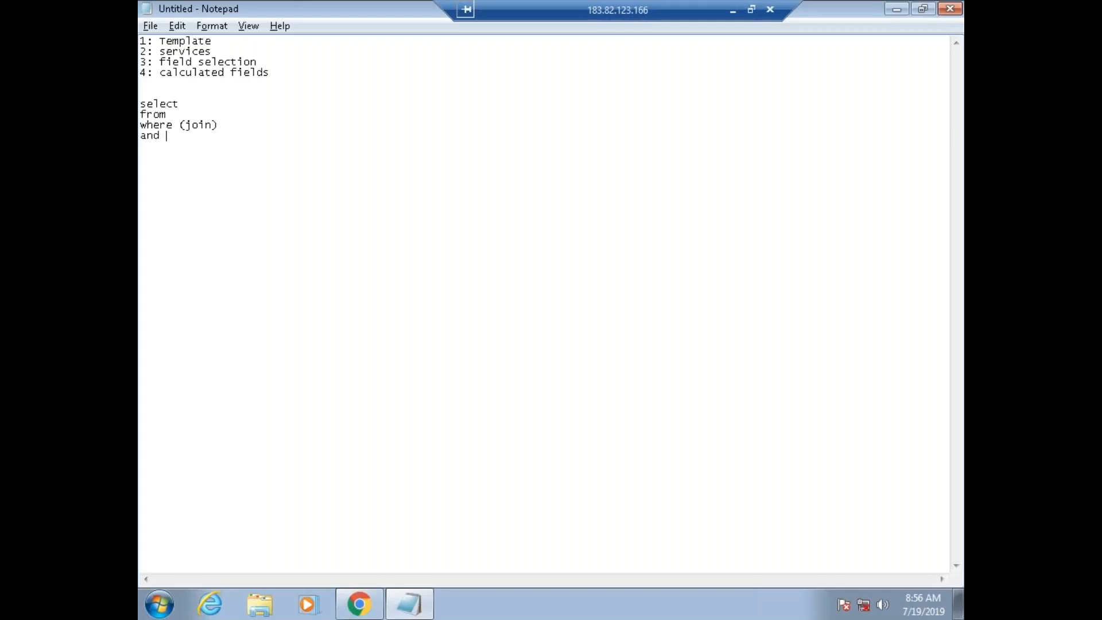
type("(you may have your own filters")
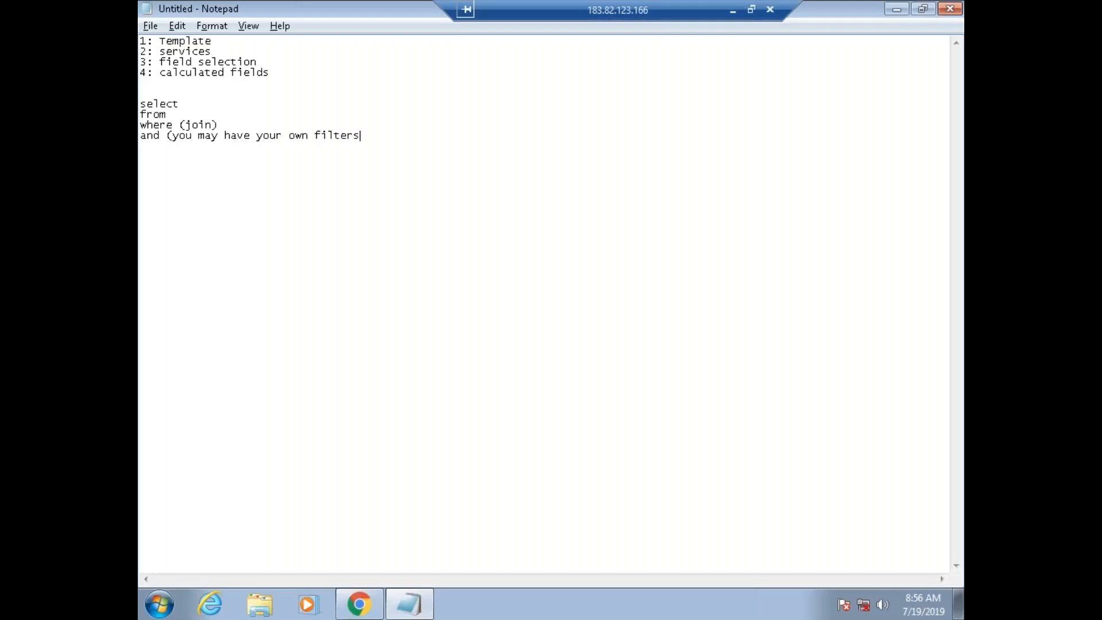
type("_)")
Step: Switch back to Workday in Chrome and submit the field overrides of cc_19_3_2, leaving the Eligibility criterion override empty
key("alt+Tab")
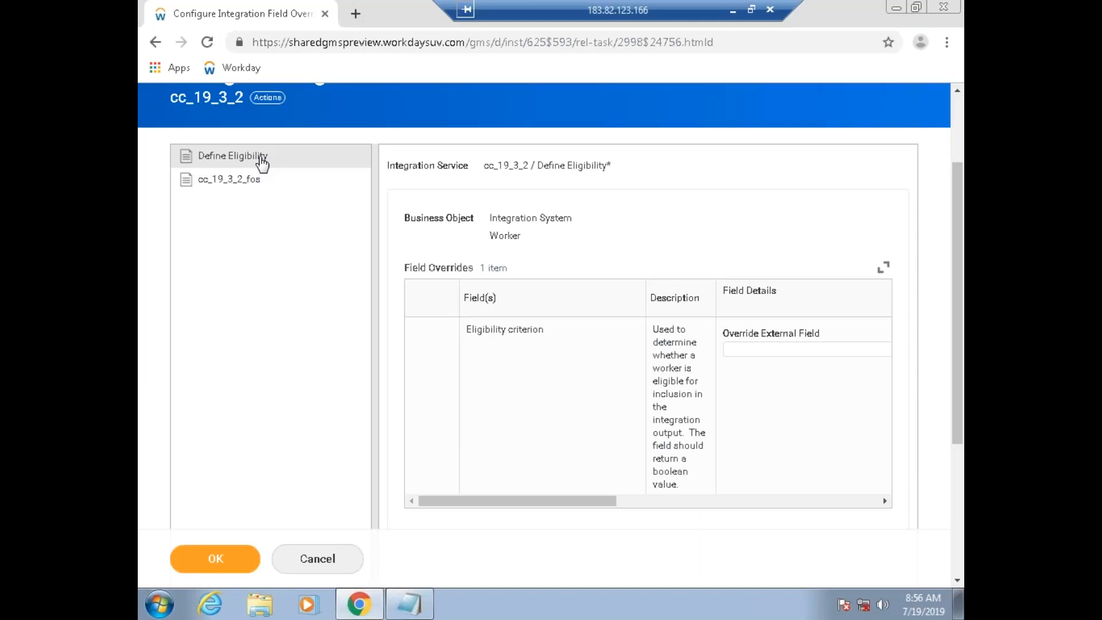
left_click(783, 351)
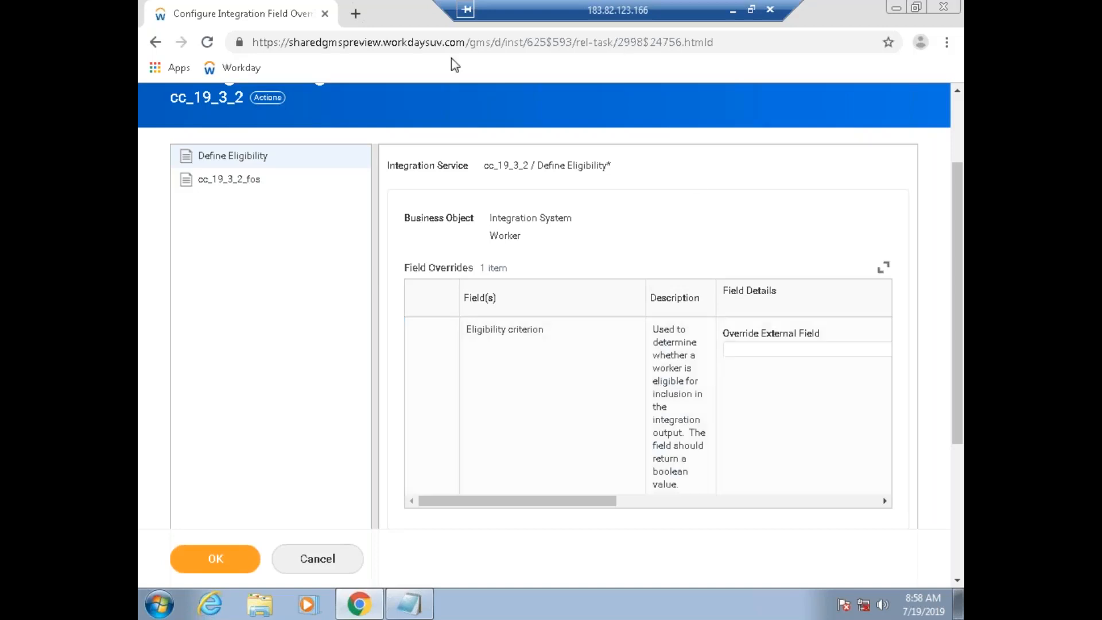
key("alt+Tab")
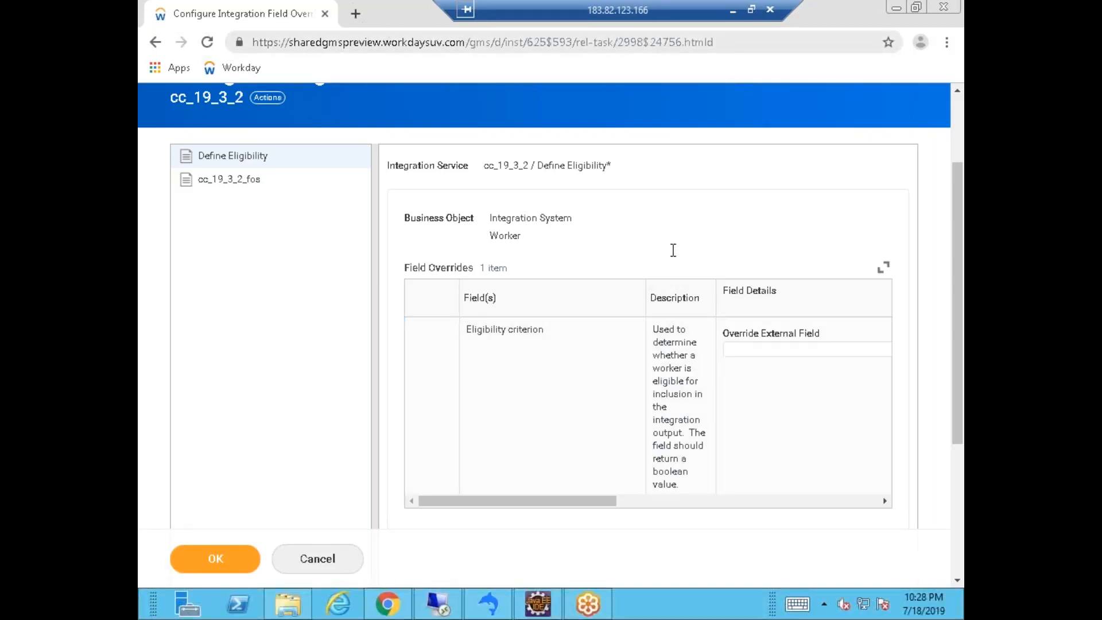
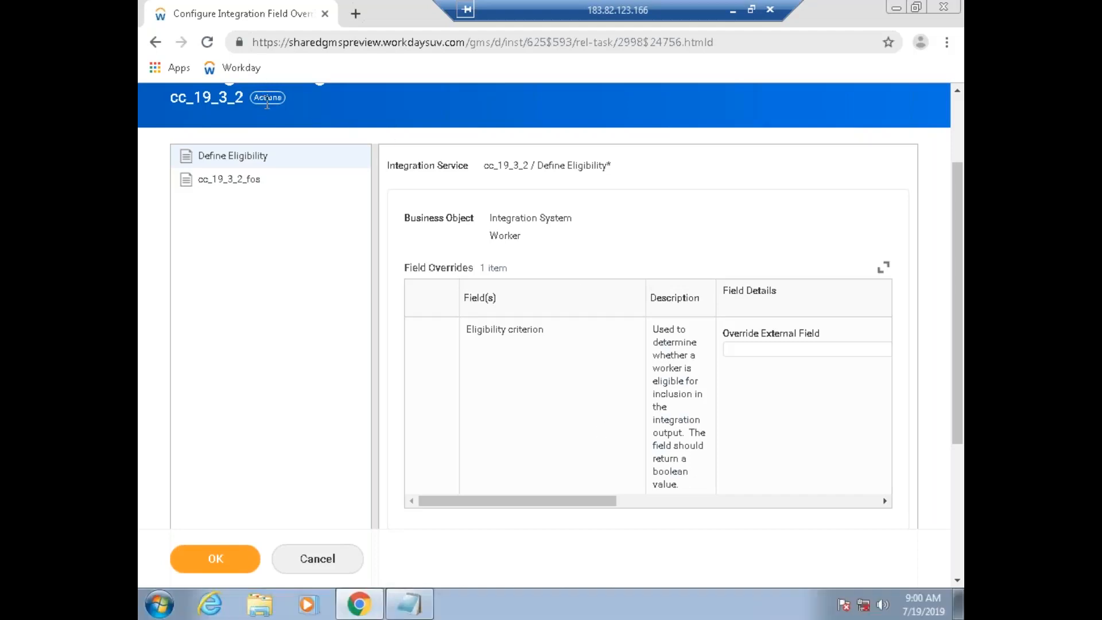
left_click(267, 97)
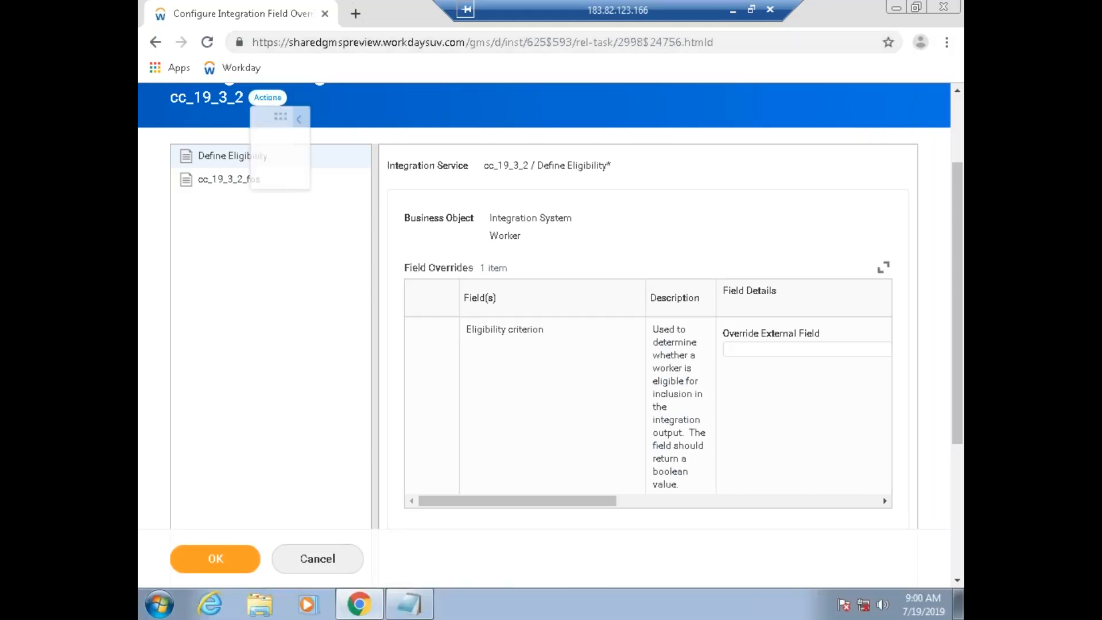
left_click(221, 565)
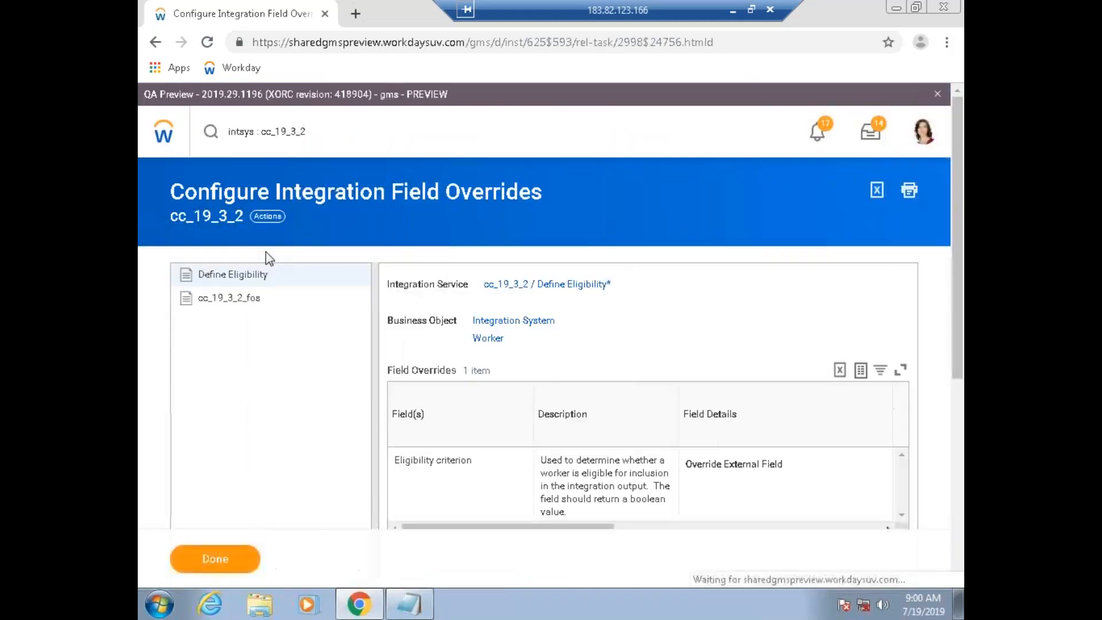
Step: Open Configure Integration Services for cc_19_3_2 and bring its integration services and custom services lists into view
left_click(272, 220)
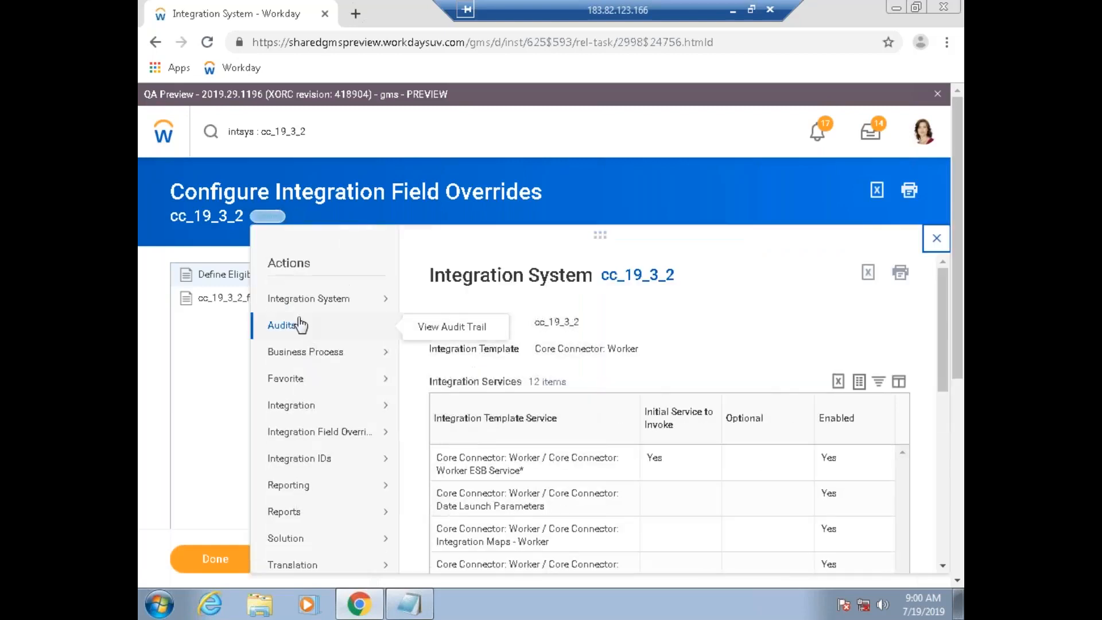
mouse_move(301, 301)
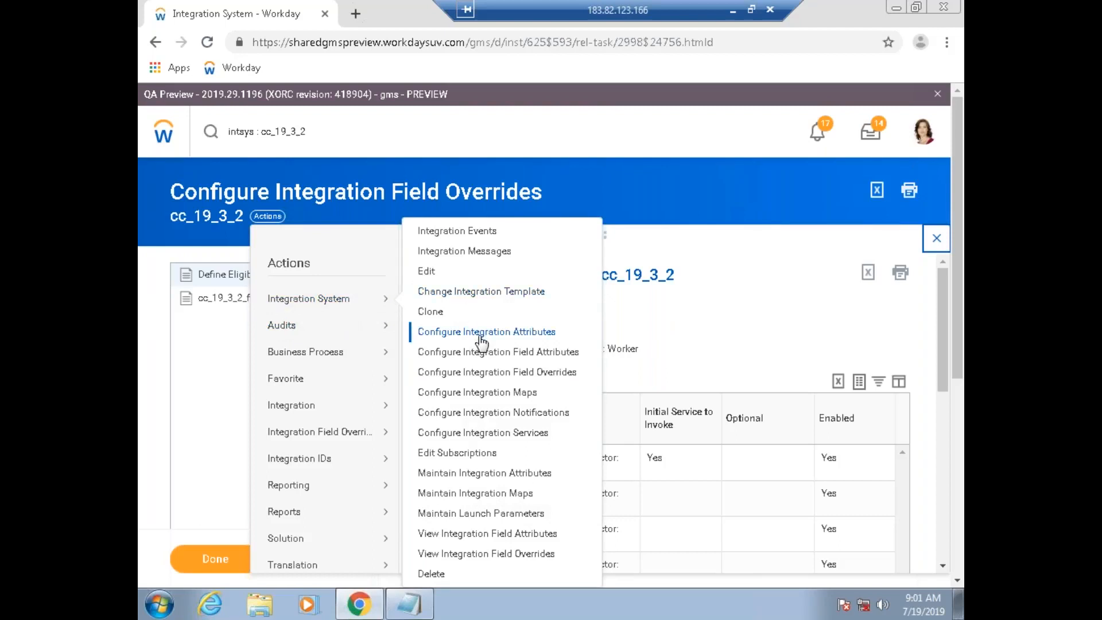
left_click(503, 434)
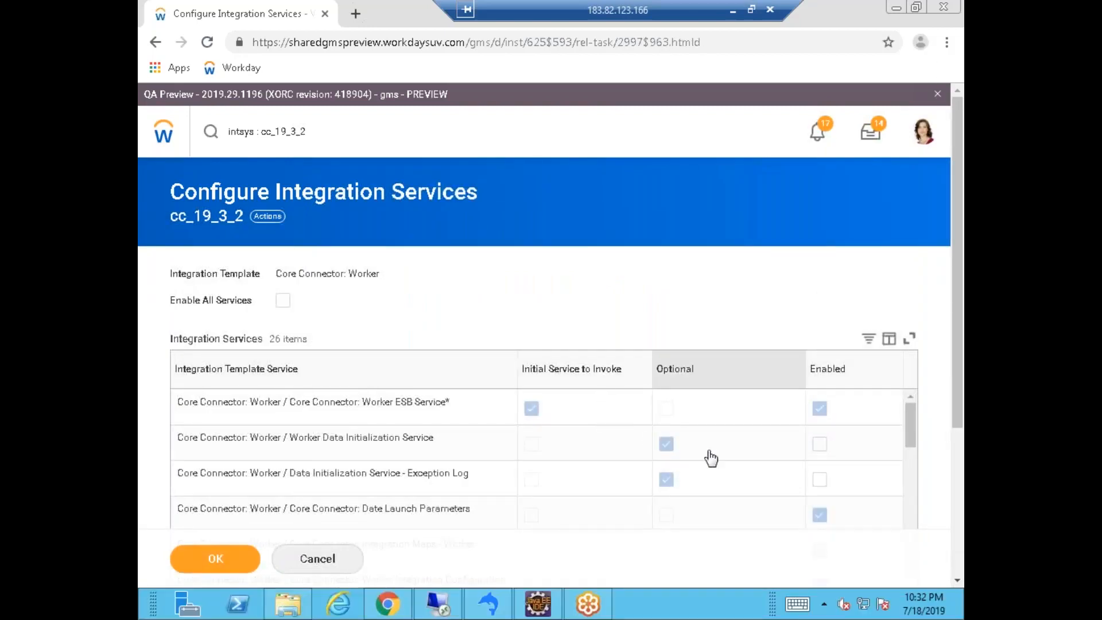
left_click(954, 523)
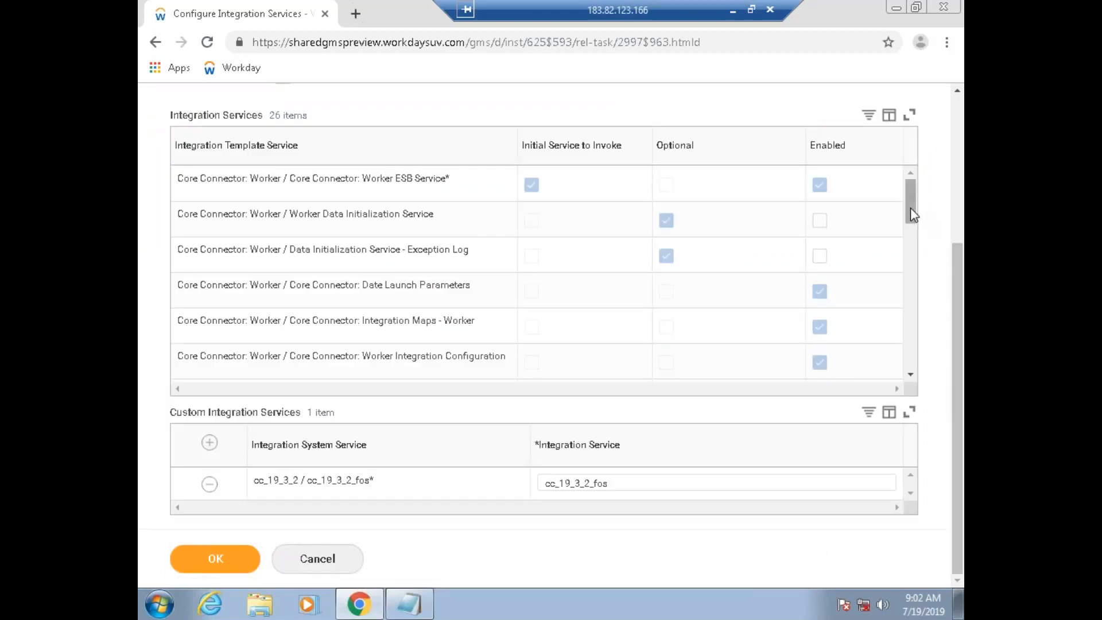
Step: Examine the kinds of integration service that can be created from a new Custom Integration Services row, and remove that row
scroll(913, 216, "down", 1)
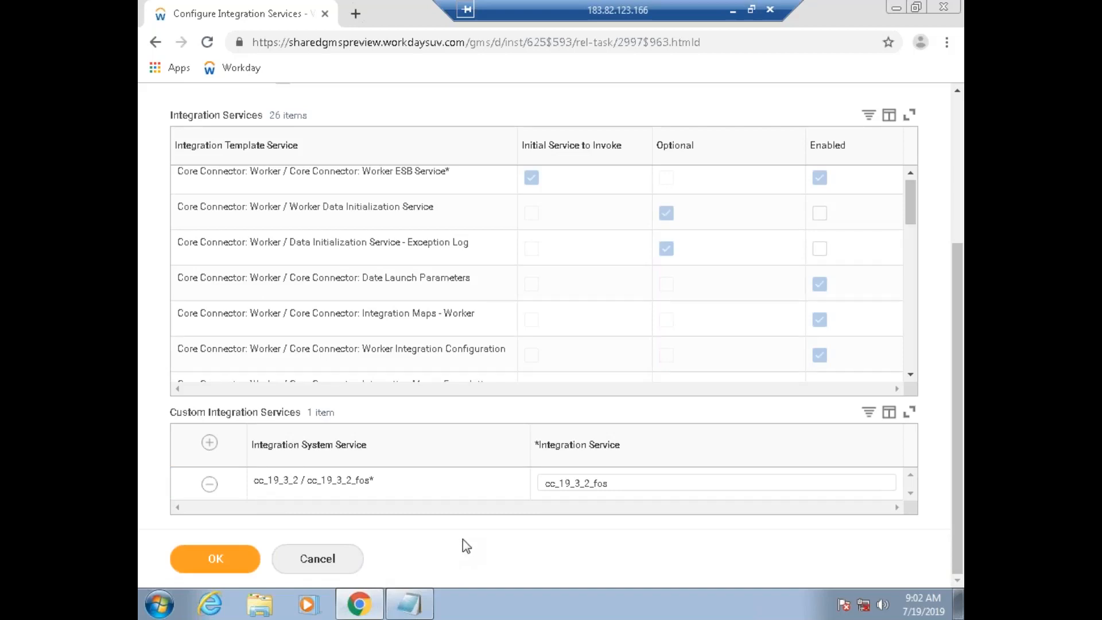
left_click(209, 443)
left_click(209, 443)
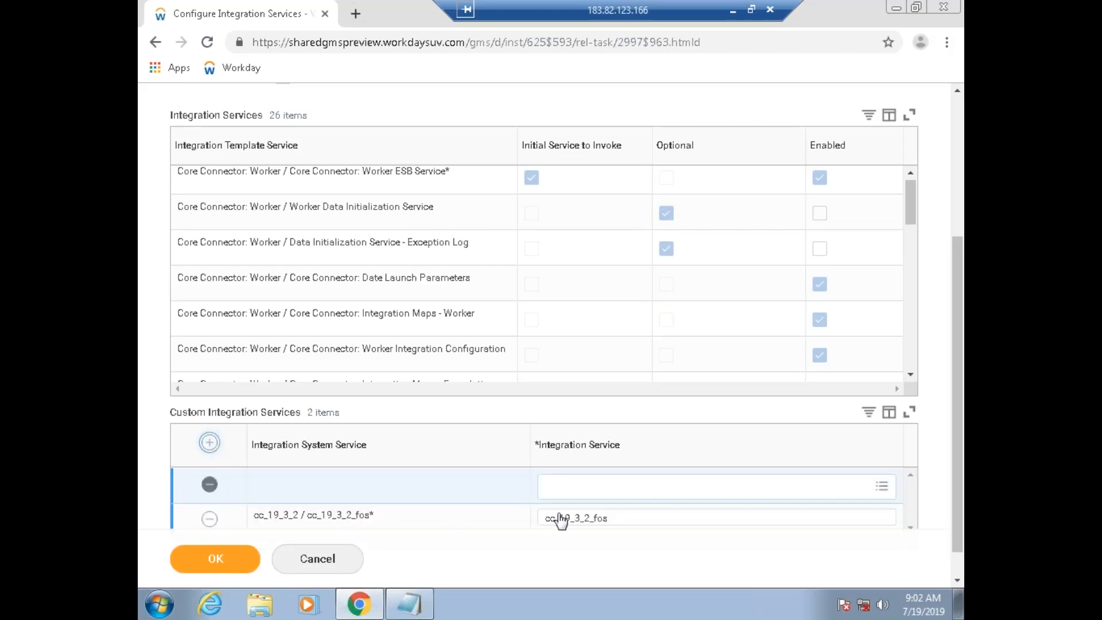
left_click(883, 488)
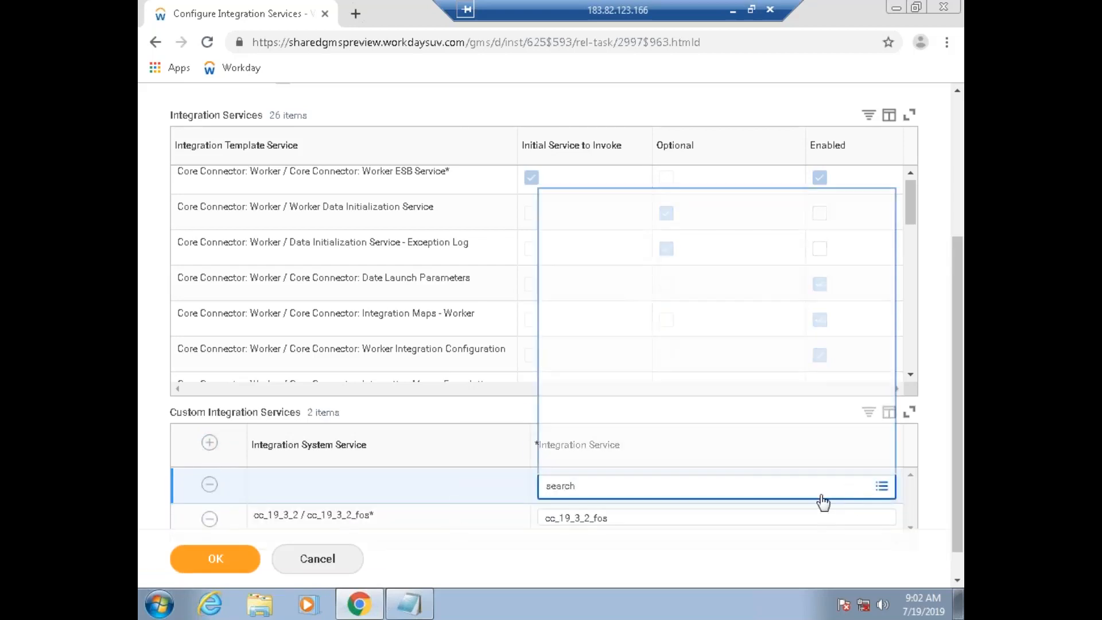
left_click(573, 457)
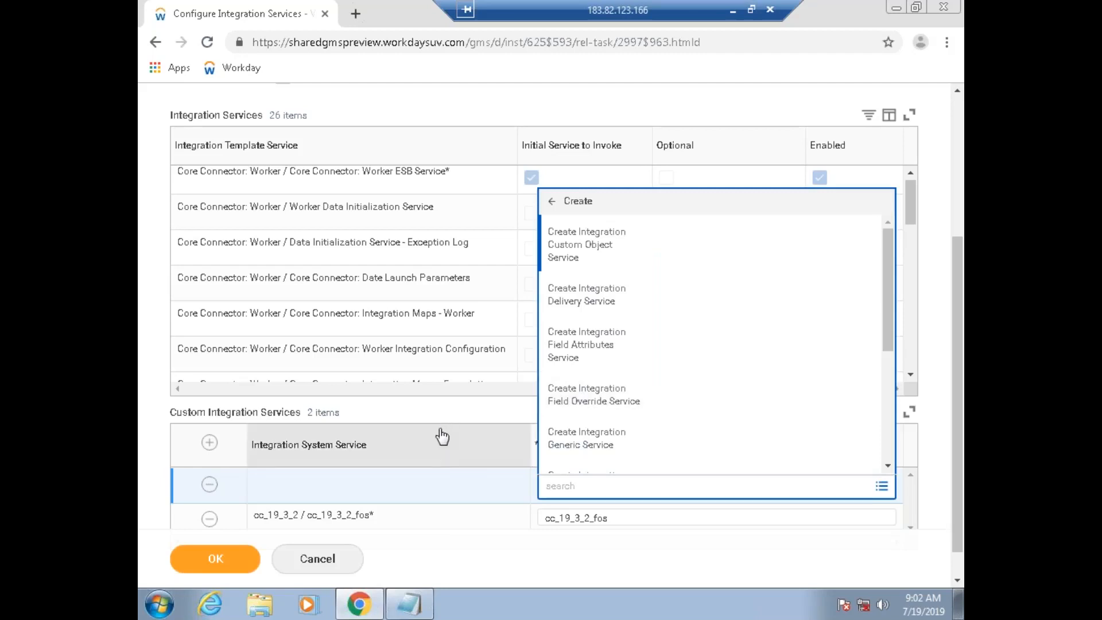
left_click(347, 436)
left_click(213, 485)
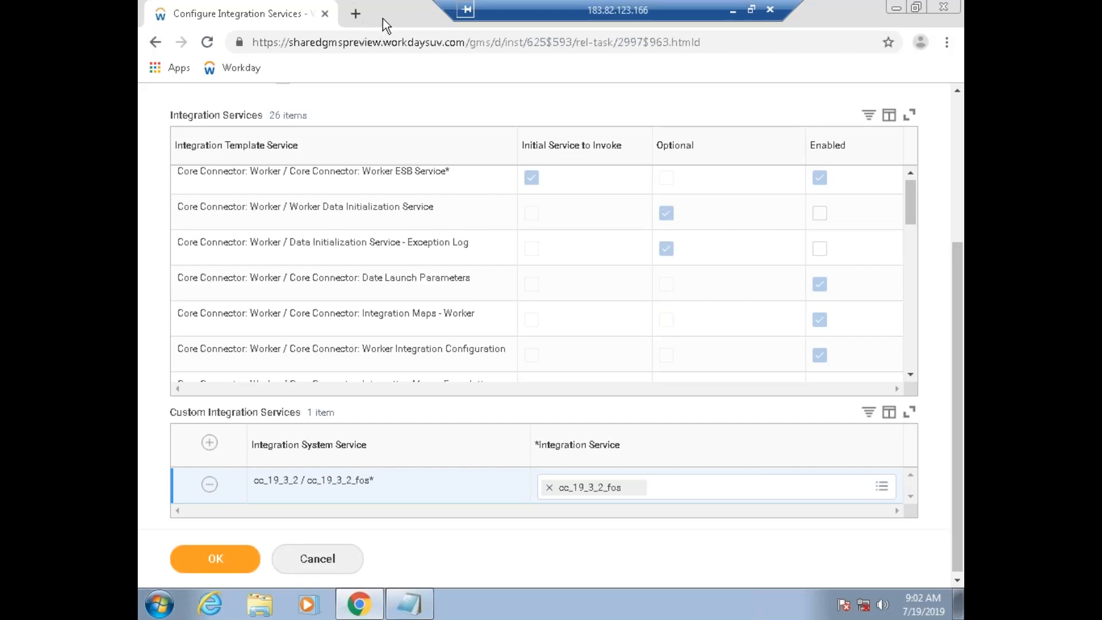
Step: Examine the integration services of cc_19_3_2 down to Worker Personal Data Section Fields, checking which are optional and enabled
left_click(733, 11)
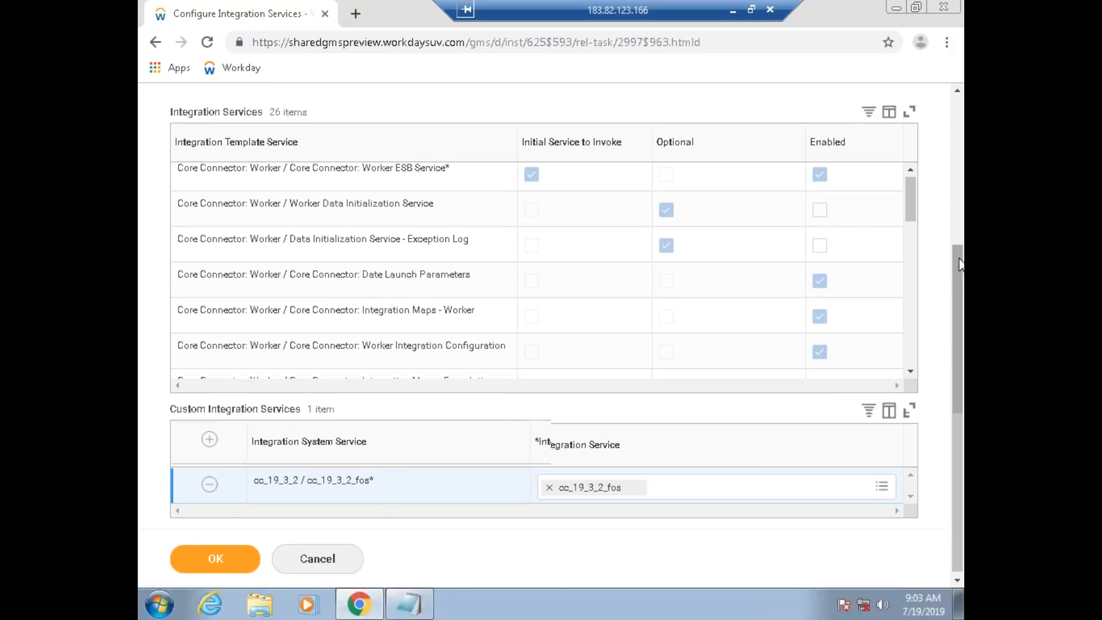
left_click_drag(956, 248, 955, 128)
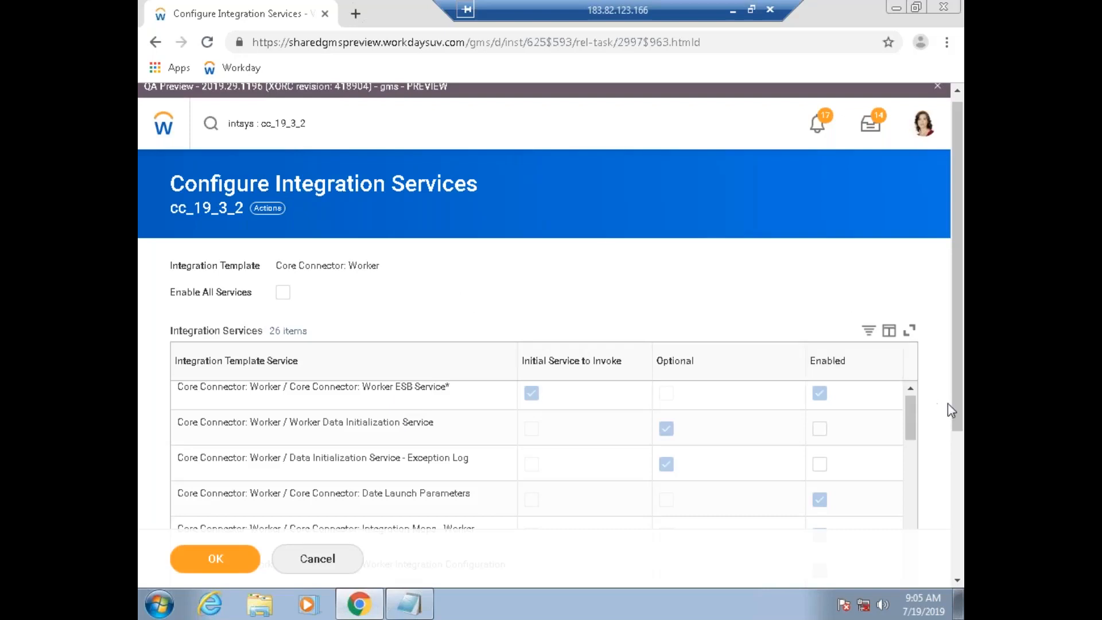
scroll(948, 410, "down", 1)
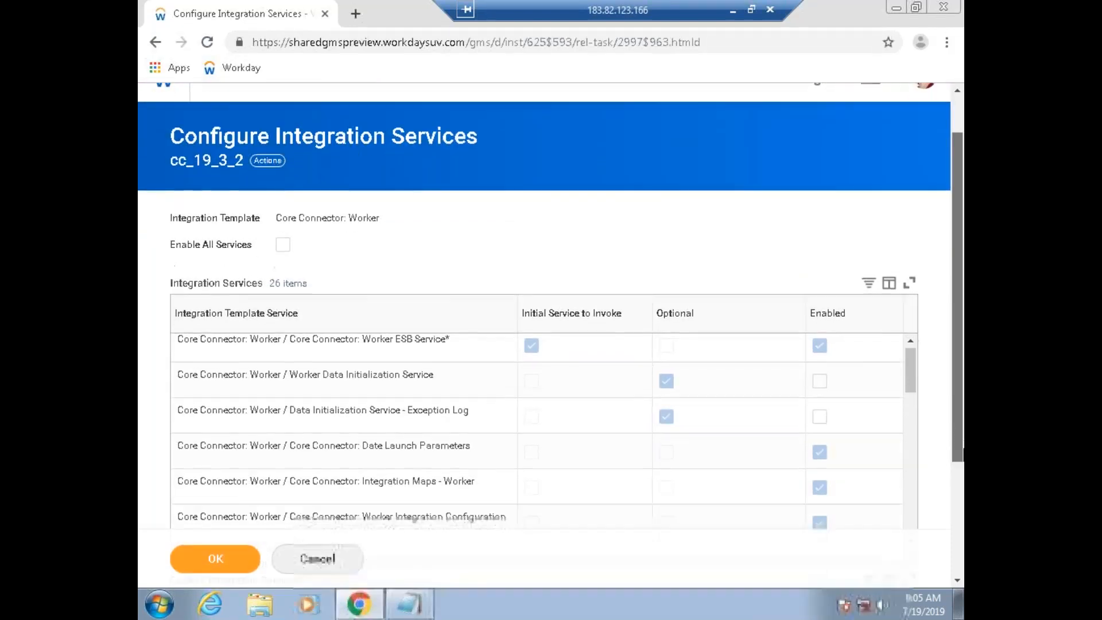
scroll(949, 410, "down", 1)
scroll(911, 373, "down", 5)
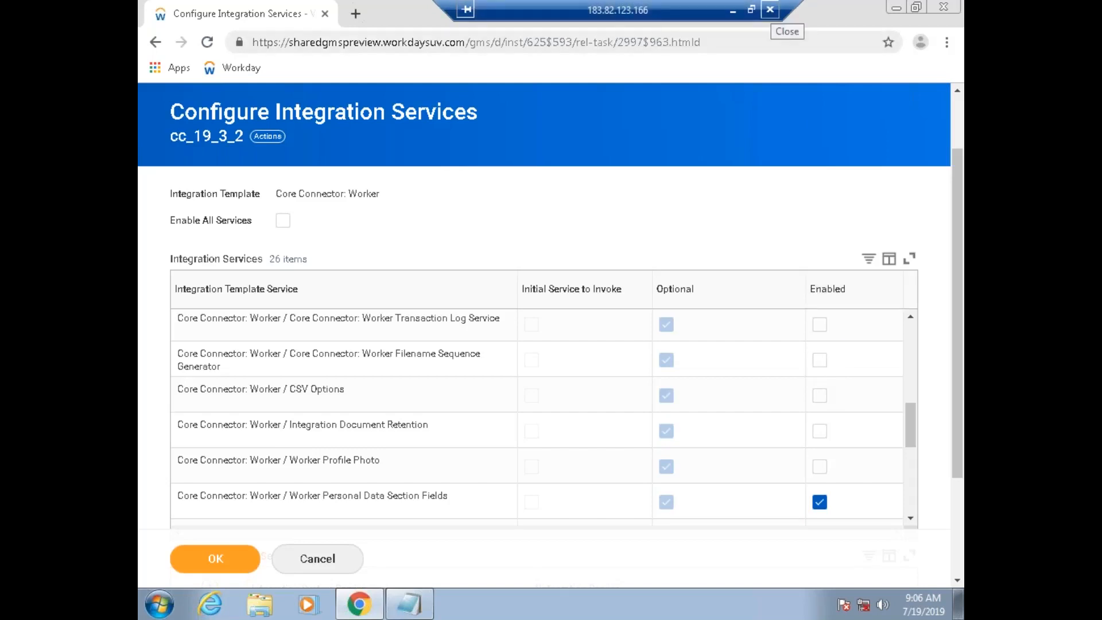
Step: Close the Remote Desktop connection and confirm disconnecting the session
left_click(770, 10)
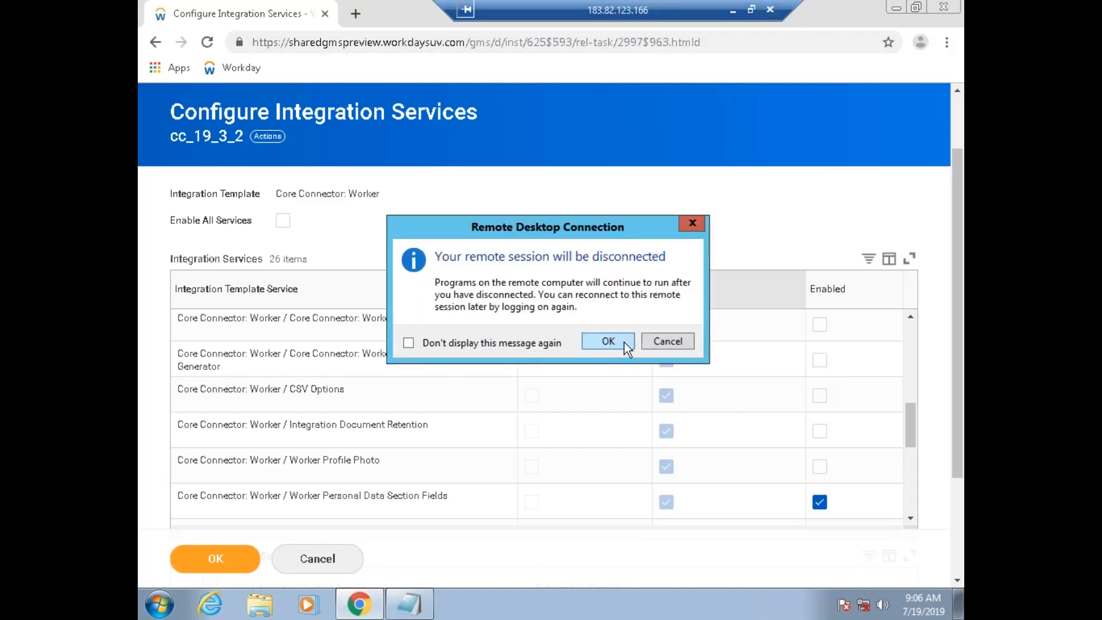
left_click(628, 339)
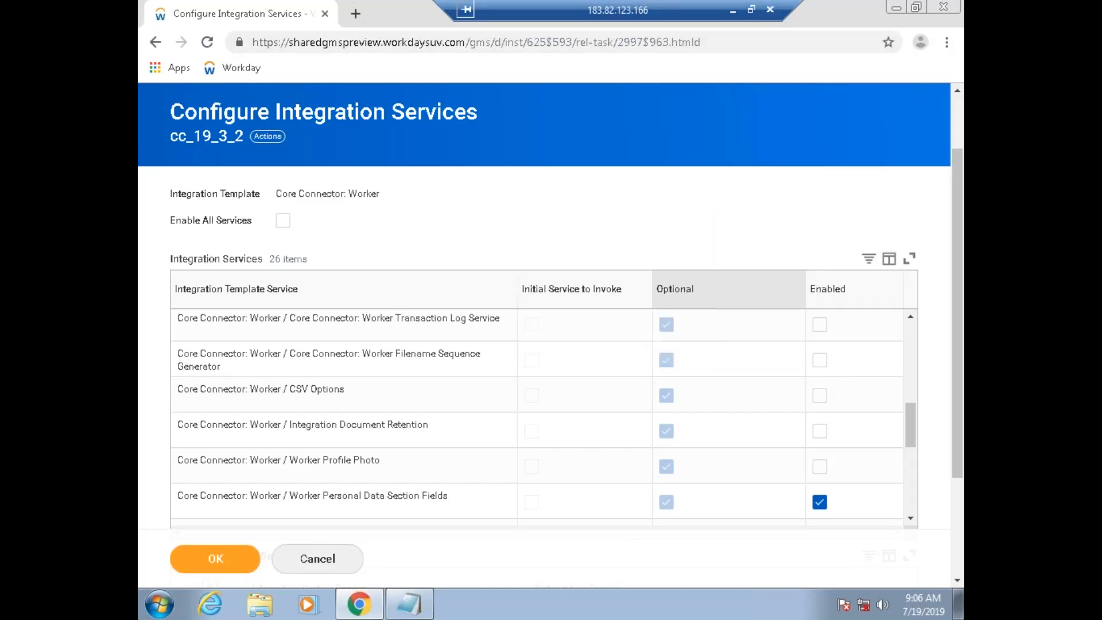